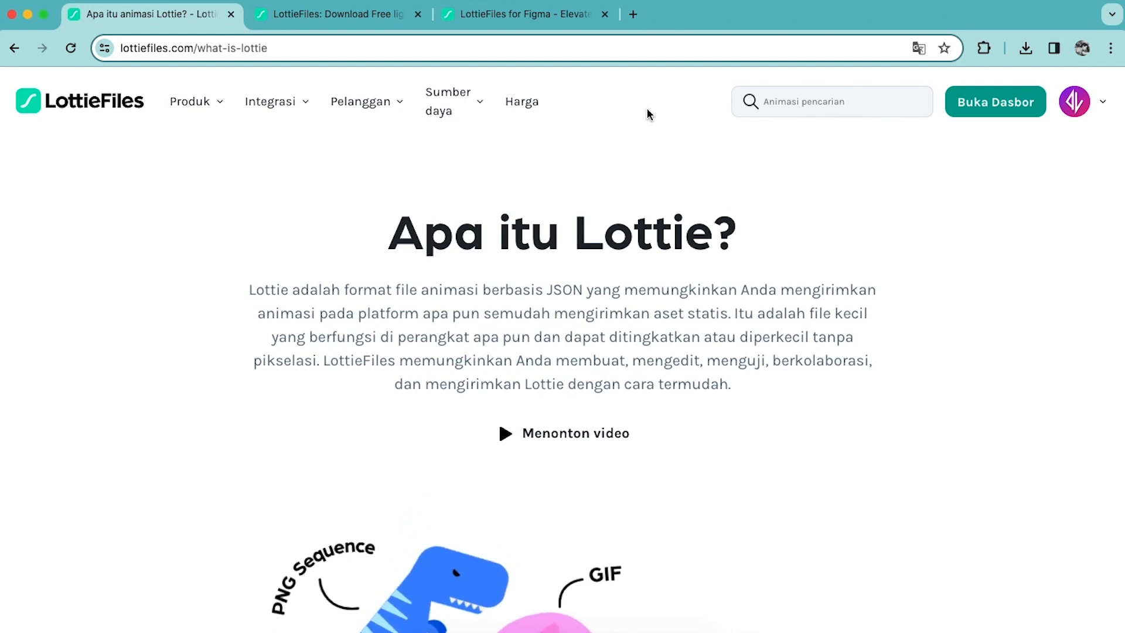
Look through the LottieFiles for Figma plugin page, including its install options and the What's new section.
{"action": "left_click", "coordinate": [546, 18]}
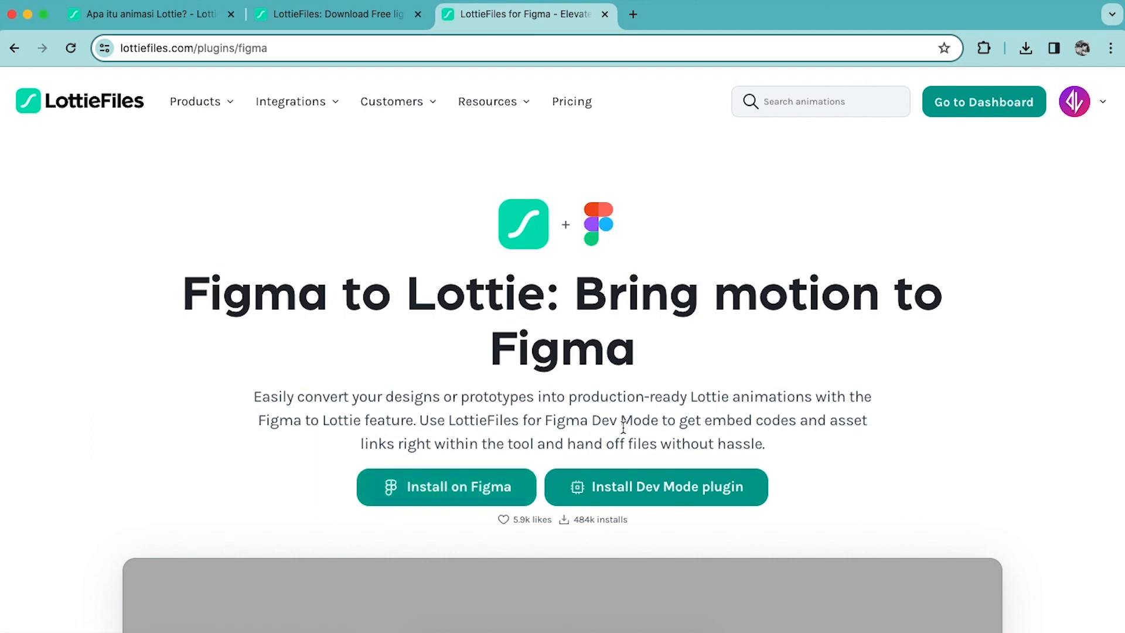
{"action": "scroll", "coordinate": [622, 428], "scroll_direction": "down", "scroll_amount": 1}
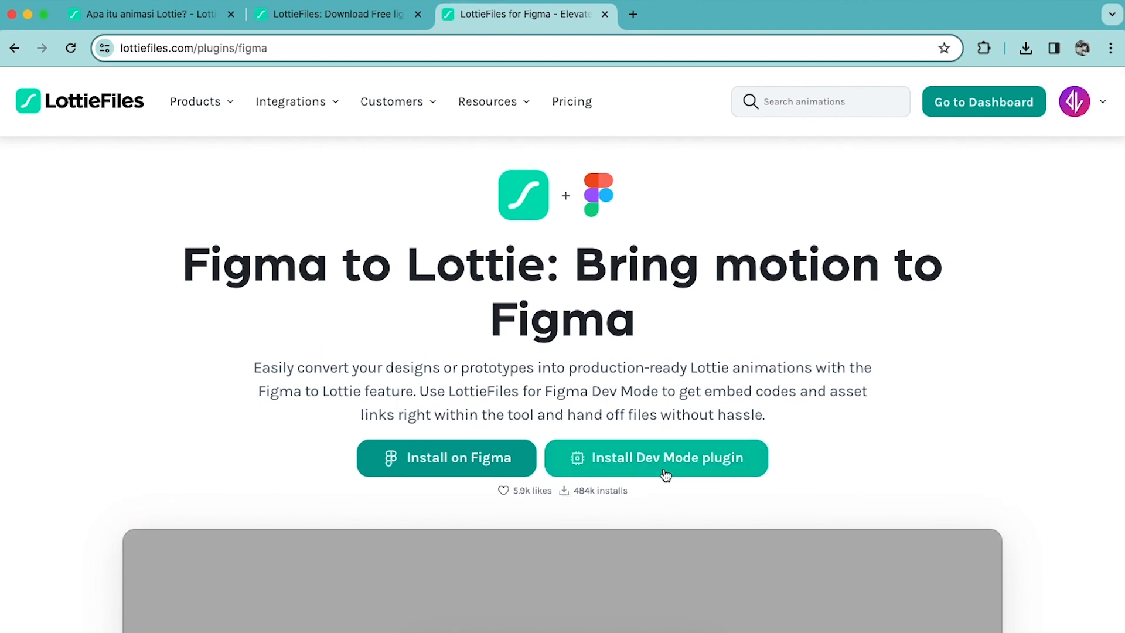
{"action": "scroll", "coordinate": [787, 463], "scroll_direction": "down", "scroll_amount": 1}
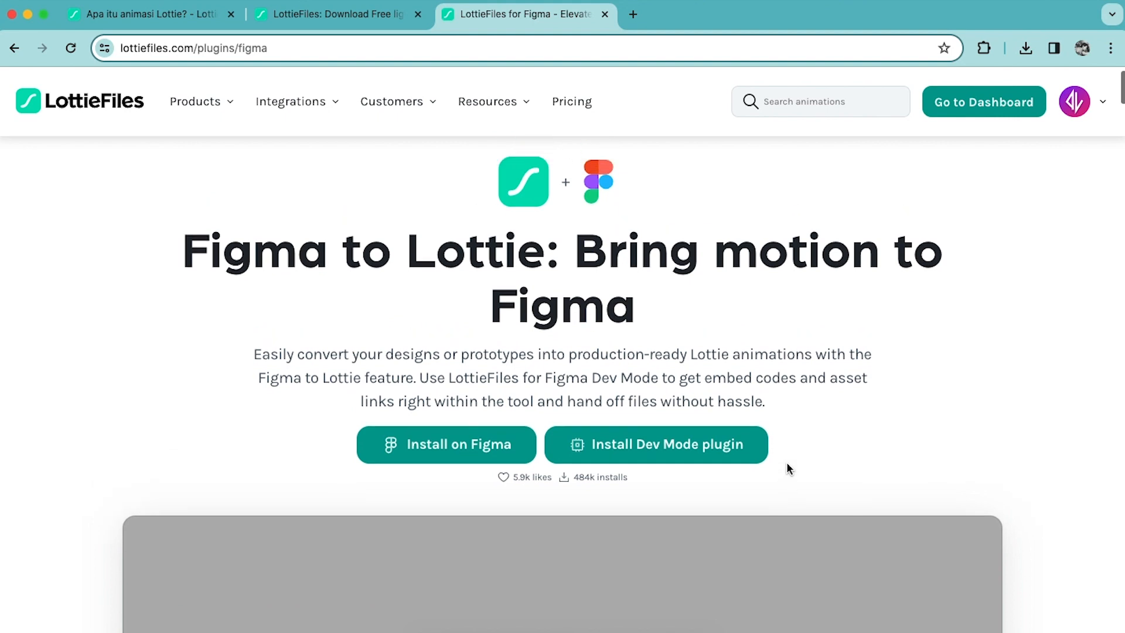
{"action": "scroll", "coordinate": [721, 362], "scroll_direction": "down", "scroll_amount": 10}
{"action": "scroll", "coordinate": [722, 365], "scroll_direction": "down", "scroll_amount": 5}
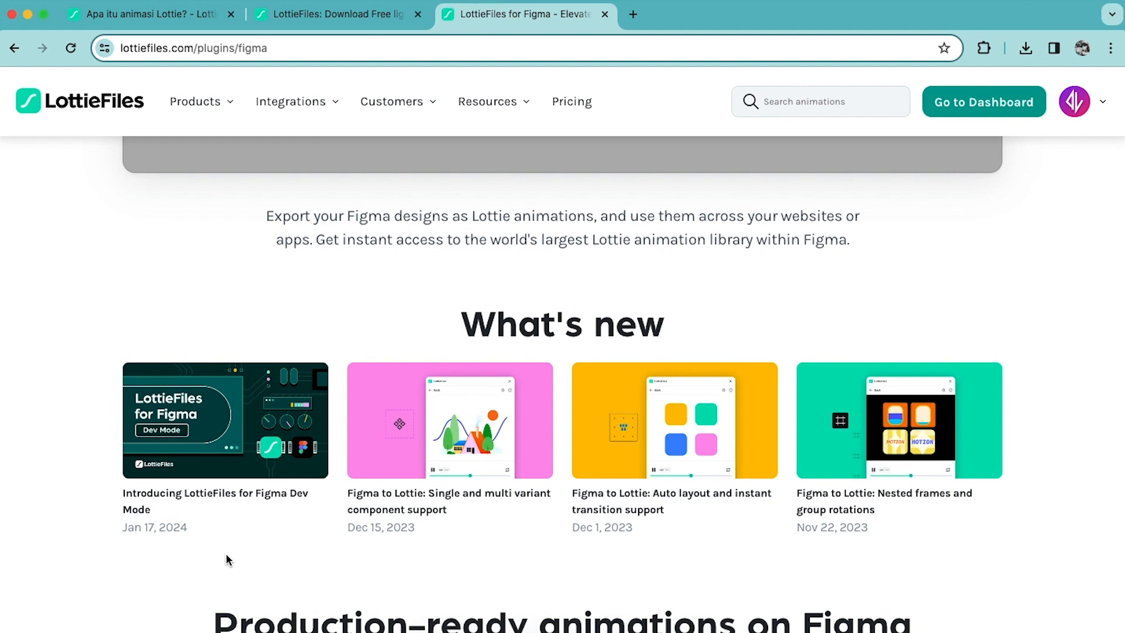
{"action": "scroll", "coordinate": [227, 555], "scroll_direction": "up", "scroll_amount": 1}
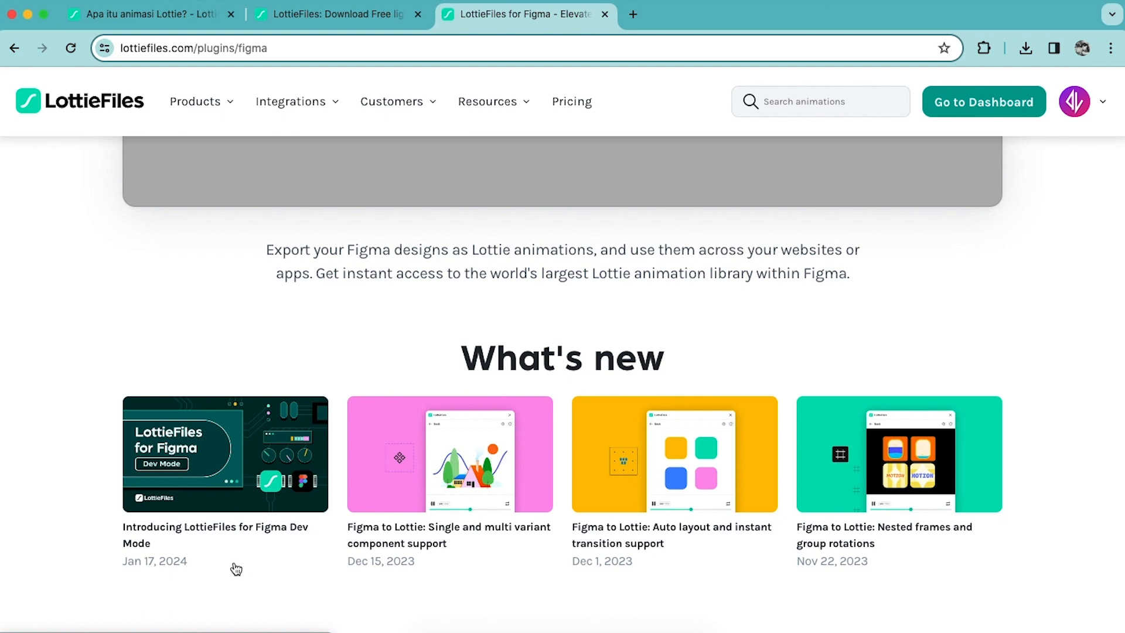
{"action": "scroll", "coordinate": [235, 562], "scroll_direction": "up", "scroll_amount": 10}
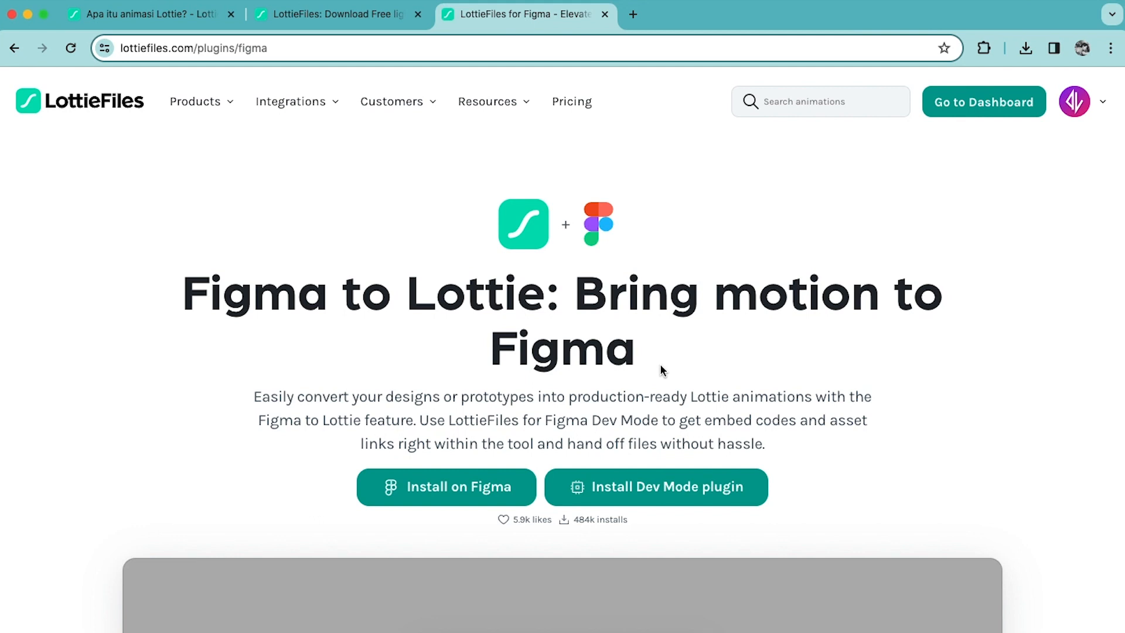
Switch to Figma, search the plugins for "Lottie" and run the LottieFiles plugin.
{"action": "left_click", "coordinate": [503, 627]}
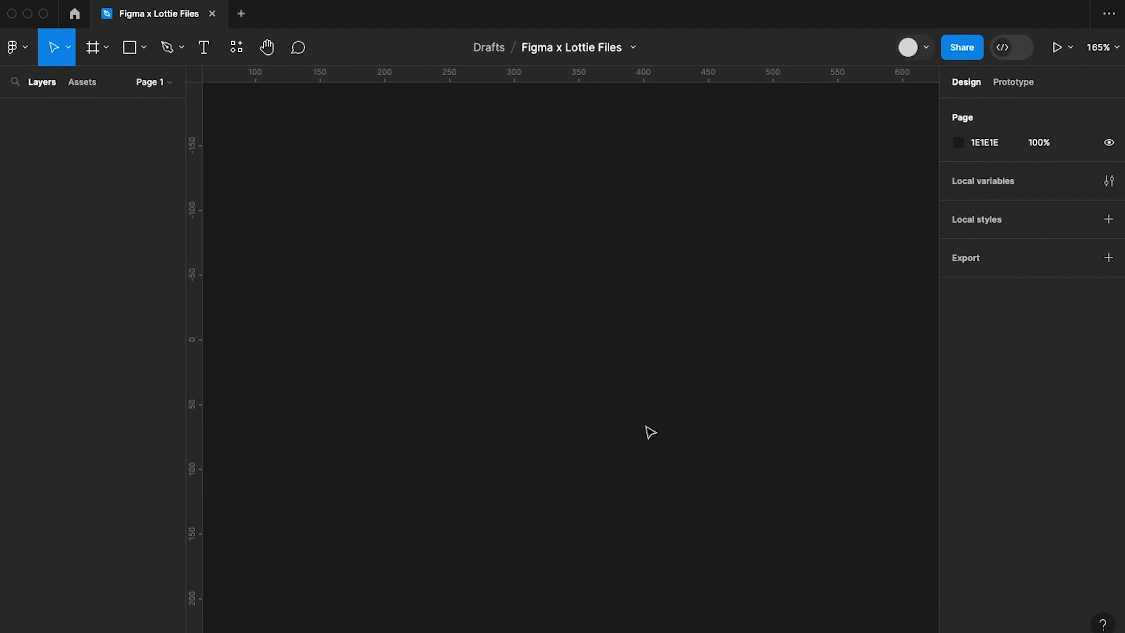
{"action": "left_click", "coordinate": [247, 53]}
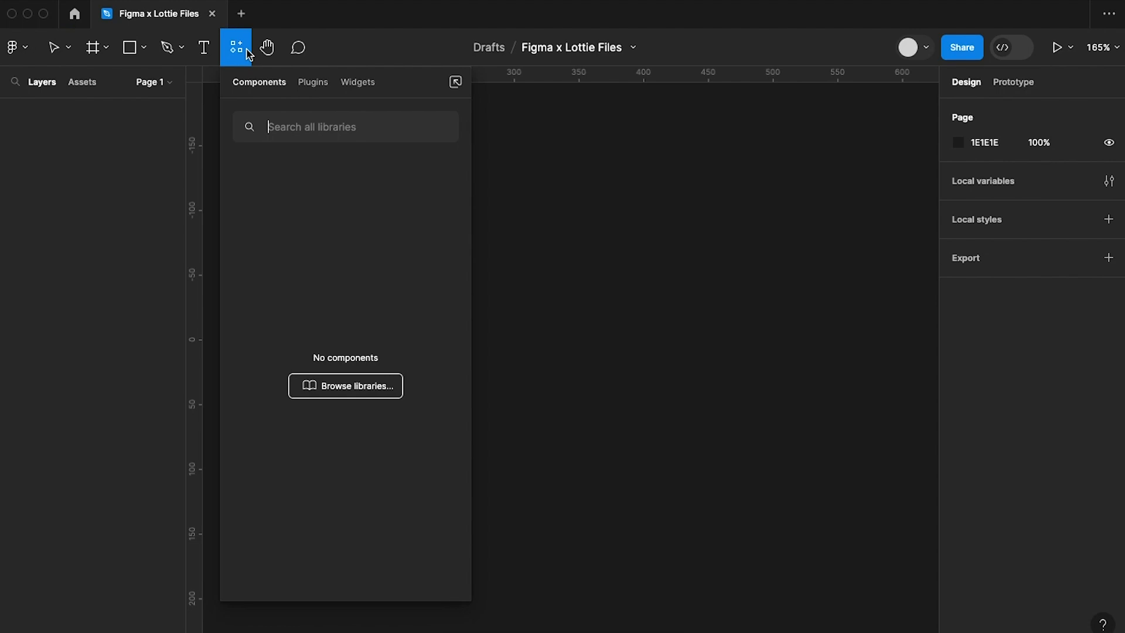
{"action": "left_click", "coordinate": [314, 89]}
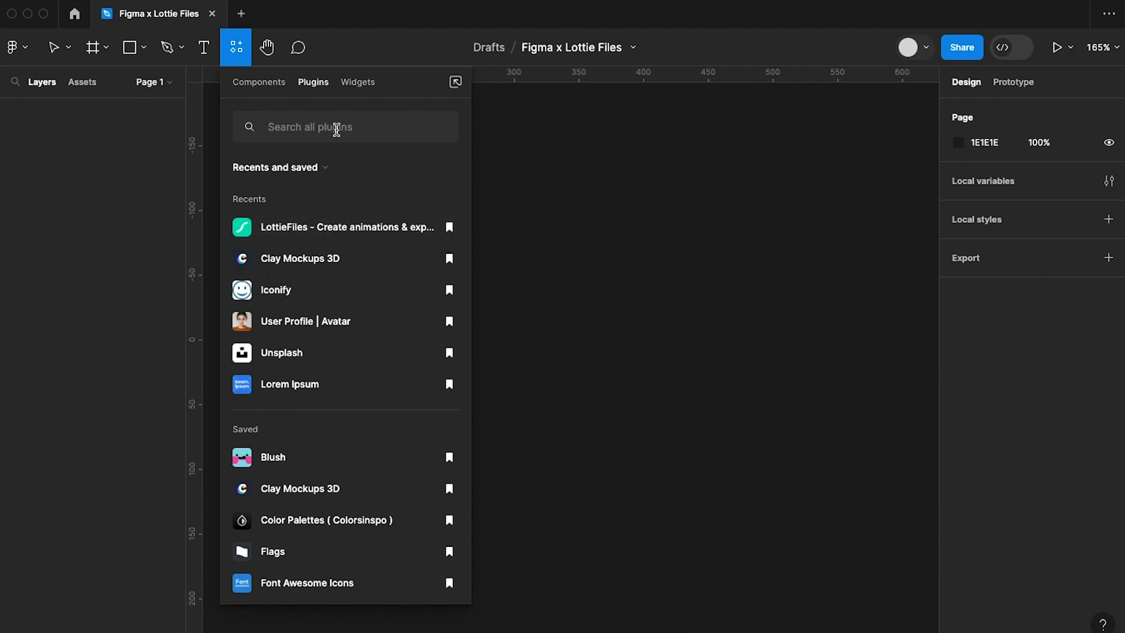
{"action": "type", "text": "Lottir"}
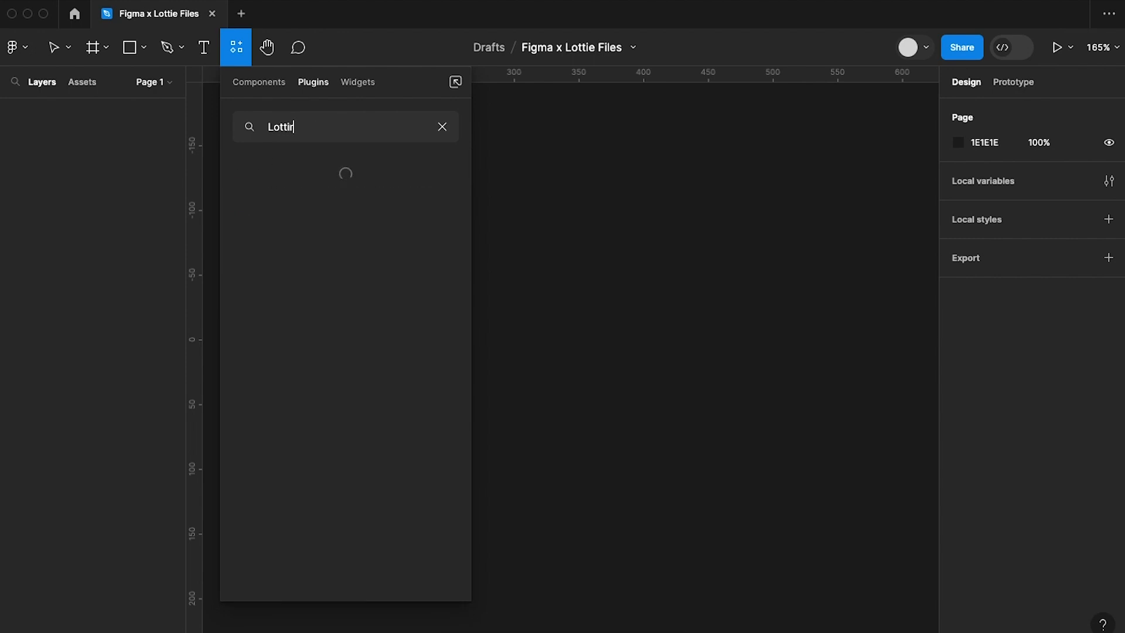
{"action": "key", "text": "BackSpace"}
{"action": "type", "text": "e"}
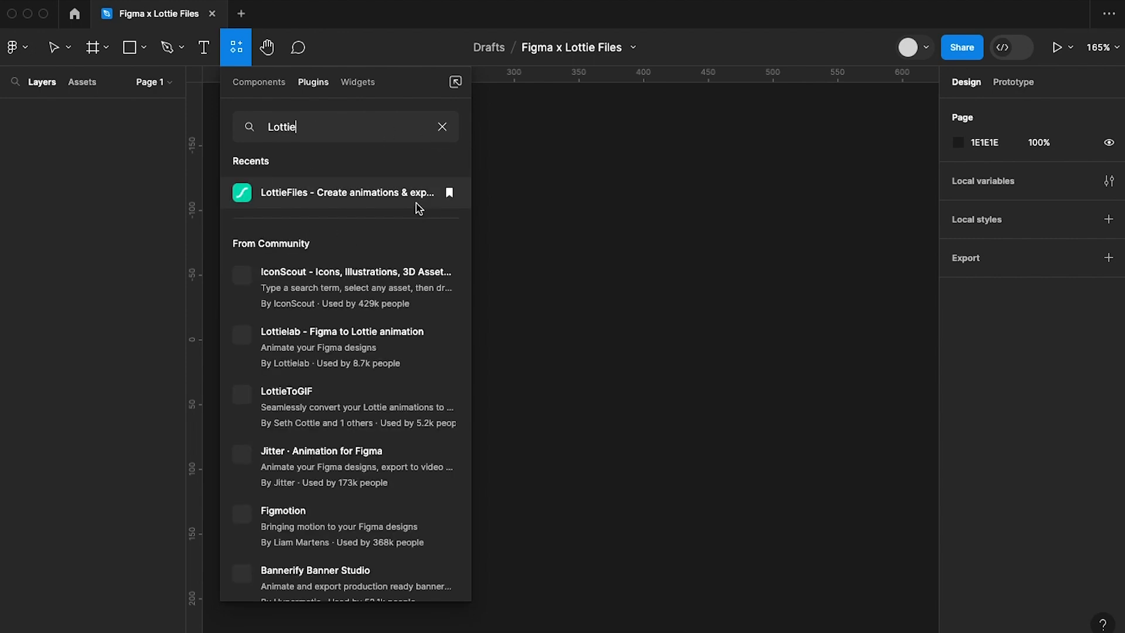
{"action": "left_click", "coordinate": [307, 198]}
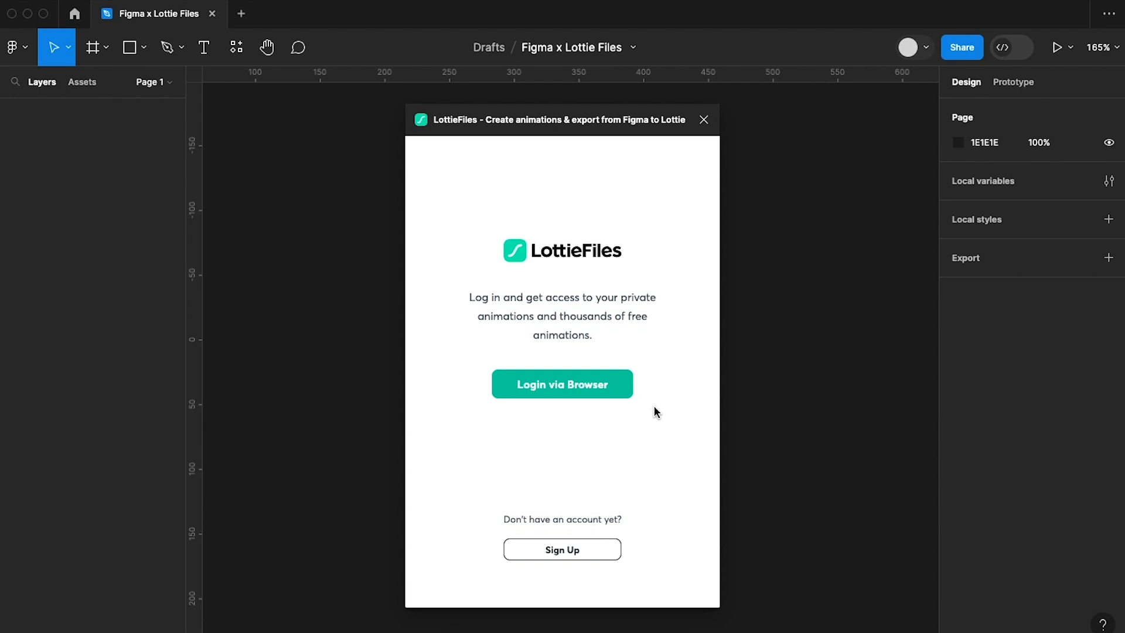
Log in to the LottieFiles plugin via the browser, return to Figma and move the plugin window to clear the canvas.
{"action": "left_click", "coordinate": [601, 387]}
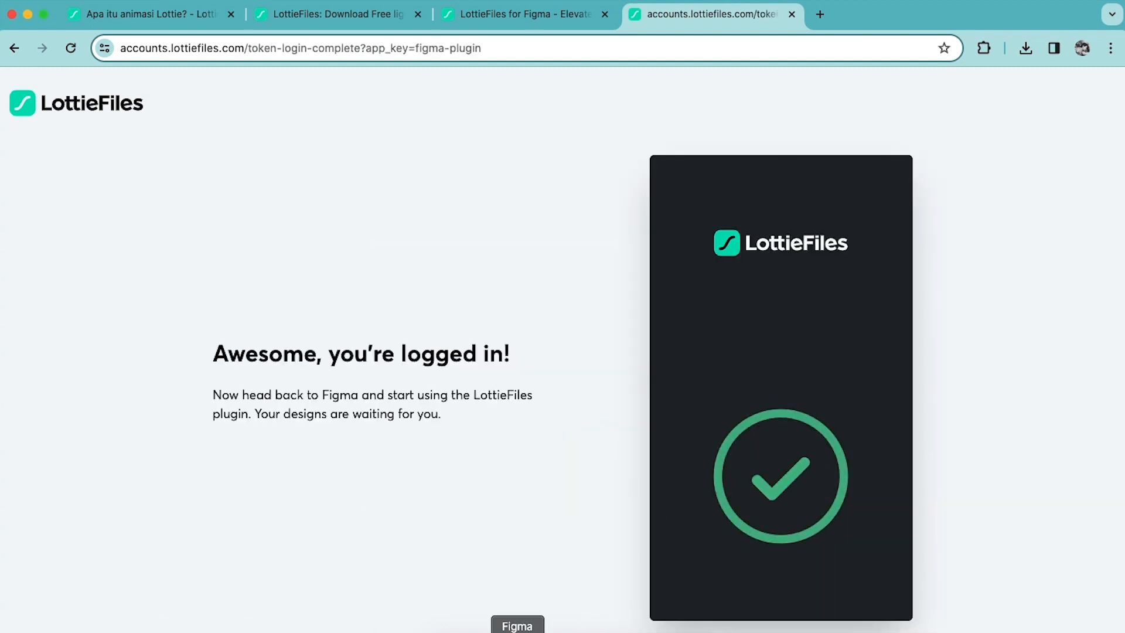
{"action": "left_click", "coordinate": [515, 626]}
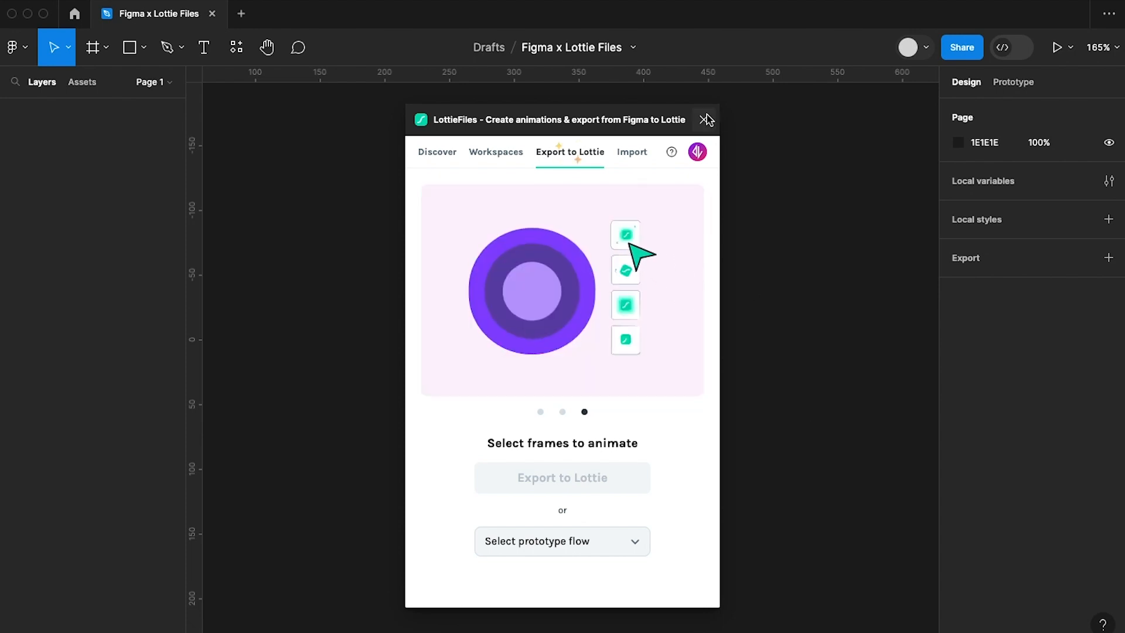
{"action": "left_click_drag", "start_coordinate": [666, 119], "coordinate": [469, 115]}
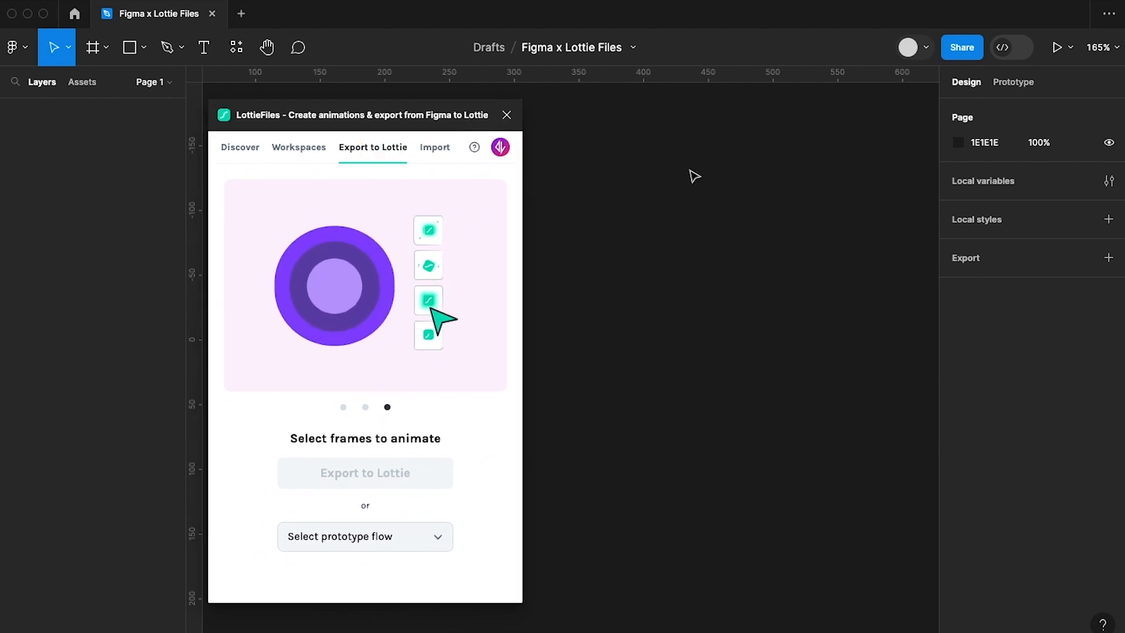
{"action": "left_click", "coordinate": [94, 52]}
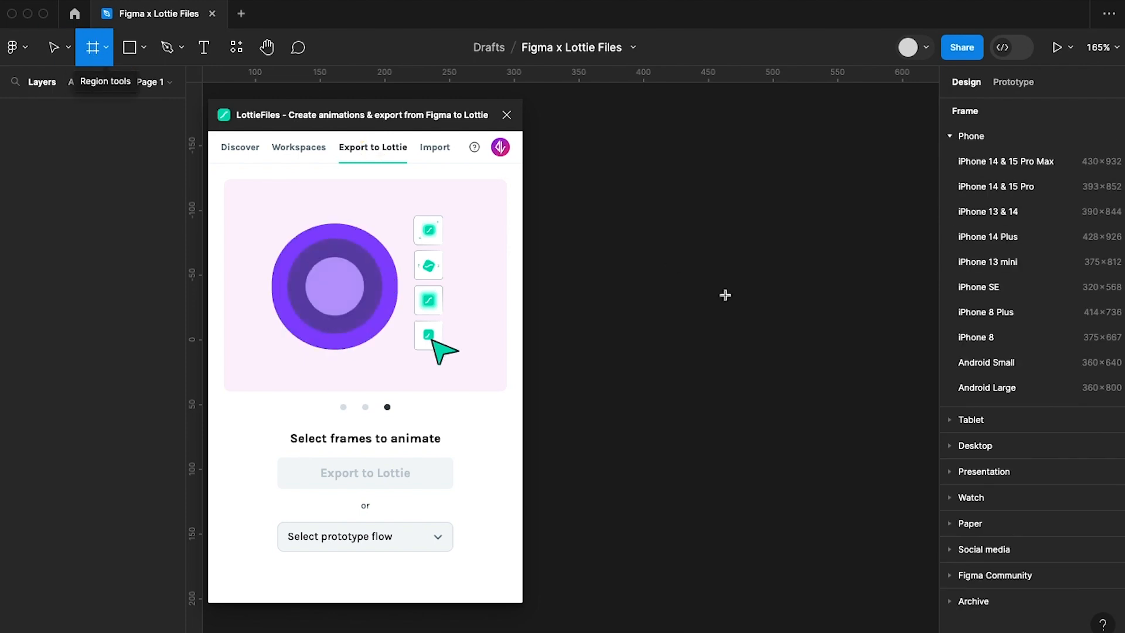
{"action": "left_click", "coordinate": [720, 273]}
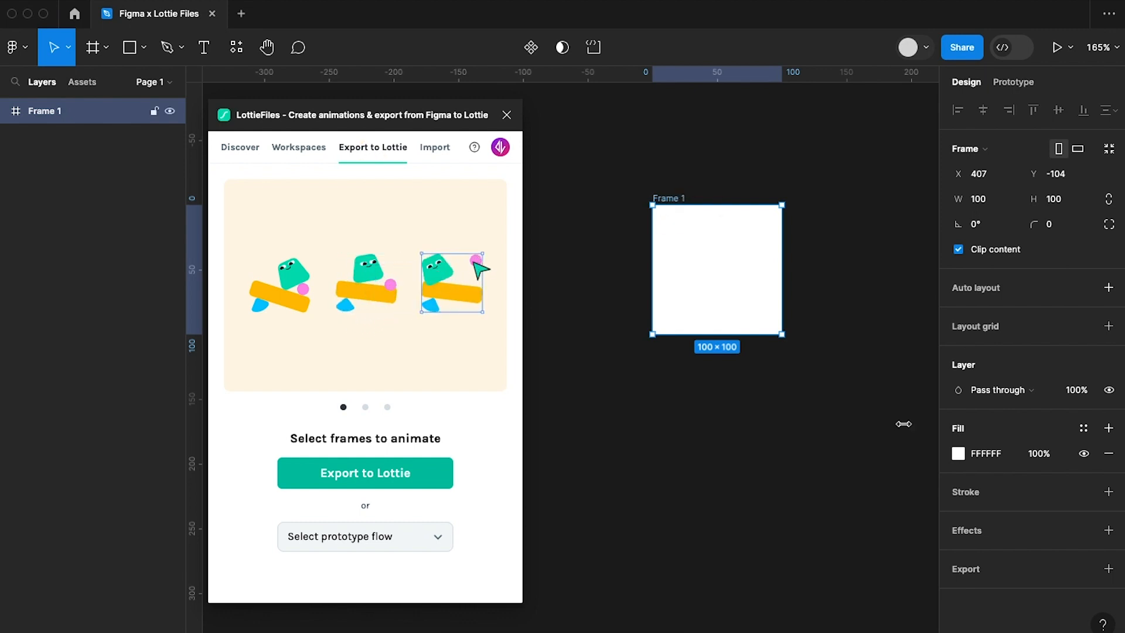
{"action": "left_click", "coordinate": [959, 453]}
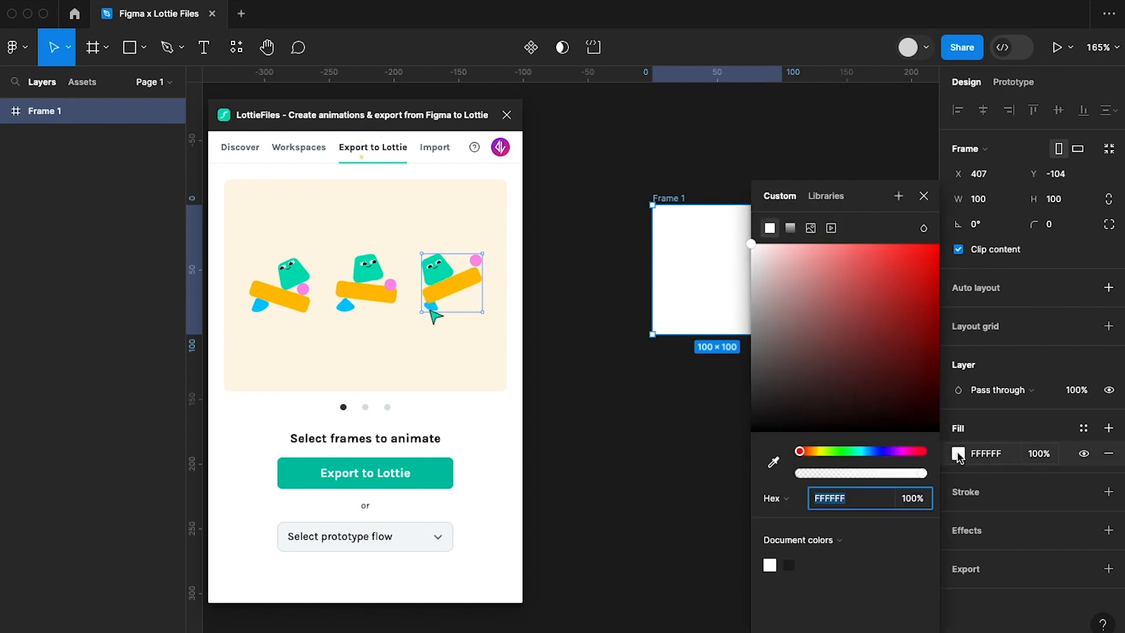
{"action": "left_click", "coordinate": [858, 330]}
{"action": "scroll", "coordinate": [654, 382], "scroll_direction": "right", "scroll_amount": 3}
{"action": "scroll", "coordinate": [653, 382], "scroll_direction": "up", "scroll_amount": 2}
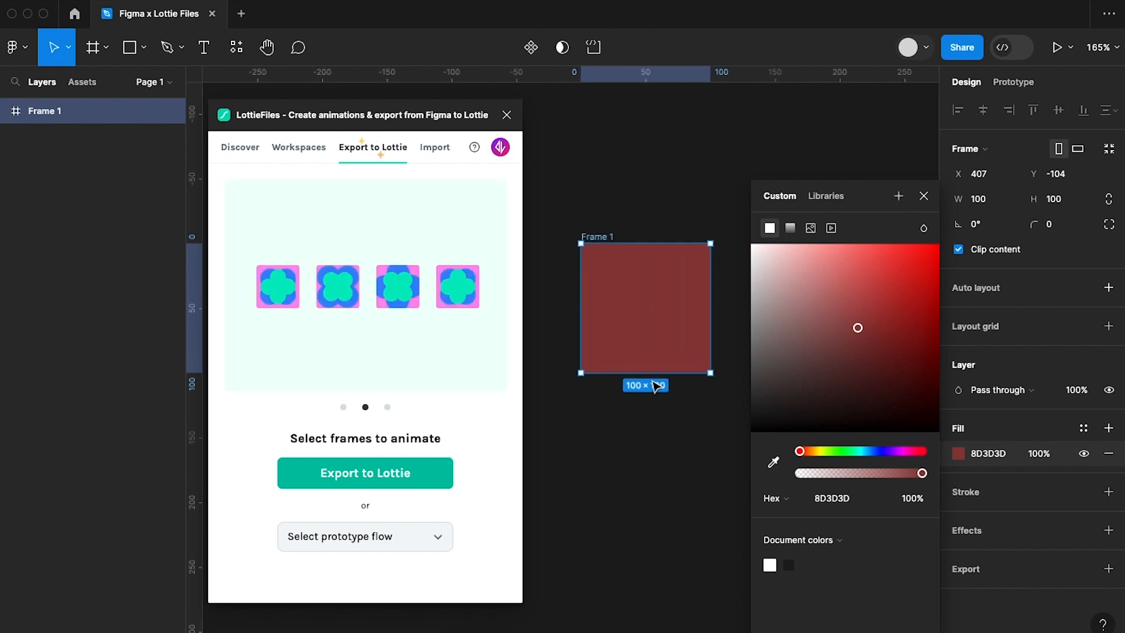
{"action": "left_click", "coordinate": [923, 197]}
{"action": "scroll", "coordinate": [785, 237], "scroll_direction": "left", "scroll_amount": 2}
{"action": "scroll", "coordinate": [785, 238], "scroll_direction": "up", "scroll_amount": 1}
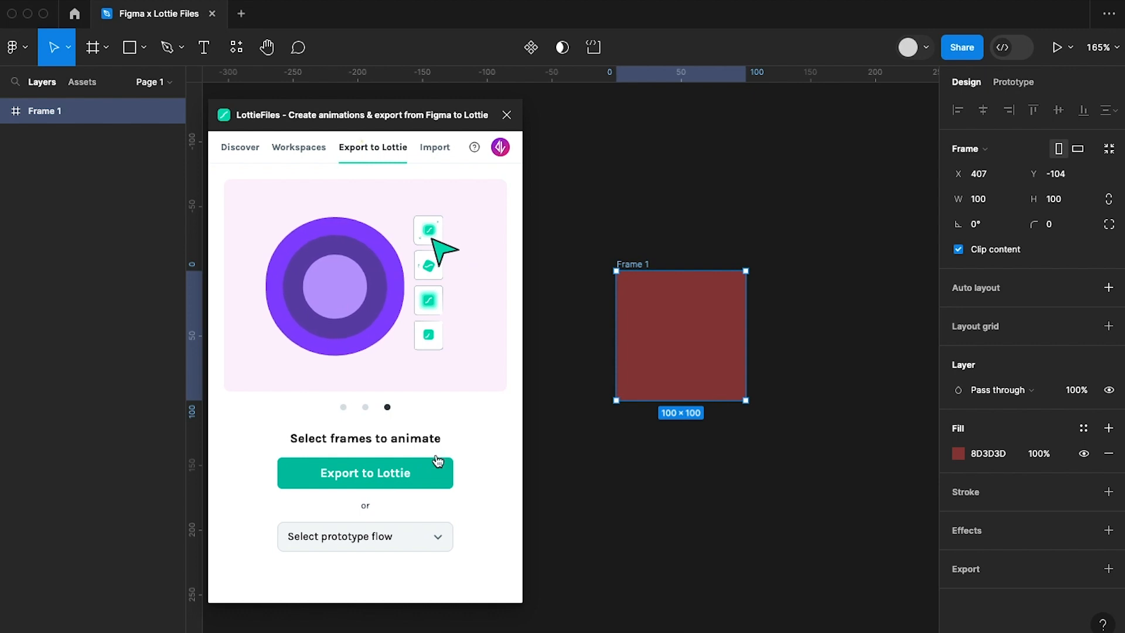
{"action": "key", "text": "super+z"}
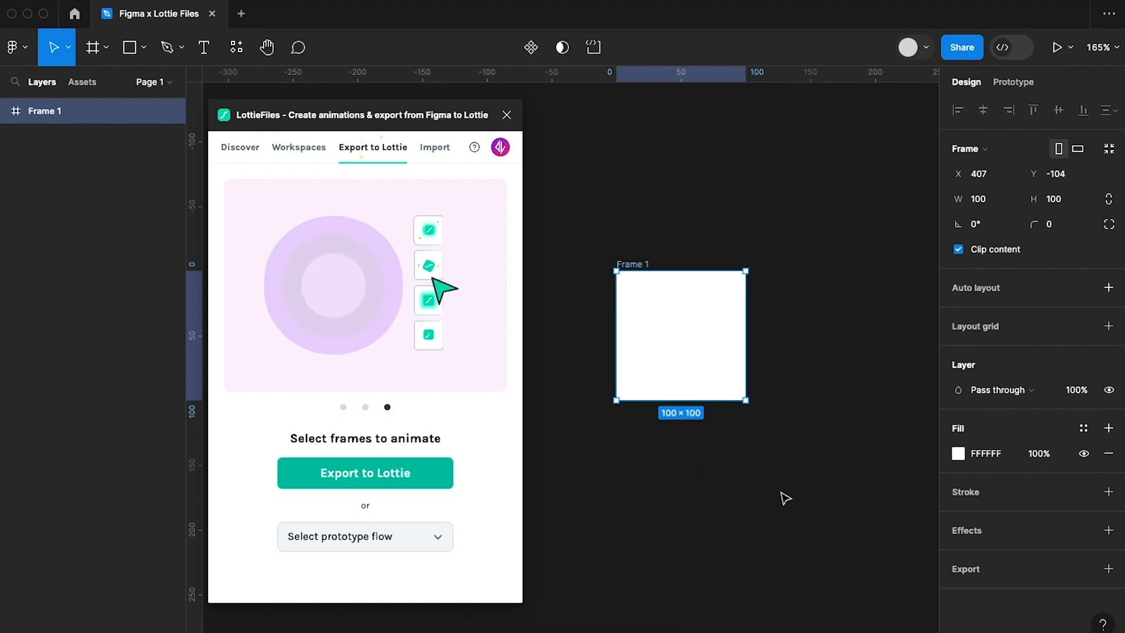
{"action": "key", "text": "super+z"}
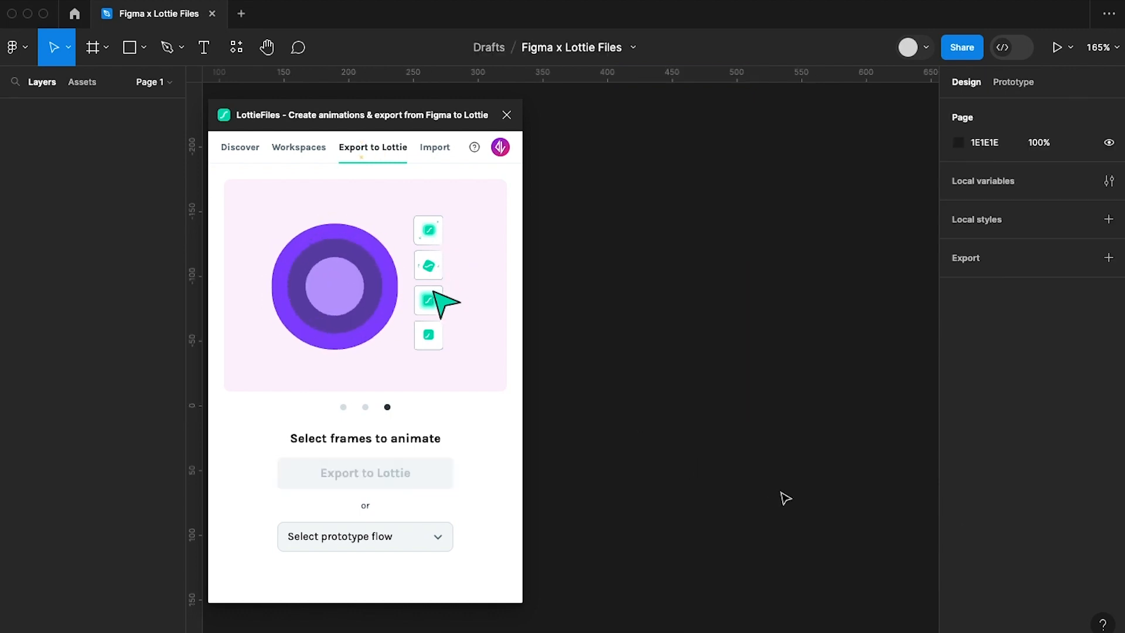
{"action": "left_click", "coordinate": [365, 470]}
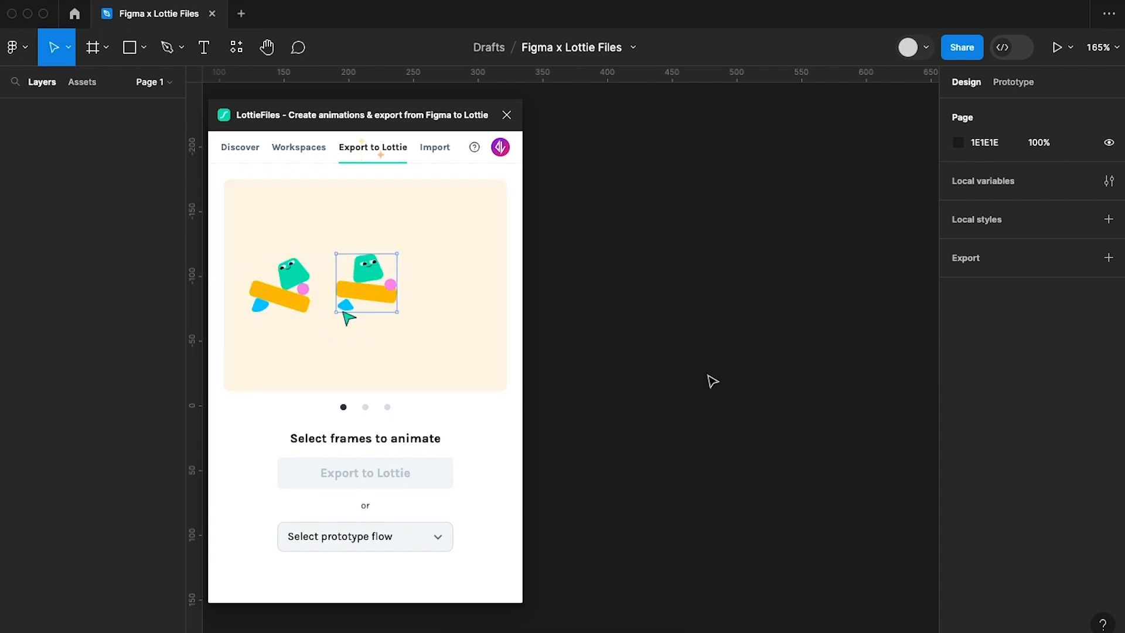
Place a 100 × 100 frame beside the plugin window, filled with 974242 and moved down to about X 390, Y -88.
{"action": "key", "text": "f"}
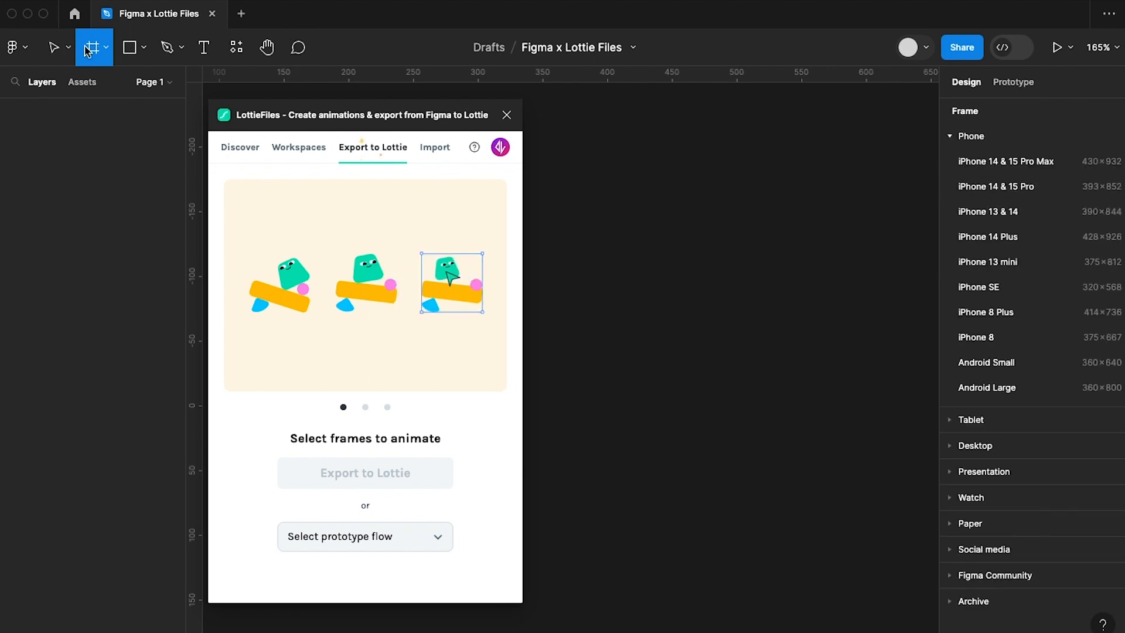
{"action": "left_click", "coordinate": [662, 266]}
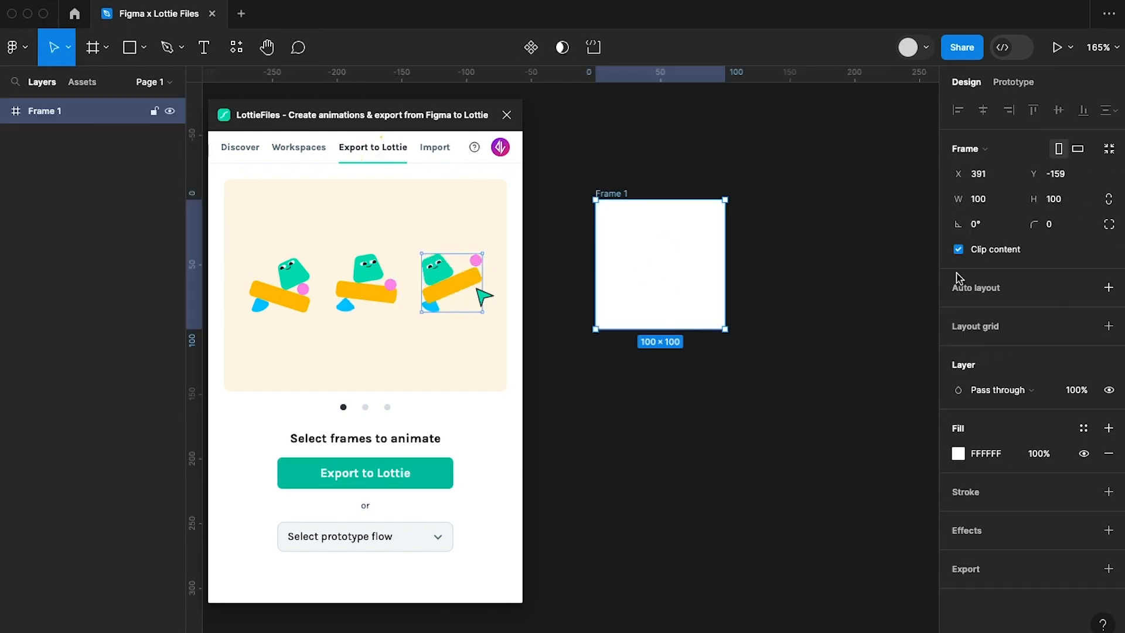
{"action": "left_click", "coordinate": [959, 461]}
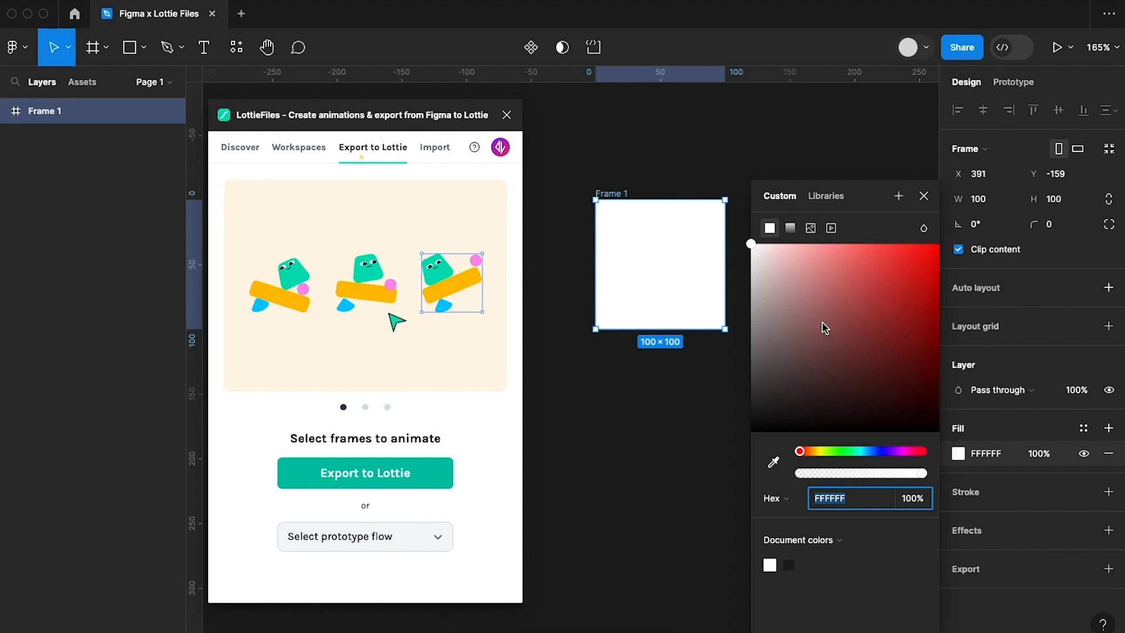
{"action": "left_click", "coordinate": [856, 322]}
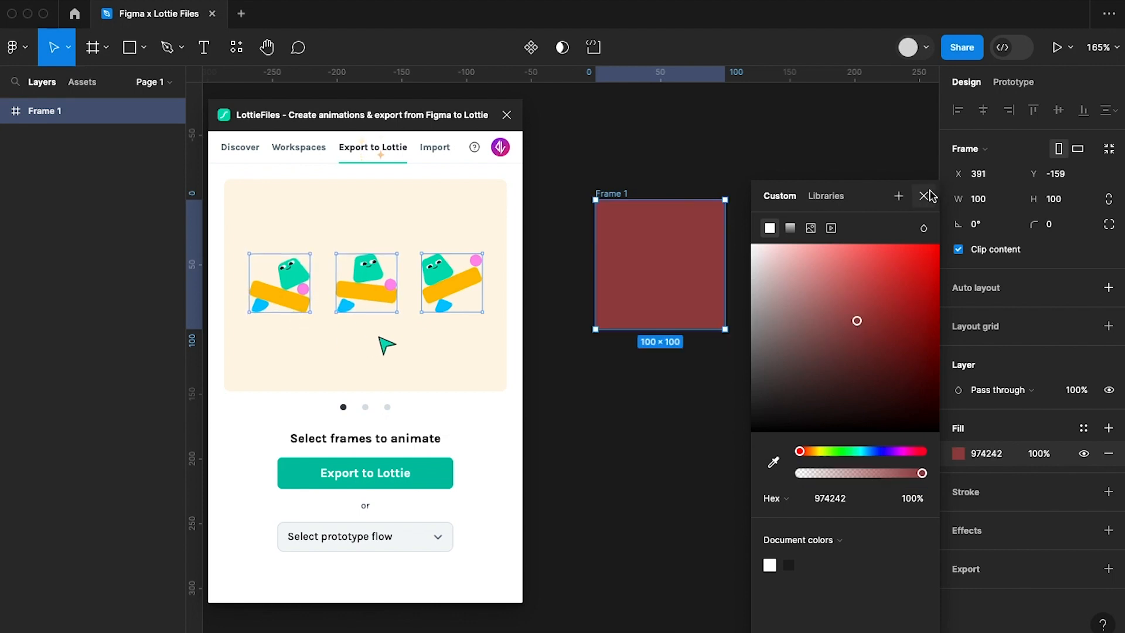
{"action": "left_click", "coordinate": [926, 197]}
{"action": "left_click_drag", "start_coordinate": [613, 199], "coordinate": [611, 292]}
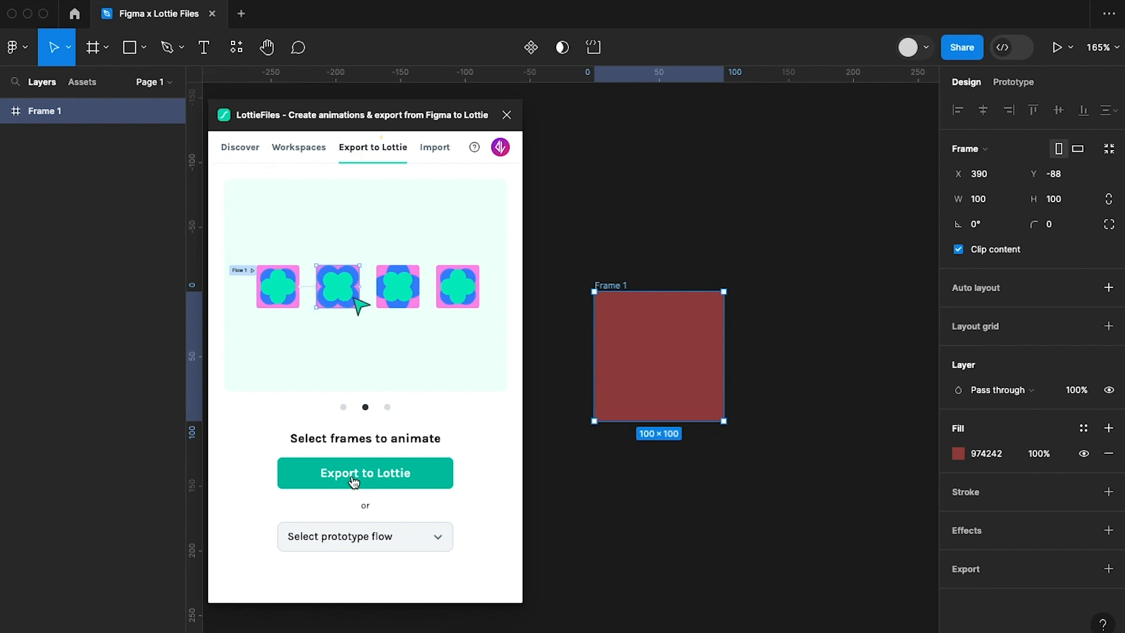
Generate the Lottie export preview of the selected frame, go back and generate it again.
{"action": "left_click", "coordinate": [354, 480]}
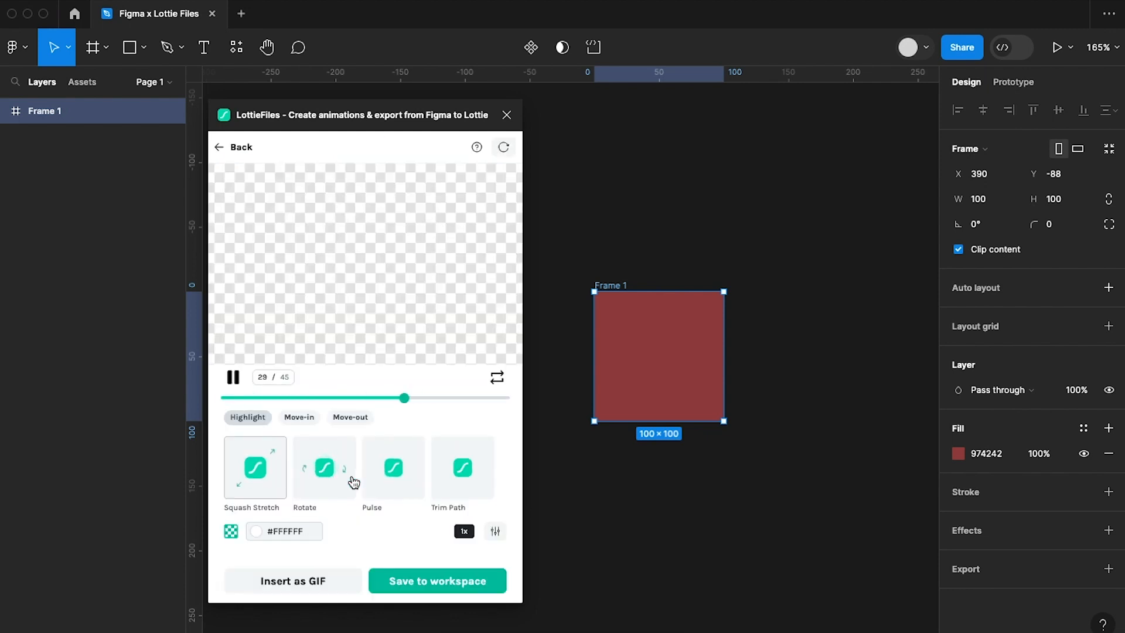
{"action": "left_click", "coordinate": [235, 147]}
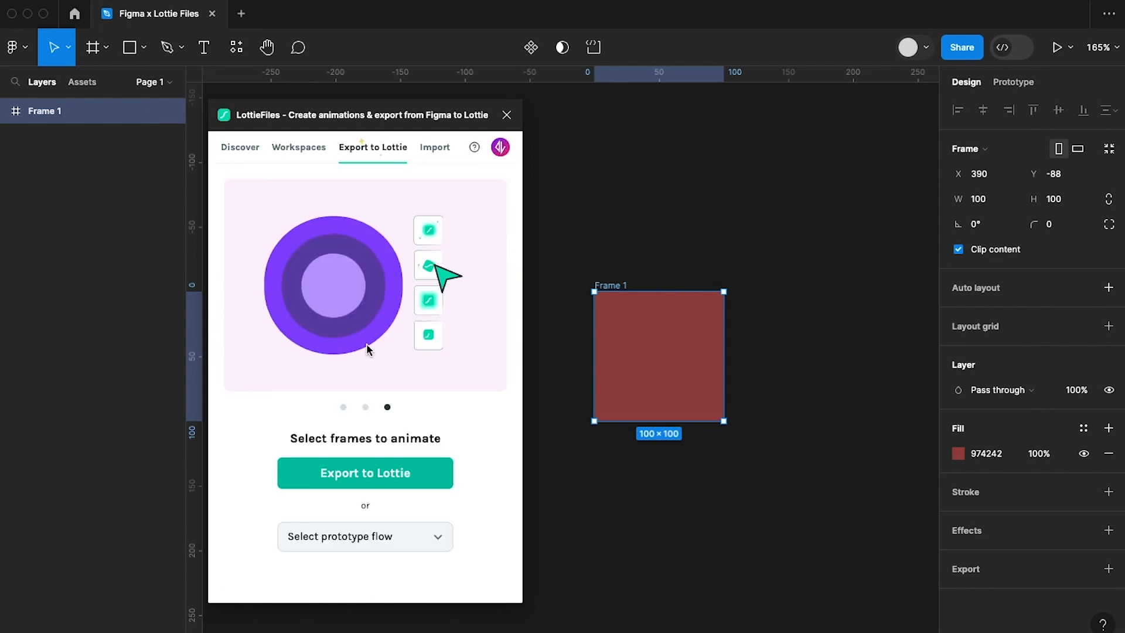
{"action": "left_click", "coordinate": [361, 484]}
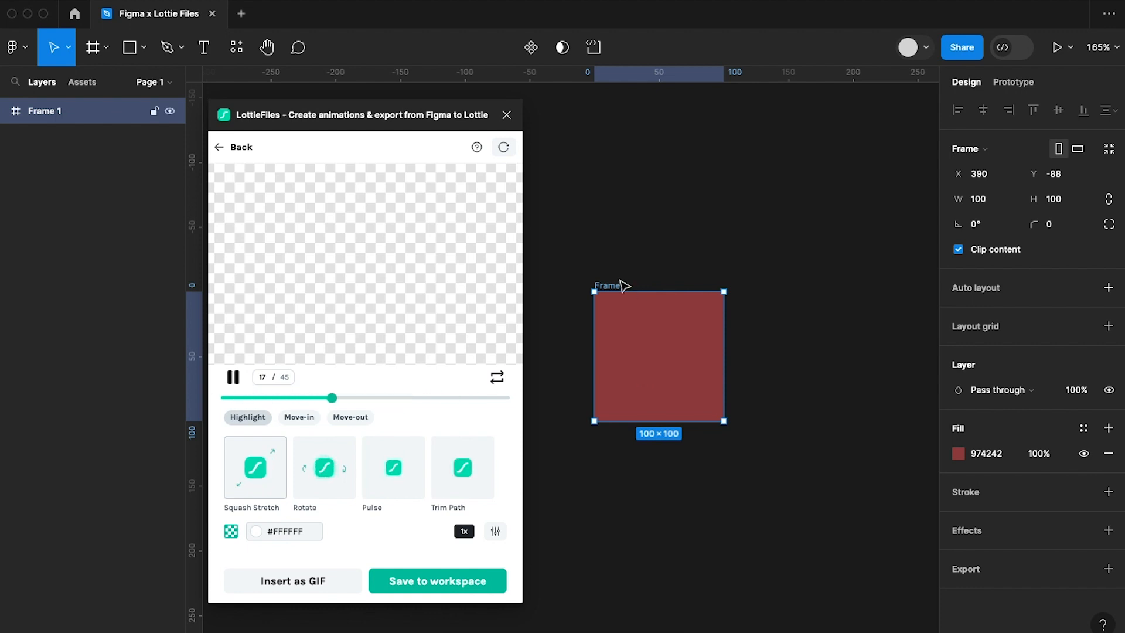
Add a 1 px inside stroke in 000000 to the frame and regenerate its Lottie export preview.
{"action": "left_click", "coordinate": [967, 494]}
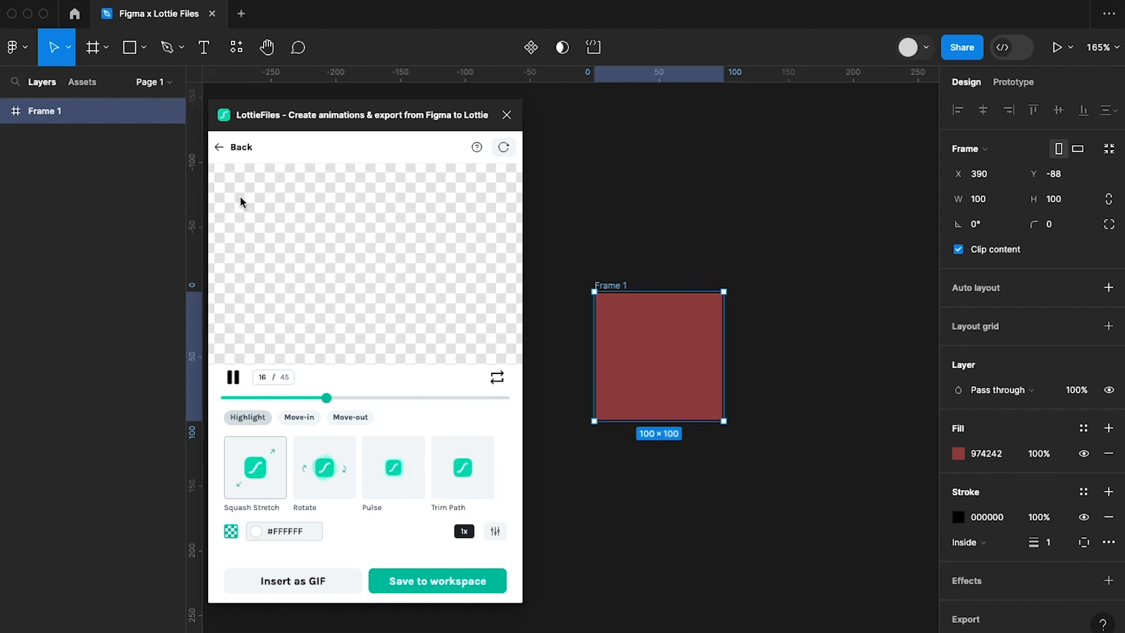
{"action": "left_click", "coordinate": [236, 152]}
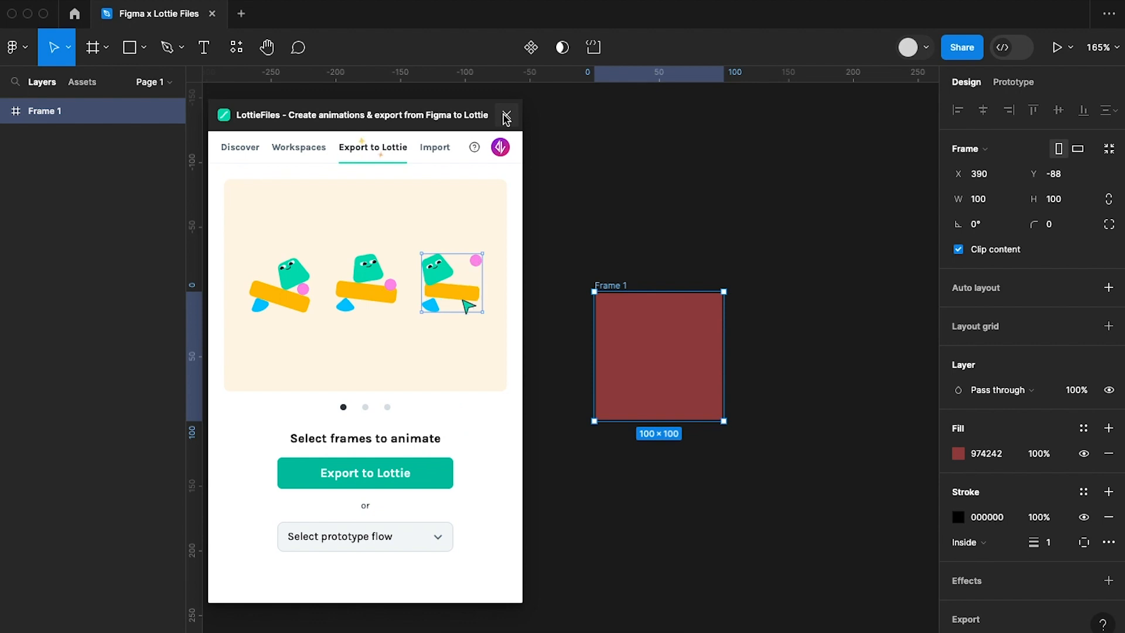
{"action": "left_click", "coordinate": [445, 538]}
{"action": "left_click", "coordinate": [422, 471]}
{"action": "left_click", "coordinate": [422, 472]}
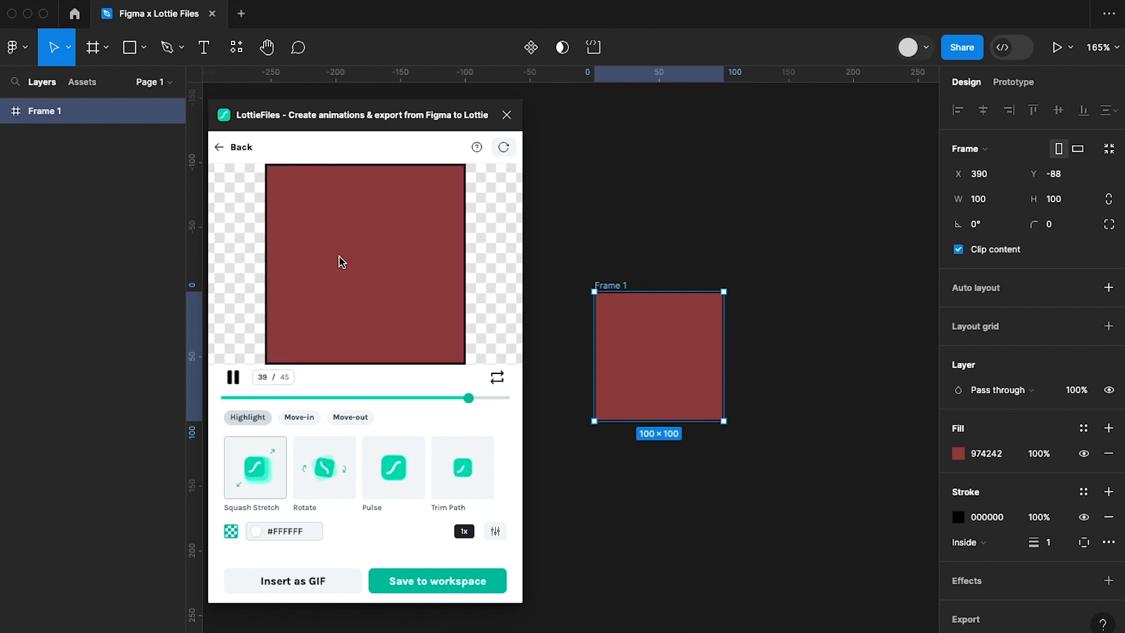
Set the frame's inside stroke thickness to 2 px.
{"action": "left_click", "coordinate": [1055, 550]}
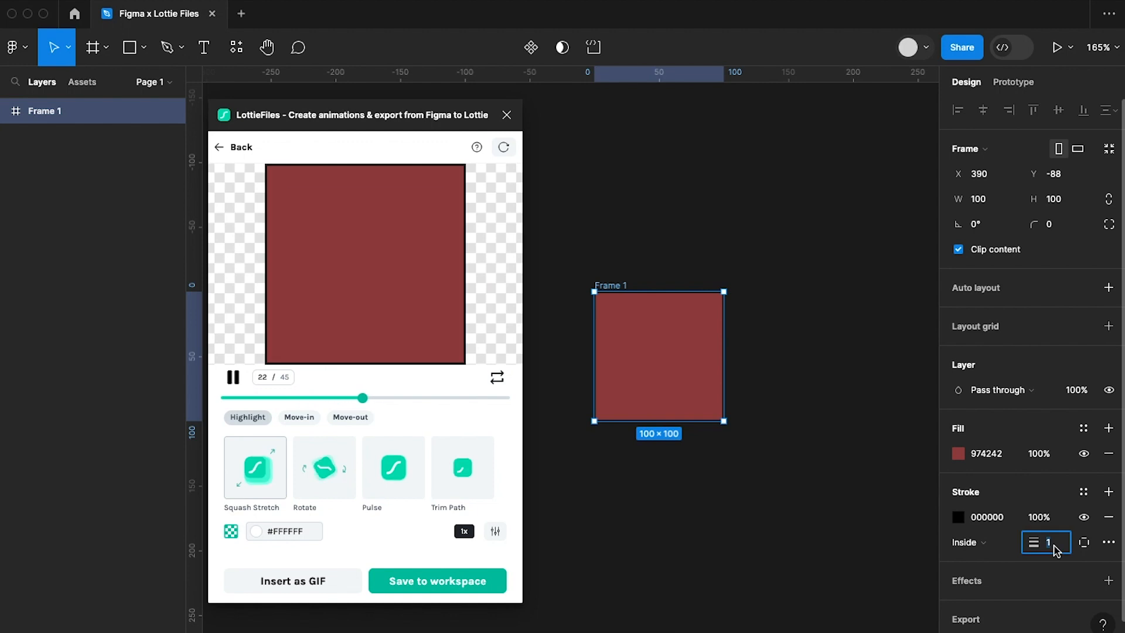
{"action": "key", "text": "Up"}
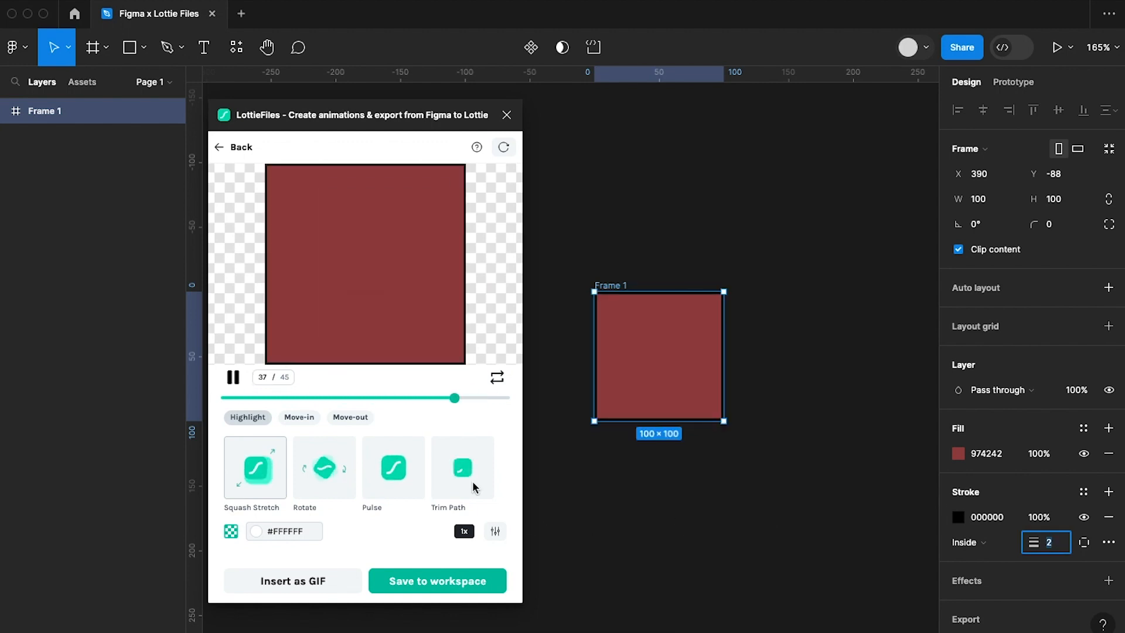
Preview the frame with the Rotate and Trim Path highlight animations and set the playback speed to 0.5x.
{"action": "left_click", "coordinate": [327, 467]}
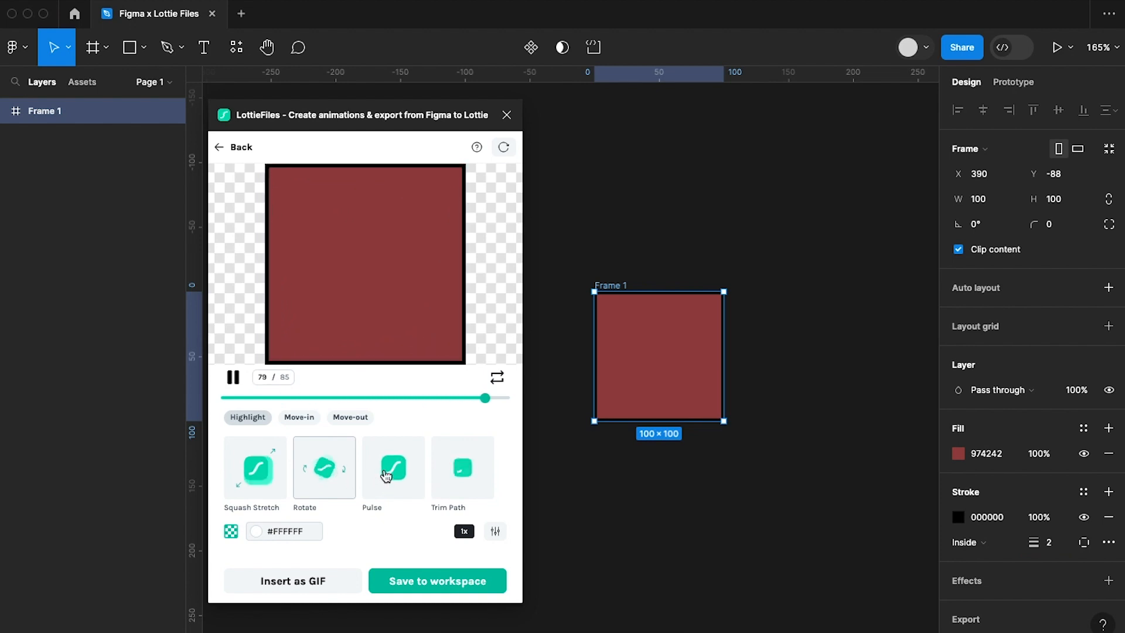
{"action": "left_click", "coordinate": [476, 478]}
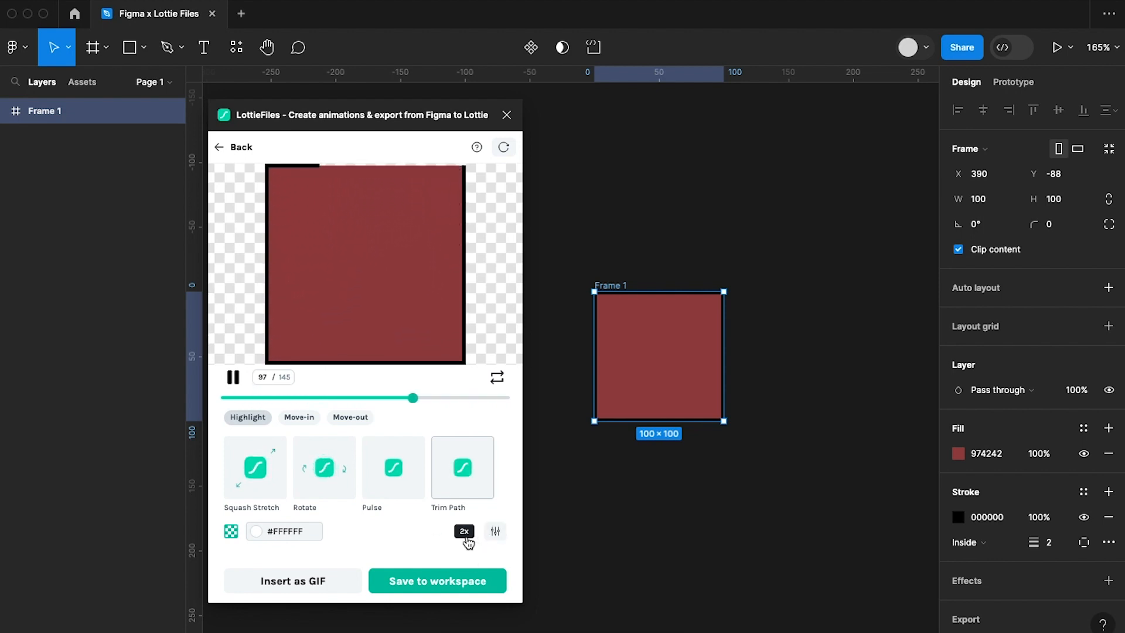
{"action": "left_click", "coordinate": [467, 541]}
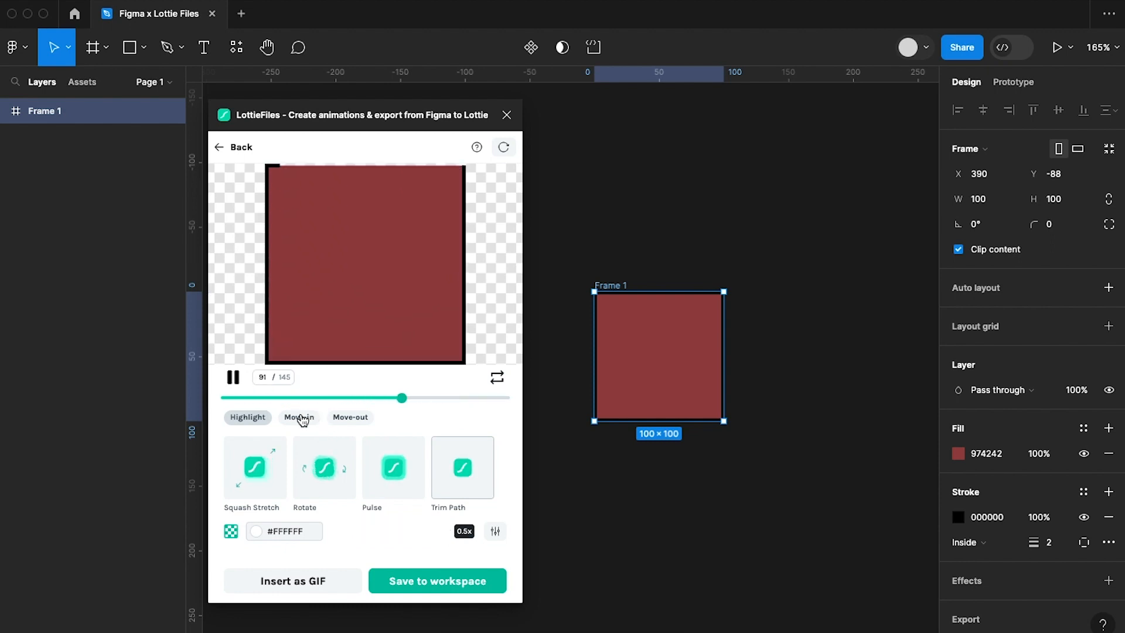
Preview the Move-in animations Slide Up, Slide Down, Fade In and Zoom & Fade on the frame.
{"action": "left_click", "coordinate": [303, 419]}
{"action": "left_click", "coordinate": [332, 478]}
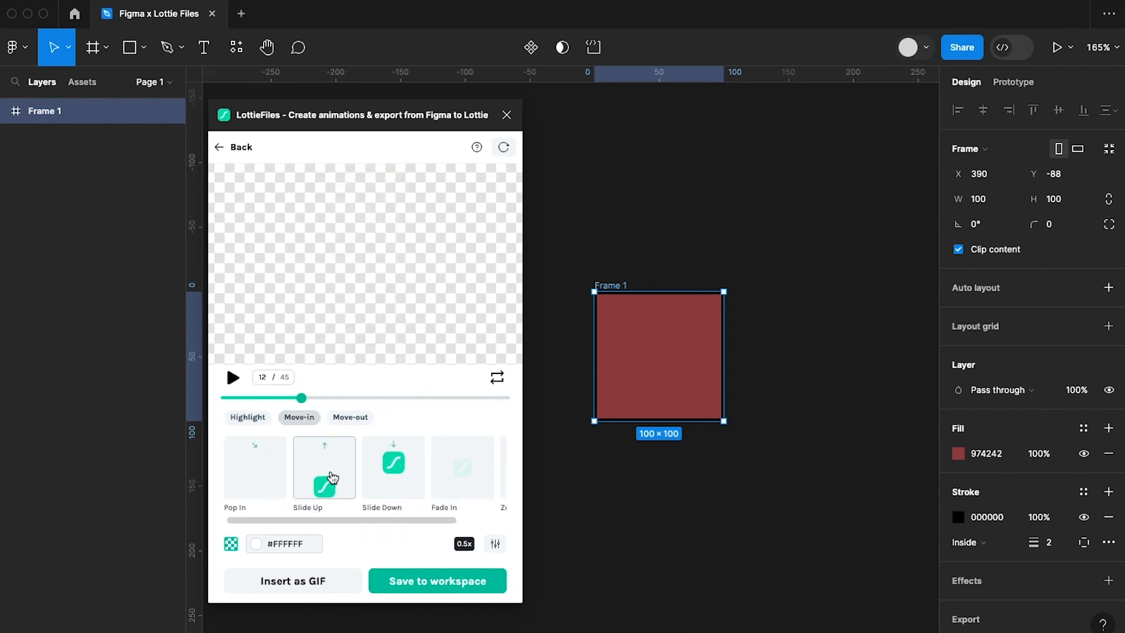
{"action": "left_click", "coordinate": [416, 479]}
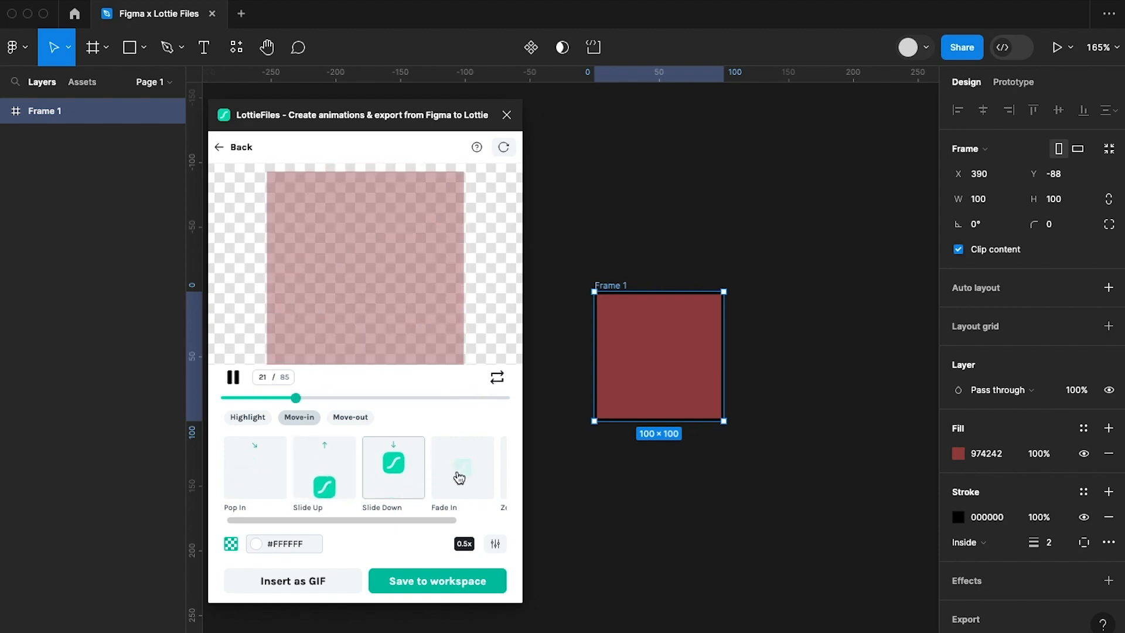
{"action": "left_click", "coordinate": [475, 478]}
{"action": "scroll", "coordinate": [475, 478], "scroll_direction": "right", "scroll_amount": 2}
{"action": "left_click", "coordinate": [475, 478]}
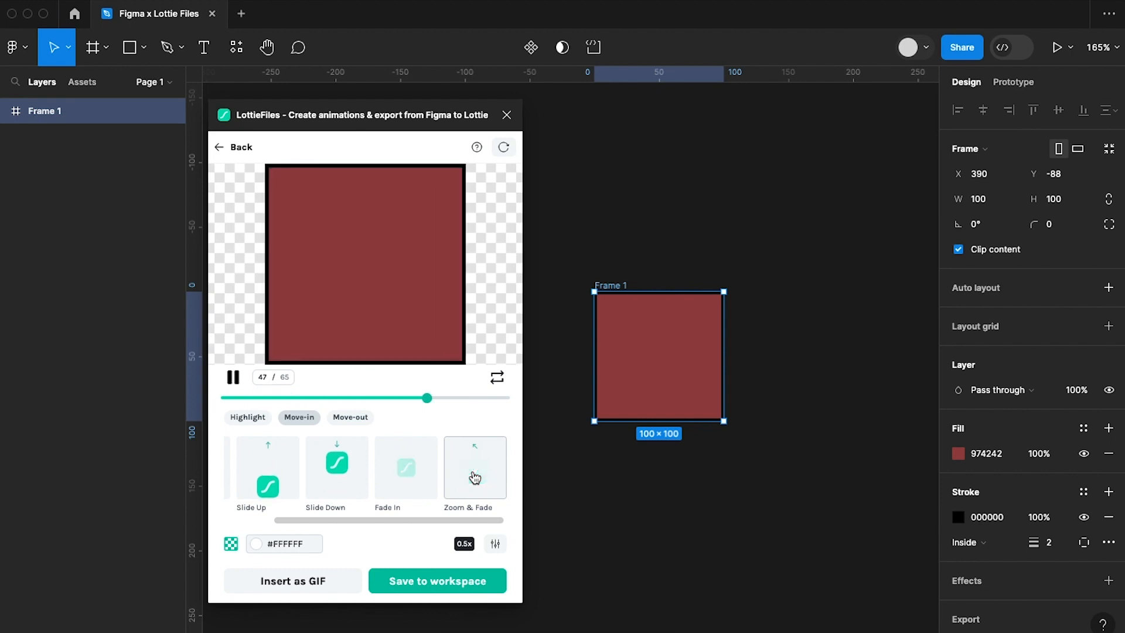
{"action": "left_click", "coordinate": [269, 467]}
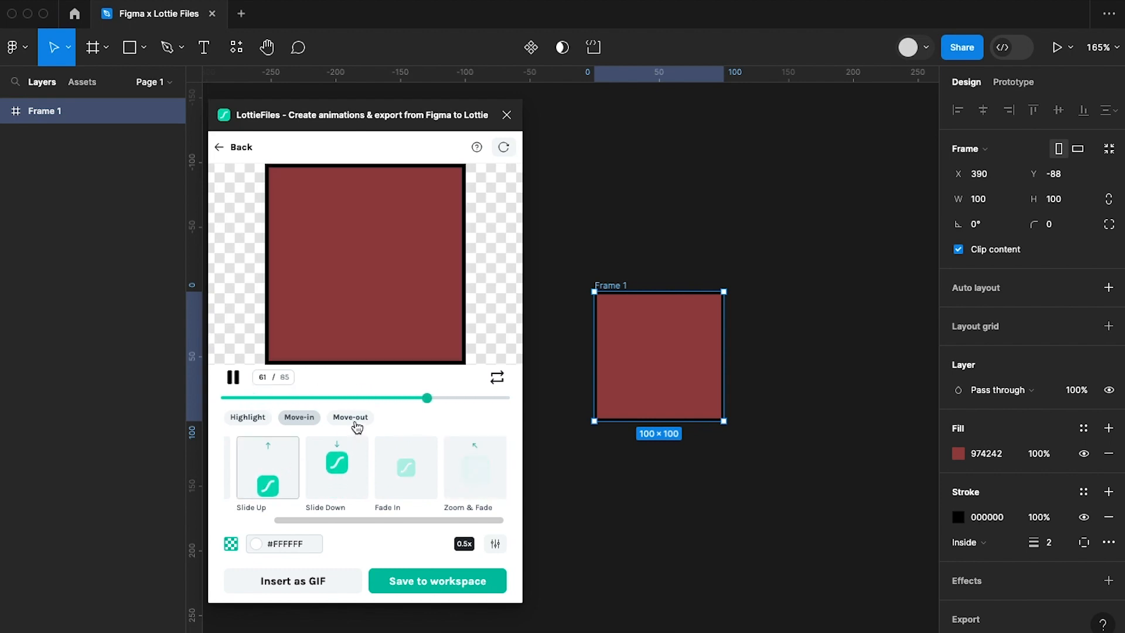
Look at the Move-out animations and apply the Trim Path animation from the Highlight set.
{"action": "left_click", "coordinate": [352, 417]}
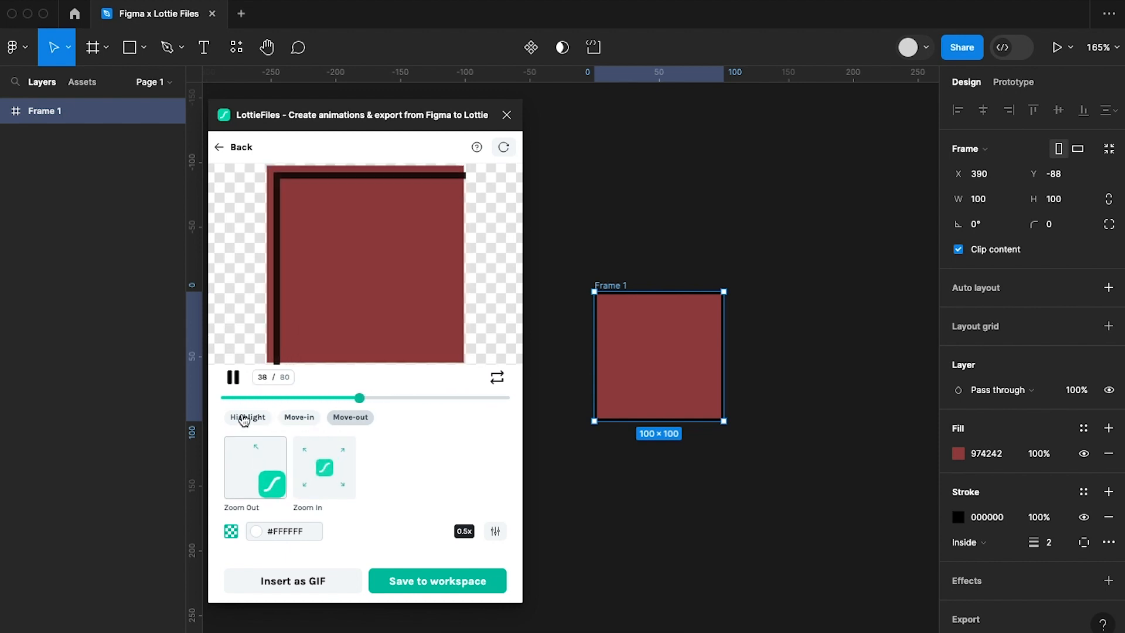
{"action": "left_click", "coordinate": [244, 418]}
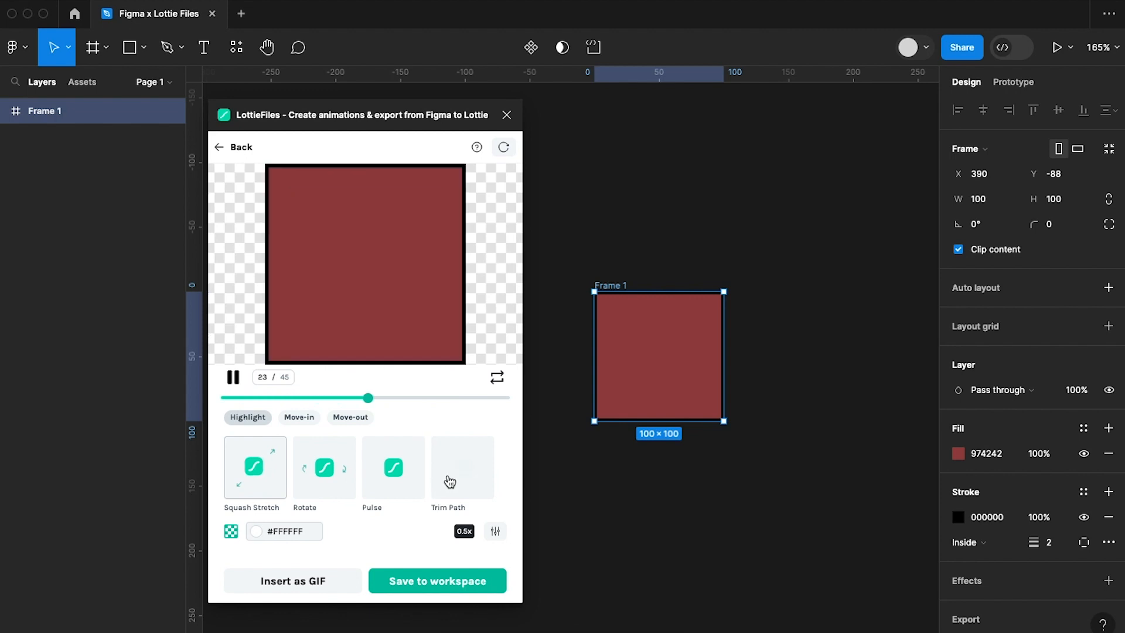
{"action": "left_click", "coordinate": [461, 483]}
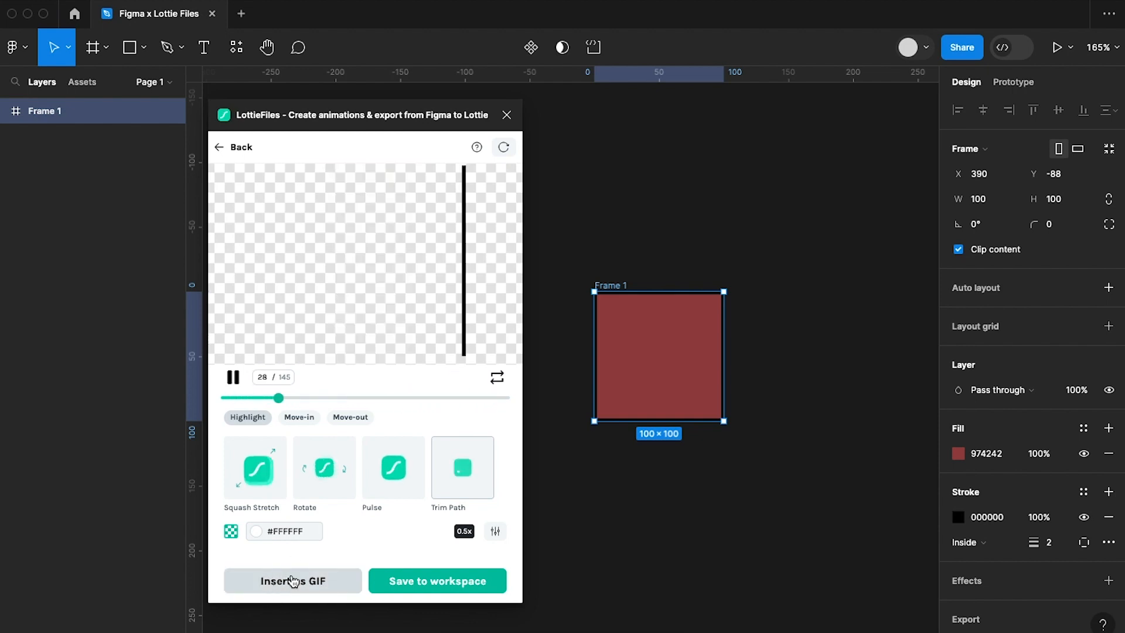
Insert the animation into the selected frame as a Medium (500 x 500) GIF with transparency, without saving it to a workspace.
{"action": "left_click", "coordinate": [294, 583]}
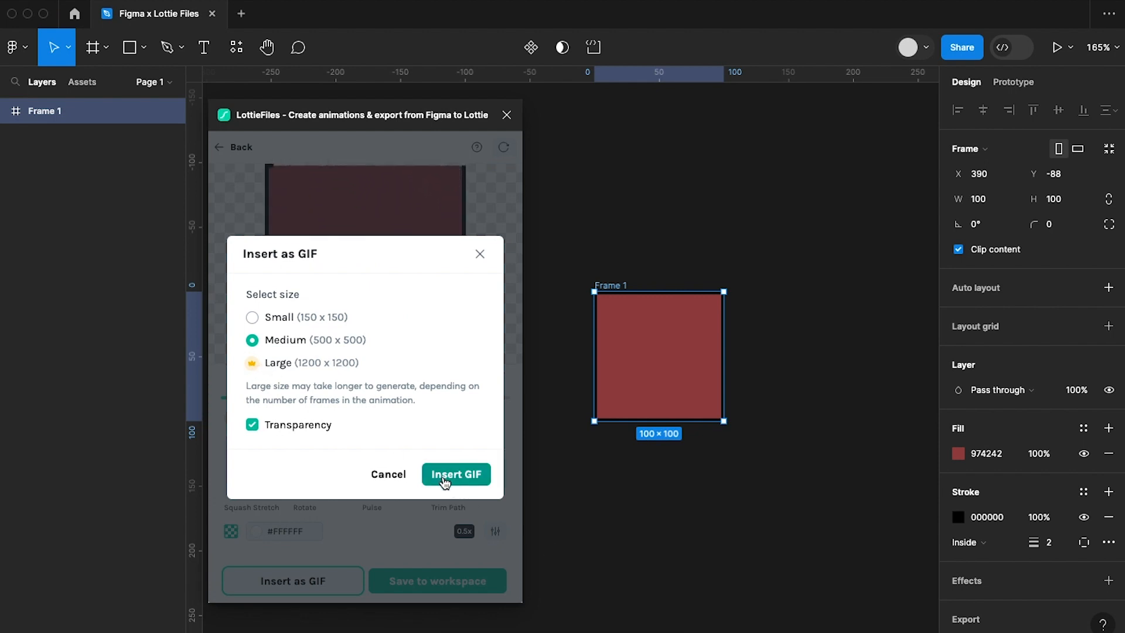
{"action": "left_click", "coordinate": [262, 427]}
{"action": "left_click", "coordinate": [261, 427]}
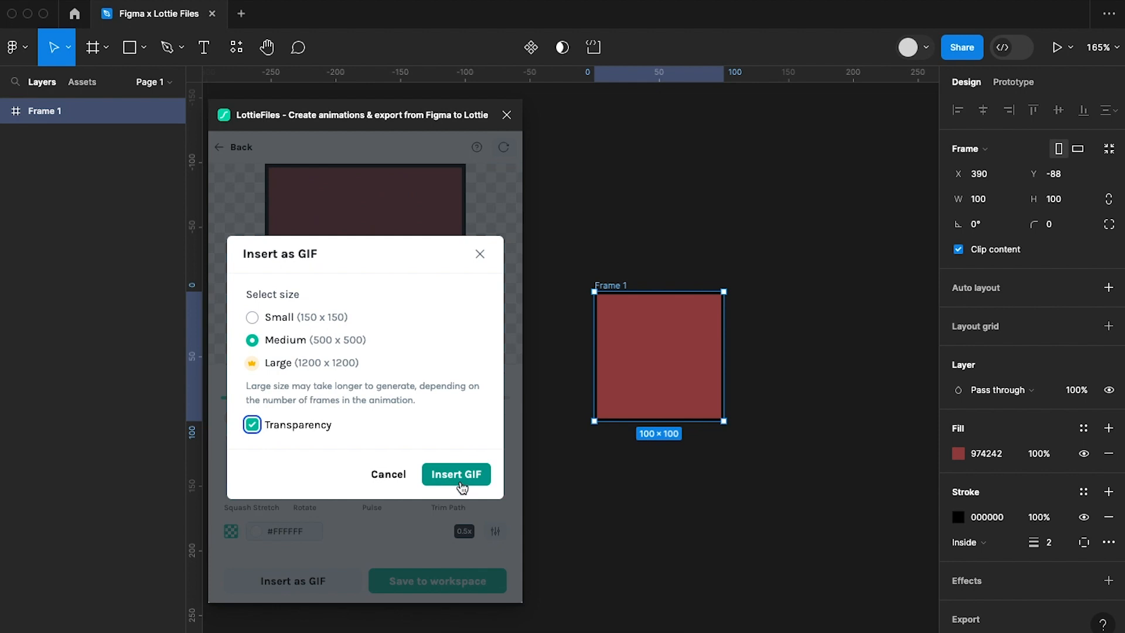
{"action": "left_click", "coordinate": [459, 480]}
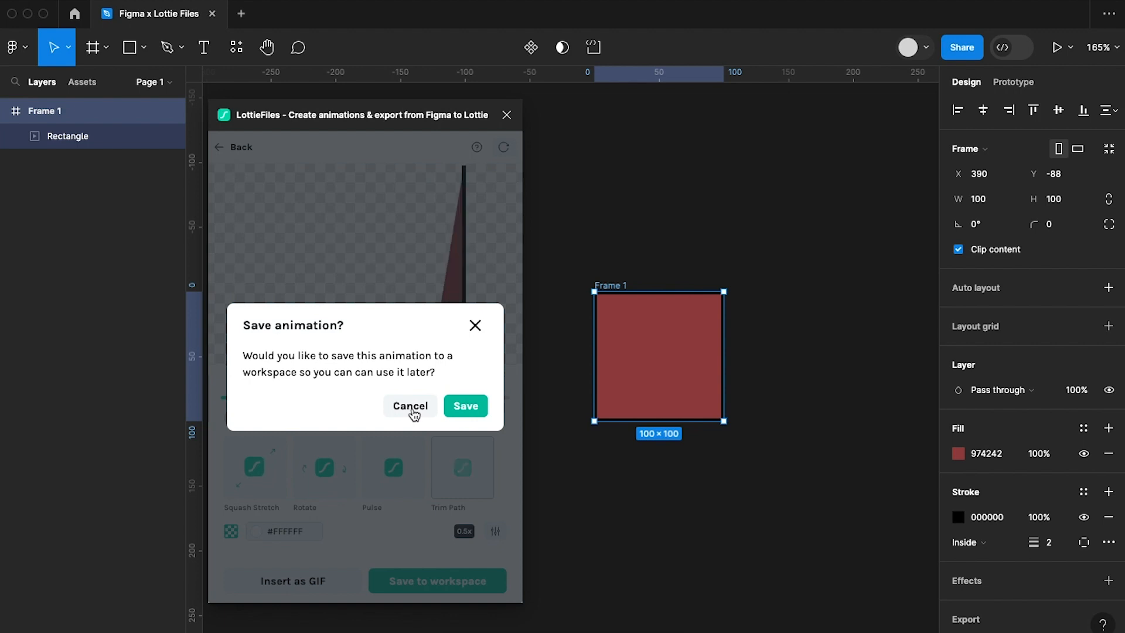
{"action": "left_click", "coordinate": [412, 407]}
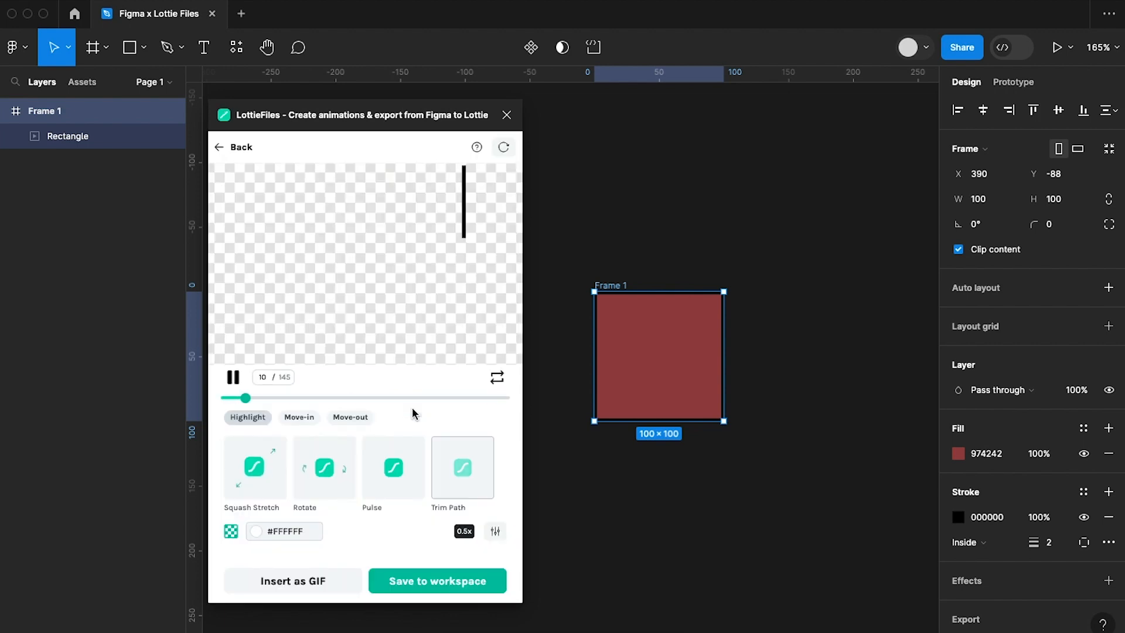
Move Frame 1 to X 289, Y -313 and deselect it.
{"action": "scroll", "coordinate": [588, 447], "scroll_direction": "left", "scroll_amount": 5}
{"action": "scroll", "coordinate": [588, 447], "scroll_direction": "down", "scroll_amount": 5}
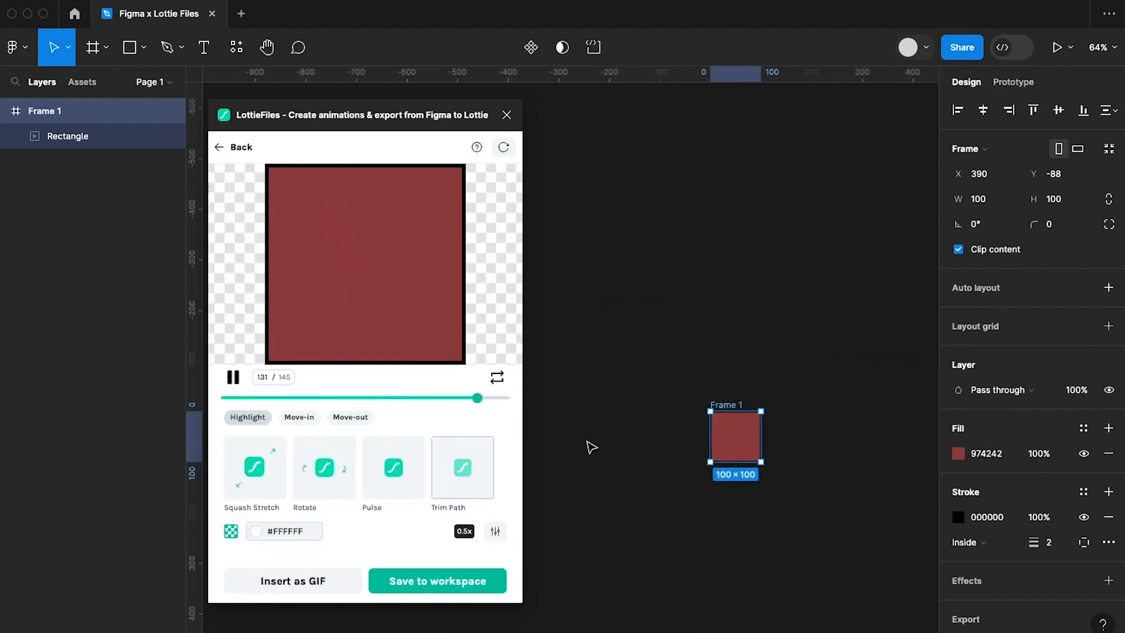
{"action": "left_click_drag", "start_coordinate": [669, 352], "coordinate": [618, 238]}
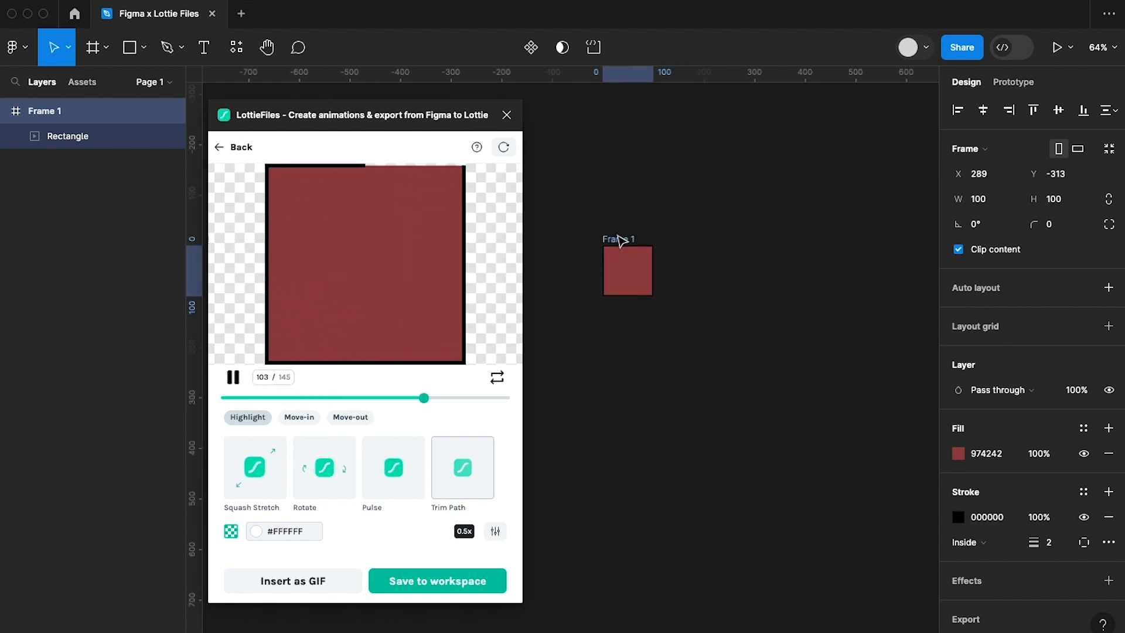
{"action": "left_click", "coordinate": [722, 406]}
{"action": "scroll", "coordinate": [723, 409], "scroll_direction": "down", "scroll_amount": 4}
{"action": "scroll", "coordinate": [722, 409], "scroll_direction": "left", "scroll_amount": 3}
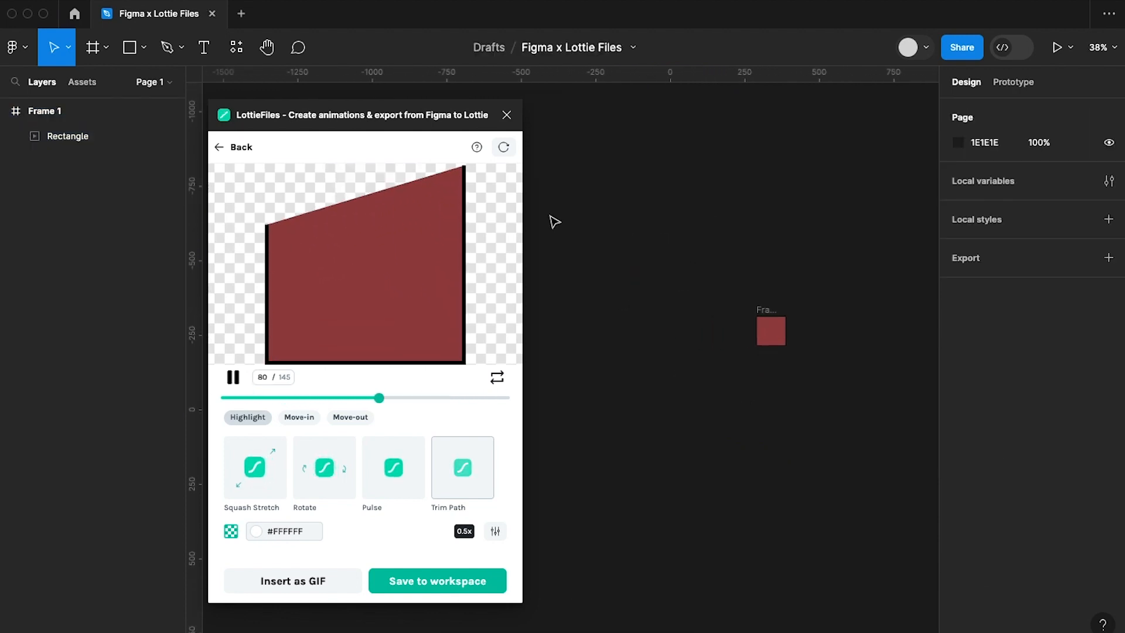
Insert the animation onto the empty canvas as a Medium (500 x 500) transparent GIF, declining to save it to a workspace.
{"action": "left_click_drag", "start_coordinate": [494, 131], "coordinate": [563, 140]}
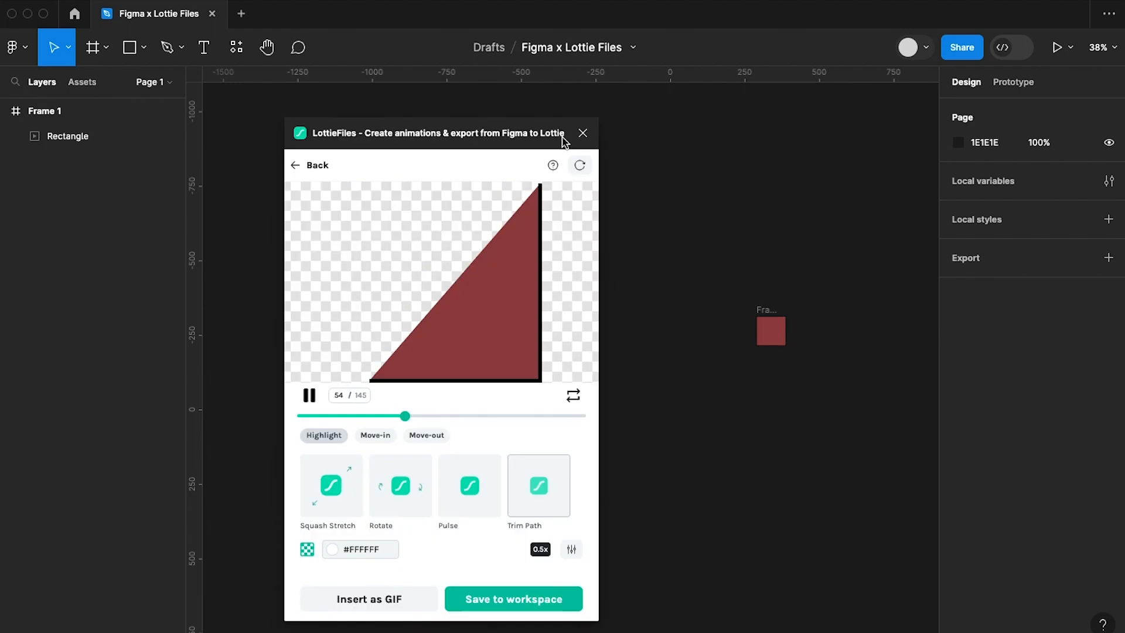
{"action": "left_click", "coordinate": [370, 596]}
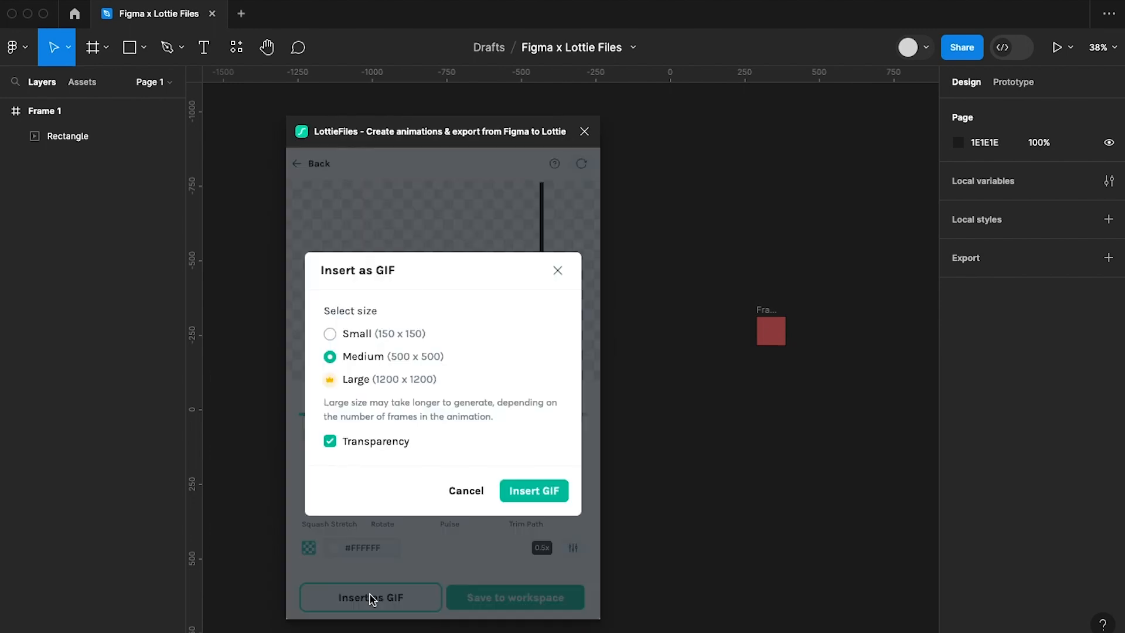
{"action": "left_click", "coordinate": [535, 492]}
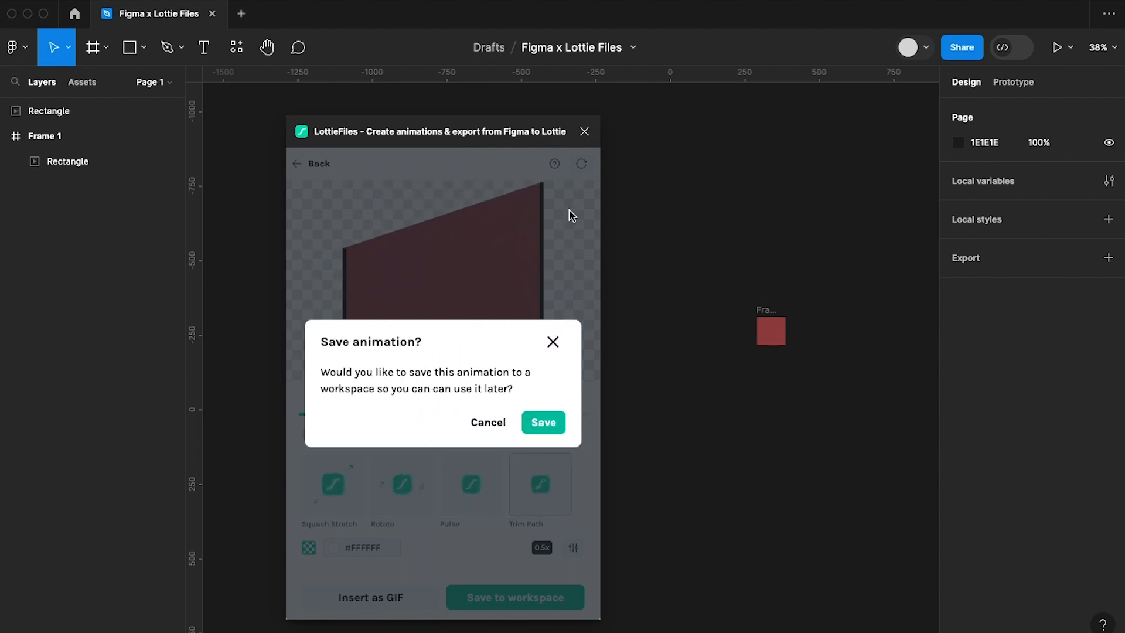
{"action": "left_click", "coordinate": [481, 423]}
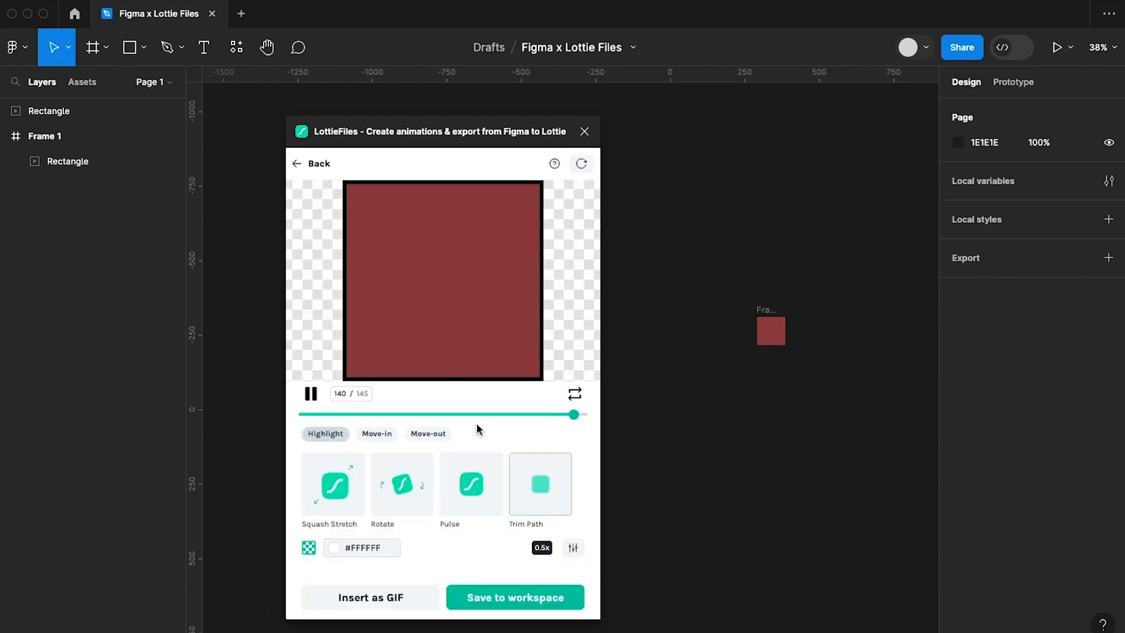
Close the LottieFiles plugin and move the inserted GIF to X -754, Y -313, level with the red frame.
{"action": "left_click", "coordinate": [585, 131]}
{"action": "left_click", "coordinate": [598, 452]}
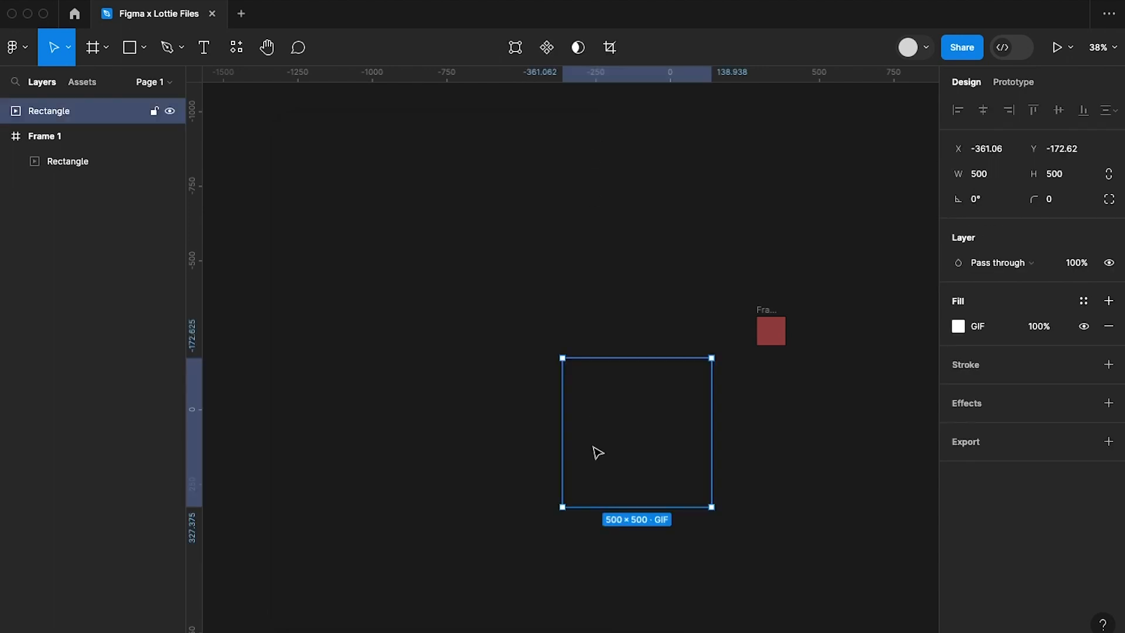
{"action": "left_click_drag", "start_coordinate": [535, 425], "coordinate": [535, 426]}
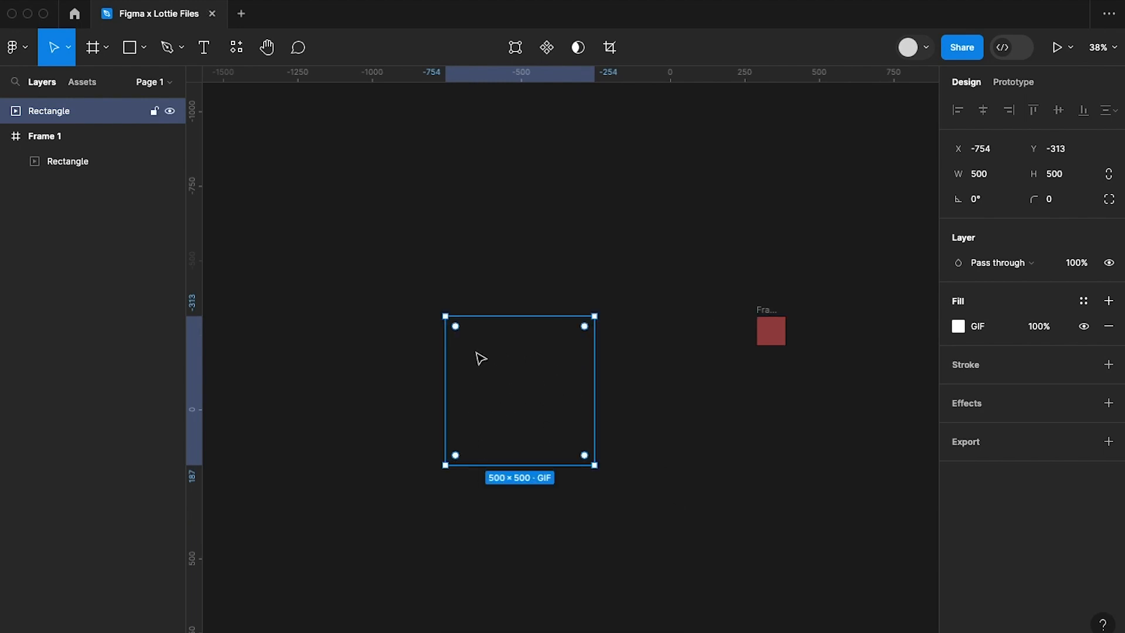
{"action": "scroll", "coordinate": [392, 321], "scroll_direction": "right", "scroll_amount": 2}
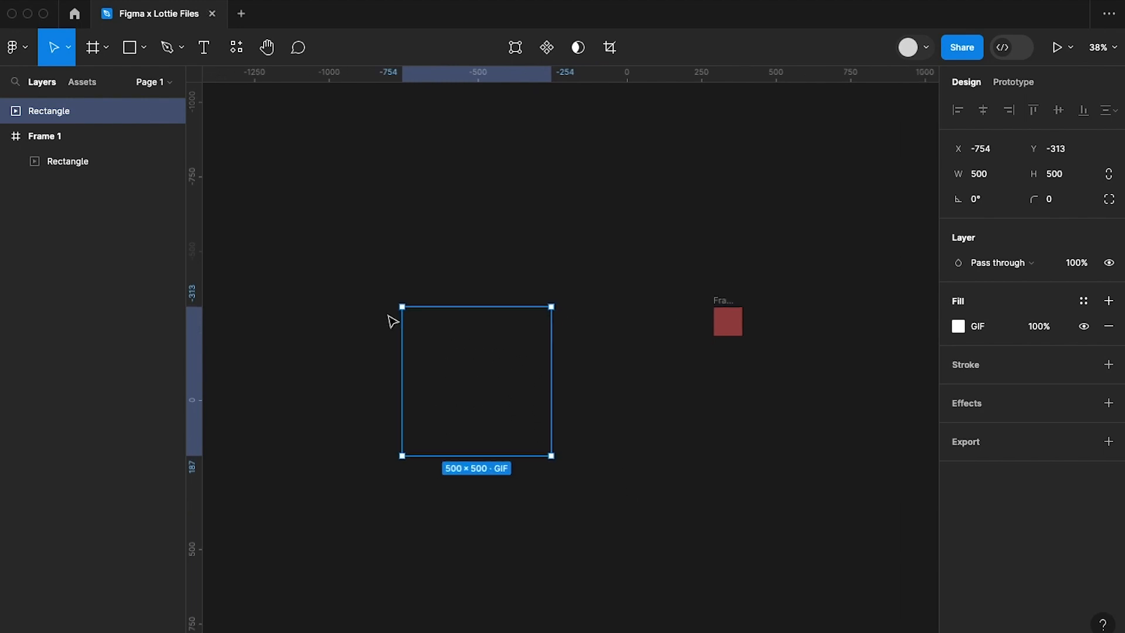
Delete the red frame with its contents and add an Android Large frame of 360 × 800 beside the GIF.
{"action": "left_click_drag", "start_coordinate": [692, 260], "coordinate": [773, 410]}
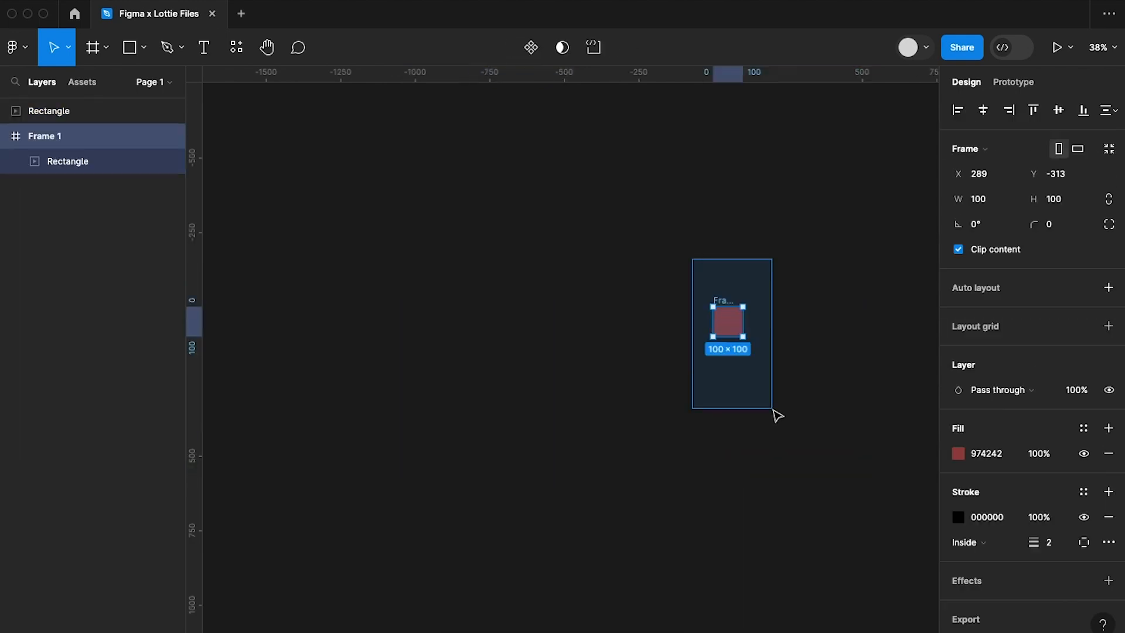
{"action": "key", "text": "Delete"}
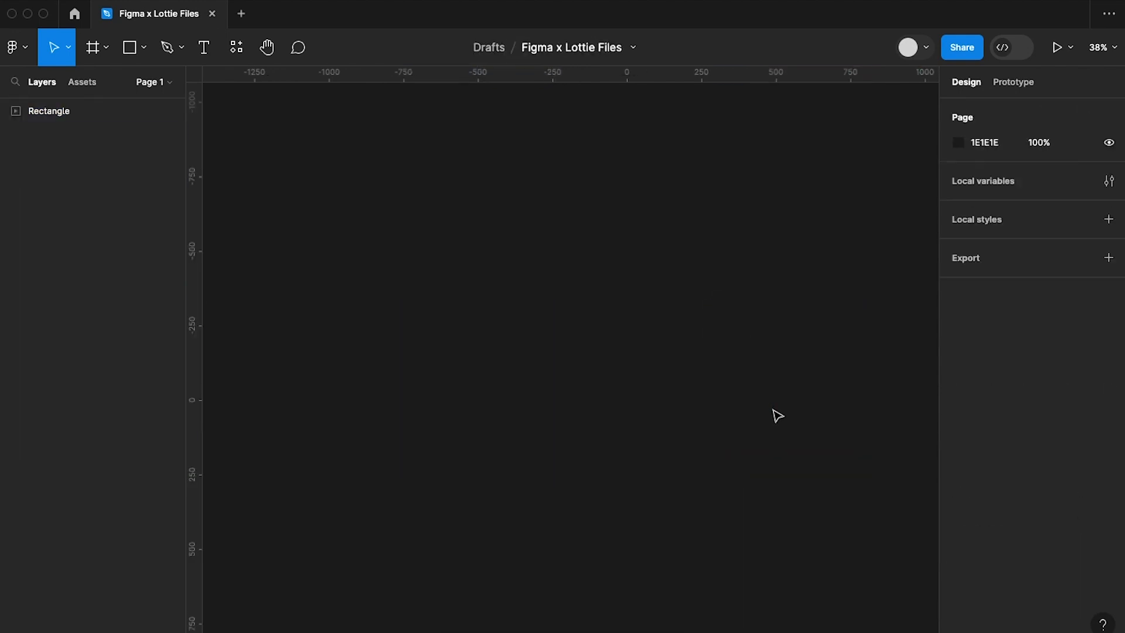
{"action": "left_click", "coordinate": [460, 371]}
{"action": "left_click", "coordinate": [771, 317]}
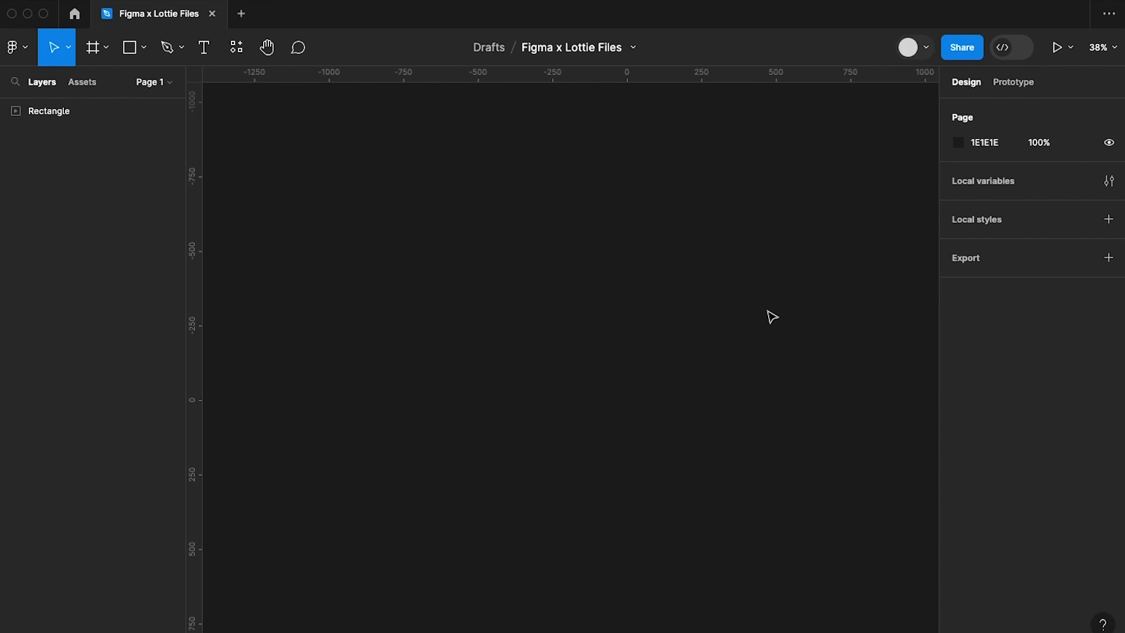
{"action": "key", "text": "f"}
{"action": "left_click", "coordinate": [978, 388]}
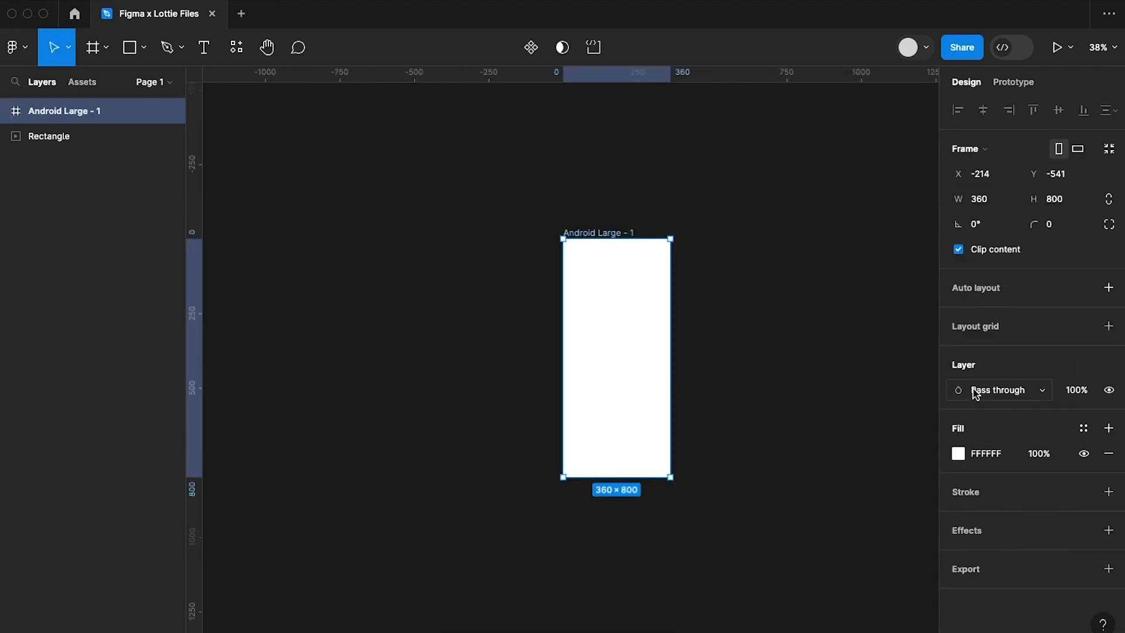
Resize the GIF to 200 × 200 with its proportions constrained.
{"action": "left_click", "coordinate": [482, 350]}
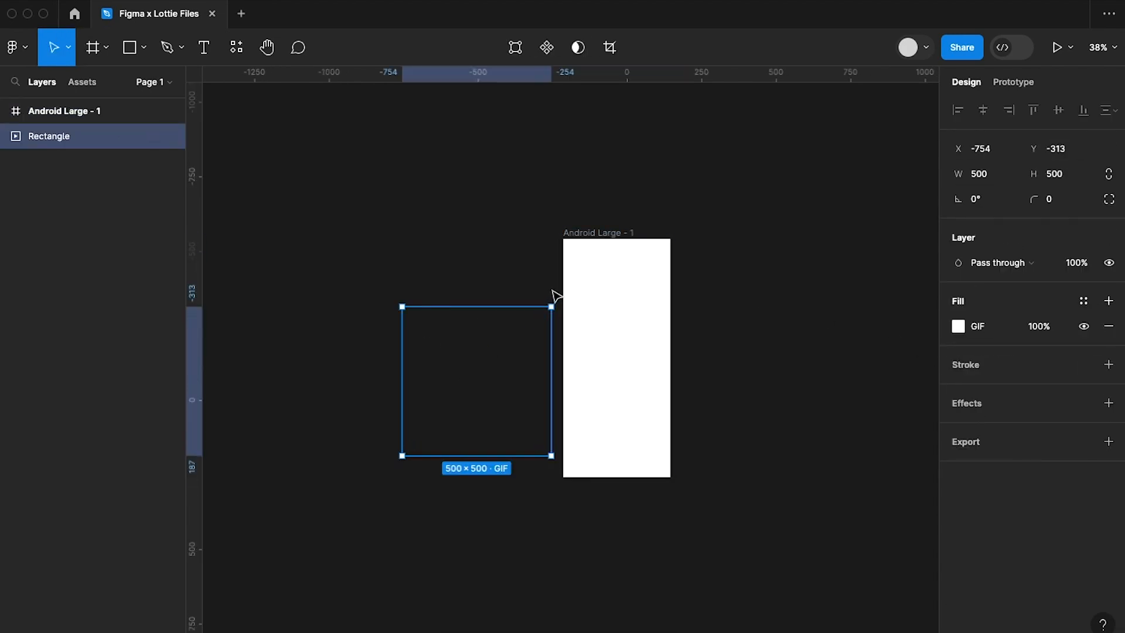
{"action": "left_click_drag", "start_coordinate": [552, 304], "coordinate": [467, 389]}
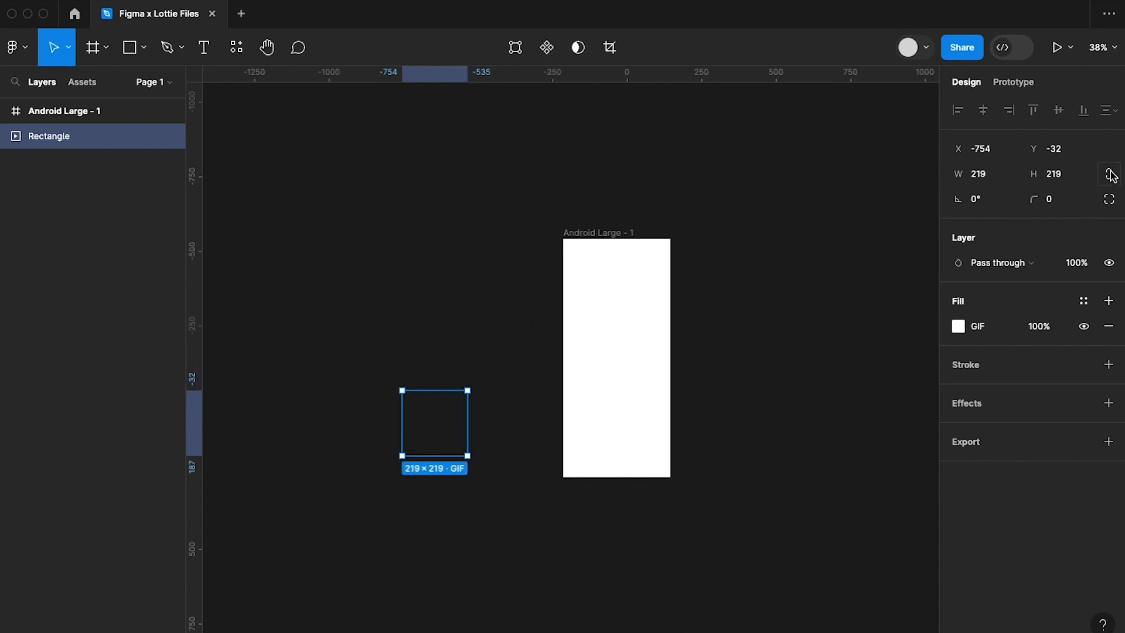
{"action": "left_click", "coordinate": [989, 176]}
{"action": "type", "text": "200"}
{"action": "key", "text": "Return"}
Move the GIF into the Android Large frame and centre it horizontally and vertically.
{"action": "left_click_drag", "start_coordinate": [426, 439], "coordinate": [631, 380]}
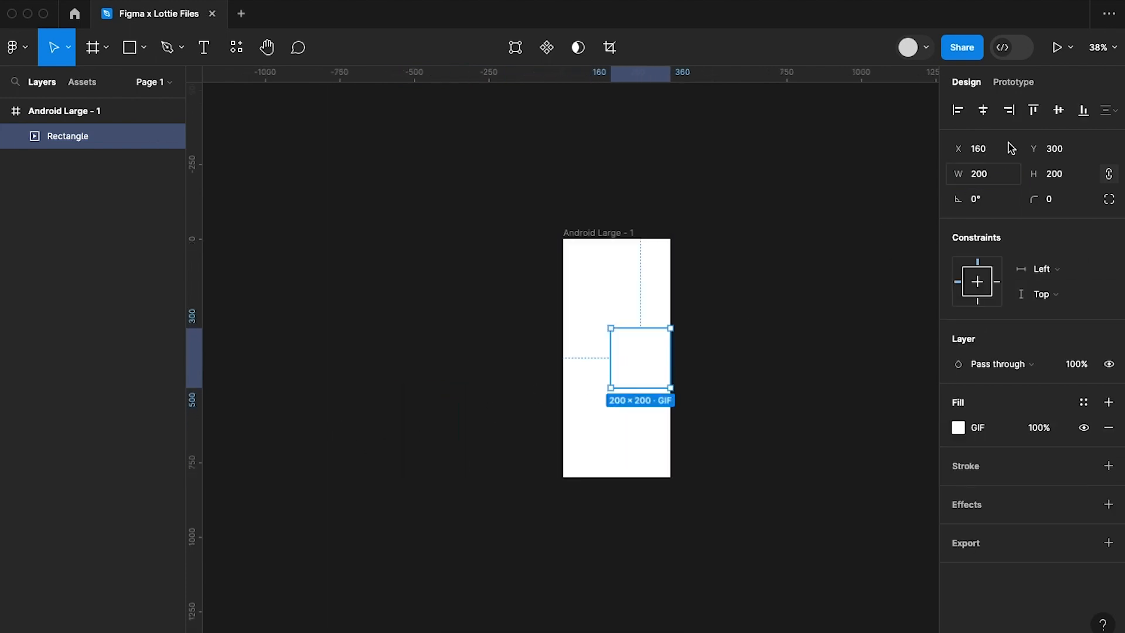
{"action": "left_click", "coordinate": [984, 111]}
{"action": "left_click", "coordinate": [1055, 115]}
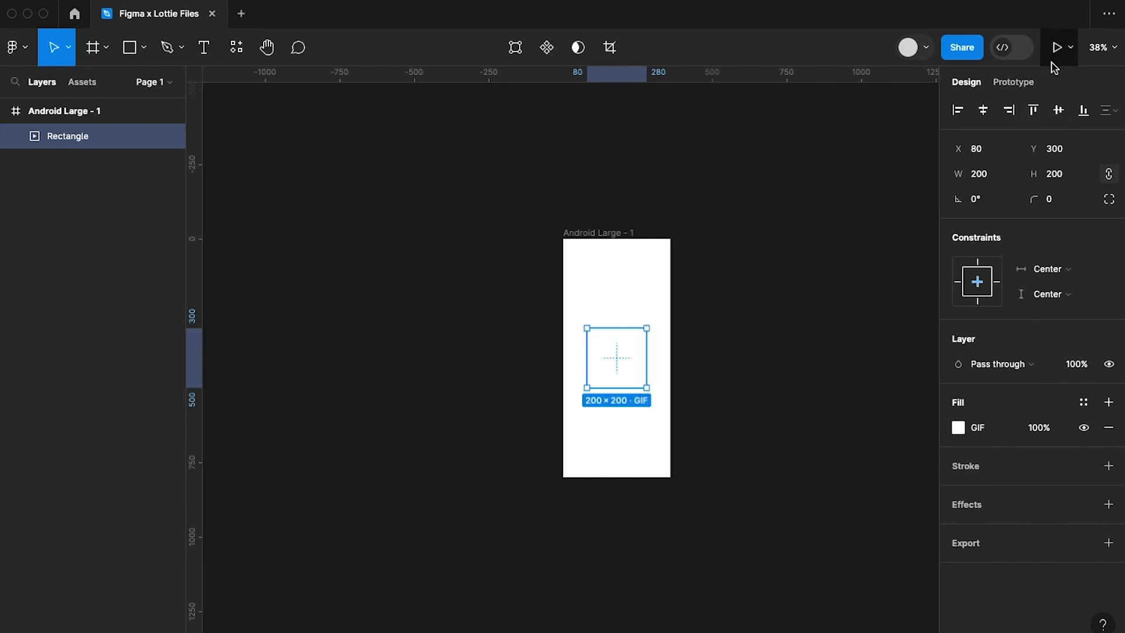
Preview the Android Large frame as a prototype, then return to the design file with nothing selected.
{"action": "key", "text": "Escape"}
{"action": "left_click", "coordinate": [609, 232]}
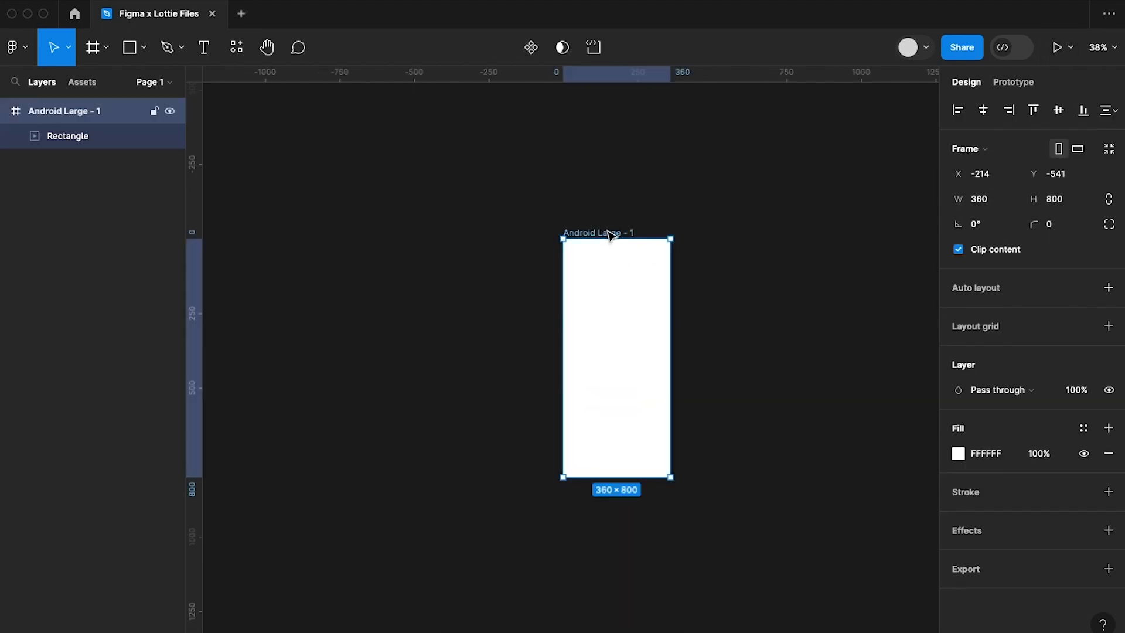
{"action": "left_click", "coordinate": [1058, 50]}
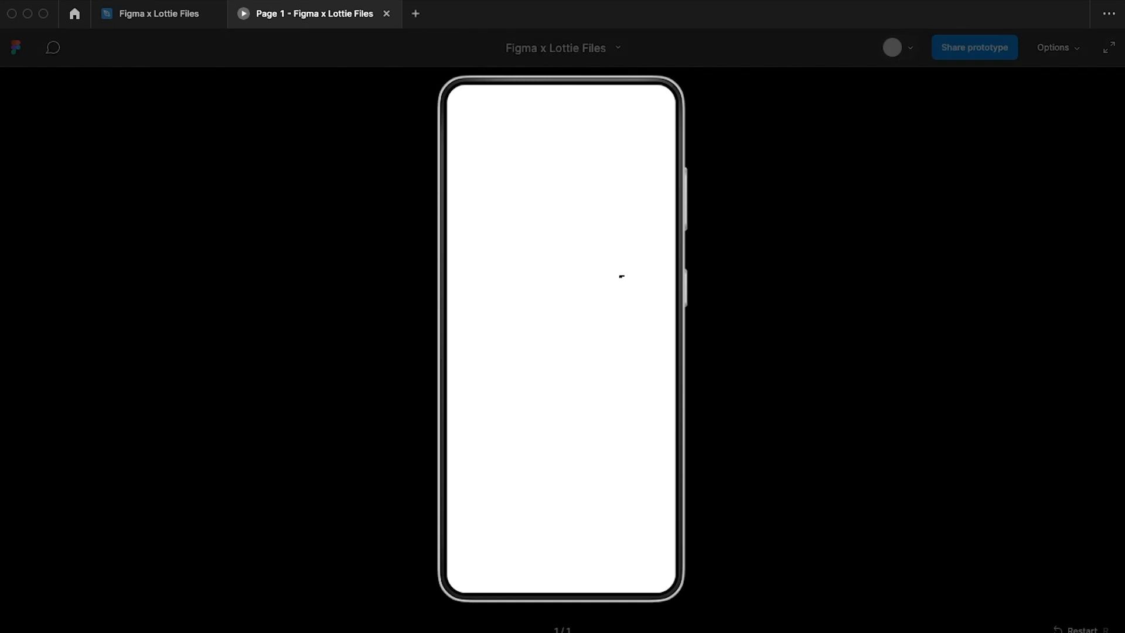
{"action": "left_click", "coordinate": [148, 16]}
{"action": "left_click", "coordinate": [476, 332]}
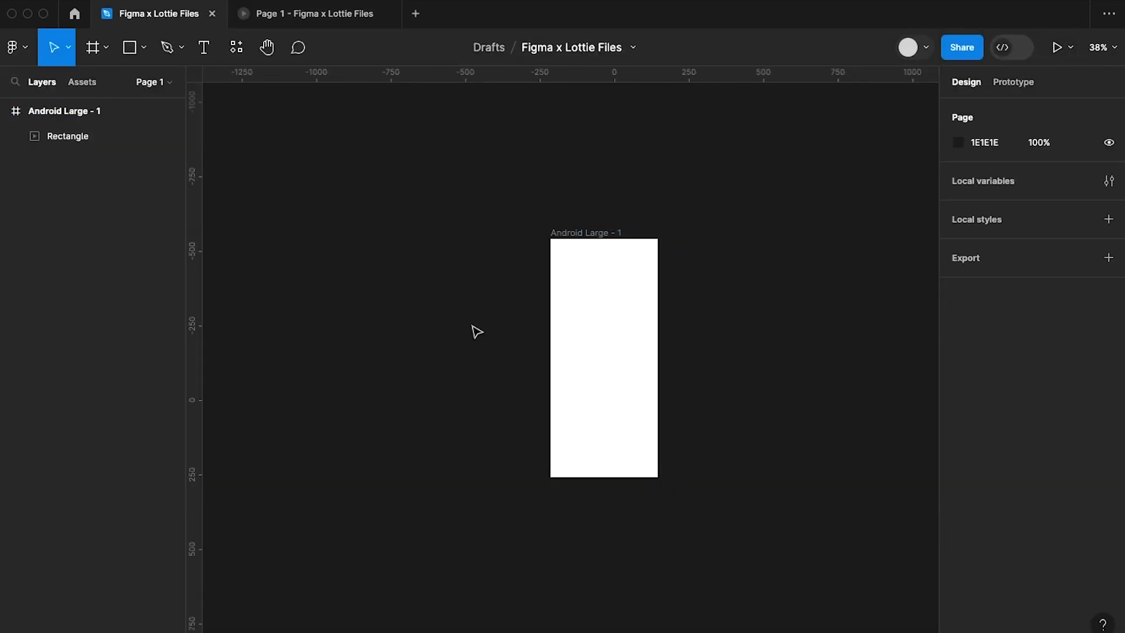
Draw a rectangle about 326 × 44 on the empty canvas beside the phone frame and set its width to 60.
{"action": "scroll", "coordinate": [476, 332], "scroll_direction": "right", "scroll_amount": 5}
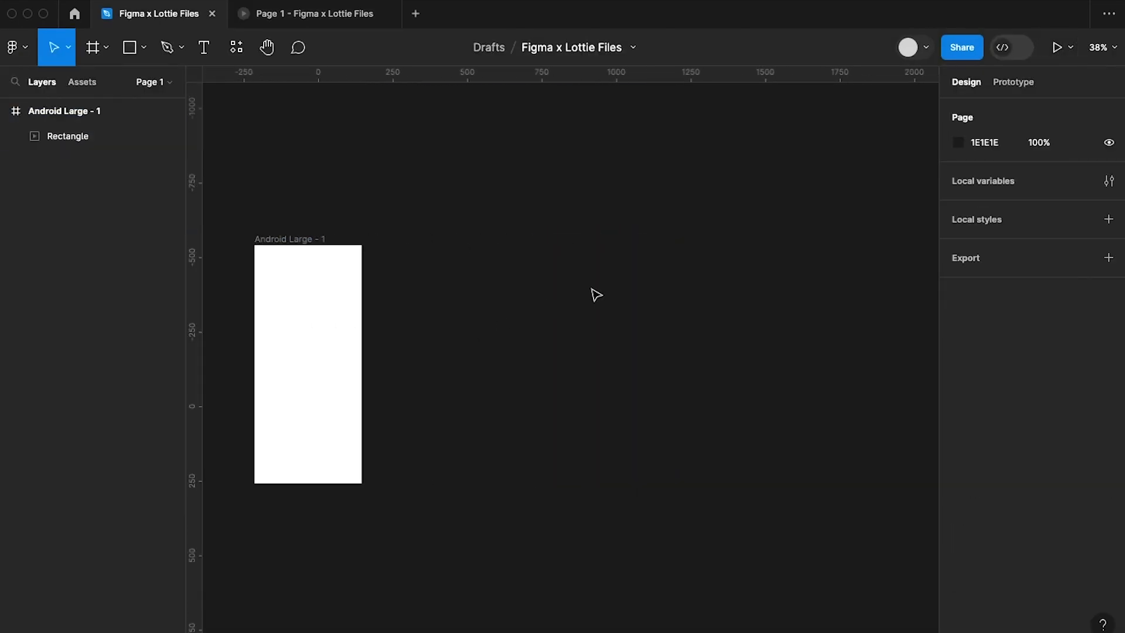
{"action": "scroll", "coordinate": [536, 320], "scroll_direction": "up", "scroll_amount": 3}
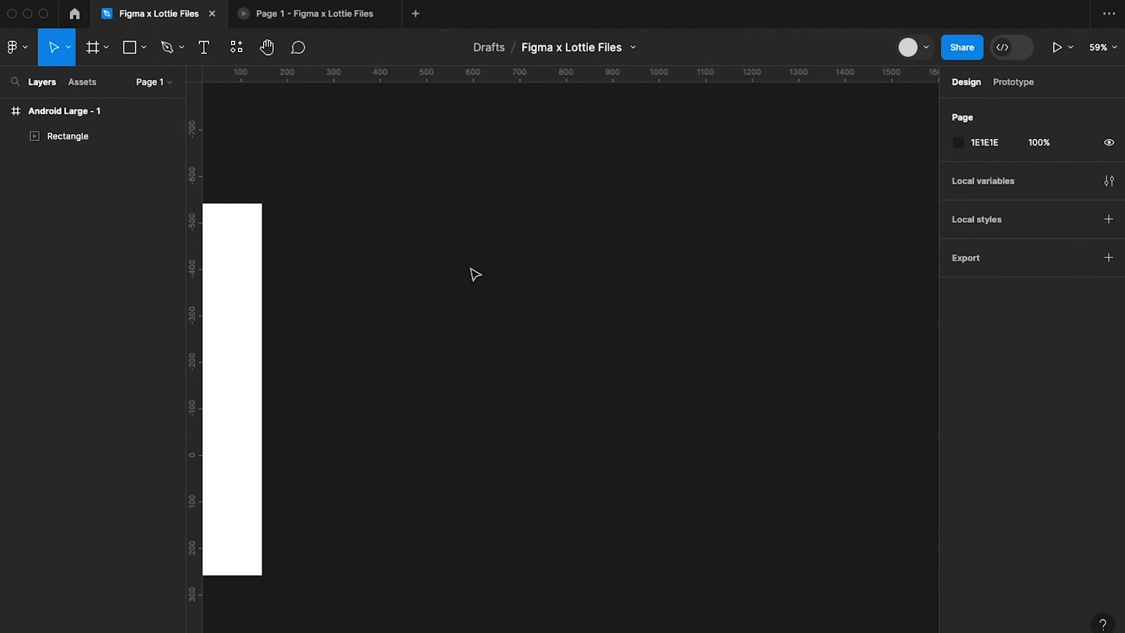
{"action": "left_click", "coordinate": [131, 48]}
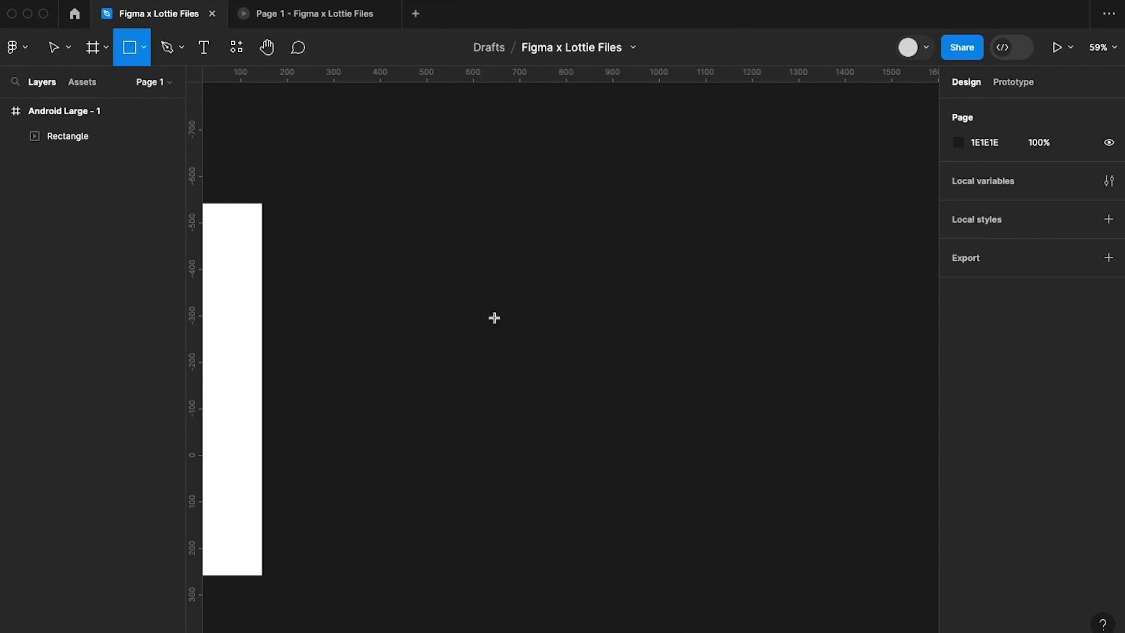
{"action": "mouse_move", "coordinate": [459, 293]}
{"action": "left_mouse_down"}
{"action": "mouse_move", "coordinate": [666, 329]}
{"action": "mouse_move", "coordinate": [611, 314]}
{"action": "left_mouse_up"}
{"action": "key", "text": "shift+2"}
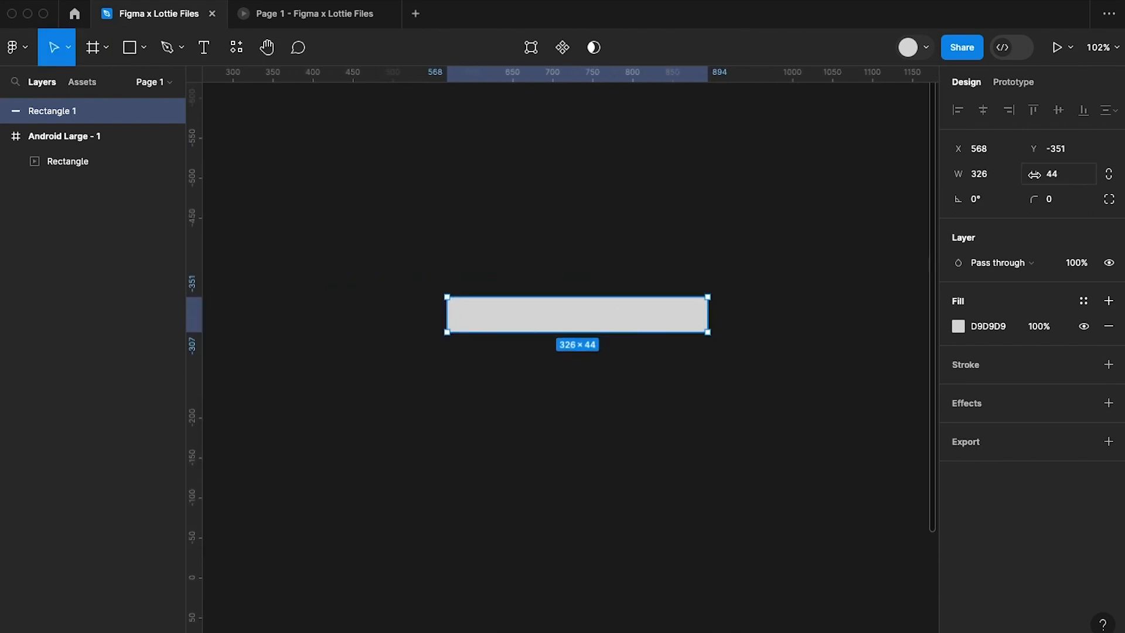
{"action": "left_click", "coordinate": [1007, 179]}
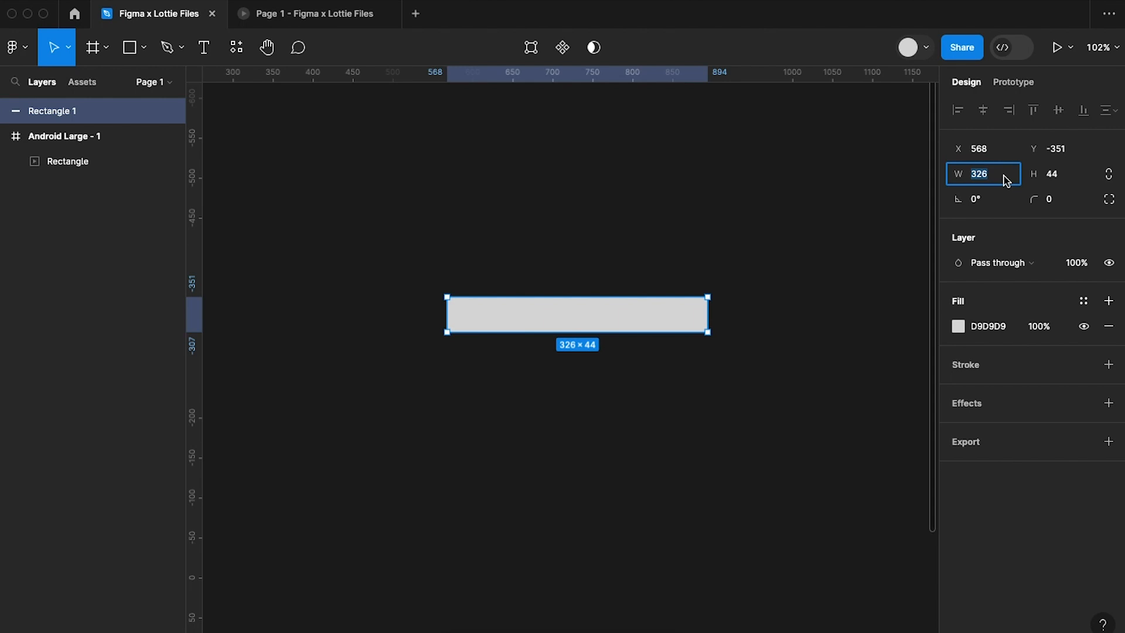
{"action": "type", "text": "60"}
{"action": "key", "text": "Return"}
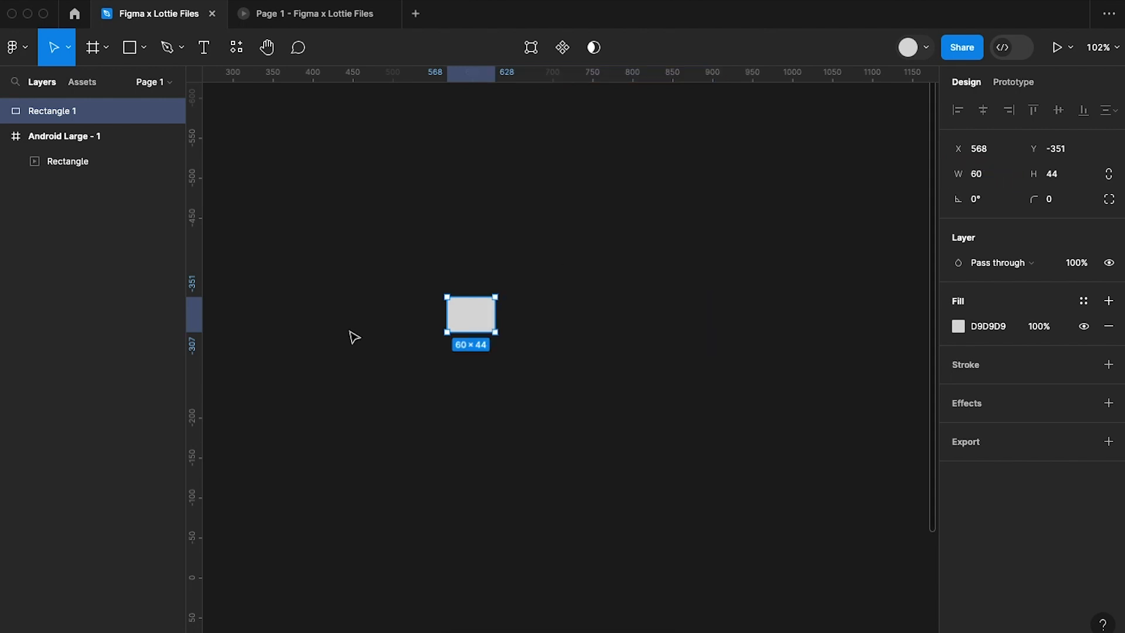
Set the new rectangle's height to 4 and its corner radius to 50.
{"action": "scroll", "coordinate": [452, 332], "scroll_direction": "up", "scroll_amount": 10, "text": "ctrl"}
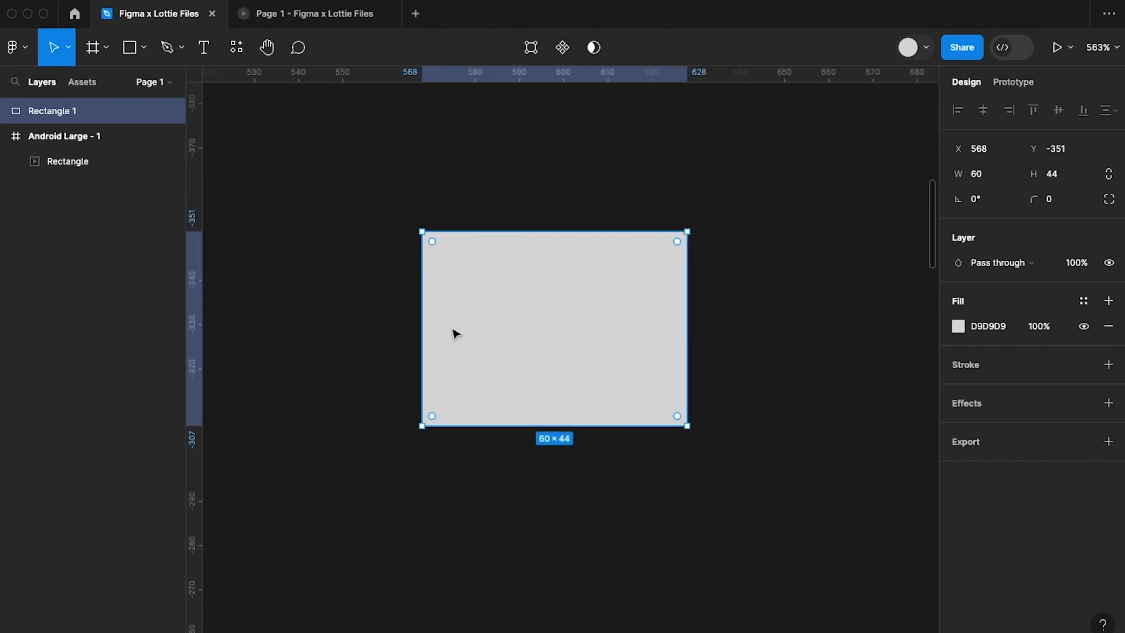
{"action": "scroll", "coordinate": [455, 331], "scroll_direction": "up", "scroll_amount": 3, "text": "ctrl"}
{"action": "scroll", "coordinate": [668, 295], "scroll_direction": "down", "scroll_amount": 5, "text": "ctrl"}
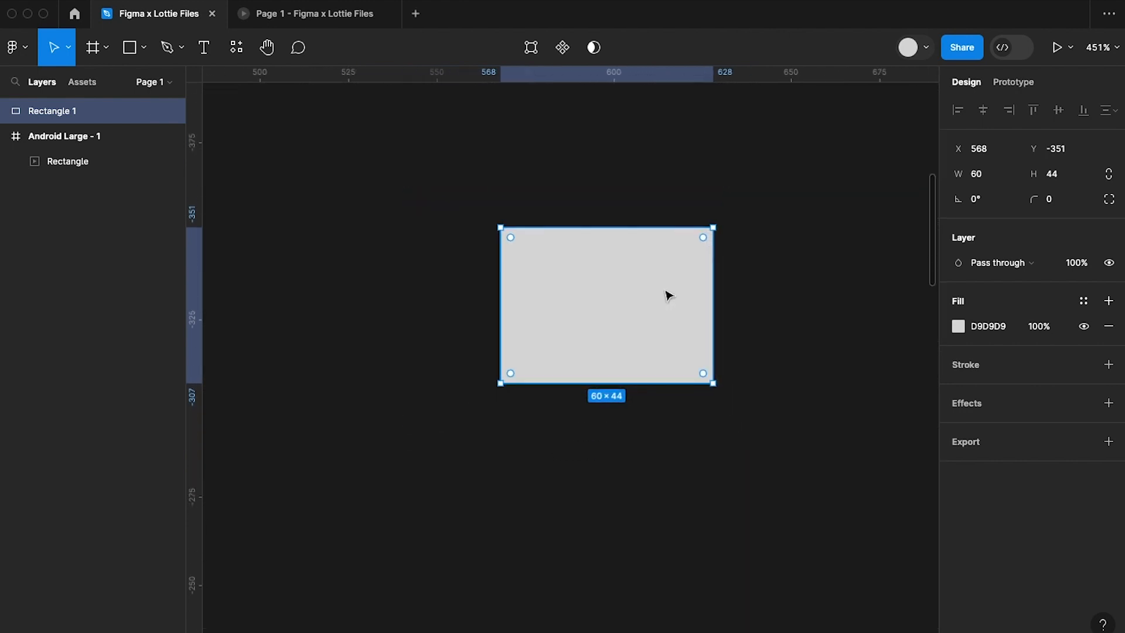
{"action": "left_click", "coordinate": [1062, 174]}
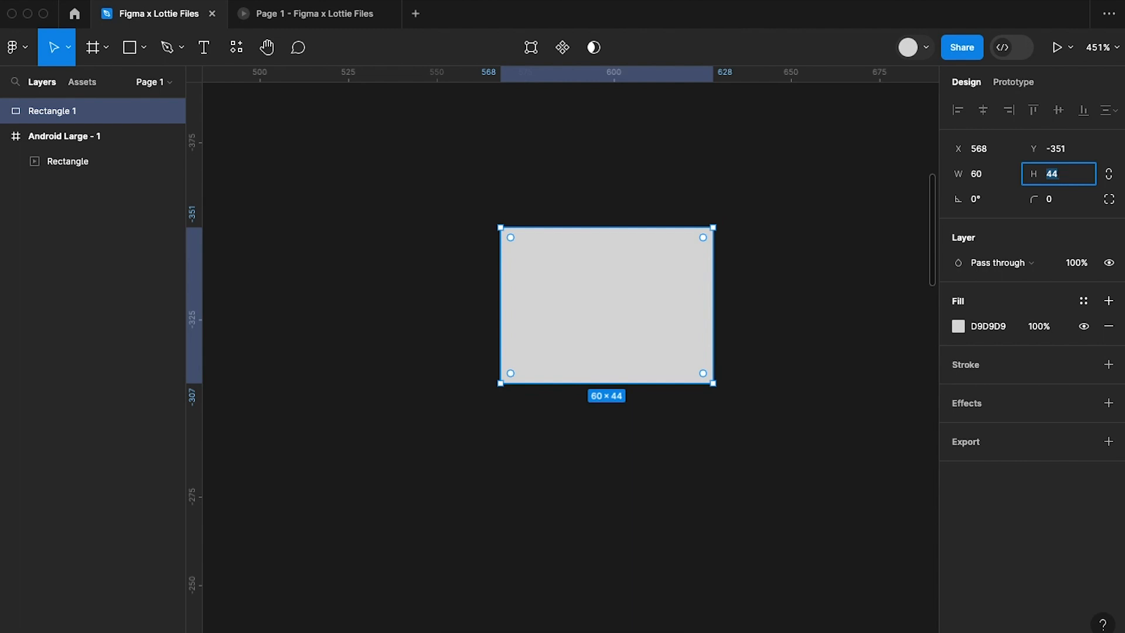
{"action": "type", "text": "4"}
{"action": "key", "text": "Return"}
{"action": "left_click", "coordinate": [1049, 201]}
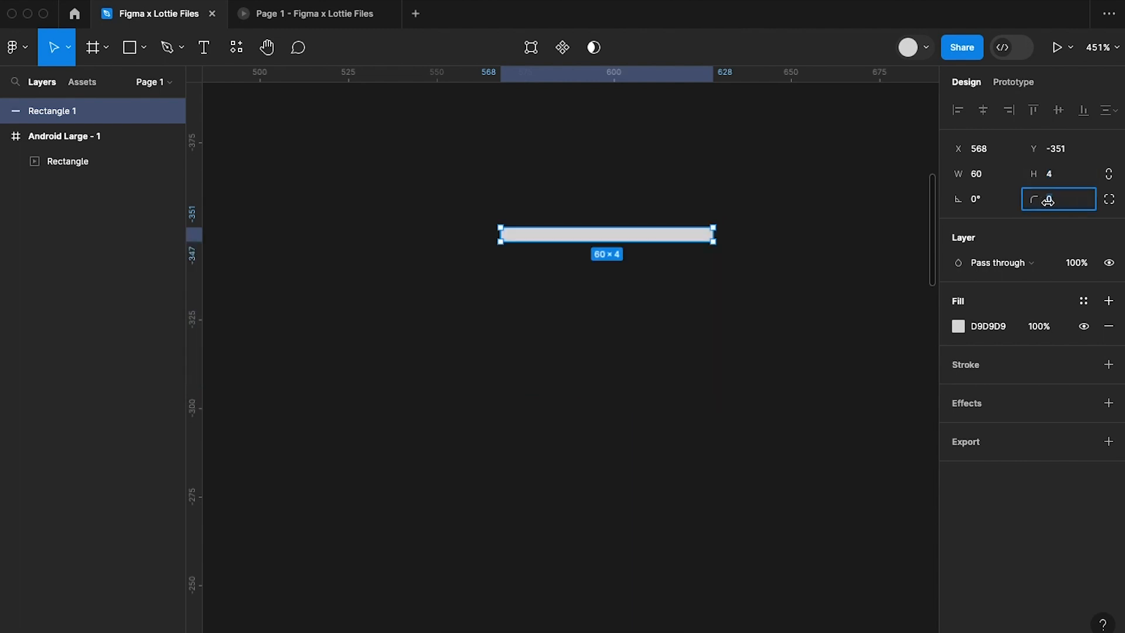
{"action": "type", "text": "50"}
{"action": "key", "text": "Return"}
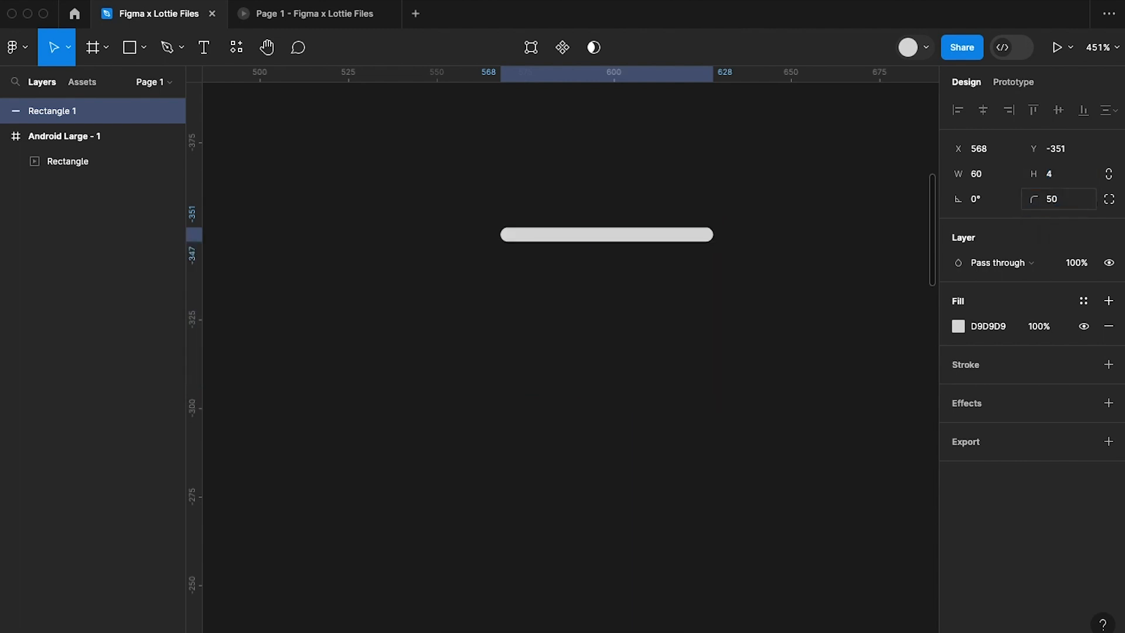
Duplicate the rounded bar directly above itself and resize the copy to 18 × 5.
{"action": "mouse_move", "coordinate": [626, 237]}
{"action": "left_mouse_down"}
{"action": "mouse_move", "coordinate": [623, 204]}
{"action": "mouse_move", "coordinate": [632, 226]}
{"action": "left_mouse_up"}
{"action": "left_click", "coordinate": [990, 183]}
{"action": "type", "text": "18"}
{"action": "key", "text": "Return"}
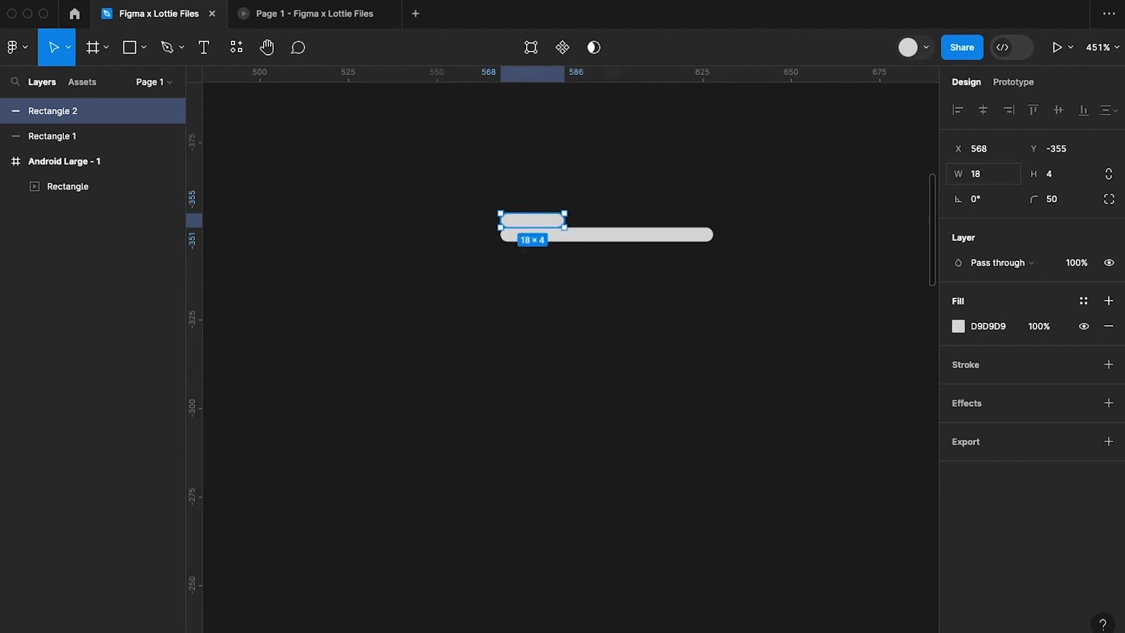
{"action": "left_click", "coordinate": [1061, 172]}
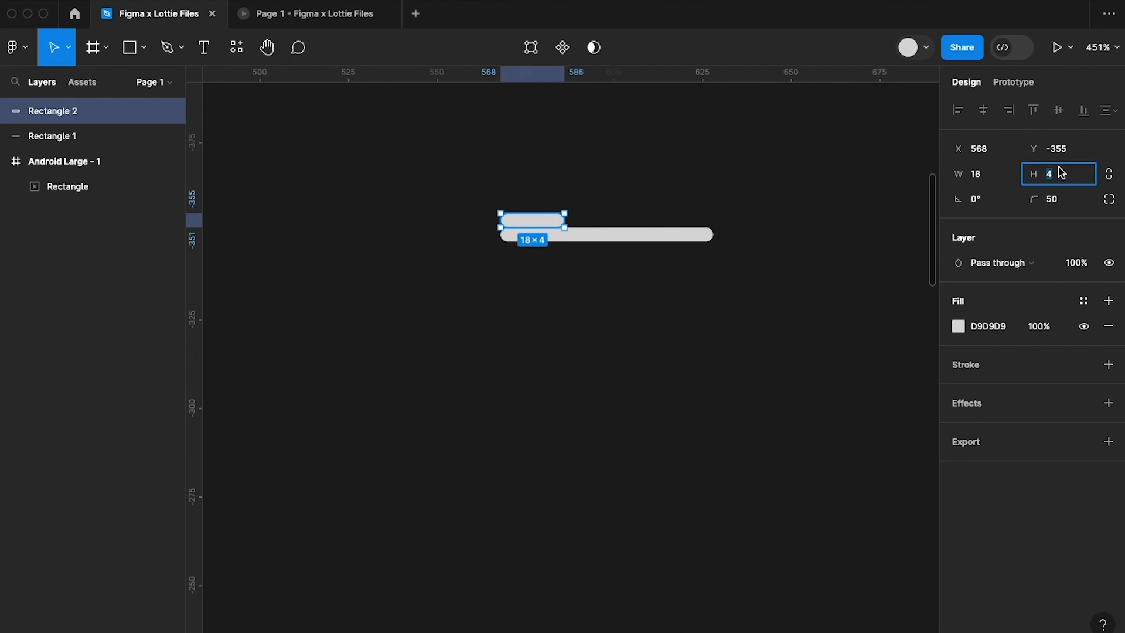
{"action": "type", "text": "5"}
{"action": "key", "text": "Return"}
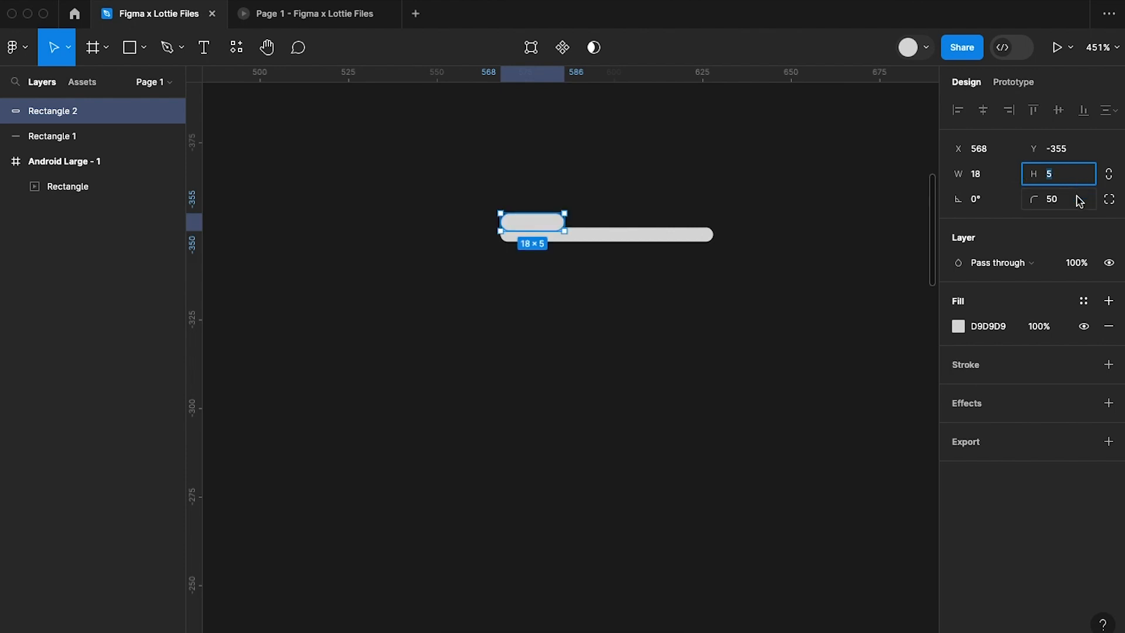
Set the bottom right and bottom left corner radii of the small upper shape to 0.
{"action": "left_click", "coordinate": [1109, 199]}
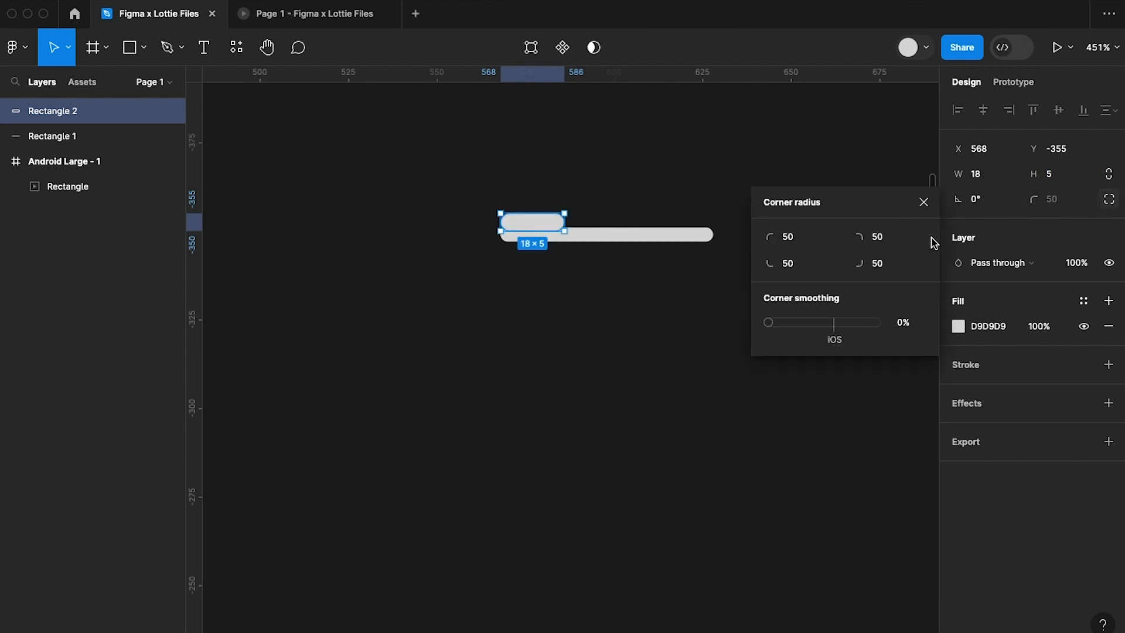
{"action": "left_click", "coordinate": [905, 270]}
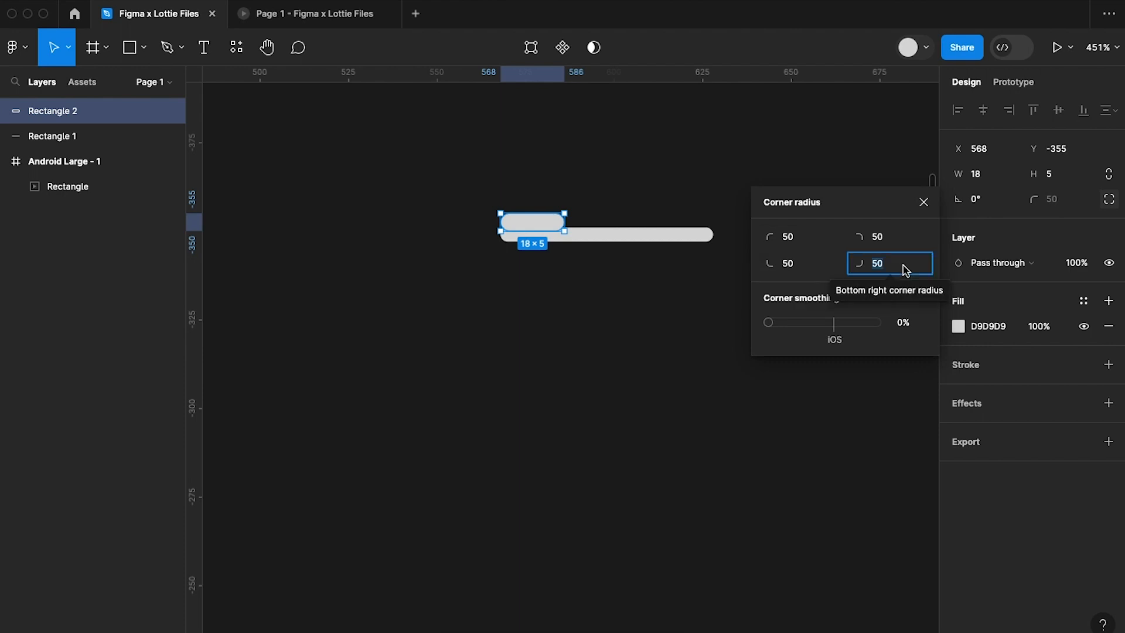
{"action": "type", "text": "0"}
{"action": "left_click", "coordinate": [799, 269]}
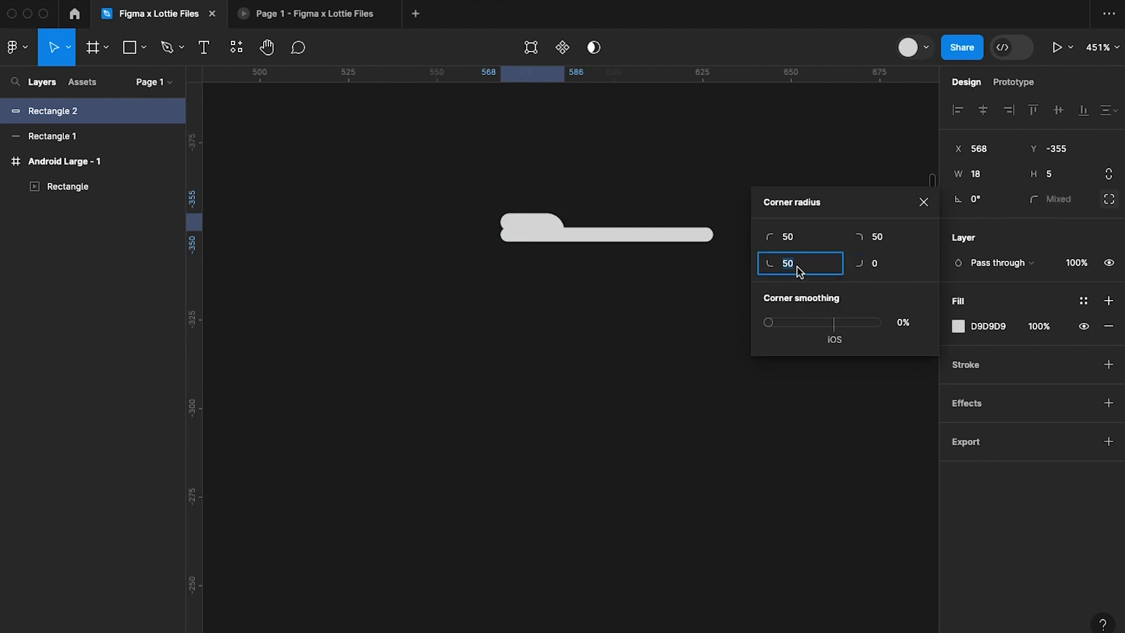
{"action": "type", "text": "0"}
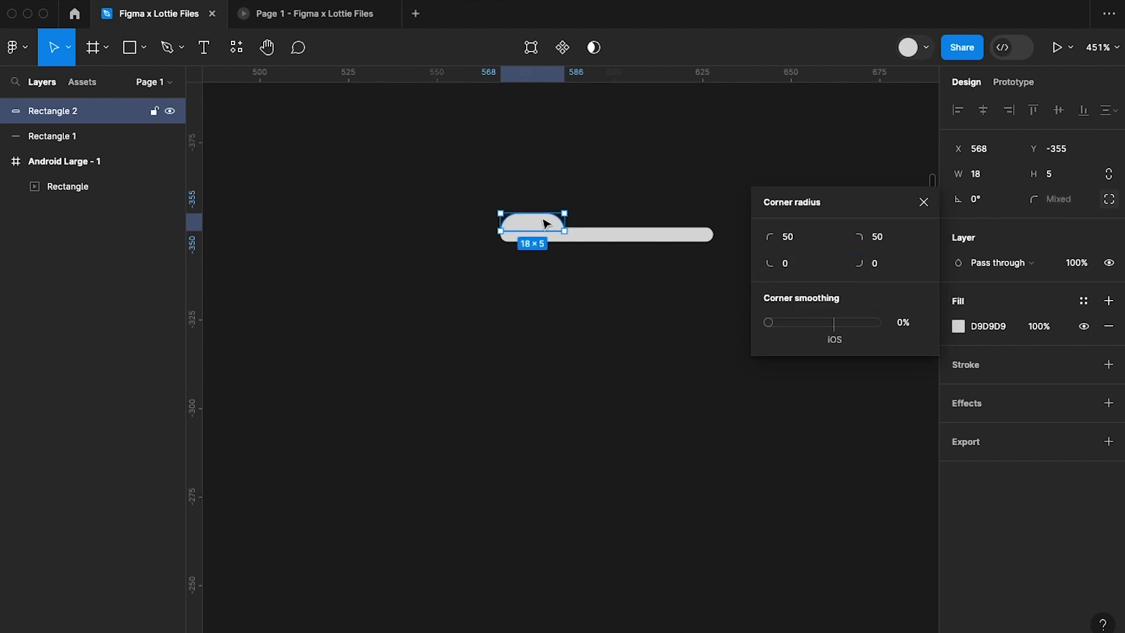
Centre the small shape on top of the long bar and group the two as the bin lid.
{"action": "left_click_drag", "start_coordinate": [541, 224], "coordinate": [615, 218]}
{"action": "left_click", "coordinate": [629, 341]}
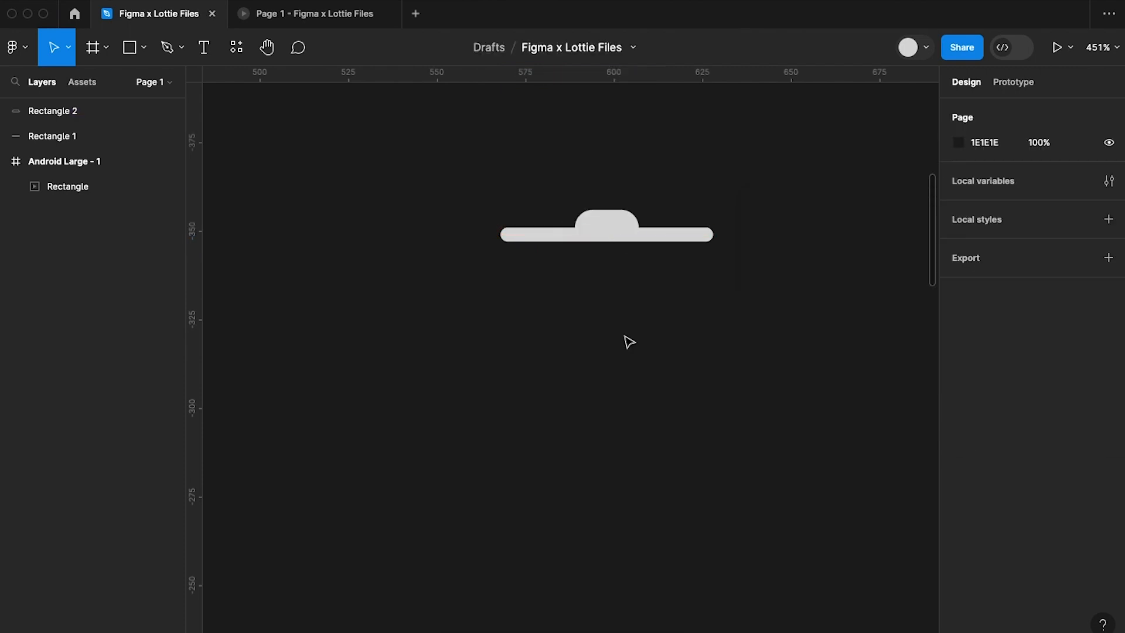
{"action": "scroll", "coordinate": [629, 342], "scroll_direction": "right", "scroll_amount": 2}
{"action": "left_click_drag", "start_coordinate": [431, 177], "coordinate": [725, 296]}
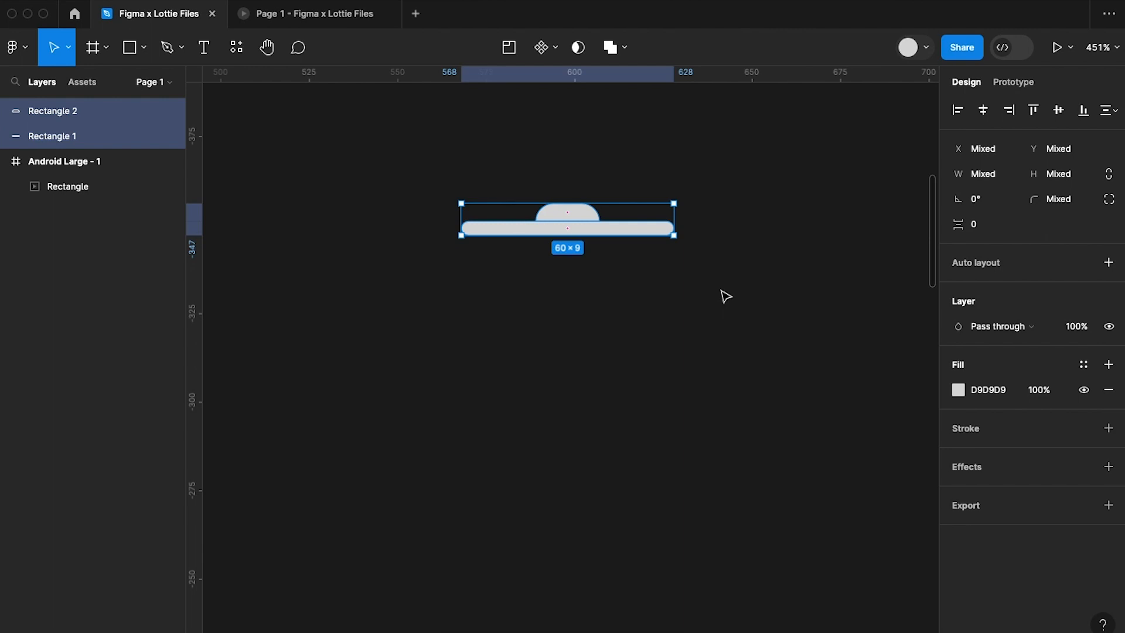
{"action": "key", "text": "super+g"}
{"action": "left_click", "coordinate": [283, 177]}
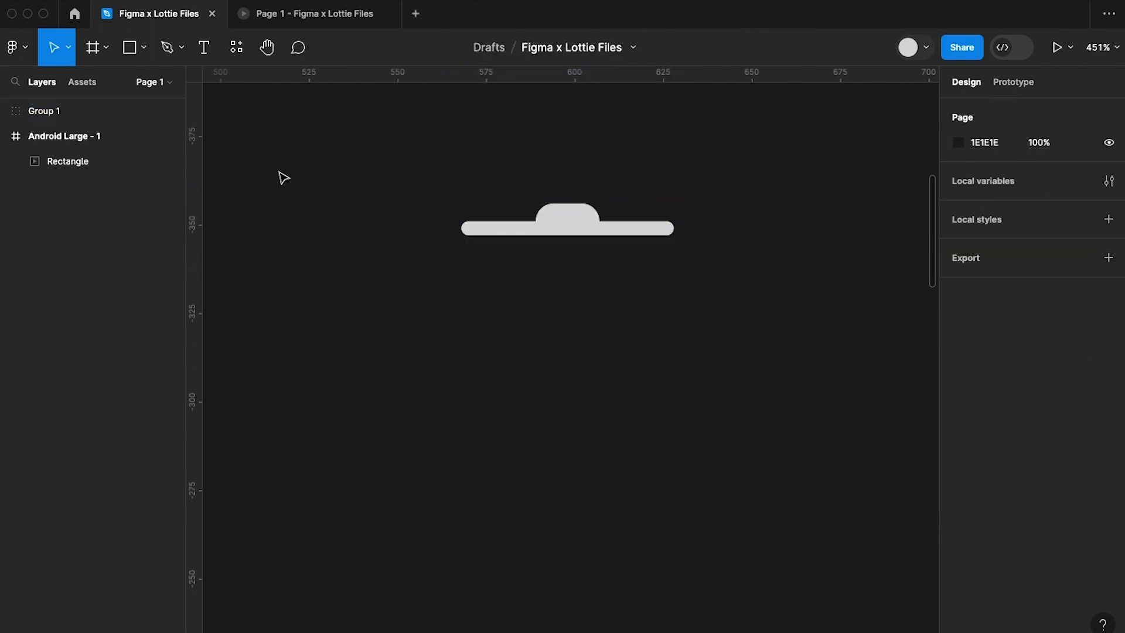
Draw a rectangle about 49 × 56 below the lid and resize it to 50 × 60.
{"action": "left_click", "coordinate": [130, 47]}
{"action": "mouse_move", "coordinate": [480, 285]}
{"action": "left_mouse_down"}
{"action": "mouse_move", "coordinate": [587, 463]}
{"action": "mouse_move", "coordinate": [676, 487]}
{"action": "mouse_move", "coordinate": [653, 484]}
{"action": "left_mouse_up"}
{"action": "left_click_drag", "start_coordinate": [587, 381], "coordinate": [595, 359]}
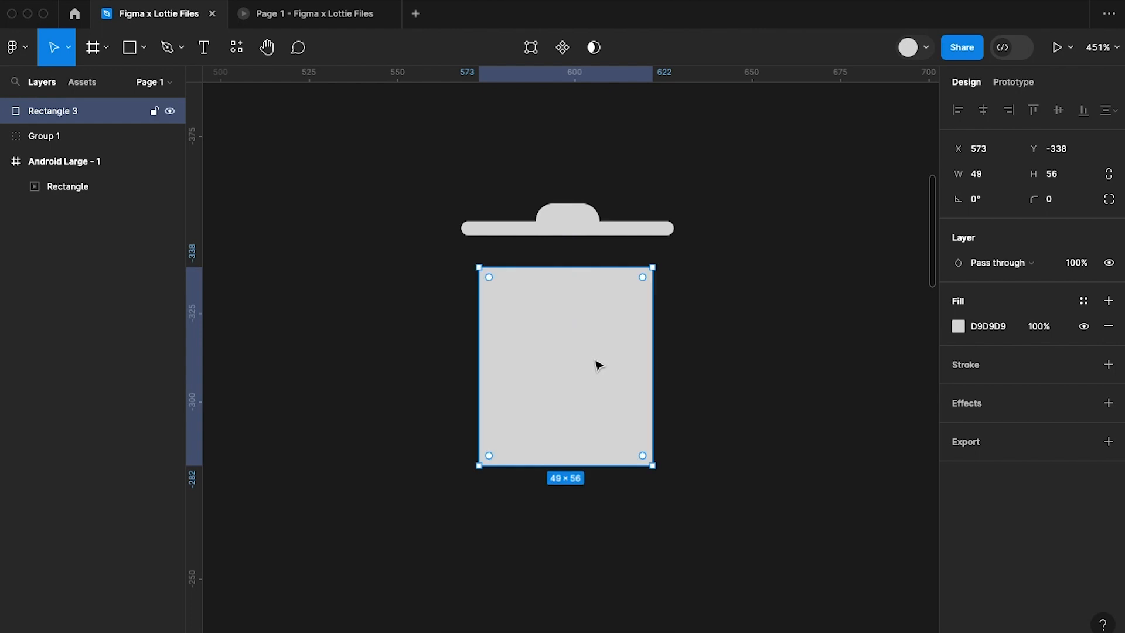
{"action": "left_click", "coordinate": [985, 179]}
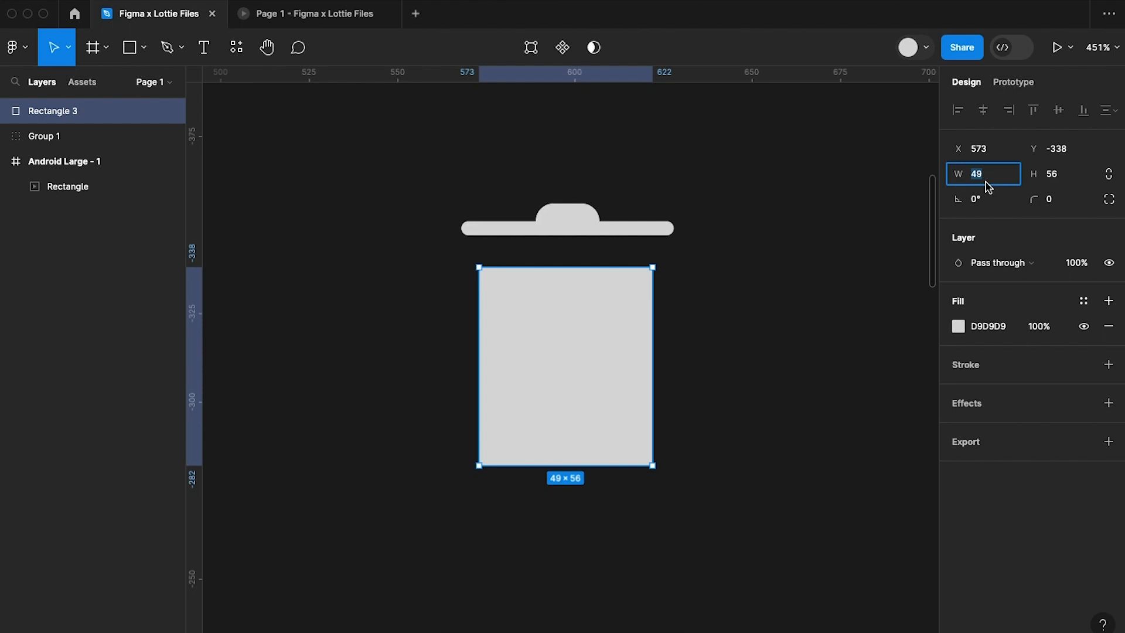
{"action": "type", "text": "50"}
{"action": "key", "text": "Return"}
{"action": "left_click", "coordinate": [1059, 182]}
{"action": "type", "text": "60"}
{"action": "key", "text": "Return"}
Move the bin body up to Y -342, leaving a 5 px gap beneath the lid.
{"action": "left_click_drag", "start_coordinate": [570, 359], "coordinate": [571, 351]}
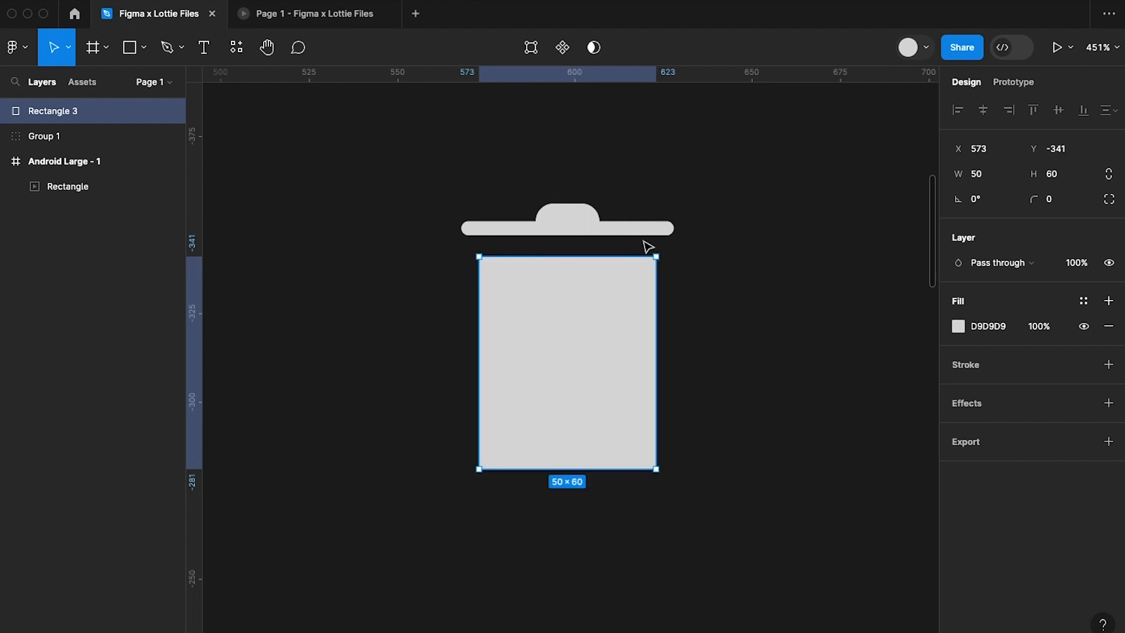
{"action": "key", "text": "alt"}
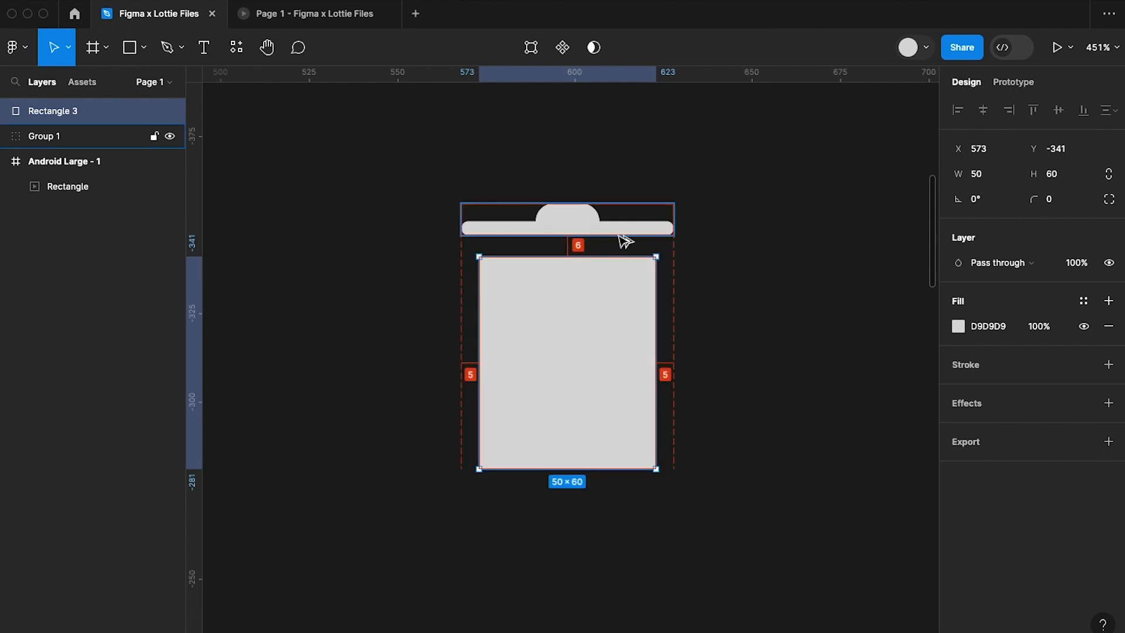
{"action": "key", "text": "Up"}
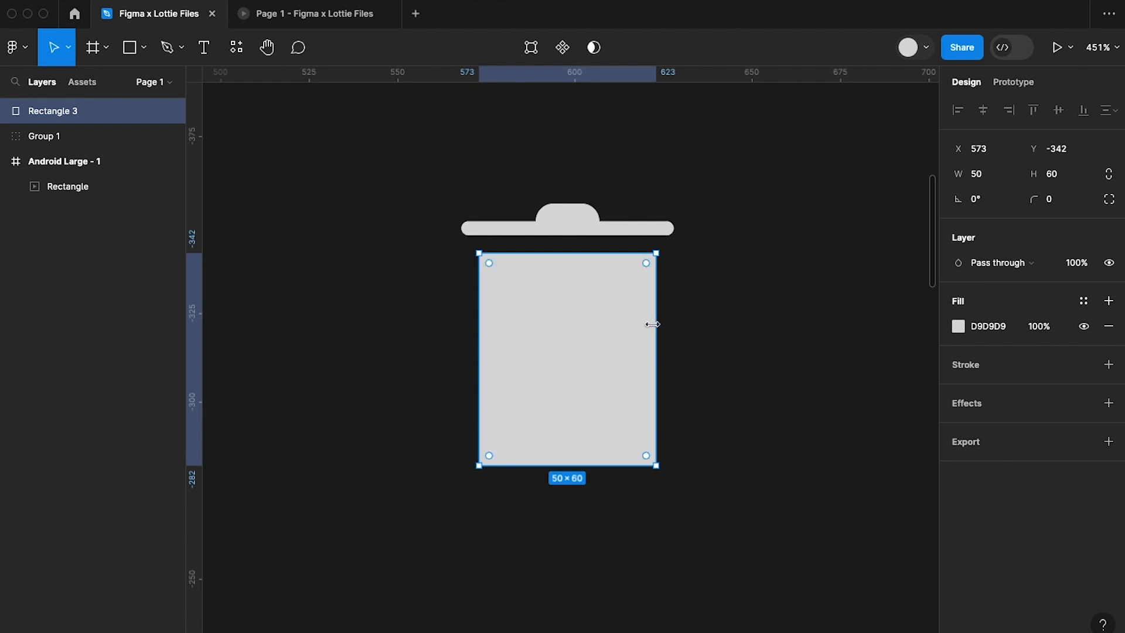
Set the bottom left and bottom right corner radii of the bin body to 8.
{"action": "left_click", "coordinate": [1108, 200]}
{"action": "left_click", "coordinate": [803, 270]}
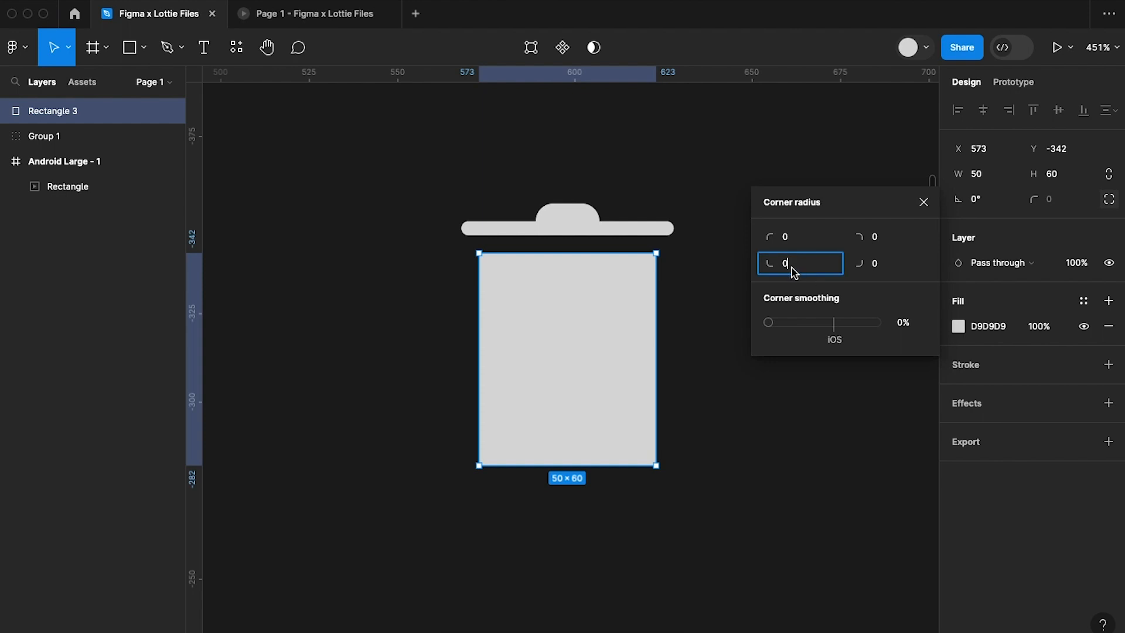
{"action": "type", "text": "8"}
{"action": "left_click", "coordinate": [886, 269]}
{"action": "type", "text": "8"}
{"action": "key", "text": "Return"}
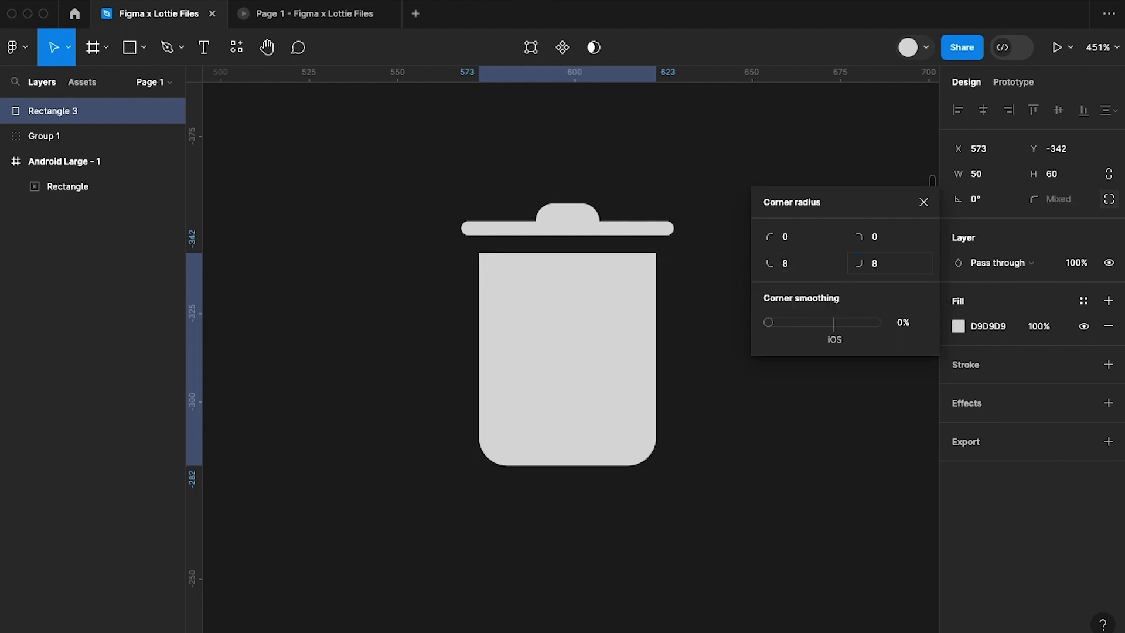
{"action": "left_click", "coordinate": [749, 461]}
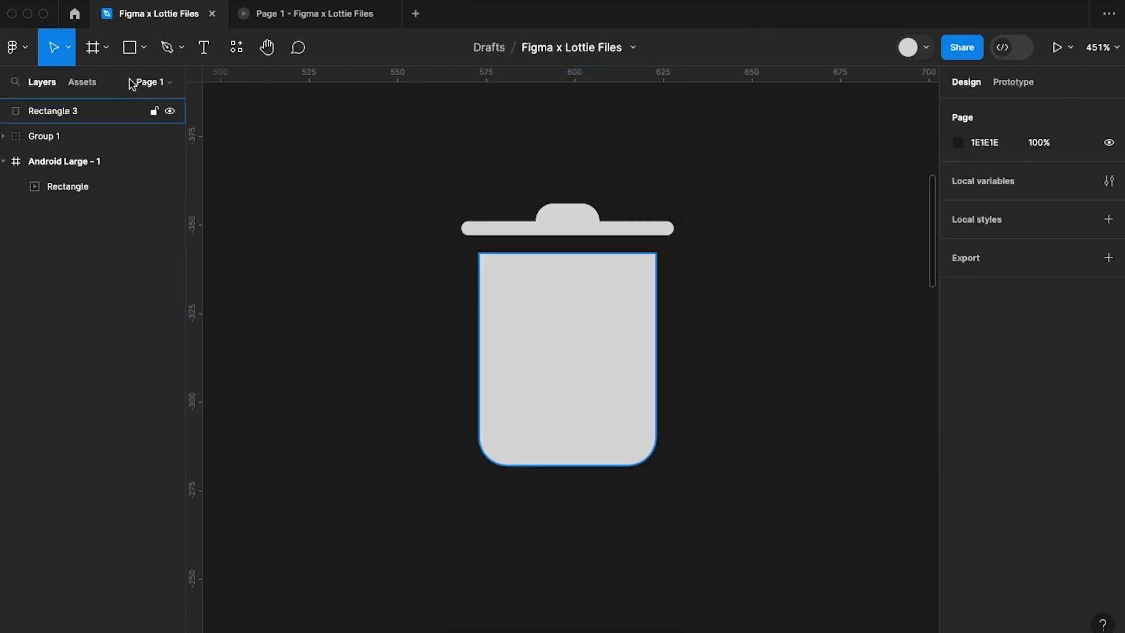
Draw a vertical rectangle about 5 × 46 inside the bin body and set its width to 35.
{"action": "left_click", "coordinate": [129, 49]}
{"action": "left_click_drag", "start_coordinate": [504, 278], "coordinate": [521, 443]}
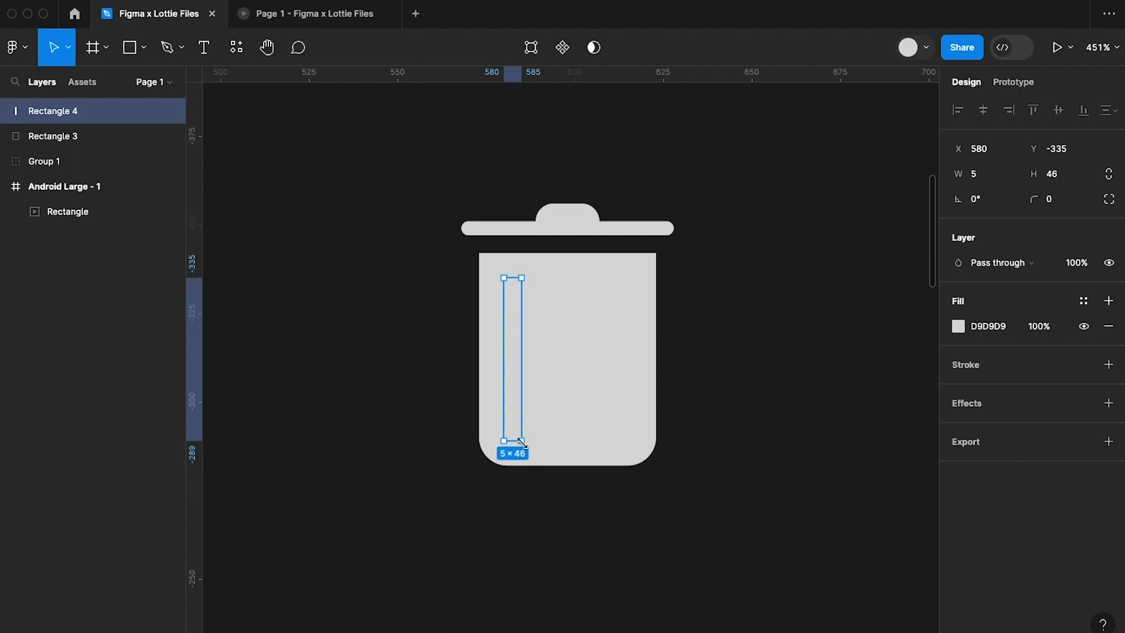
{"action": "left_click", "coordinate": [981, 178]}
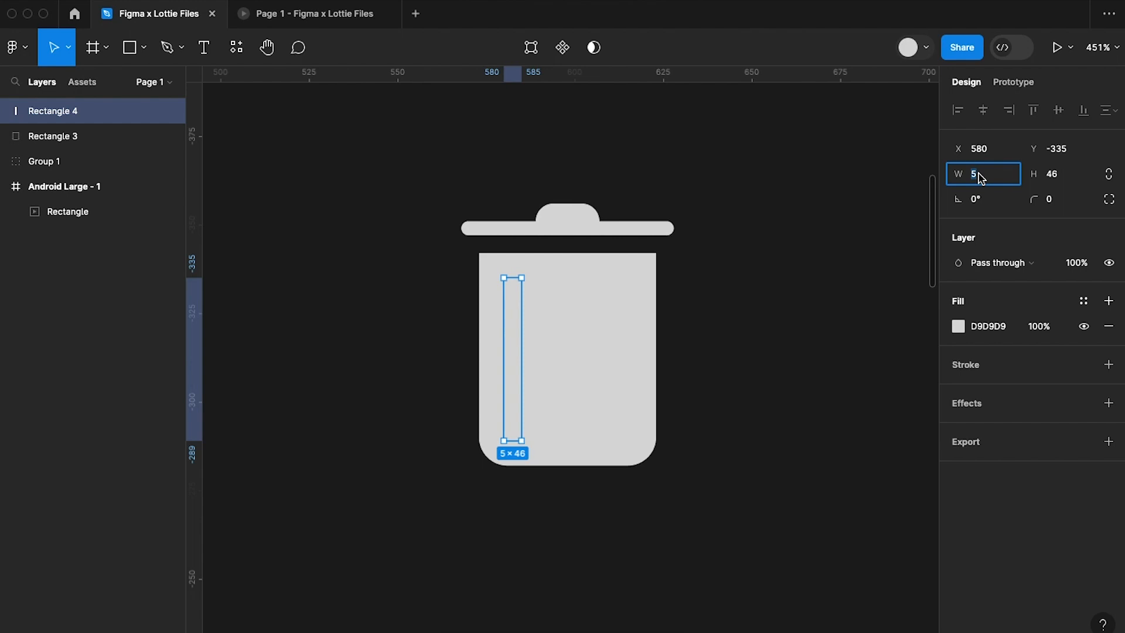
{"action": "key", "text": "Return"}
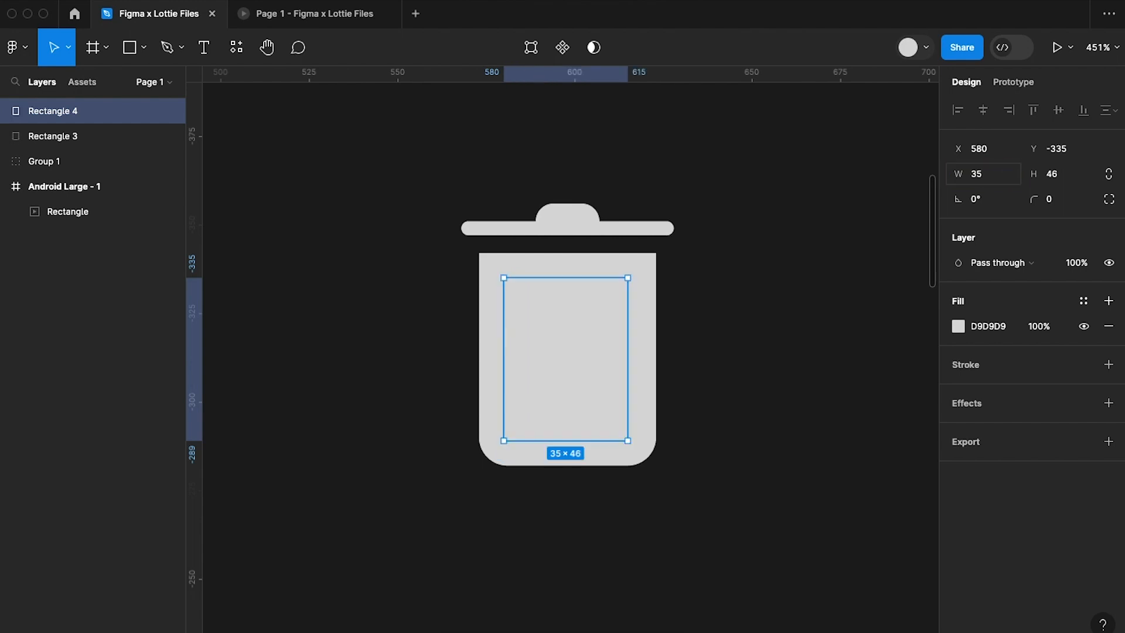
Resize the rectangle inside the bin body to 5 wide and 50 high.
{"action": "left_click", "coordinate": [991, 179]}
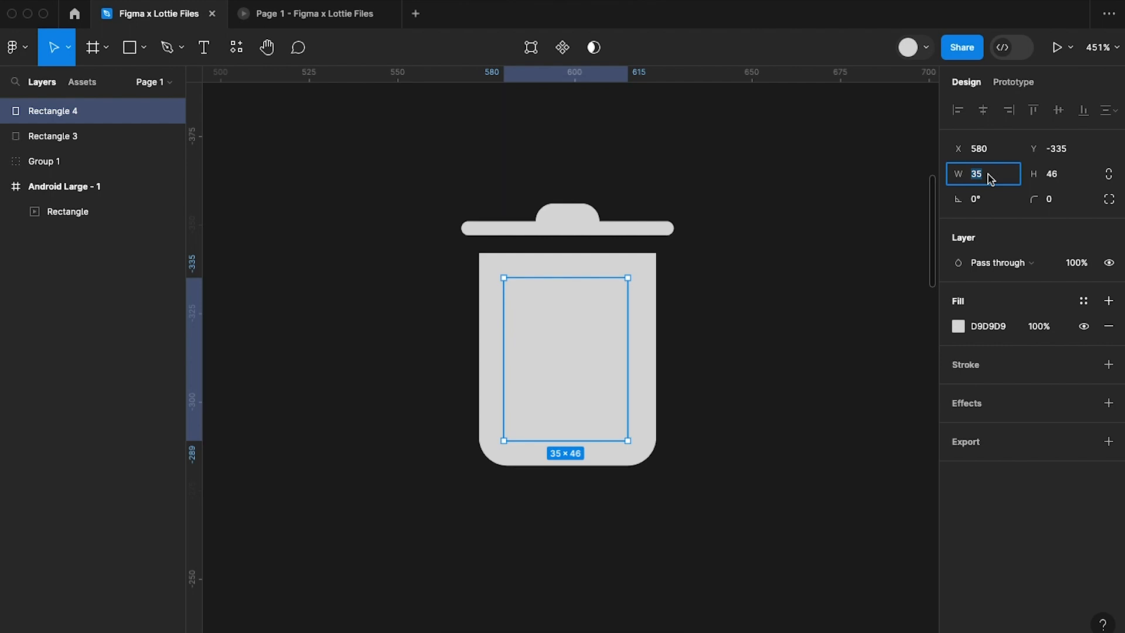
{"action": "type", "text": "5"}
{"action": "key", "text": "Return"}
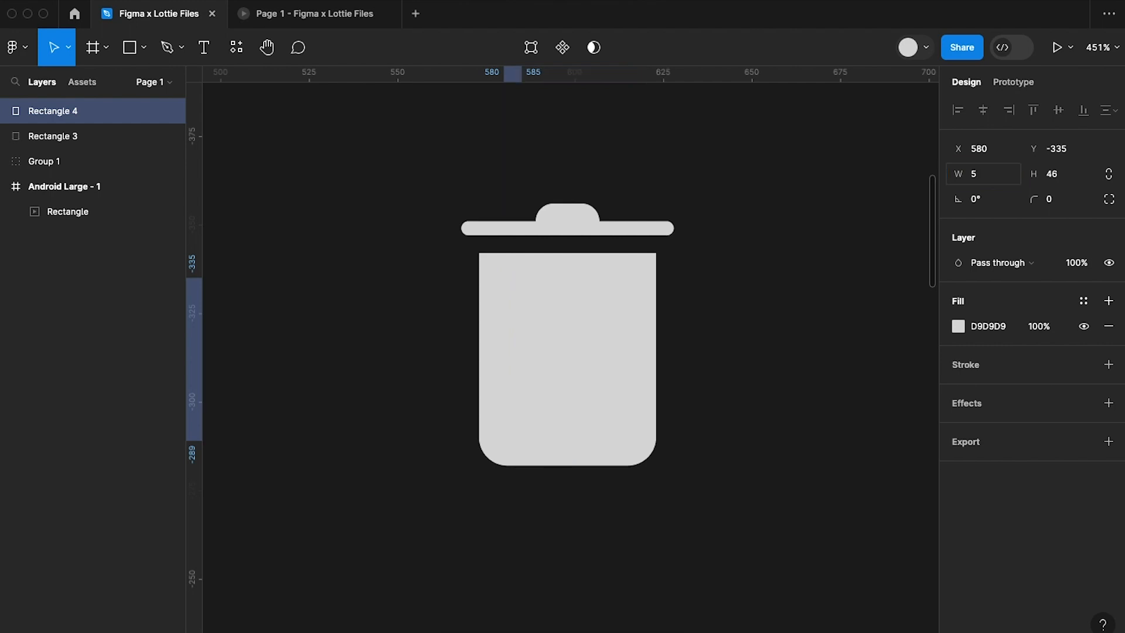
{"action": "left_click", "coordinate": [1064, 185]}
{"action": "type", "text": "35"}
{"action": "key", "text": "Return"}
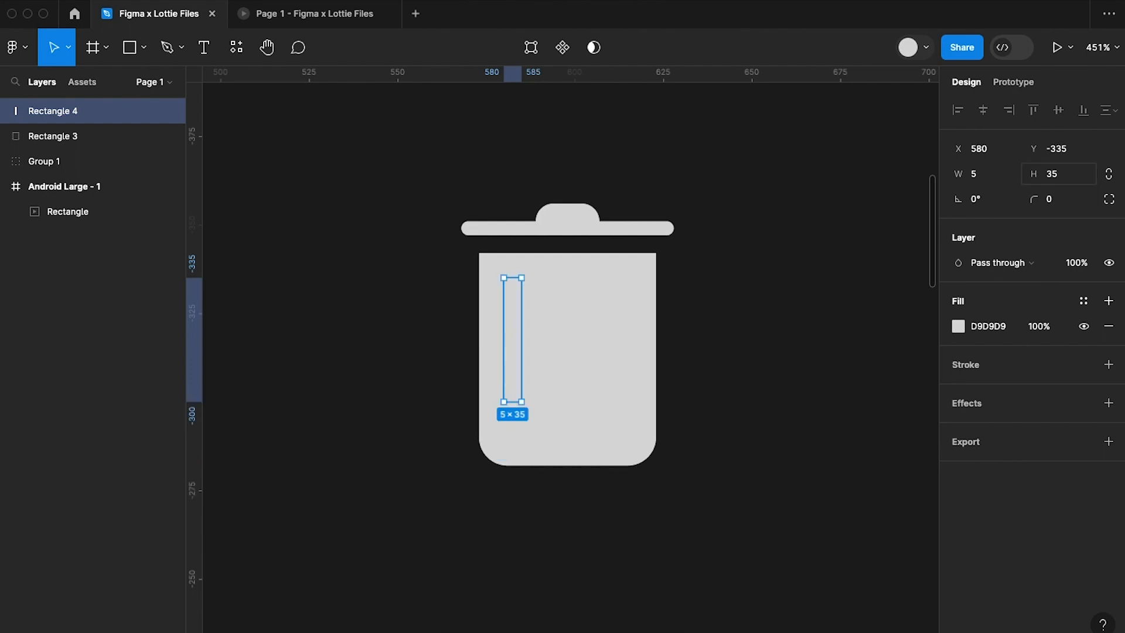
{"action": "left_click", "coordinate": [1063, 177]}
{"action": "type", "text": "50"}
{"action": "key", "text": "Return"}
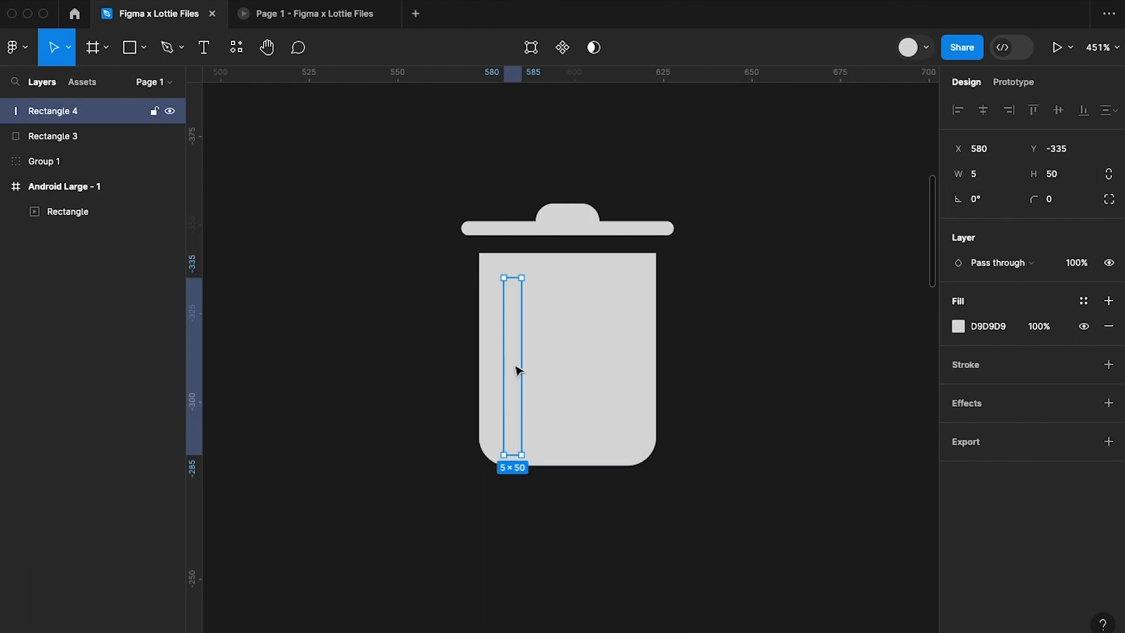
Move the narrow bar up to Y -337 and round its corners with a radius of 50.
{"action": "left_click_drag", "start_coordinate": [518, 370], "coordinate": [518, 364]}
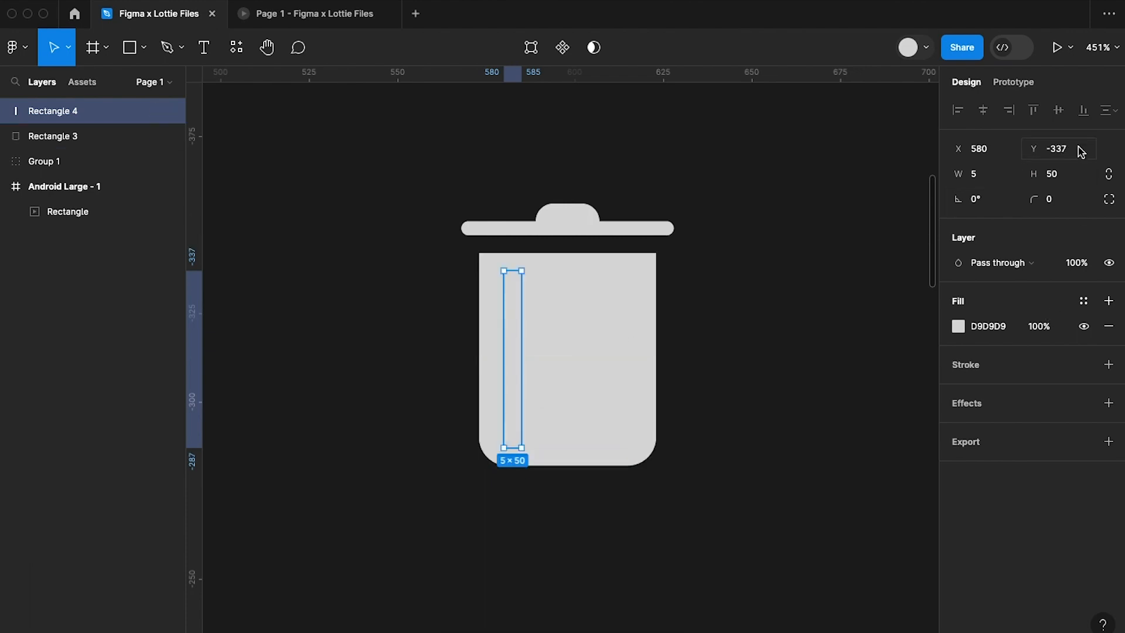
{"action": "left_click", "coordinate": [1059, 200]}
{"action": "type", "text": "5"}
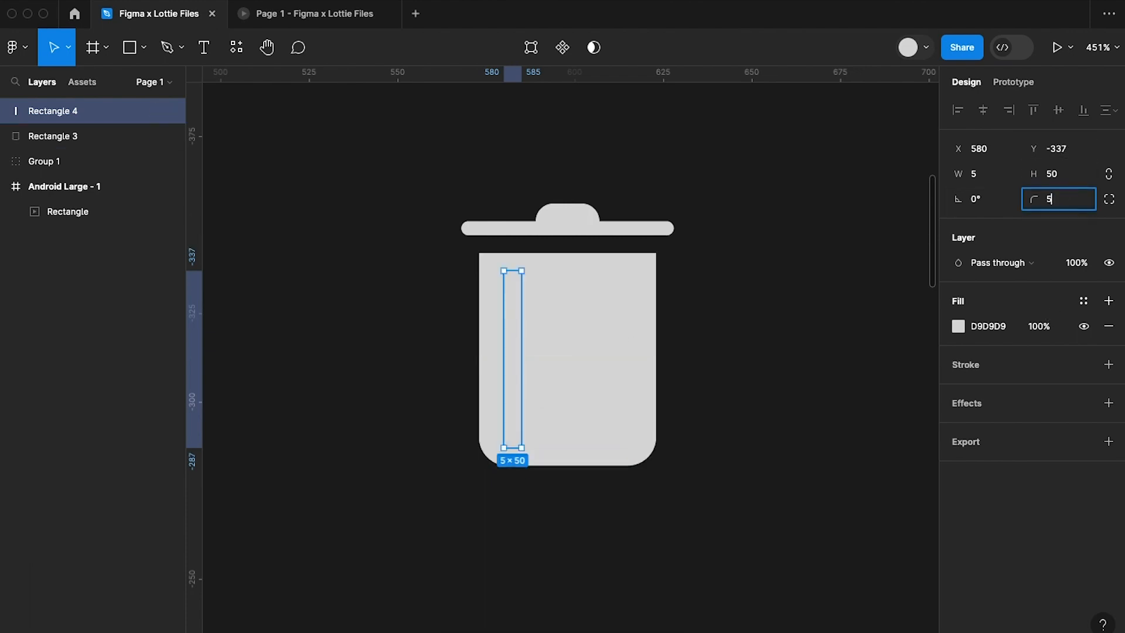
{"action": "key", "text": "Return"}
Change the narrow bar's fill to black, 000000.
{"action": "left_click", "coordinate": [995, 328]}
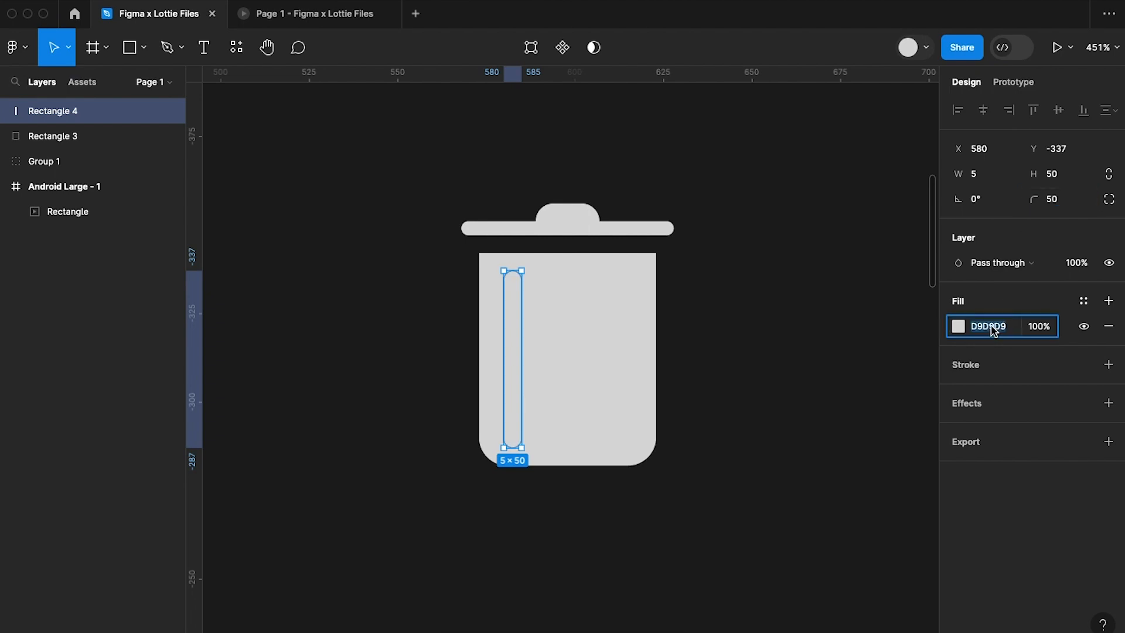
{"action": "type", "text": "0"}
{"action": "key", "text": "Return"}
{"action": "left_click", "coordinate": [718, 397]}
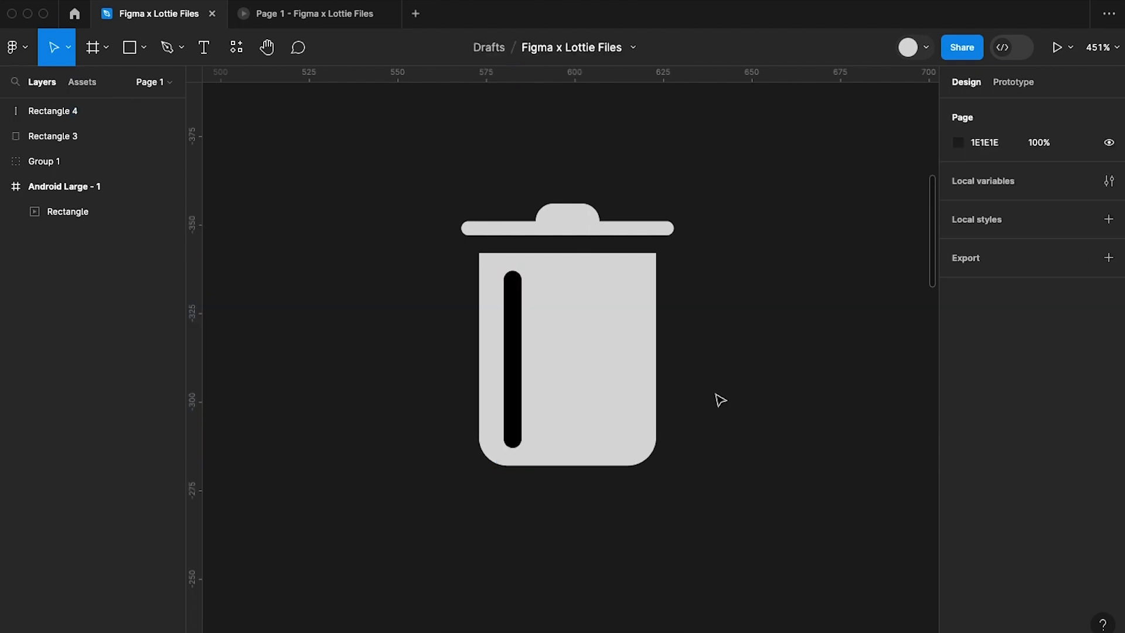
Duplicate the black bar twice across the bin body at X 593 and X 606.
{"action": "left_click", "coordinate": [517, 365]}
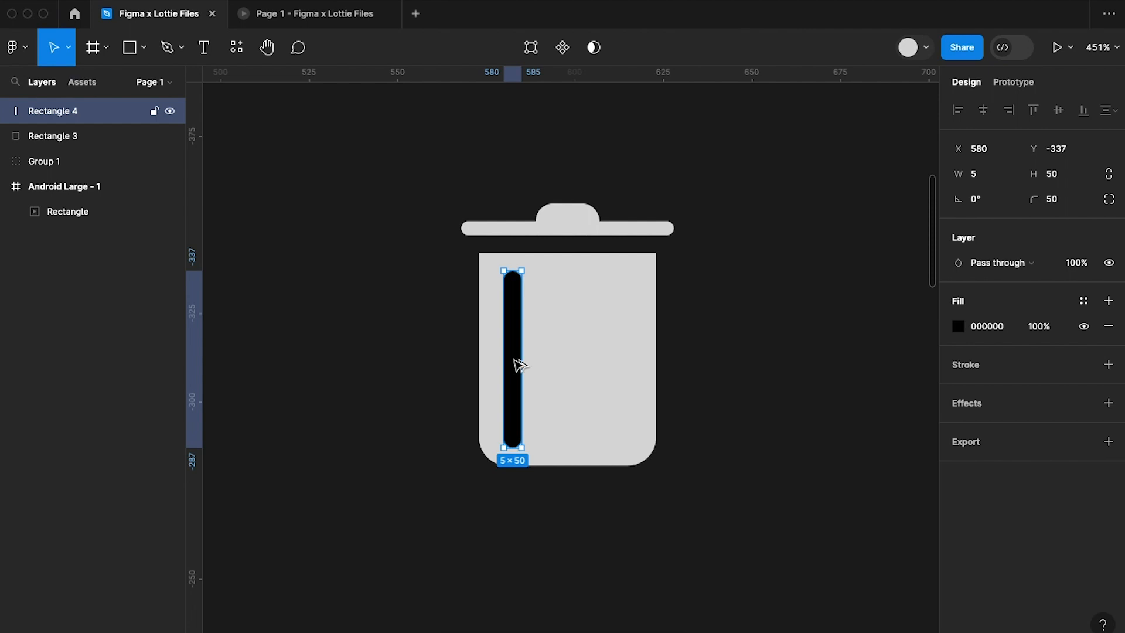
{"action": "left_click_drag", "start_coordinate": [517, 365], "coordinate": [563, 365]}
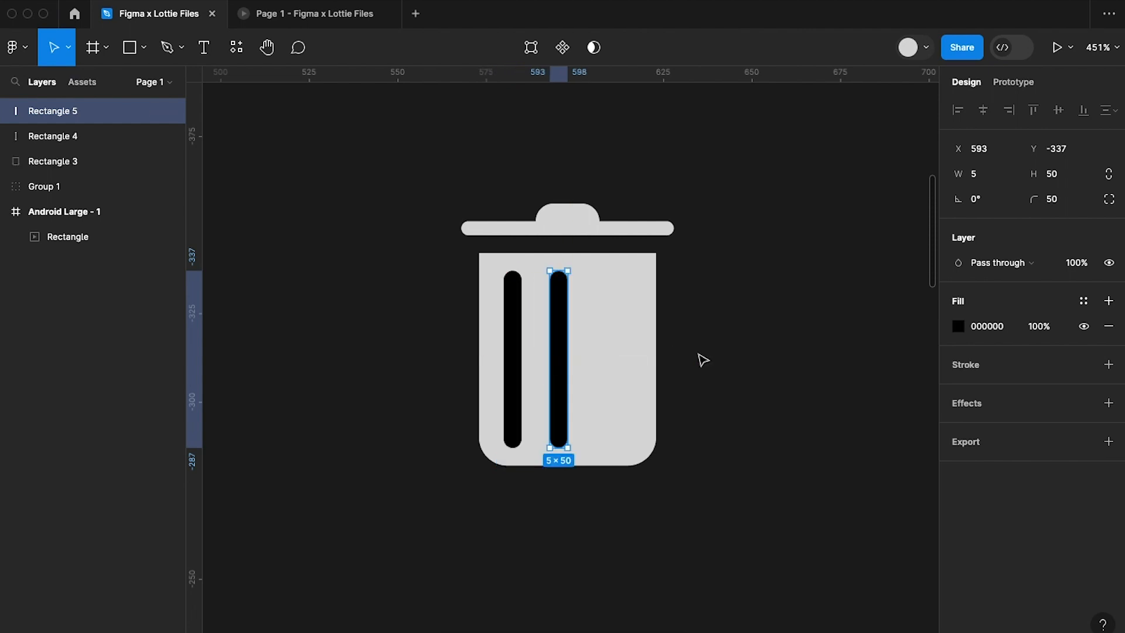
{"action": "key", "text": "super+d"}
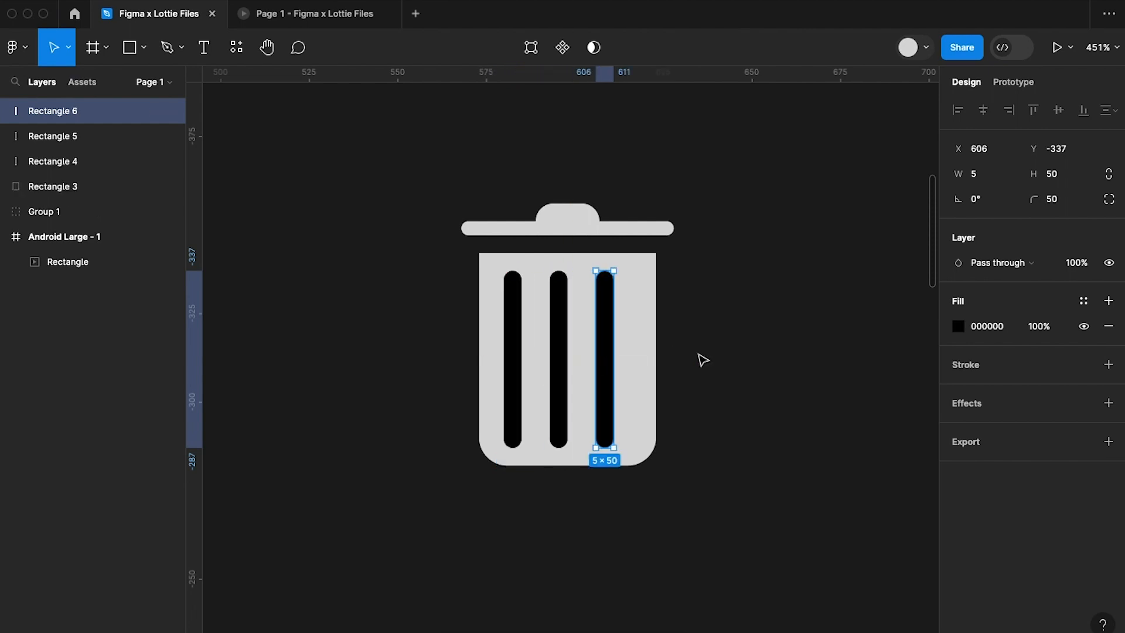
Add auto layout to the three black bars with a horizontal gap of 10 between them.
{"action": "left_click", "coordinate": [519, 341]}
{"action": "left_click", "coordinate": [563, 340], "text": "shift"}
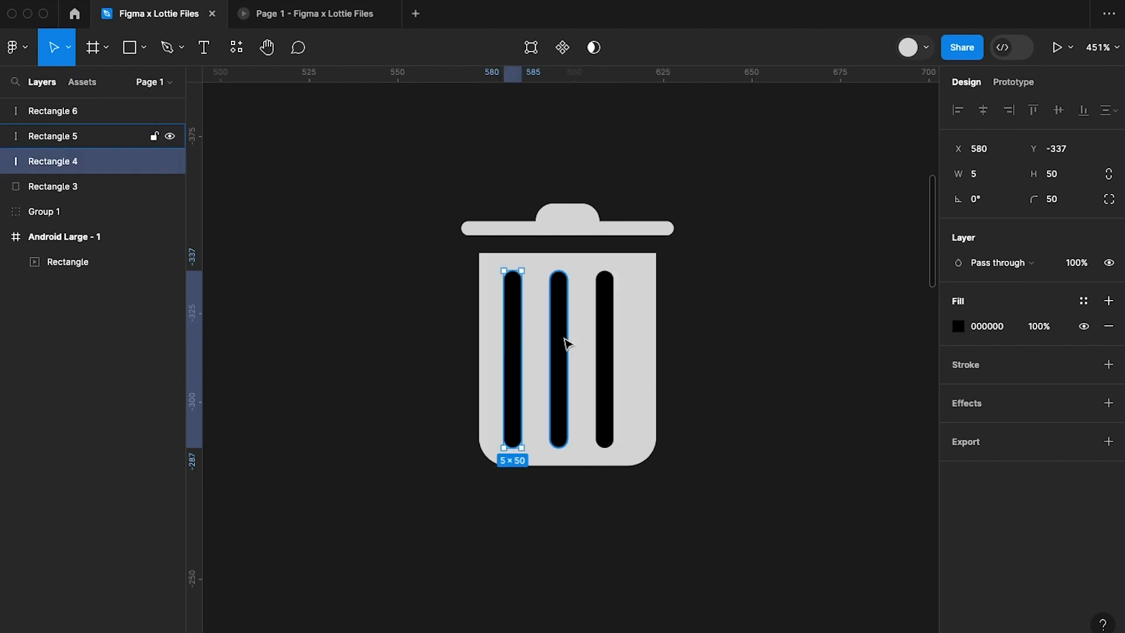
{"action": "left_click", "coordinate": [612, 345], "text": "shift"}
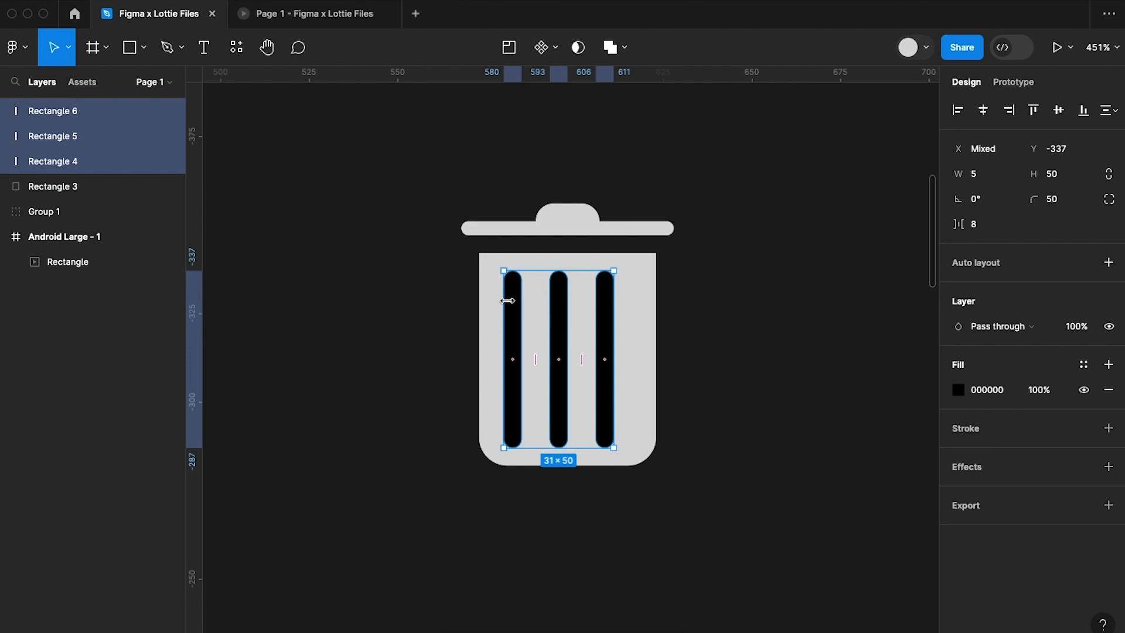
{"action": "right_click", "coordinate": [565, 316]}
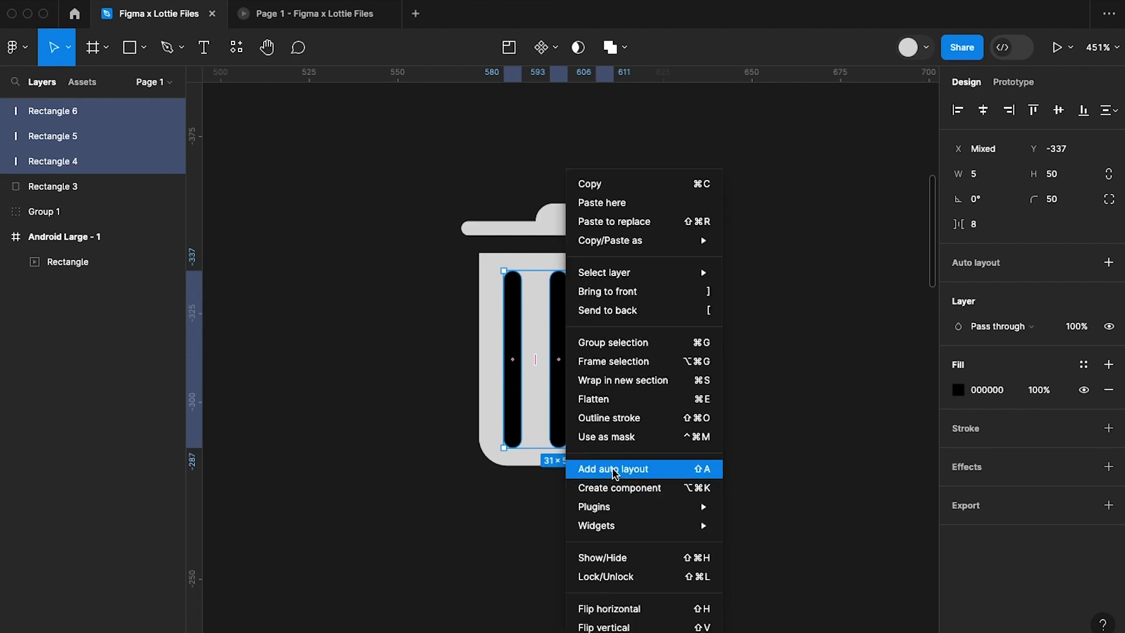
{"action": "left_click", "coordinate": [613, 469]}
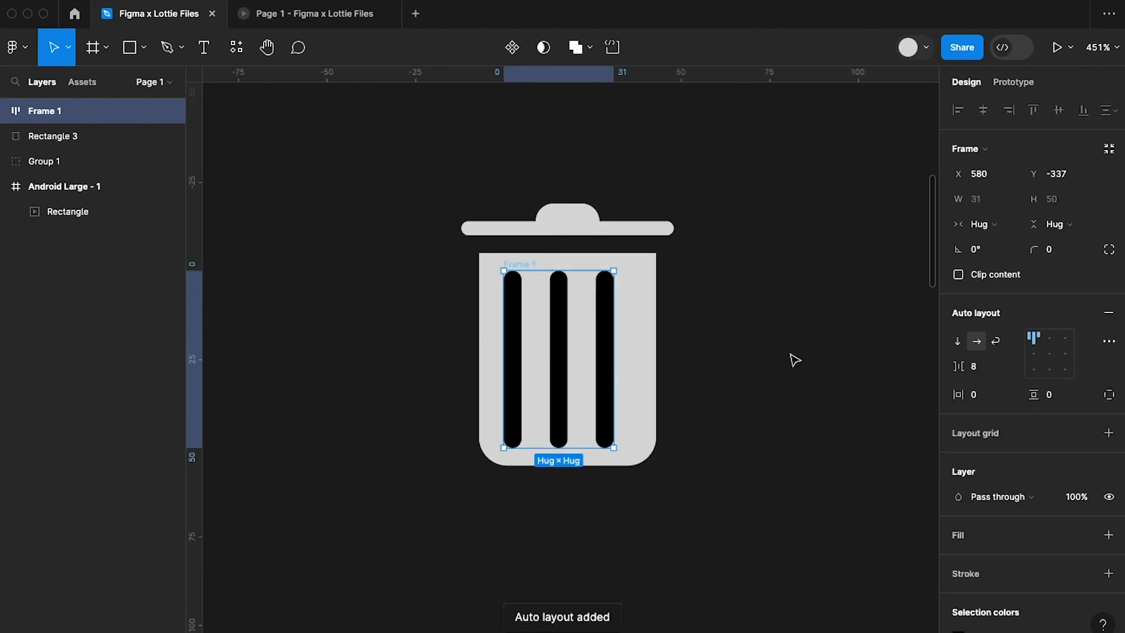
{"action": "left_click", "coordinate": [988, 366]}
{"action": "type", "text": "10"}
{"action": "key", "text": "Return"}
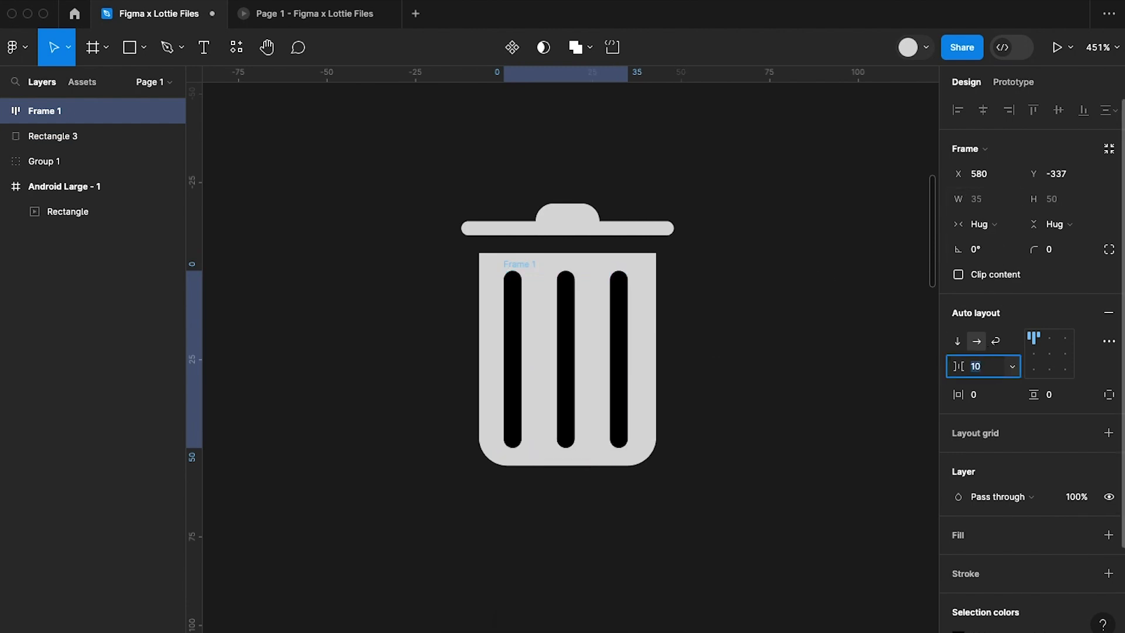
{"action": "left_click", "coordinate": [689, 379]}
Align the bars and the bin body on their horizontal centers and group them.
{"action": "left_click", "coordinate": [514, 273]}
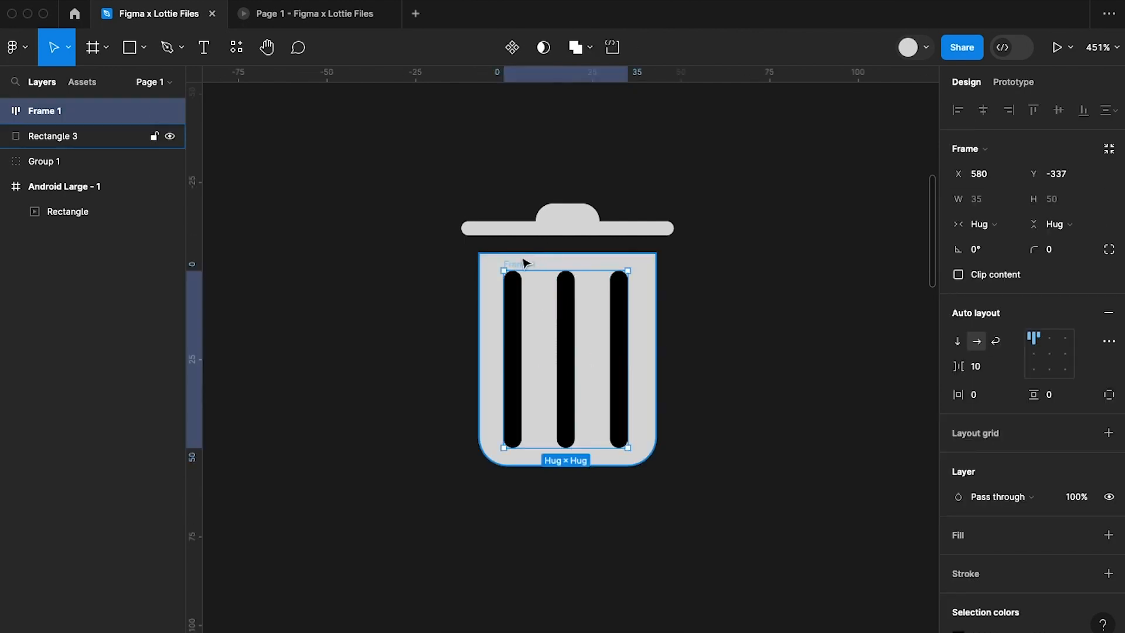
{"action": "left_click", "coordinate": [588, 264], "text": "shift"}
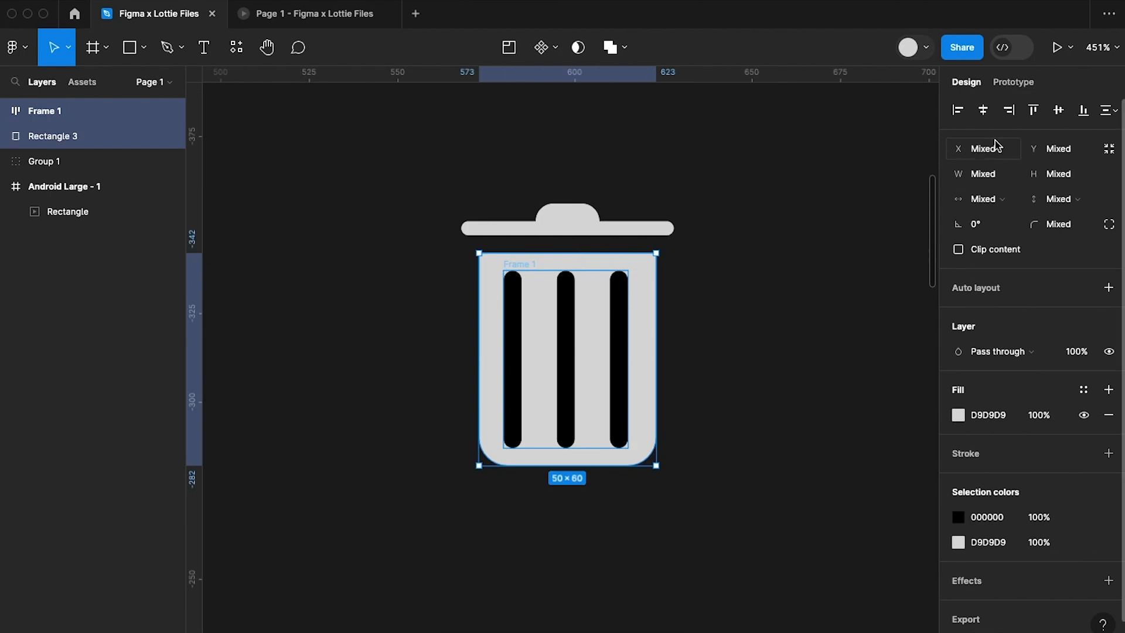
{"action": "left_click", "coordinate": [985, 112]}
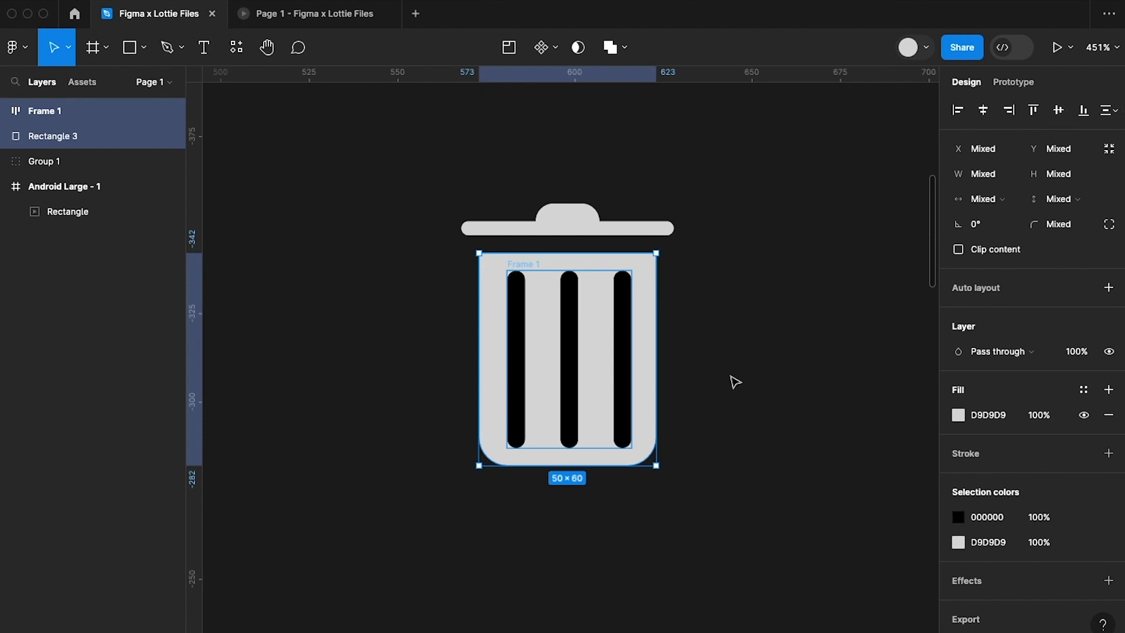
{"action": "key", "text": "super+g"}
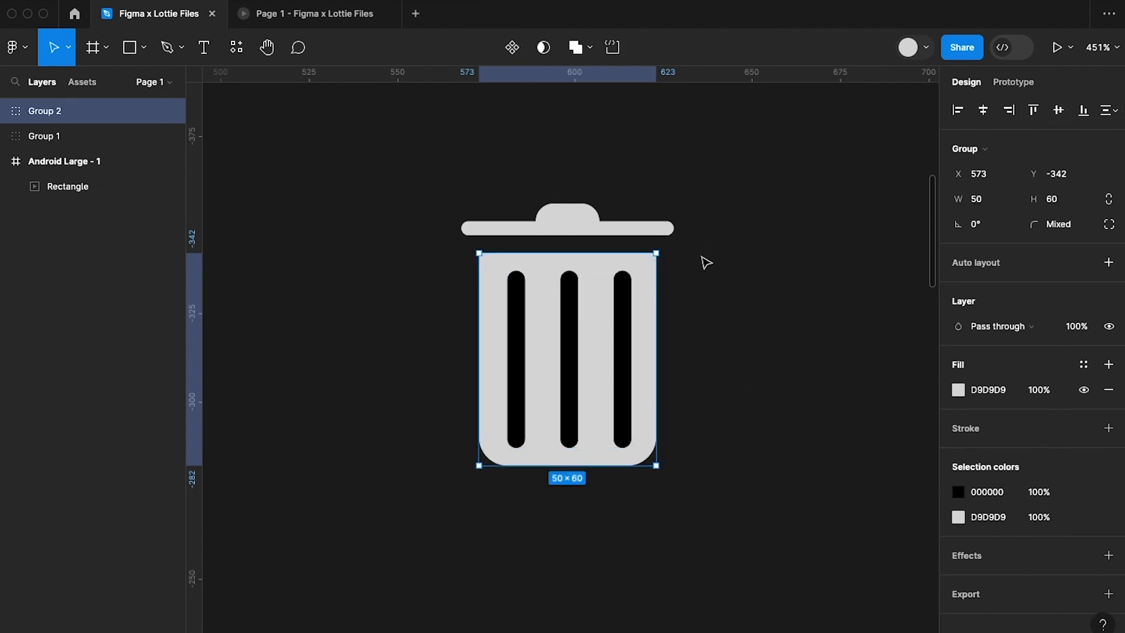
{"action": "left_click", "coordinate": [728, 273]}
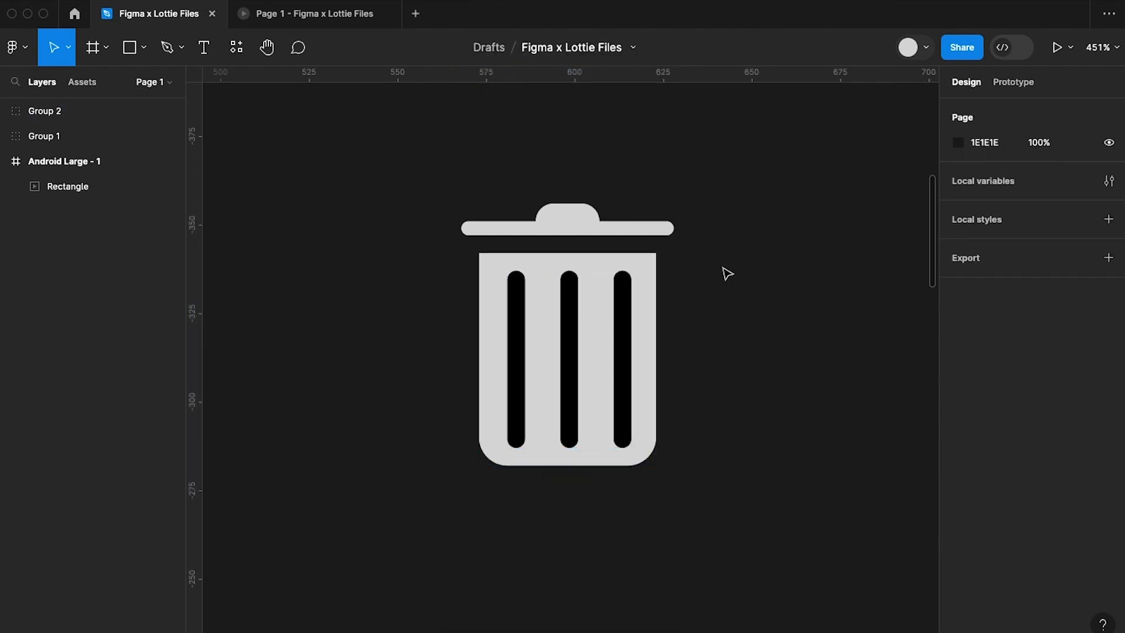
Draw a circle about 22 × 22 beside the bin lid and resize it to 14 × 14.
{"action": "left_click", "coordinate": [143, 48]}
{"action": "left_click", "coordinate": [110, 142]}
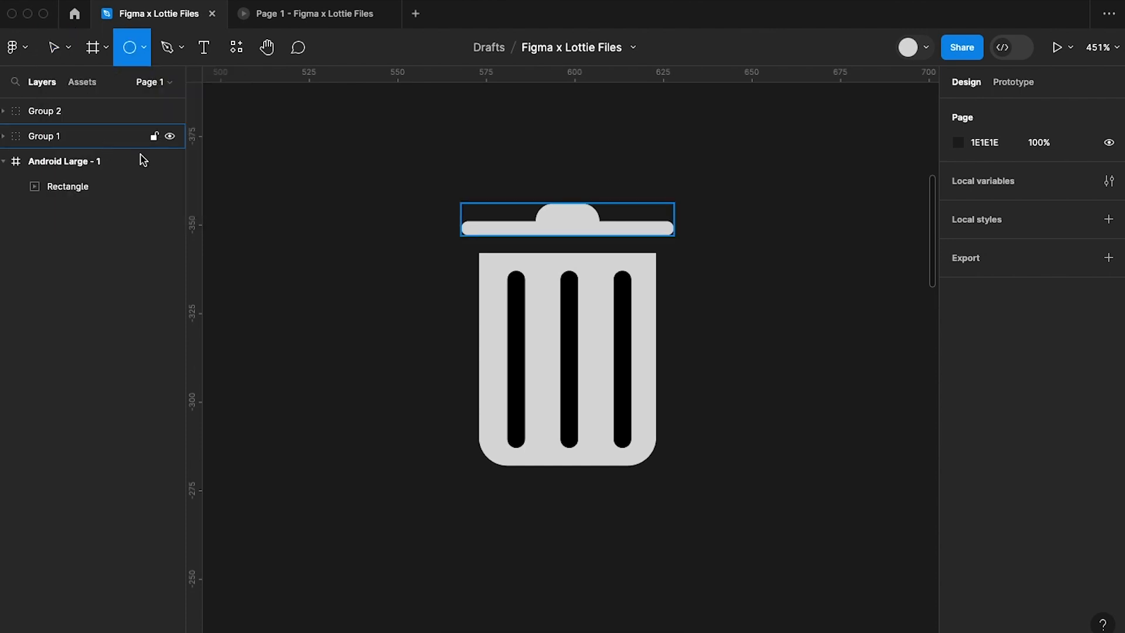
{"action": "mouse_move", "coordinate": [709, 203]}
{"action": "left_mouse_down"}
{"action": "mouse_move", "coordinate": [809, 314]}
{"action": "mouse_move", "coordinate": [786, 283]}
{"action": "left_mouse_up"}
{"action": "left_click", "coordinate": [1066, 174]}
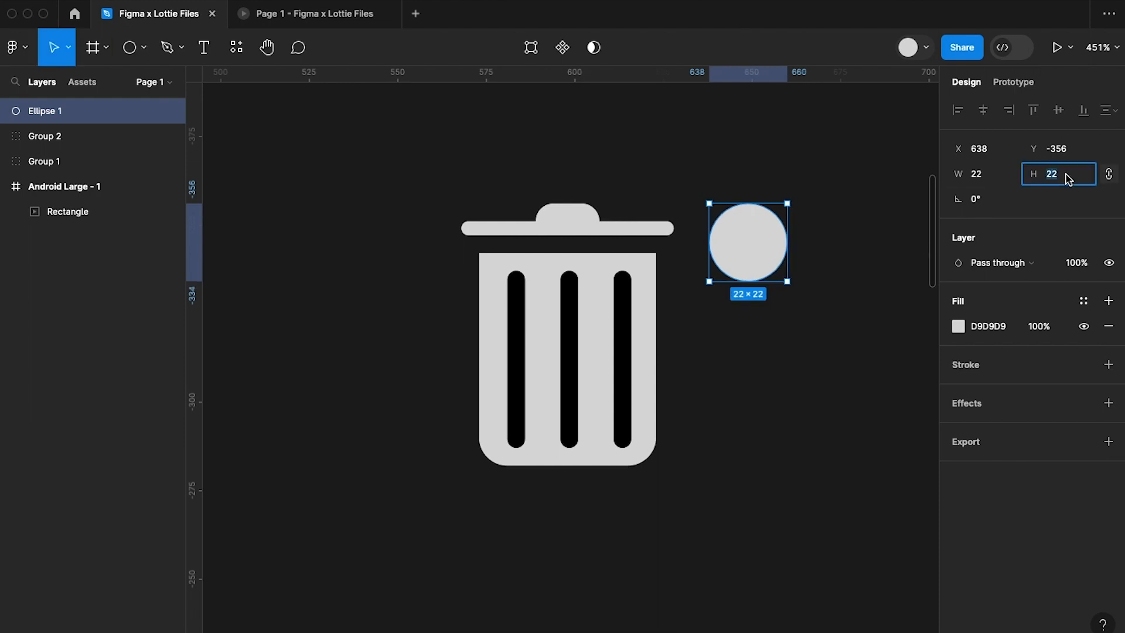
{"action": "type", "text": "14"}
{"action": "key", "text": "Return"}
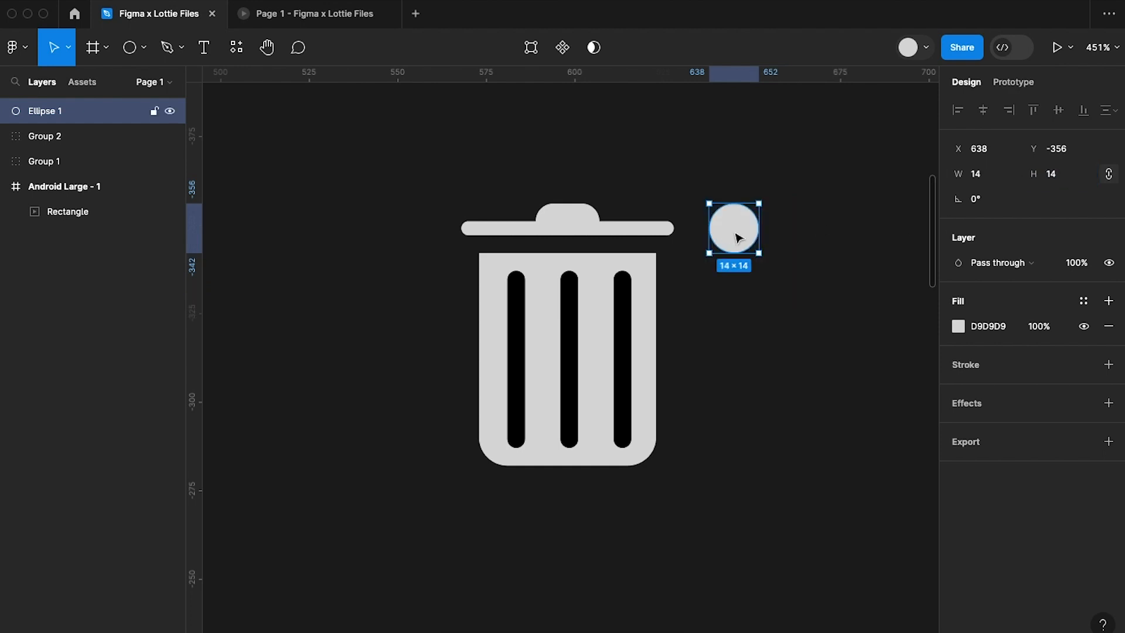
Duplicate the circle diagonally below the original with a slight overlap, and move the pair closer to the lid at X 630, Y -360.
{"action": "left_click_drag", "start_coordinate": [744, 238], "coordinate": [783, 276]}
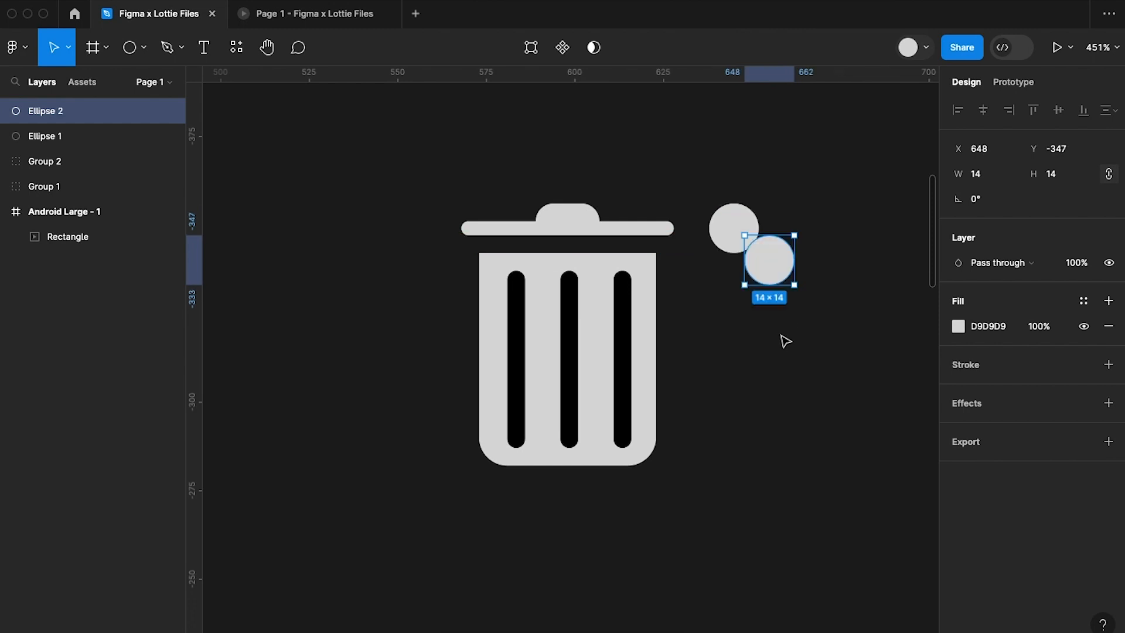
{"action": "left_click", "coordinate": [783, 339]}
{"action": "scroll", "coordinate": [783, 339], "scroll_direction": "left", "scroll_amount": 1}
{"action": "scroll", "coordinate": [784, 339], "scroll_direction": "up", "scroll_amount": 1}
{"action": "left_click", "coordinate": [752, 256]}
{"action": "left_click", "coordinate": [786, 278], "text": "shift"}
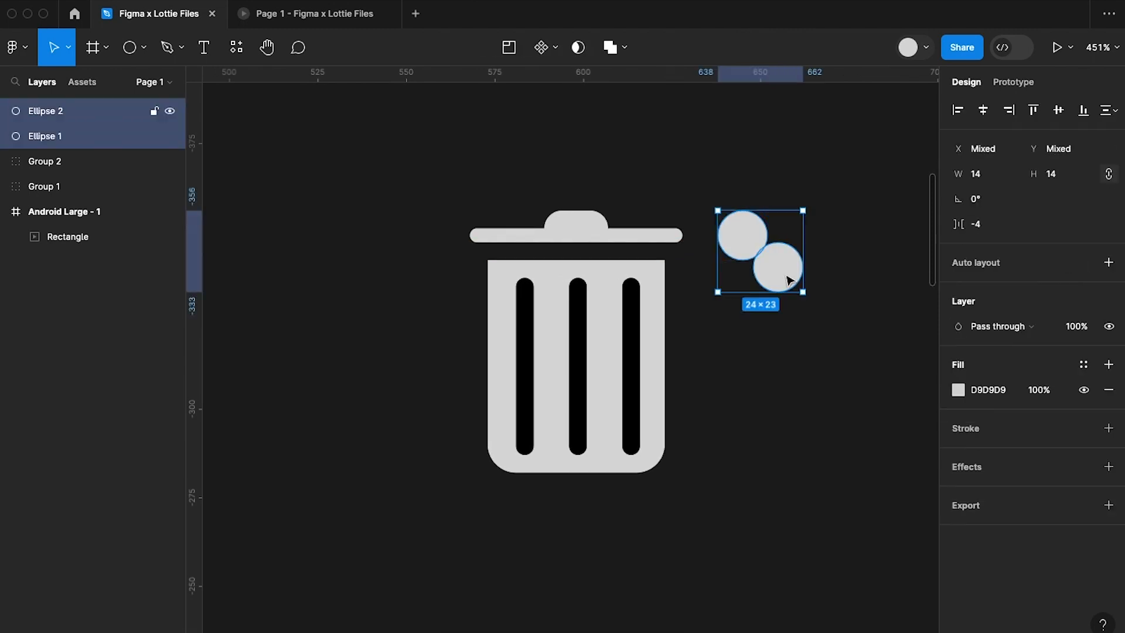
{"action": "left_click_drag", "start_coordinate": [768, 269], "coordinate": [761, 270]}
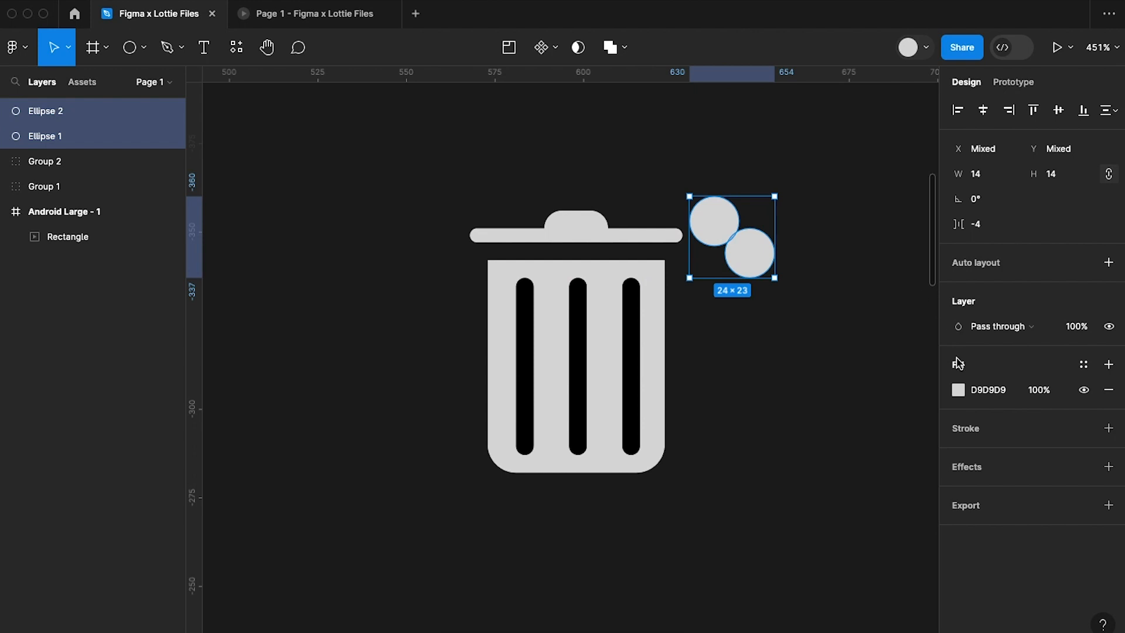
{"action": "left_click", "coordinate": [859, 346]}
Change the upper circle's fill to red, C23434.
{"action": "left_click", "coordinate": [724, 237]}
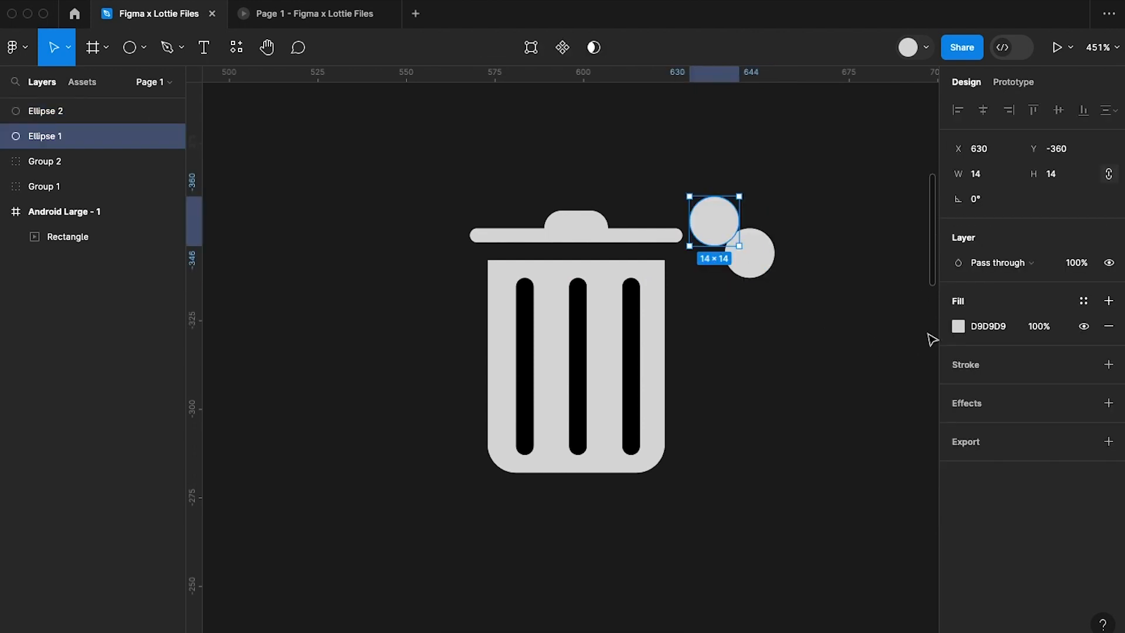
{"action": "left_click", "coordinate": [959, 326]}
{"action": "left_click", "coordinate": [875, 329]}
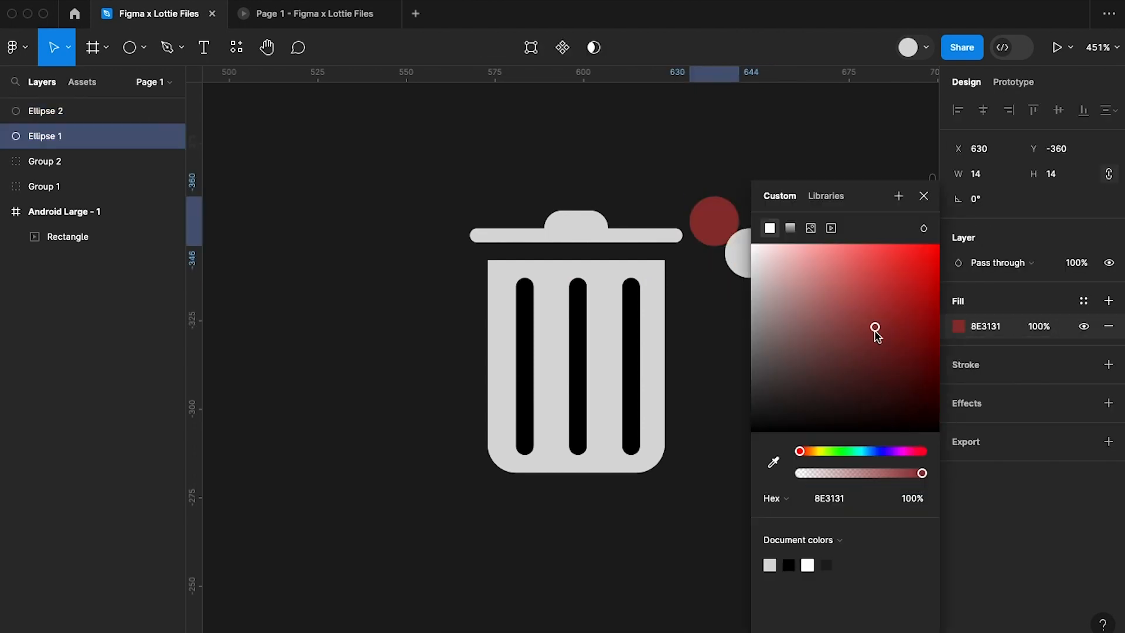
{"action": "scroll", "coordinate": [711, 306], "scroll_direction": "right", "scroll_amount": 5}
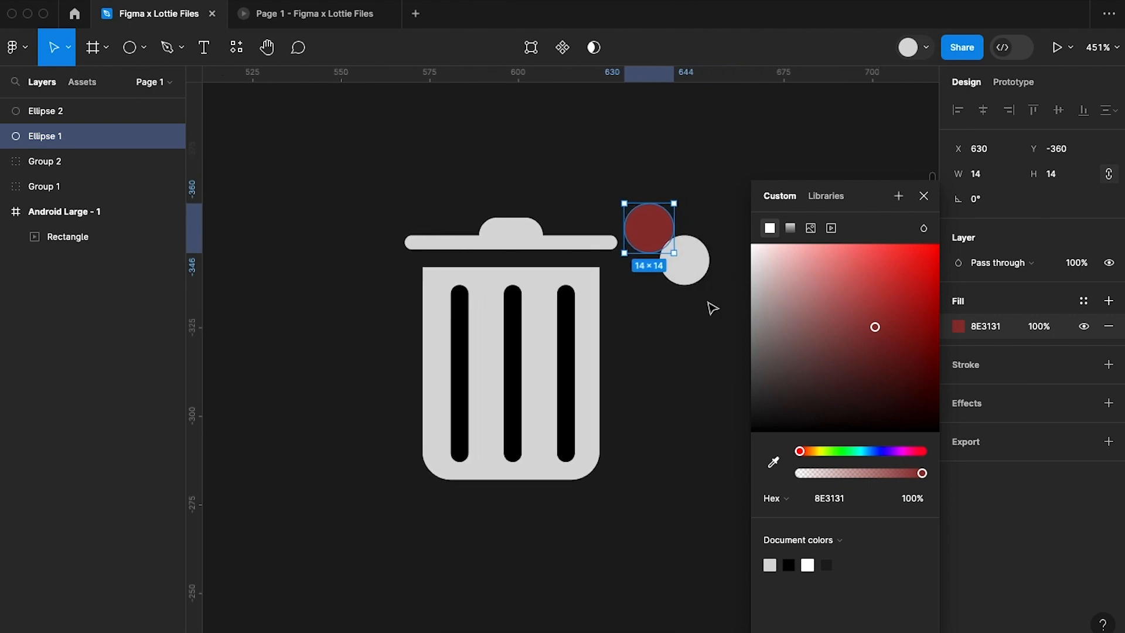
{"action": "left_click", "coordinate": [891, 298]}
Change the lower circle's fill to orange, D98303.
{"action": "left_click", "coordinate": [674, 266]}
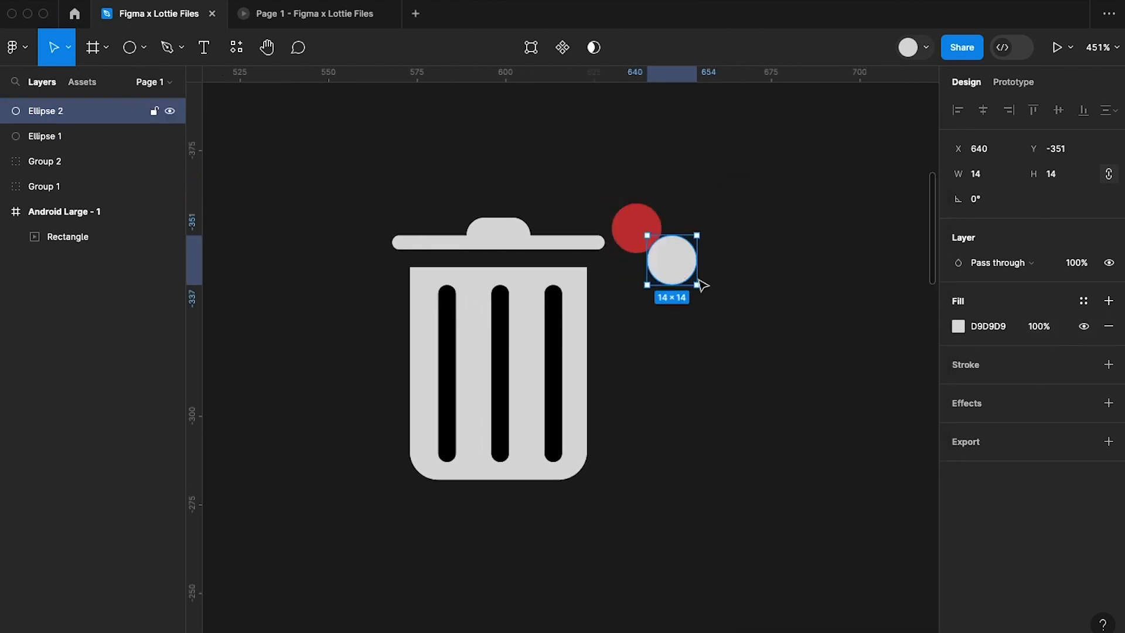
{"action": "left_click", "coordinate": [955, 326]}
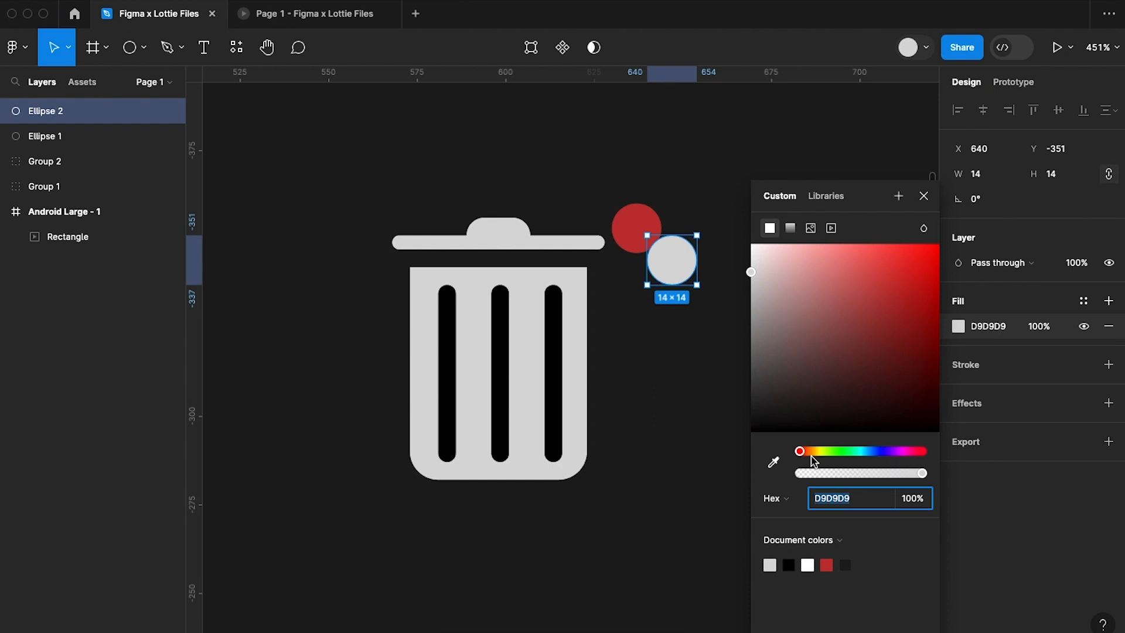
{"action": "left_click", "coordinate": [904, 303]}
{"action": "left_click_drag", "start_coordinate": [904, 303], "coordinate": [937, 272]}
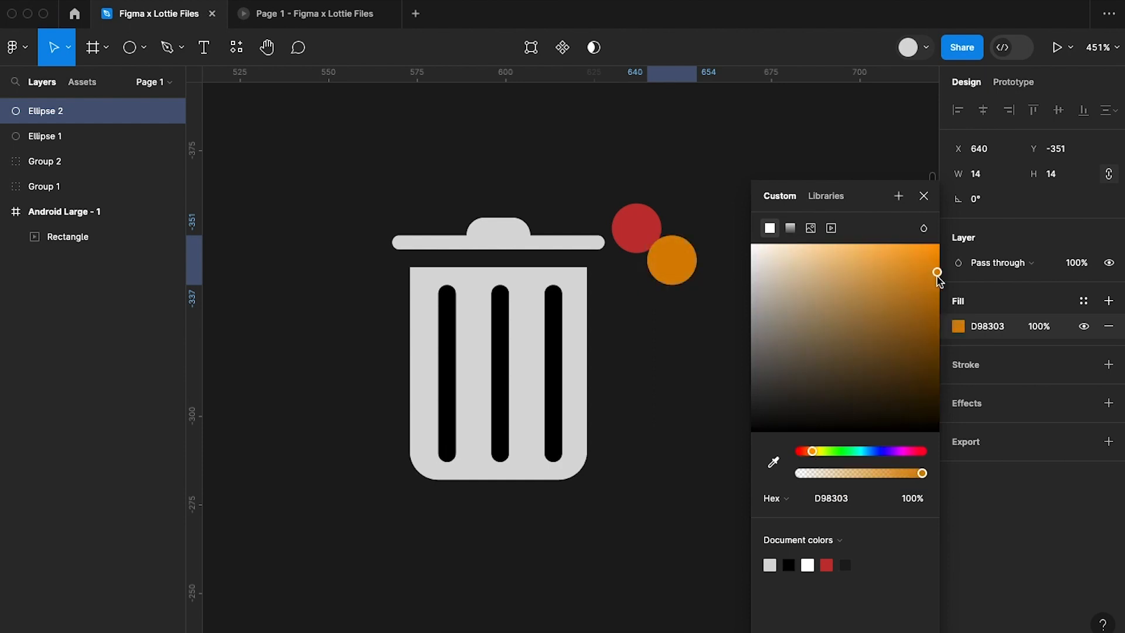
{"action": "left_click", "coordinate": [923, 196]}
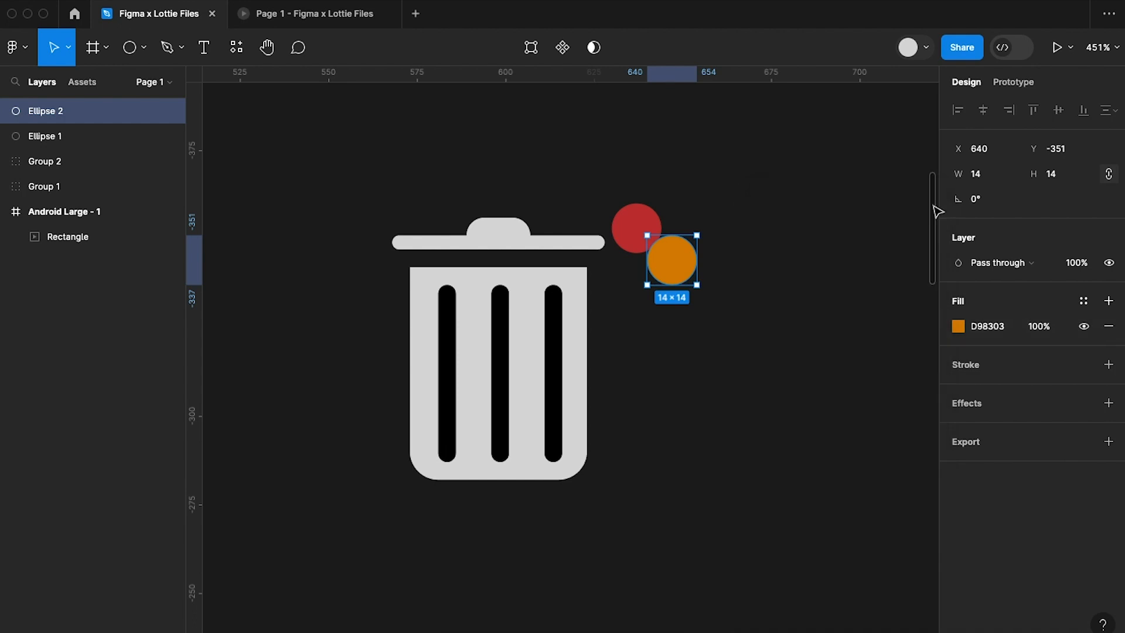
{"action": "left_click", "coordinate": [730, 374]}
Group the bin lid, bin body and both colored circles together, and wrap that group in a frame.
{"action": "scroll", "coordinate": [729, 371], "scroll_direction": "down", "scroll_amount": 3}
{"action": "left_click", "coordinate": [674, 284]}
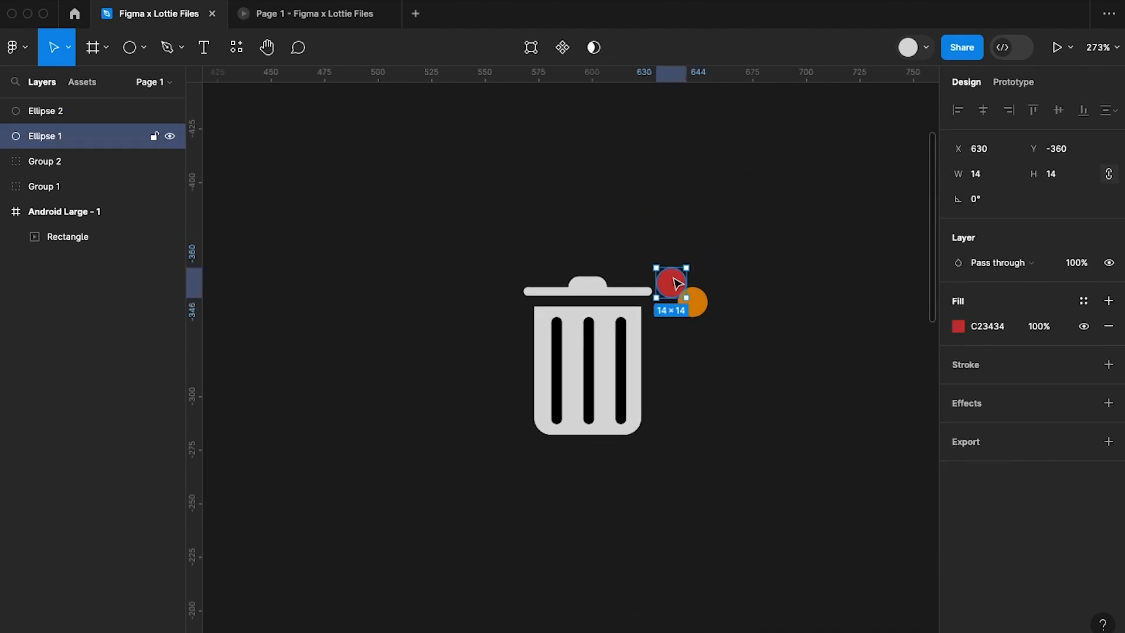
{"action": "left_click", "coordinate": [724, 335]}
{"action": "left_click_drag", "start_coordinate": [467, 221], "coordinate": [735, 500]}
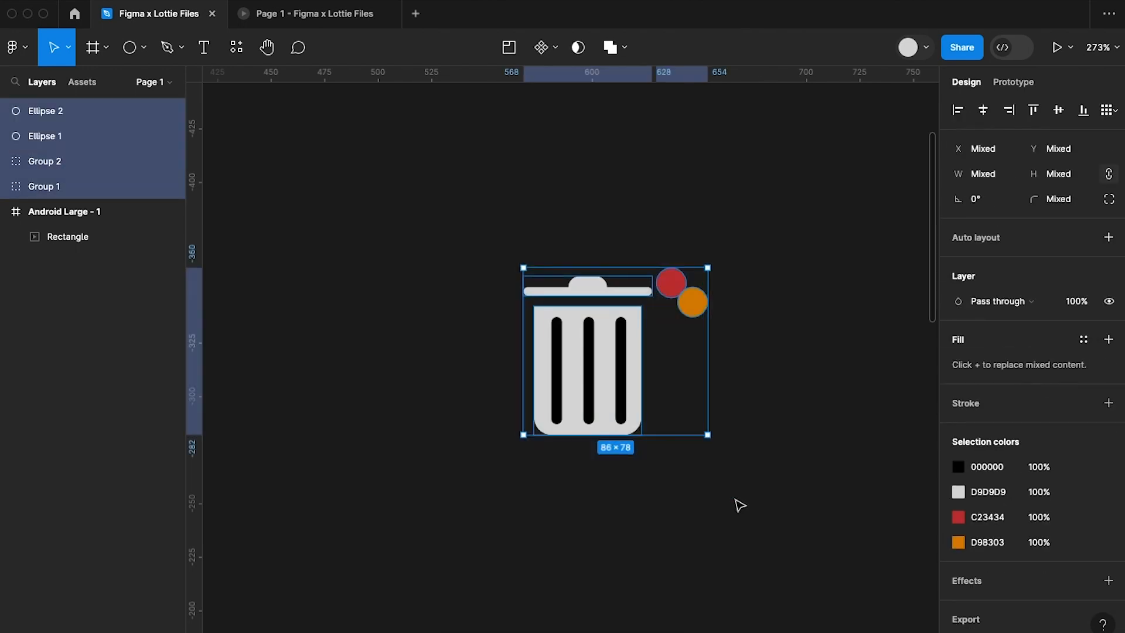
{"action": "right_click", "coordinate": [601, 400]}
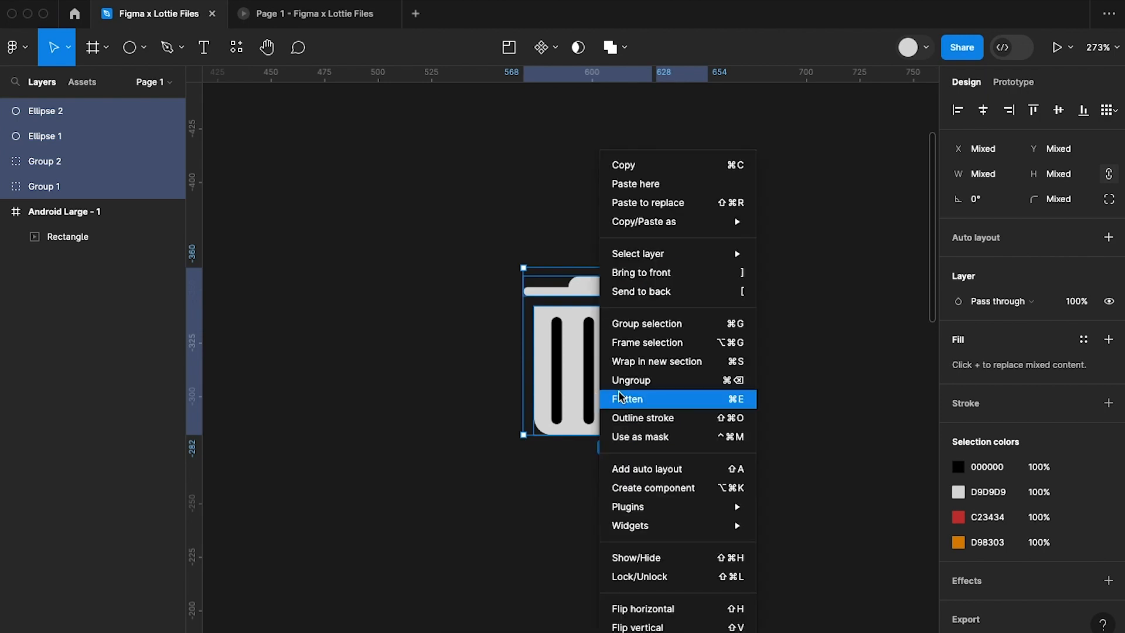
{"action": "left_click", "coordinate": [665, 329]}
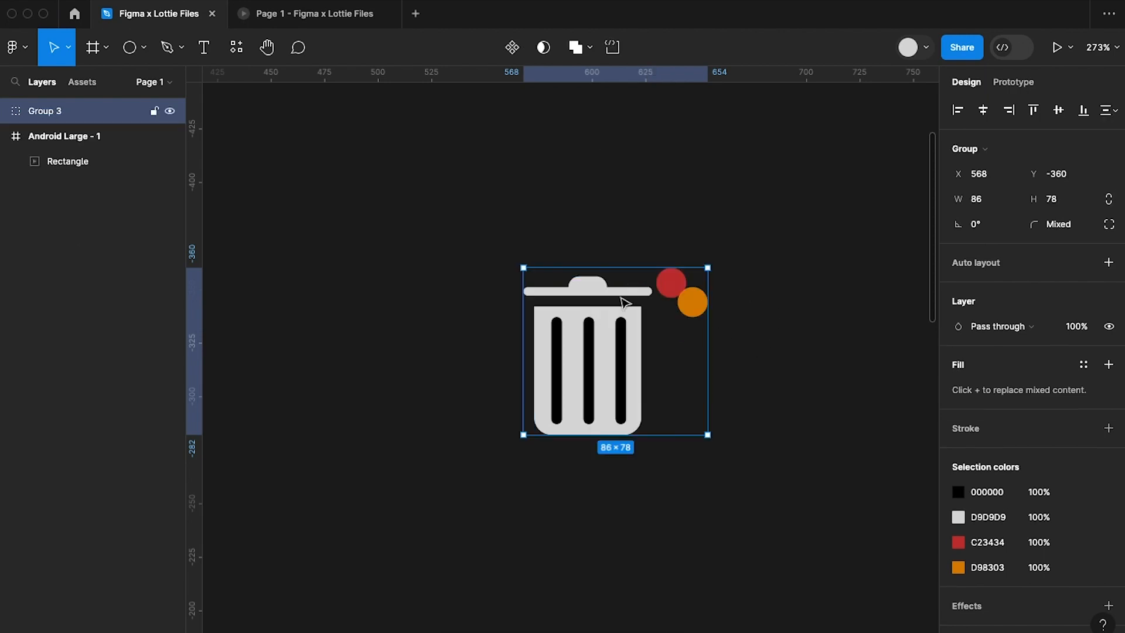
{"action": "right_click", "coordinate": [607, 341]}
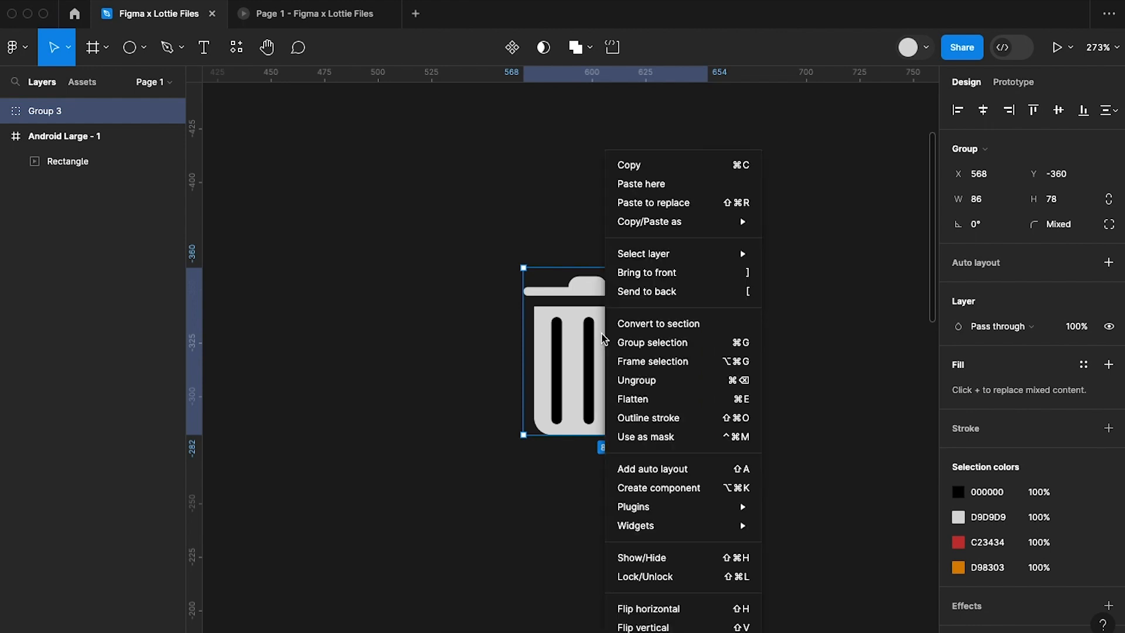
{"action": "left_click", "coordinate": [674, 361]}
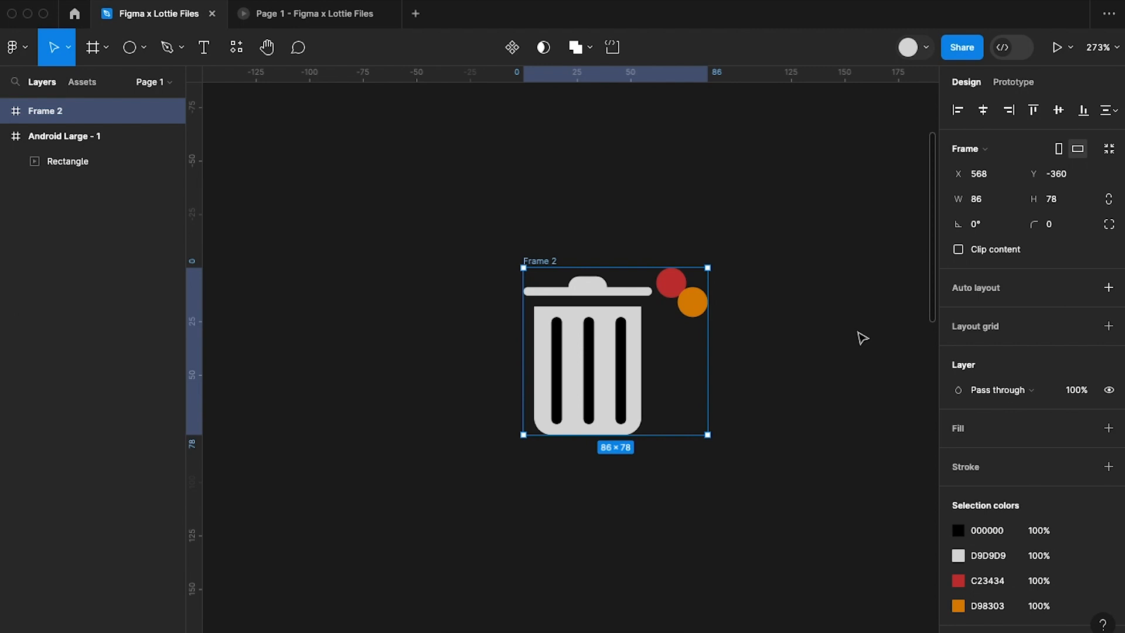
Resize the bin frame to 150 × 150.
{"action": "left_click", "coordinate": [984, 201]}
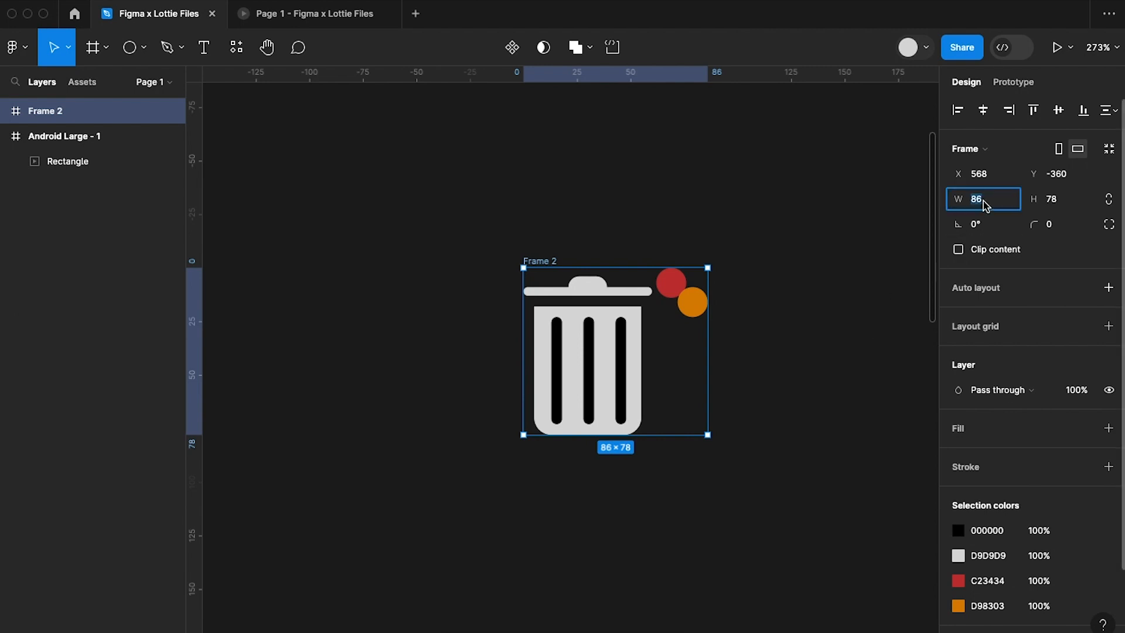
{"action": "type", "text": "1"}
{"action": "key", "text": "Return"}
{"action": "left_click", "coordinate": [1064, 200]}
{"action": "type", "text": "150"}
{"action": "key", "text": "Return"}
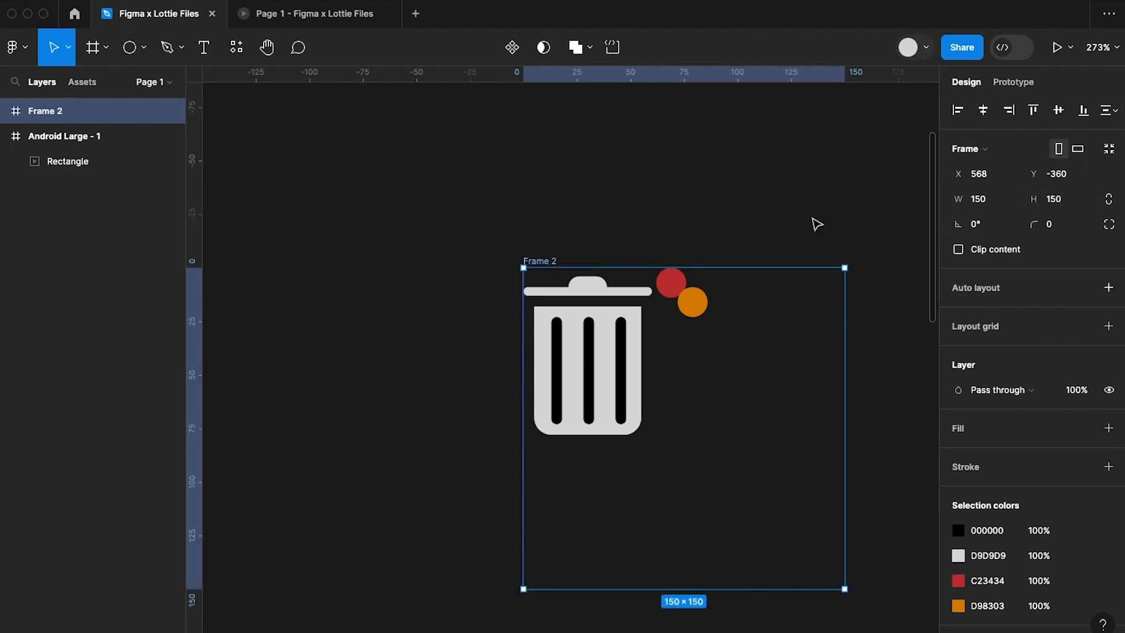
Center the bin group horizontally and vertically inside its frame.
{"action": "left_click", "coordinate": [588, 308]}
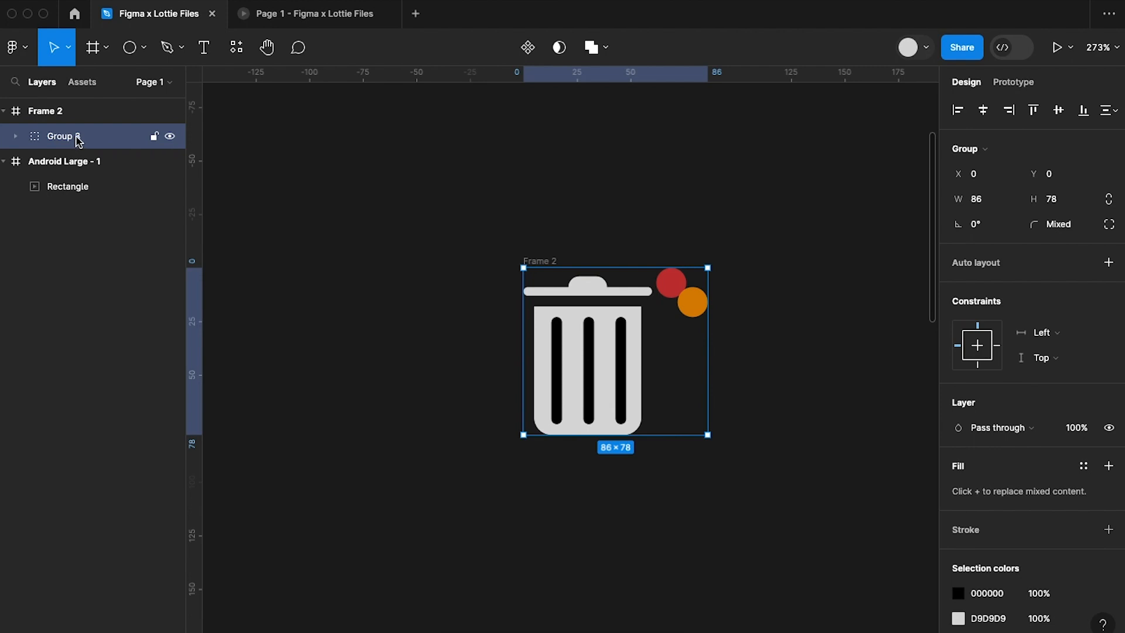
{"action": "left_click", "coordinate": [983, 115]}
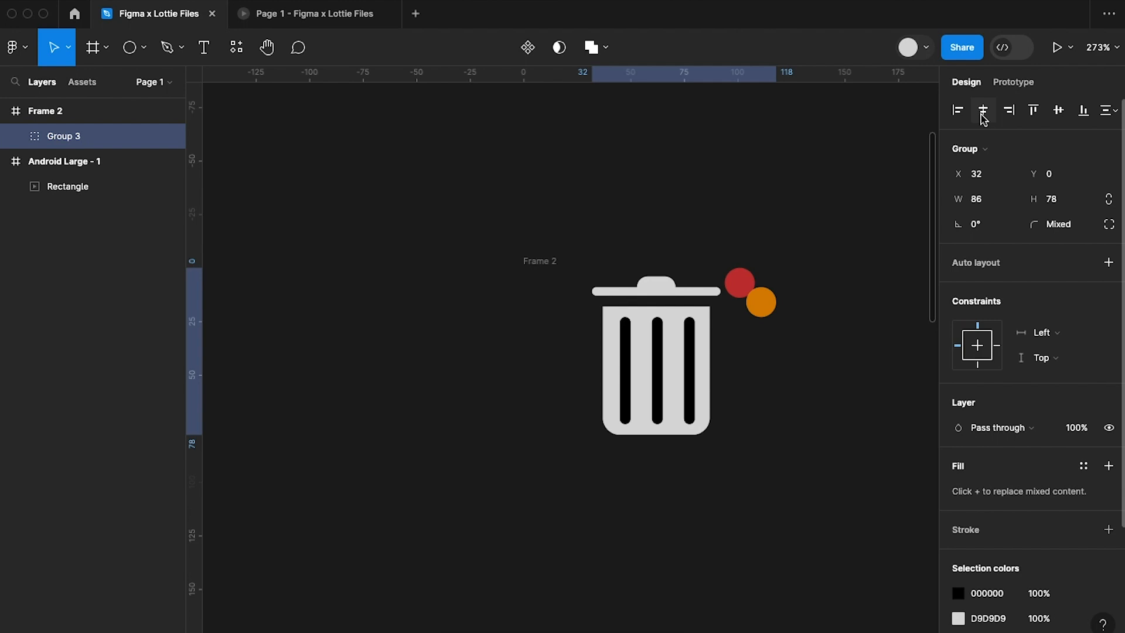
{"action": "left_click", "coordinate": [1059, 111]}
Duplicate the 150 × 150 bin frame, placing the copy beside the original.
{"action": "left_click", "coordinate": [540, 261]}
{"action": "scroll", "coordinate": [542, 268], "scroll_direction": "right", "scroll_amount": 2}
{"action": "scroll", "coordinate": [542, 268], "scroll_direction": "down", "scroll_amount": 1}
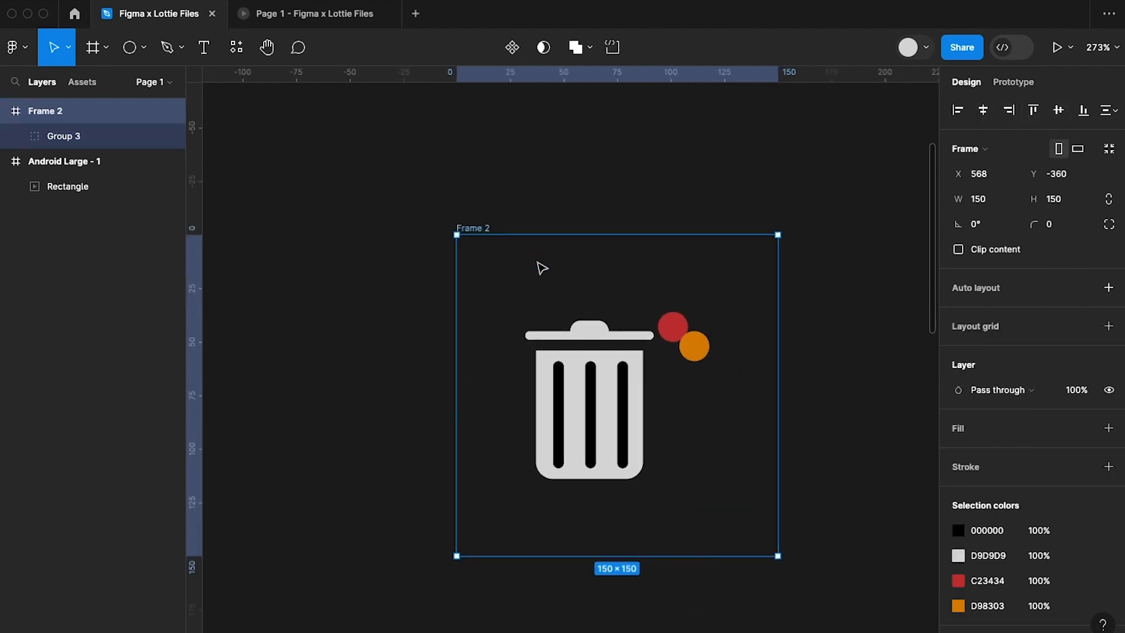
{"action": "scroll", "coordinate": [540, 266], "scroll_direction": "right", "scroll_amount": 2}
{"action": "scroll", "coordinate": [541, 266], "scroll_direction": "down", "scroll_amount": 1}
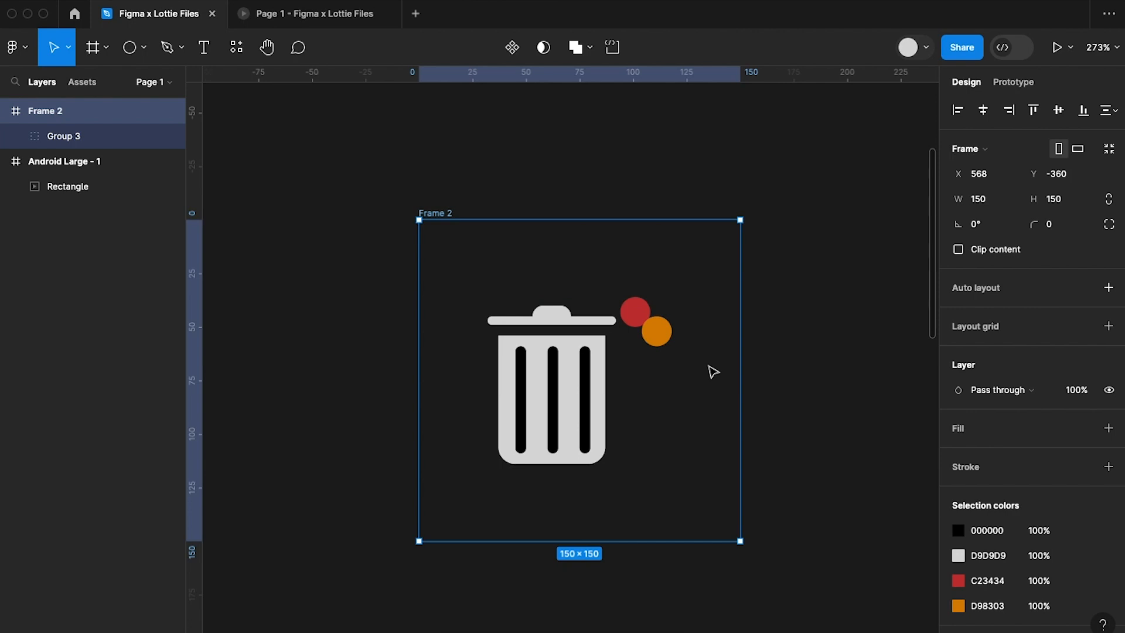
{"action": "scroll", "coordinate": [713, 372], "scroll_direction": "down", "scroll_amount": 3}
{"action": "scroll", "coordinate": [713, 373], "scroll_direction": "right", "scroll_amount": 4}
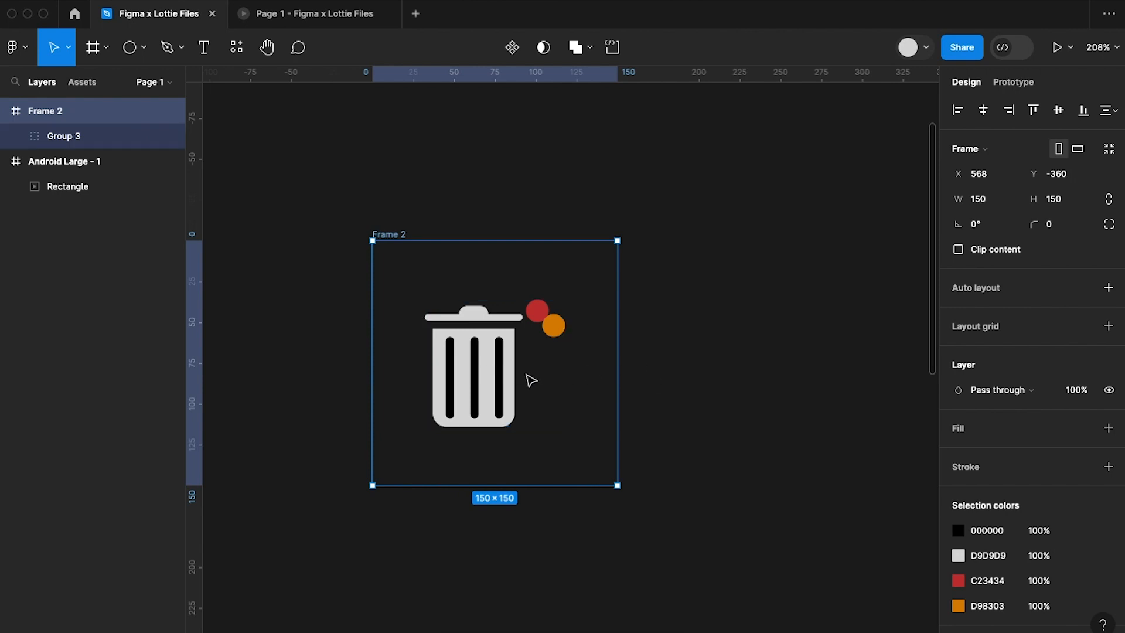
{"action": "key", "text": "ctrl+d"}
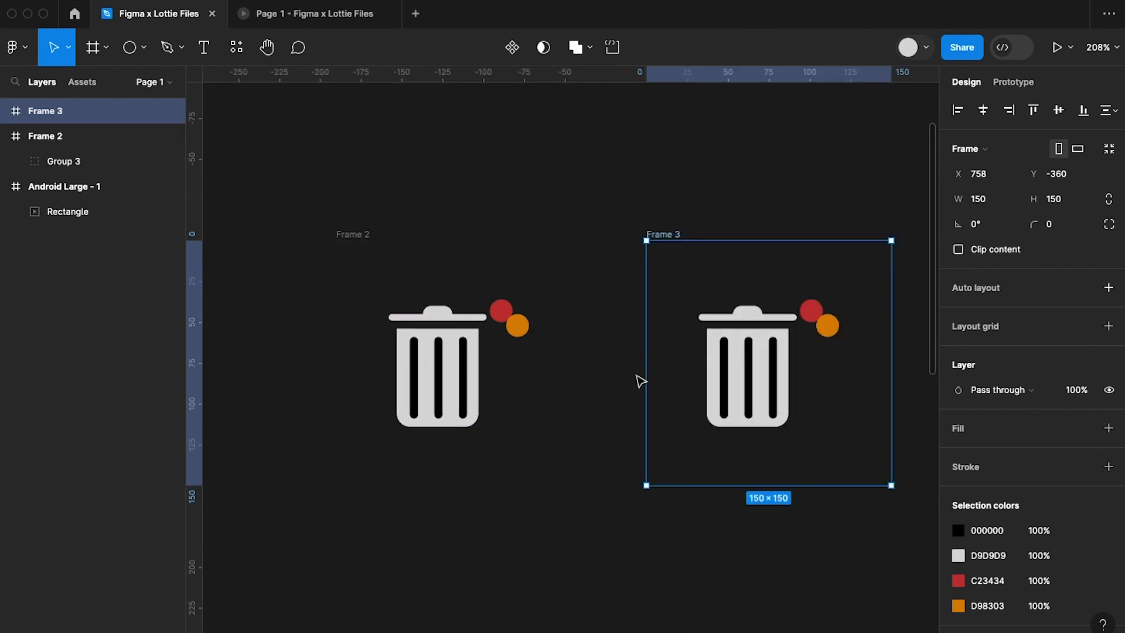
Connect Frame 2 to Frame 3 with a prototype interaction triggered after a 200 ms delay.
{"action": "left_click", "coordinate": [356, 235]}
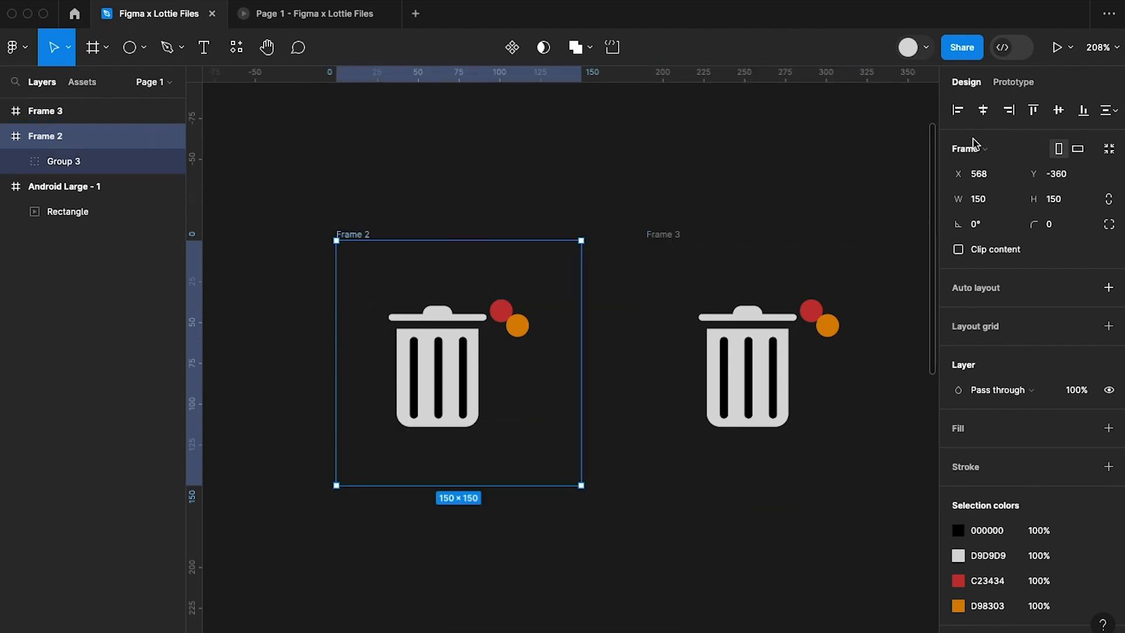
{"action": "left_click", "coordinate": [1022, 85]}
{"action": "left_click_drag", "start_coordinate": [582, 365], "coordinate": [816, 287]}
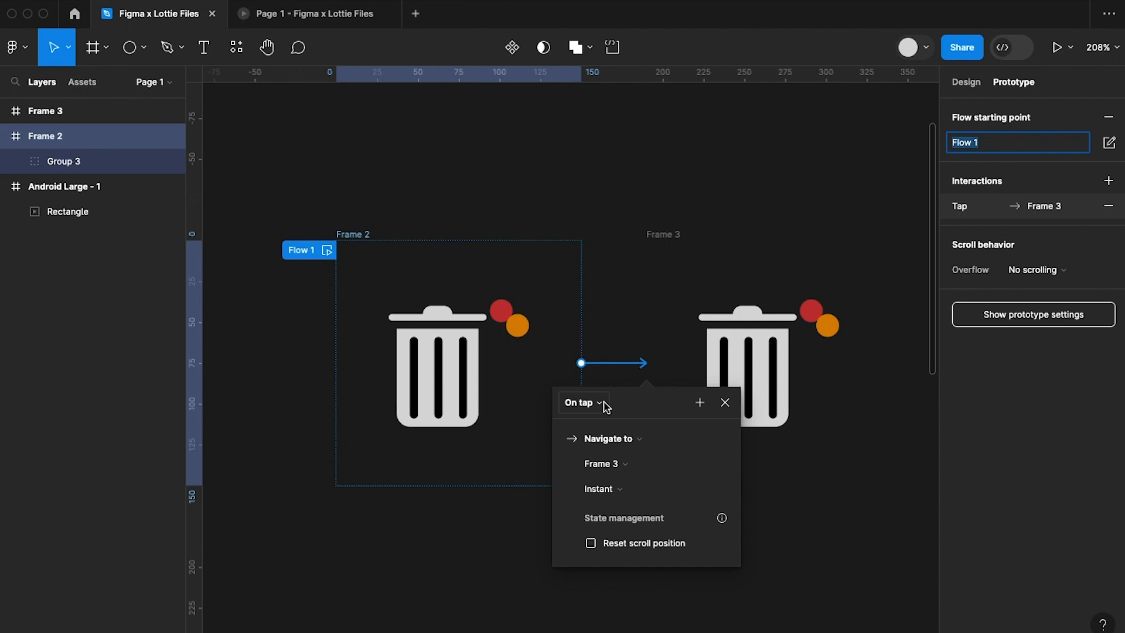
{"action": "left_click", "coordinate": [606, 407]}
{"action": "left_click", "coordinate": [596, 598]}
{"action": "left_click", "coordinate": [595, 432]}
{"action": "type", "text": "200"}
{"action": "key", "text": "Return"}
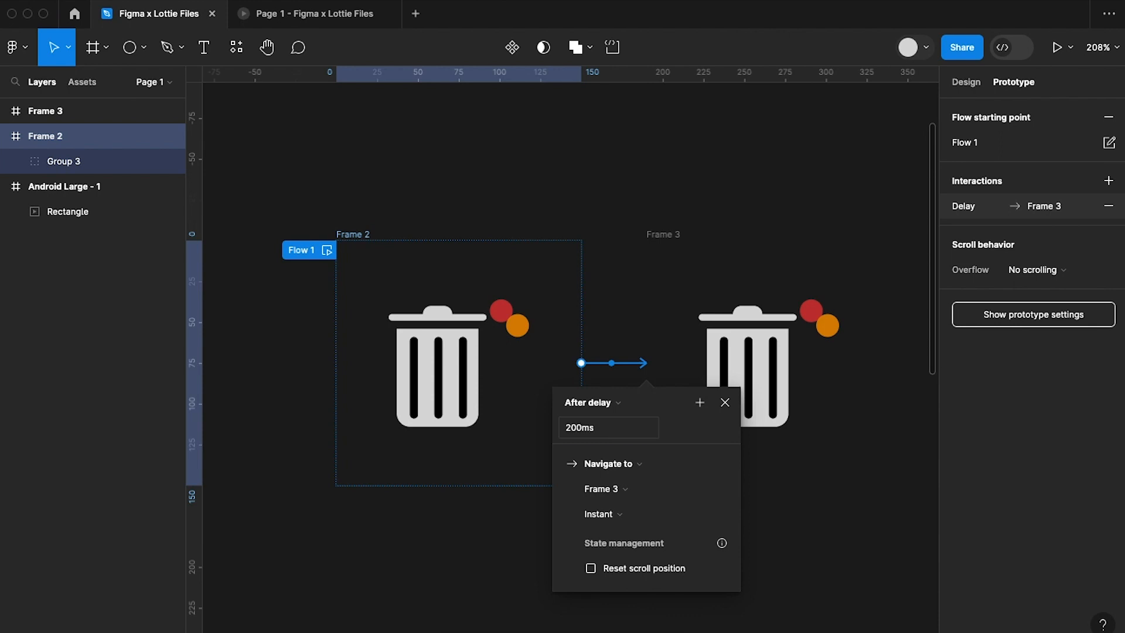
Set the transition from Frame 2 to Frame 3 to Smart animate with Ease in and out, and close its interaction settings.
{"action": "left_click", "coordinate": [633, 525]}
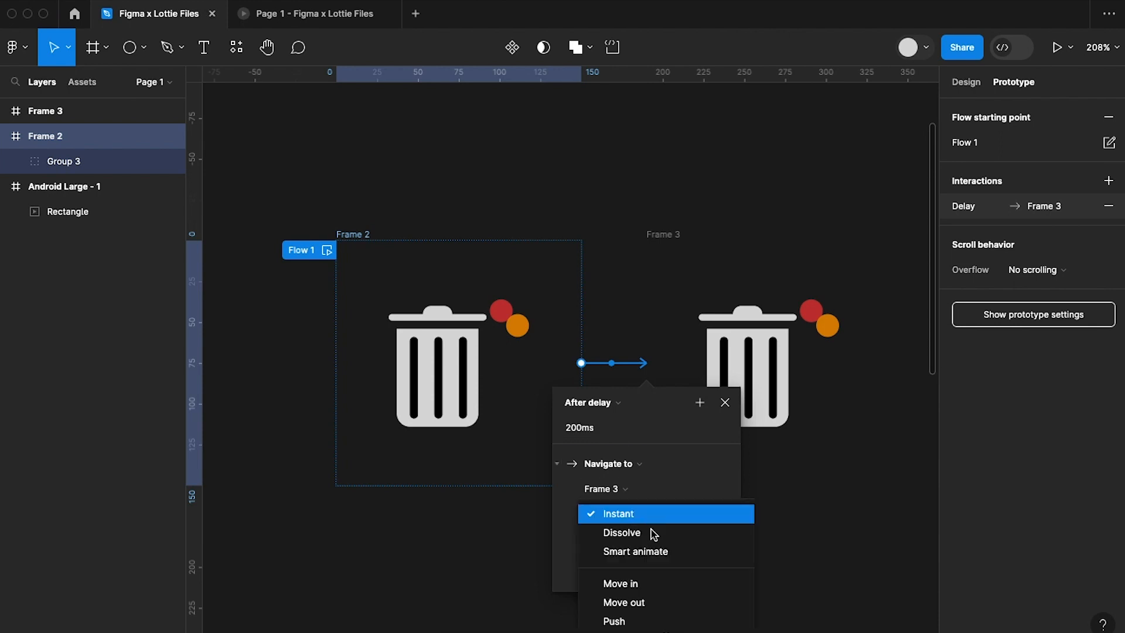
{"action": "left_click", "coordinate": [621, 551]}
{"action": "left_click", "coordinate": [693, 542]}
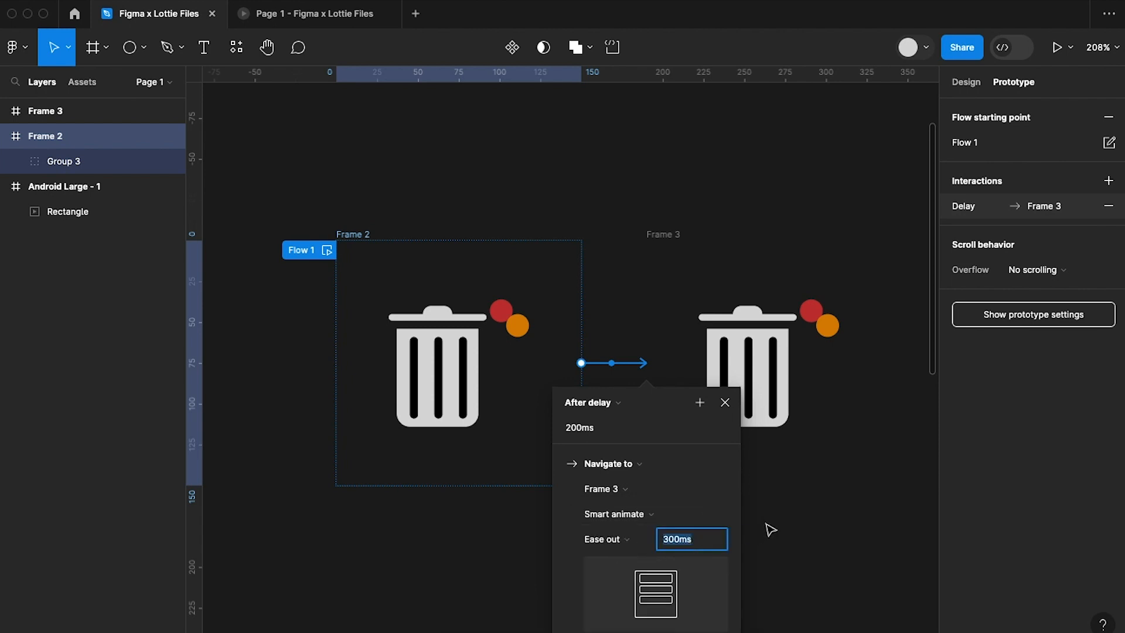
{"action": "left_click", "coordinate": [613, 539]}
{"action": "left_click", "coordinate": [657, 557]}
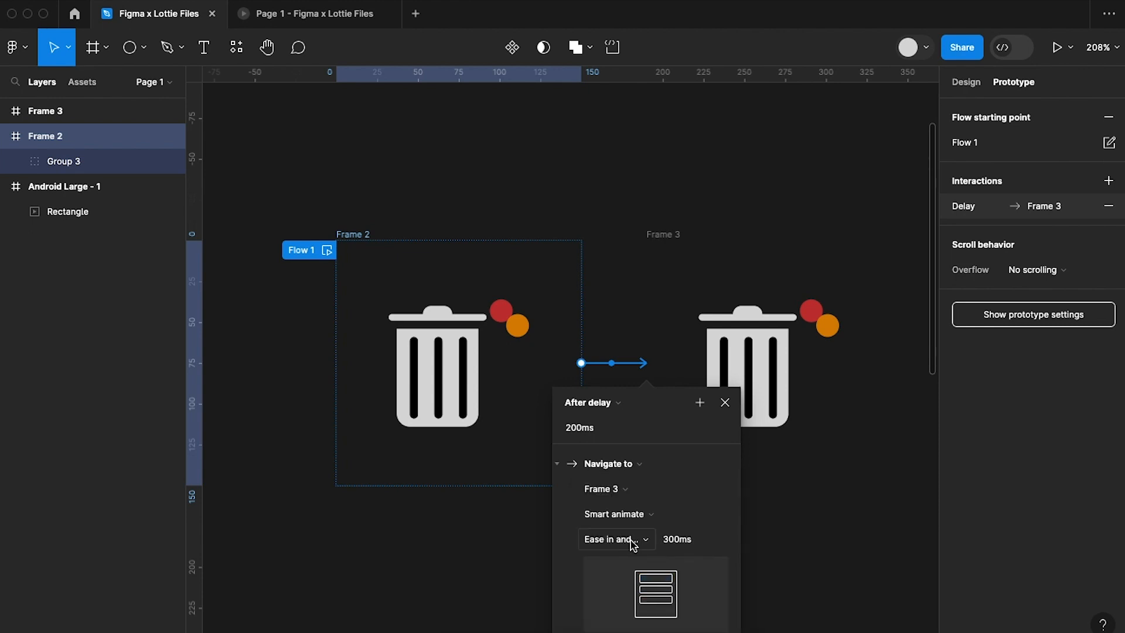
{"action": "left_click", "coordinate": [640, 541]}
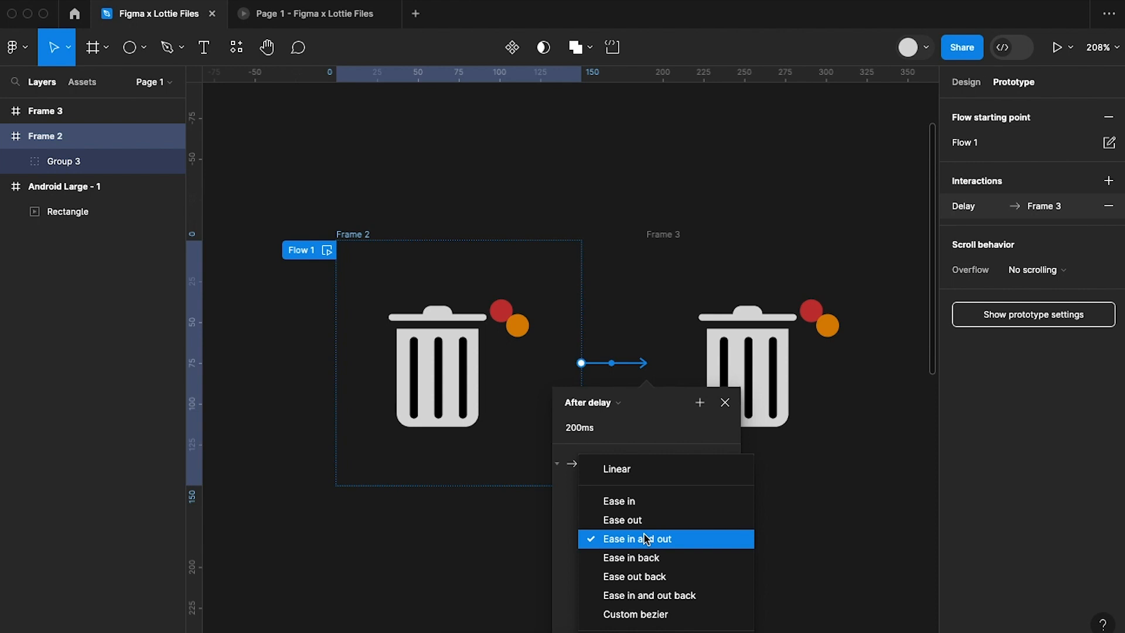
{"action": "left_click", "coordinate": [693, 440]}
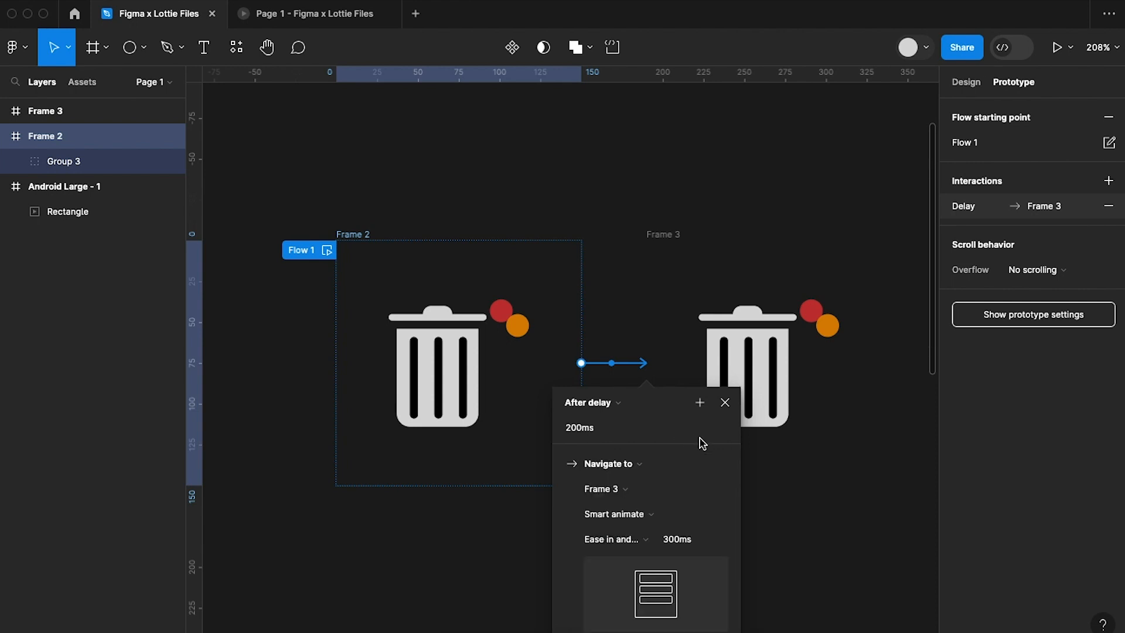
{"action": "left_click", "coordinate": [725, 403]}
Raise the bin lid group in Frame 3 by 20 px to Y 20.
{"action": "scroll", "coordinate": [749, 472], "scroll_direction": "right", "scroll_amount": 2}
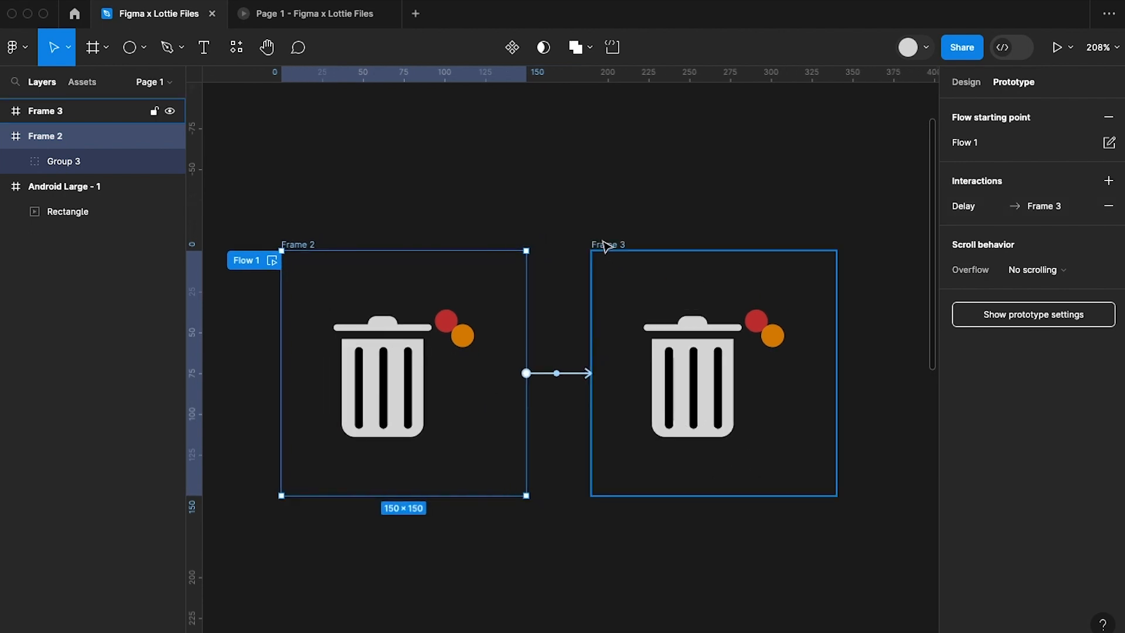
{"action": "double_click", "coordinate": [692, 332]}
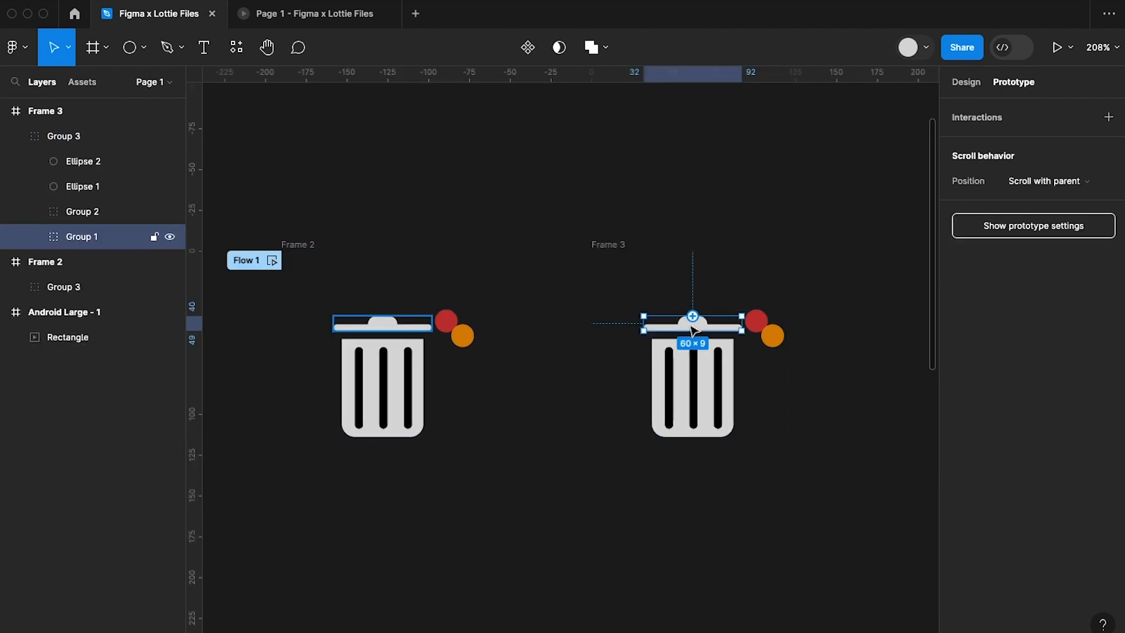
{"action": "key", "text": "shift+Up"}
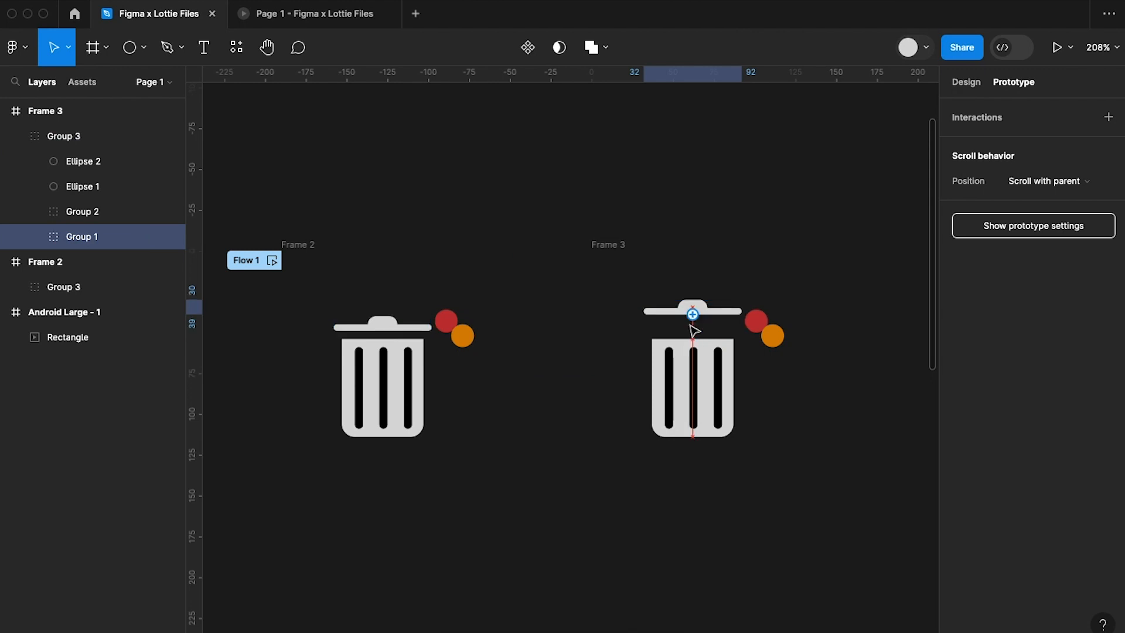
{"action": "key", "text": "shift+Up"}
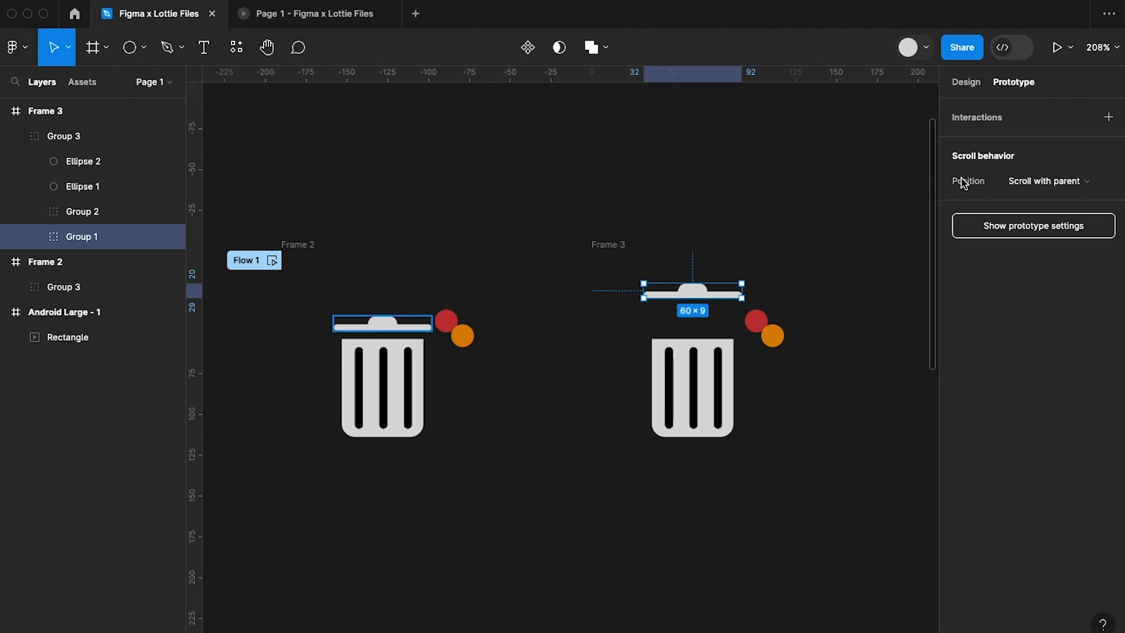
Rotate the raised bin lid in Frame 3 by 15°.
{"action": "left_click", "coordinate": [965, 85]}
{"action": "left_click", "coordinate": [997, 250]}
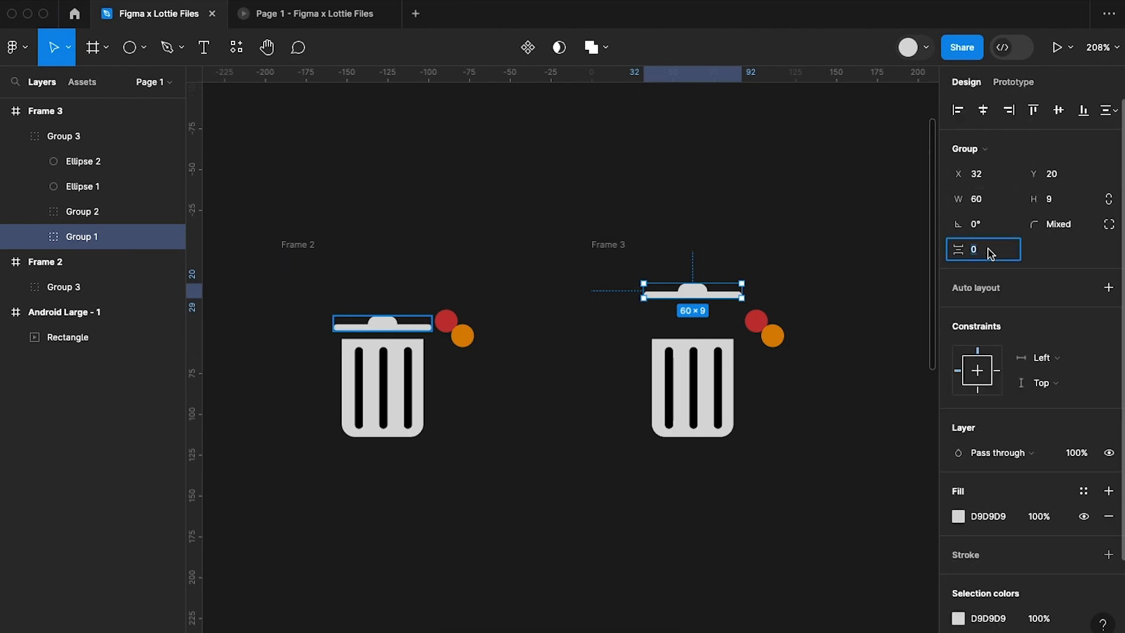
{"action": "left_click", "coordinate": [994, 227]}
{"action": "type", "text": "15"}
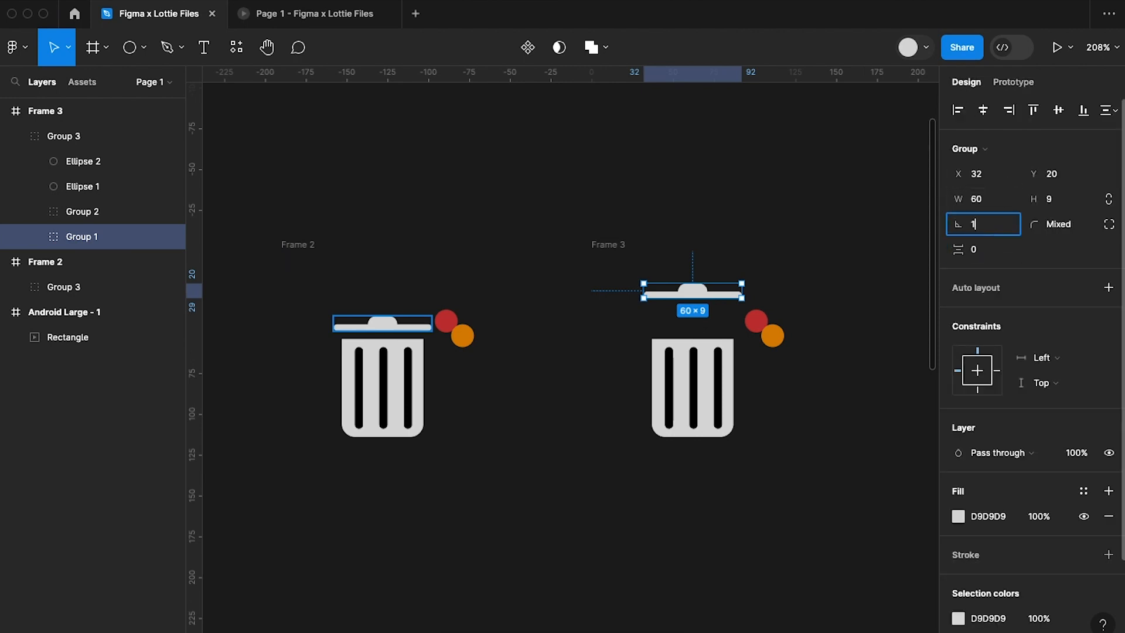
{"action": "key", "text": "Return"}
{"action": "left_click", "coordinate": [802, 472]}
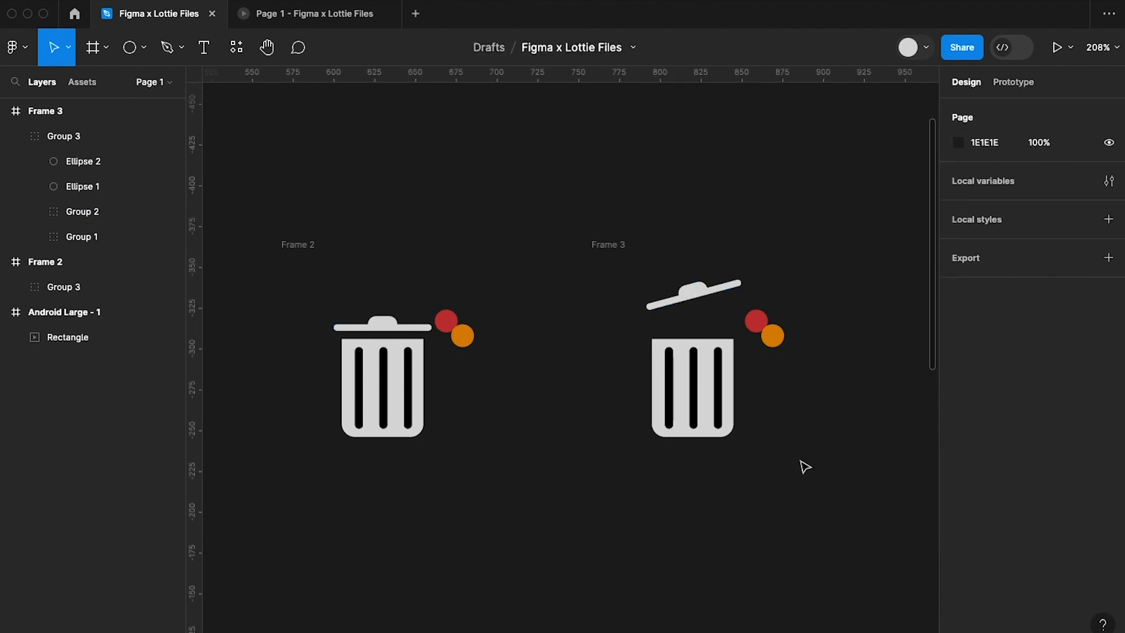
Duplicate Frame 3 with its tilted lid, placing the copy beside it.
{"action": "left_click", "coordinate": [601, 253]}
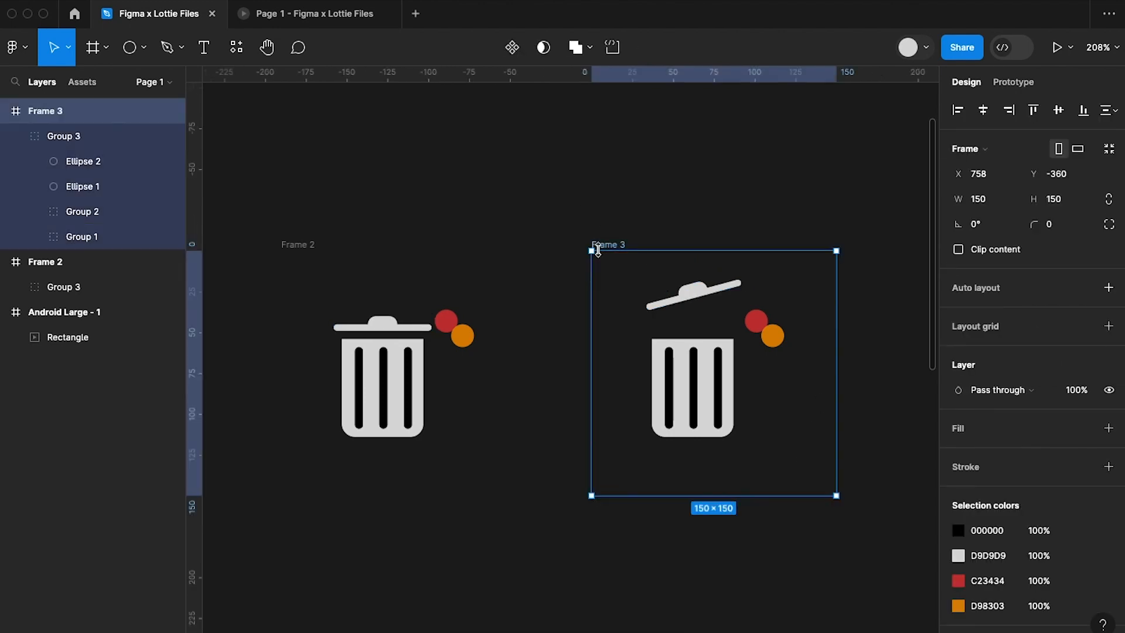
{"action": "key", "text": "ctrl+d"}
{"action": "scroll", "coordinate": [613, 267], "scroll_direction": "right", "scroll_amount": 5}
{"action": "scroll", "coordinate": [633, 292], "scroll_direction": "left", "scroll_amount": 1}
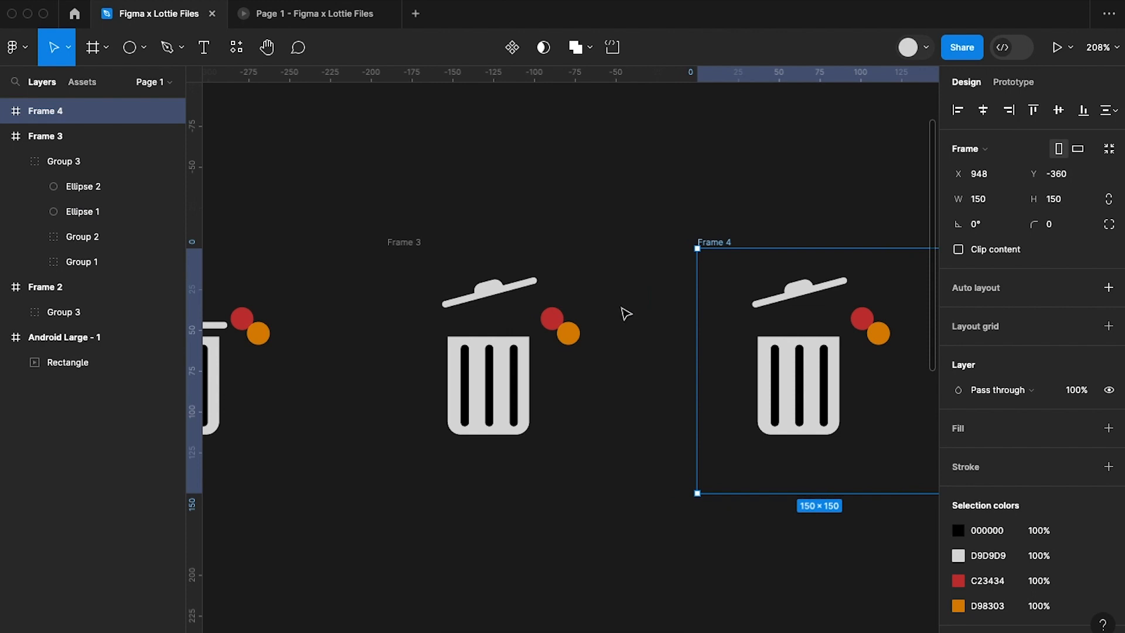
Connect Frame 3 to Frame 4 with a prototype interaction.
{"action": "scroll", "coordinate": [626, 314], "scroll_direction": "down", "scroll_amount": 5}
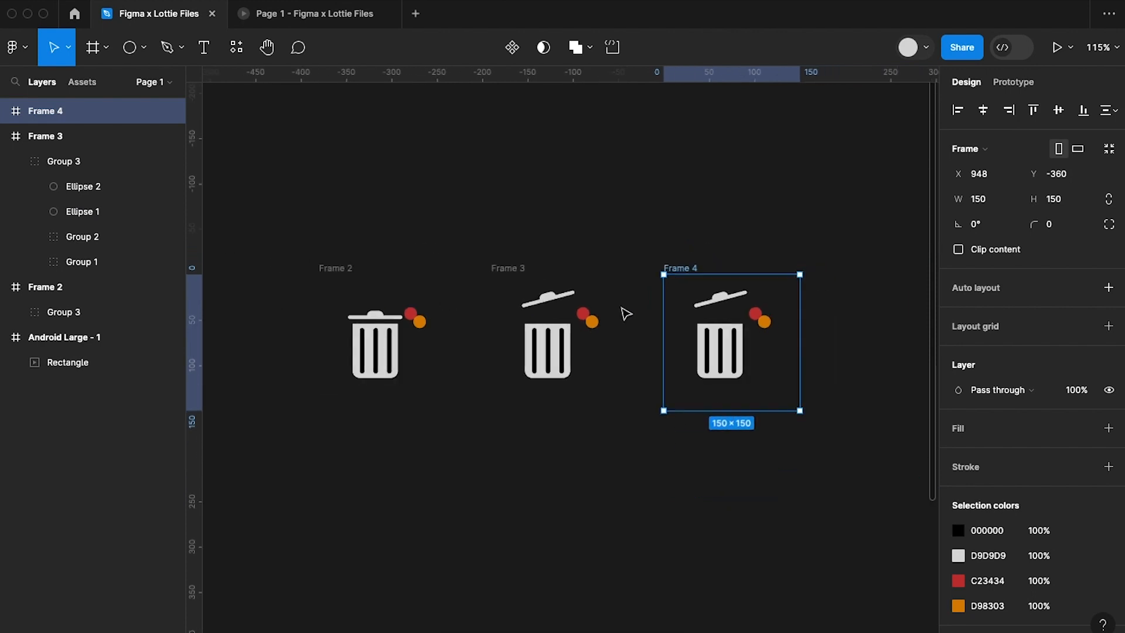
{"action": "left_click", "coordinate": [514, 270]}
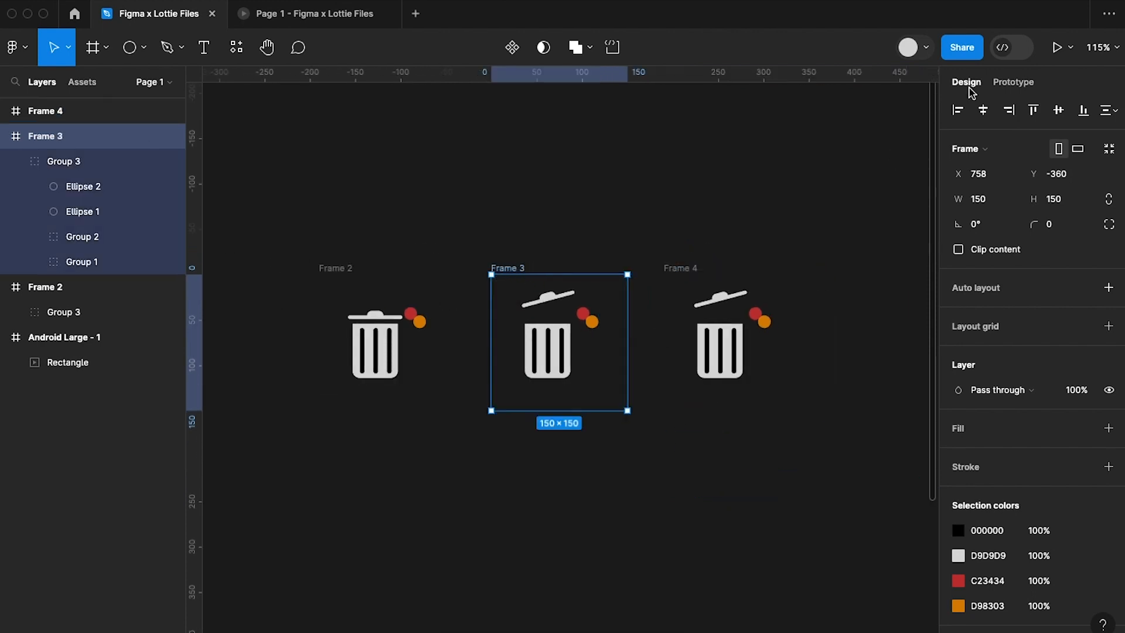
{"action": "left_click", "coordinate": [1018, 85]}
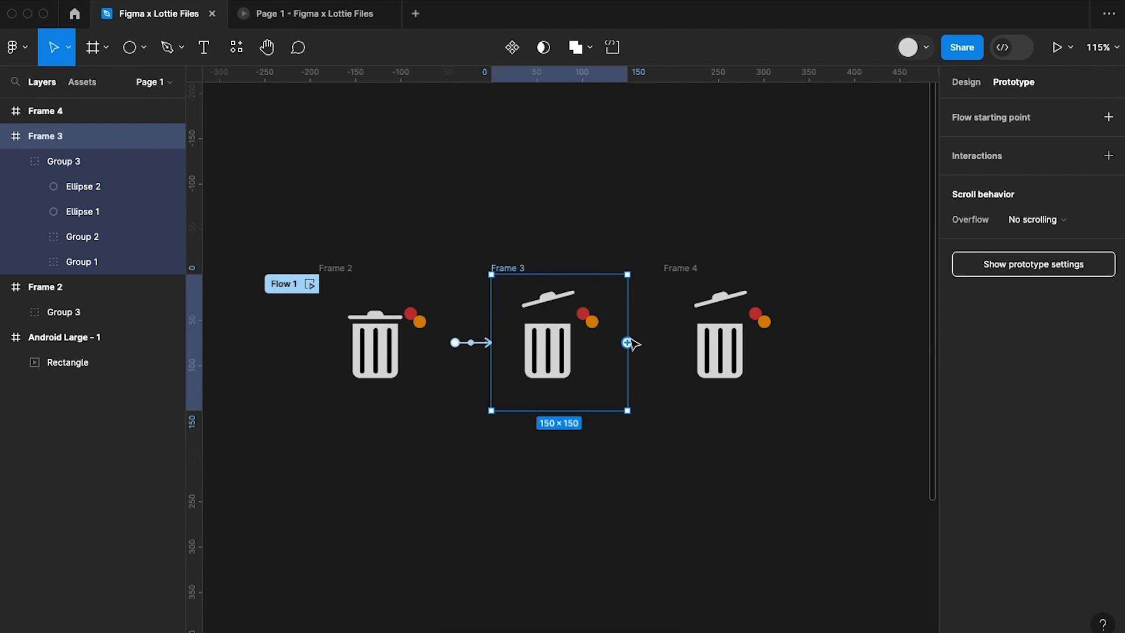
{"action": "left_click_drag", "start_coordinate": [629, 345], "coordinate": [712, 363]}
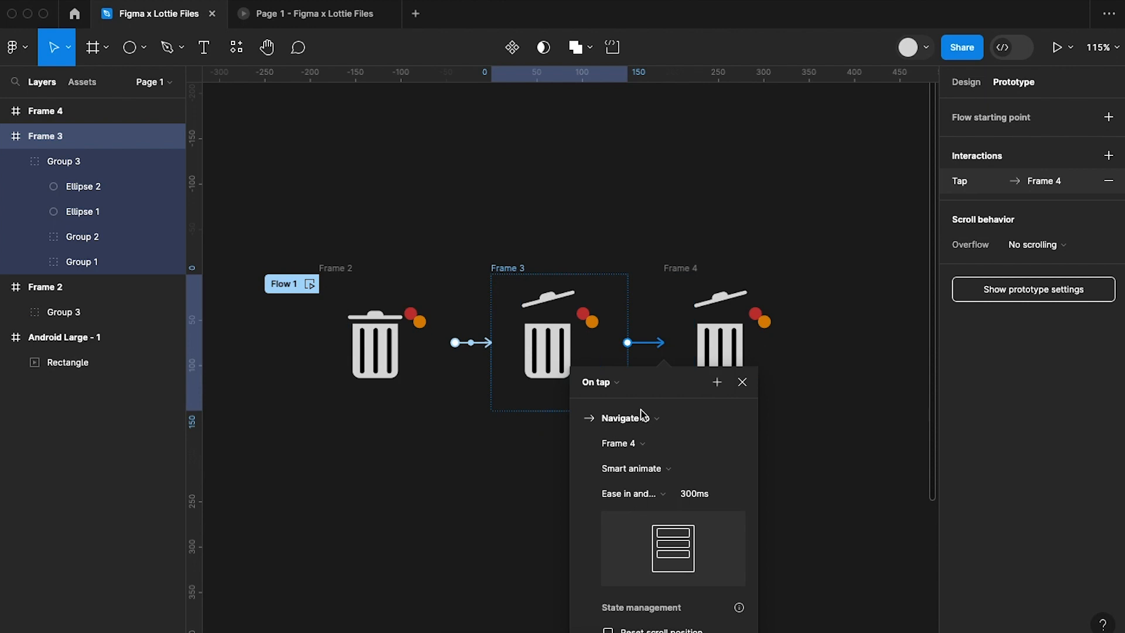
Set the Frame 3 to Frame 4 interaction to trigger After delay at 200 ms and close its settings.
{"action": "left_click", "coordinate": [614, 384]}
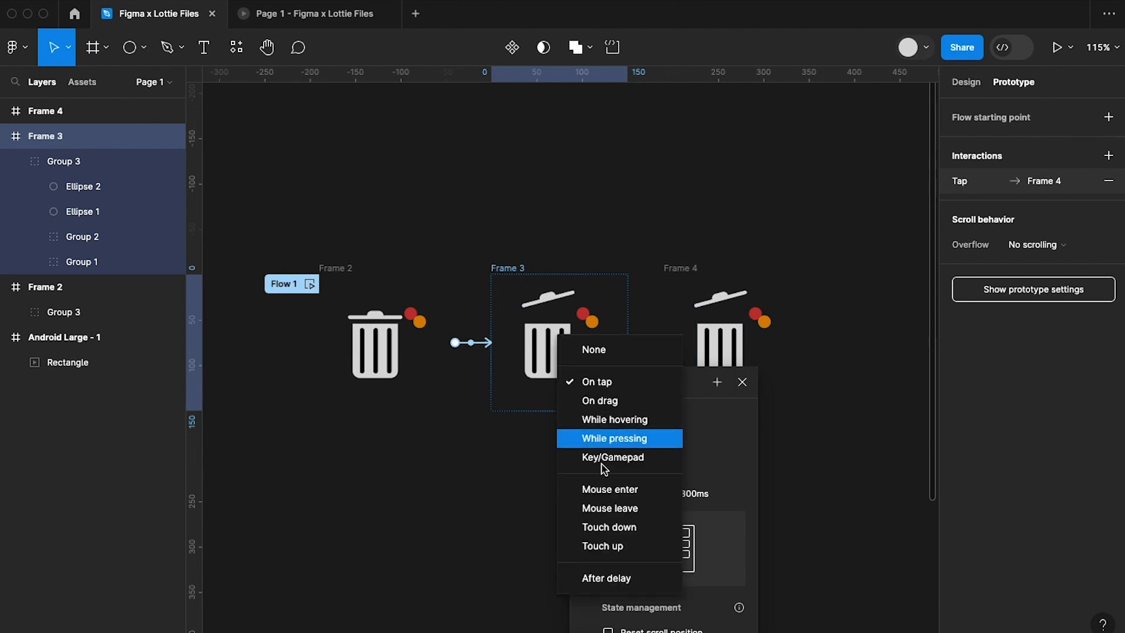
{"action": "left_click", "coordinate": [606, 579]}
{"action": "left_click", "coordinate": [615, 412]}
{"action": "type", "text": "200"}
{"action": "key", "text": "Return"}
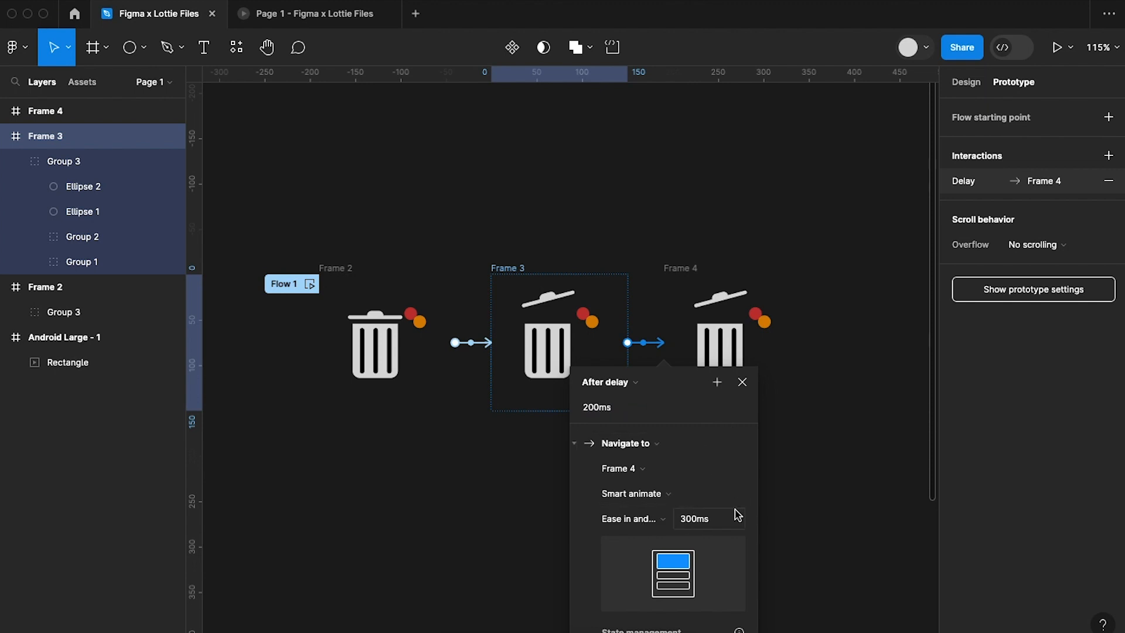
{"action": "left_click", "coordinate": [743, 382]}
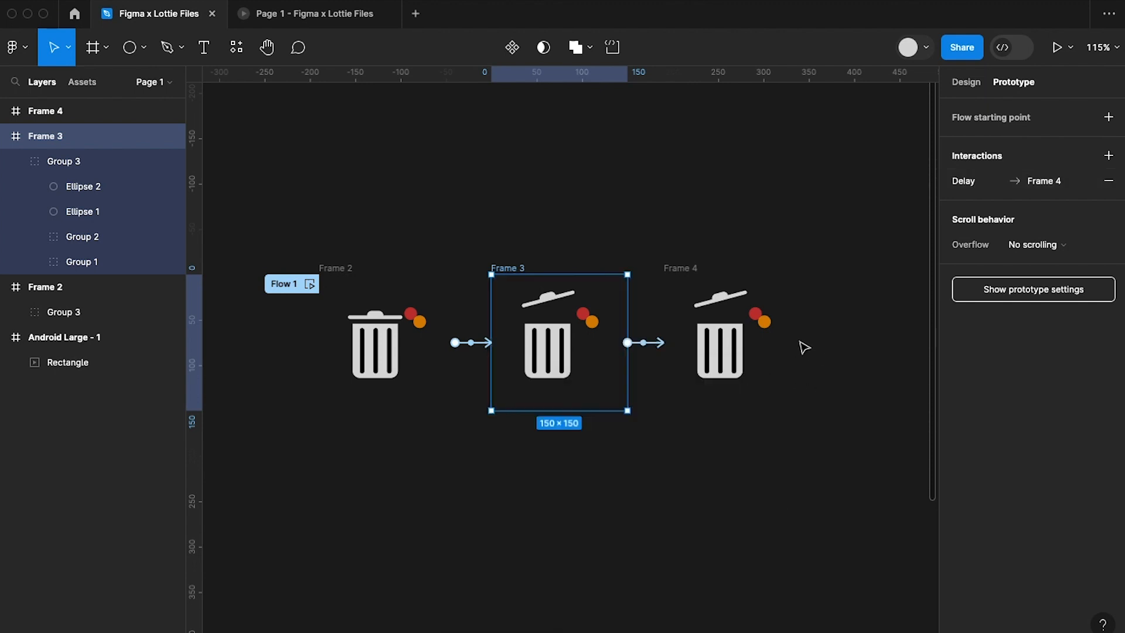
Move the red circle in Frame 4 over the bin opening, just beneath the tilted lid.
{"action": "left_click", "coordinate": [679, 269]}
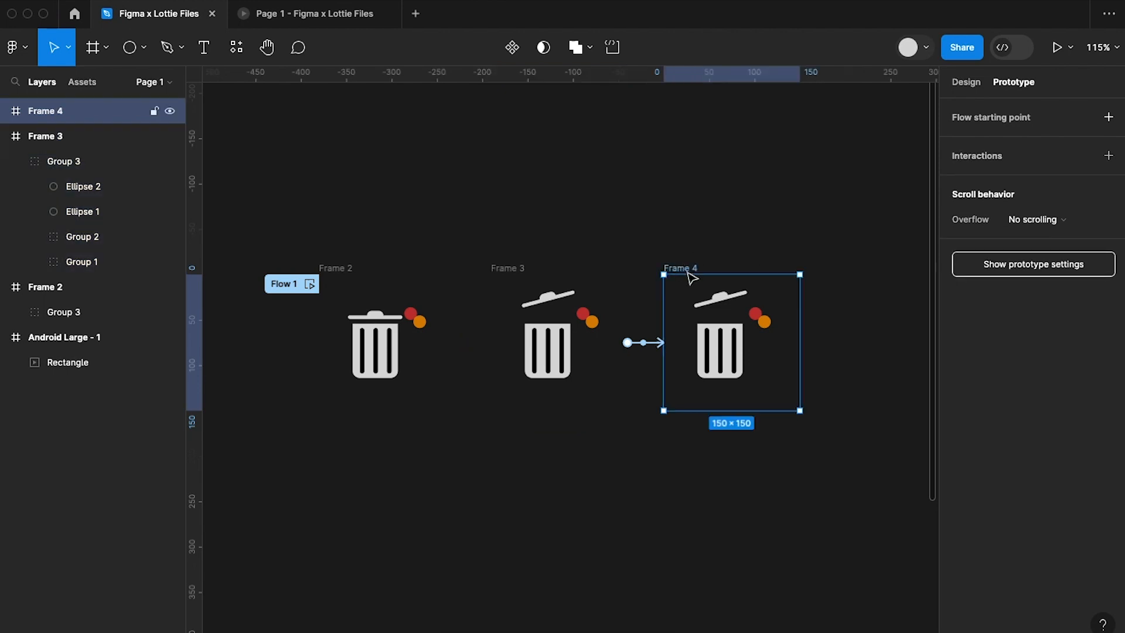
{"action": "scroll", "coordinate": [726, 296], "scroll_direction": "up", "scroll_amount": 5}
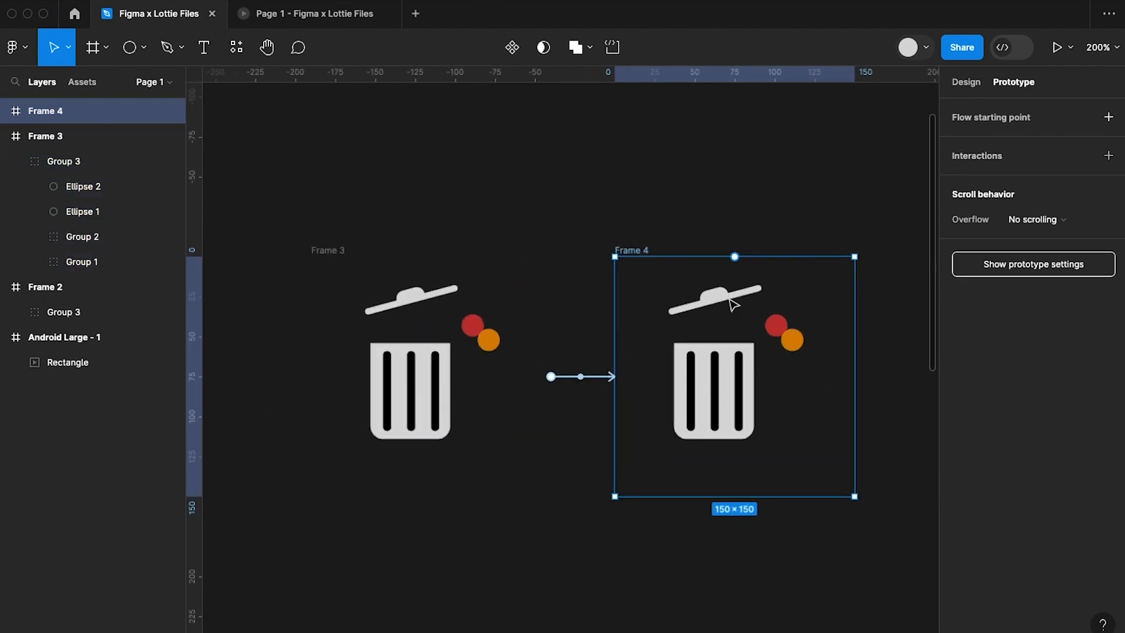
{"action": "double_click", "coordinate": [778, 330]}
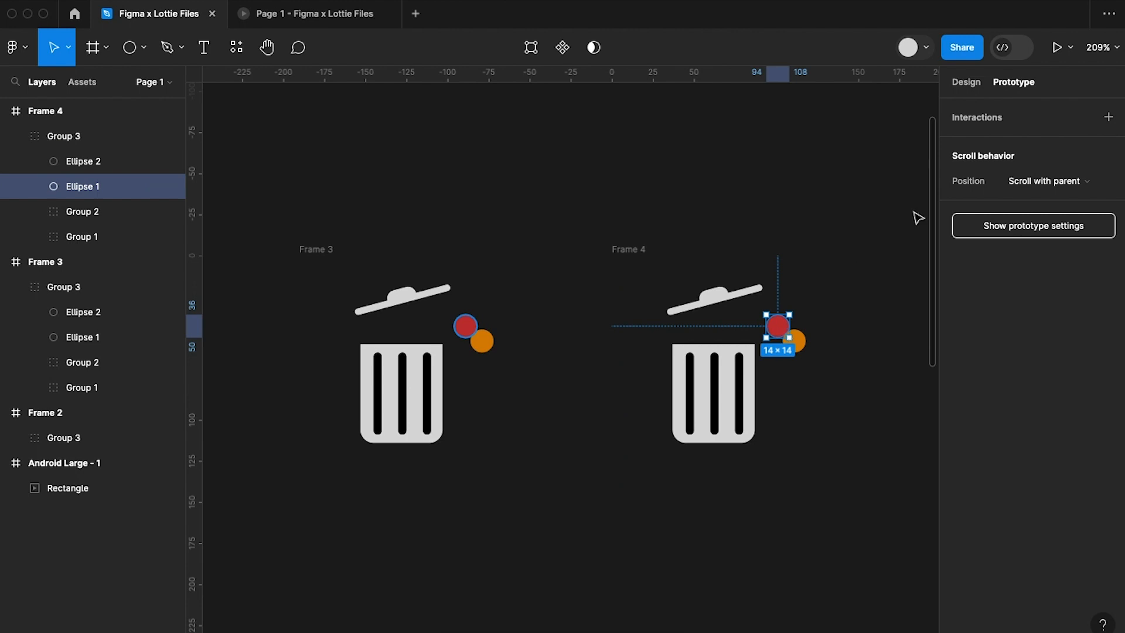
{"action": "left_click", "coordinate": [970, 91]}
{"action": "left_click_drag", "start_coordinate": [778, 330], "coordinate": [717, 326]}
{"action": "left_click", "coordinate": [850, 258]}
Duplicate Frame 4 with its repositioned red circle, placing the copy beside it.
{"action": "scroll", "coordinate": [733, 250], "scroll_direction": "right", "scroll_amount": 1}
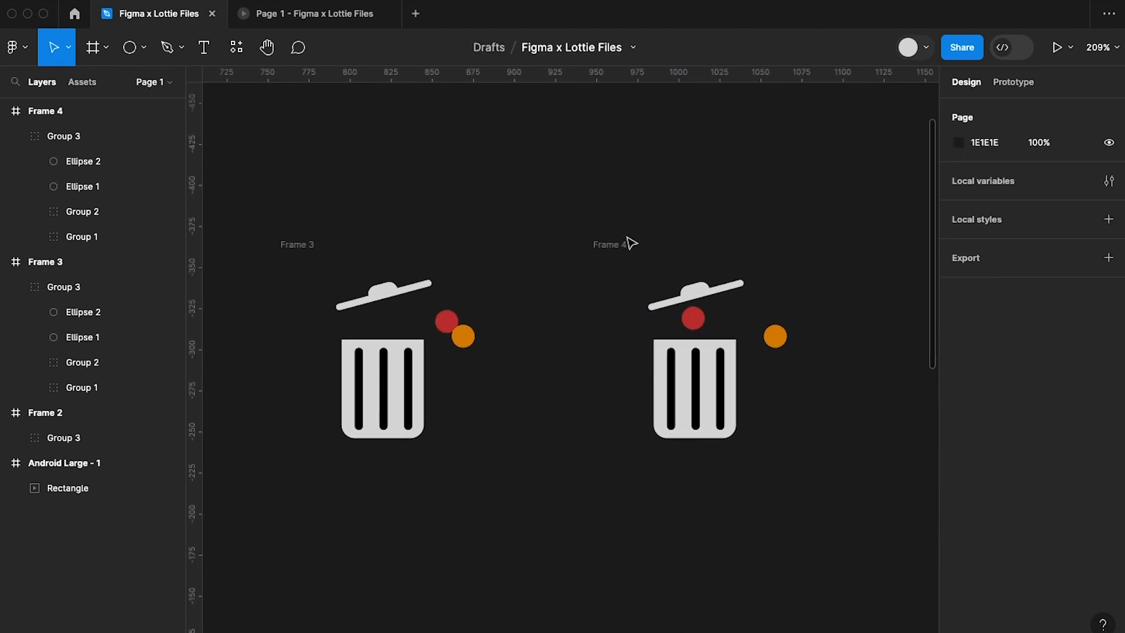
{"action": "left_click", "coordinate": [619, 243]}
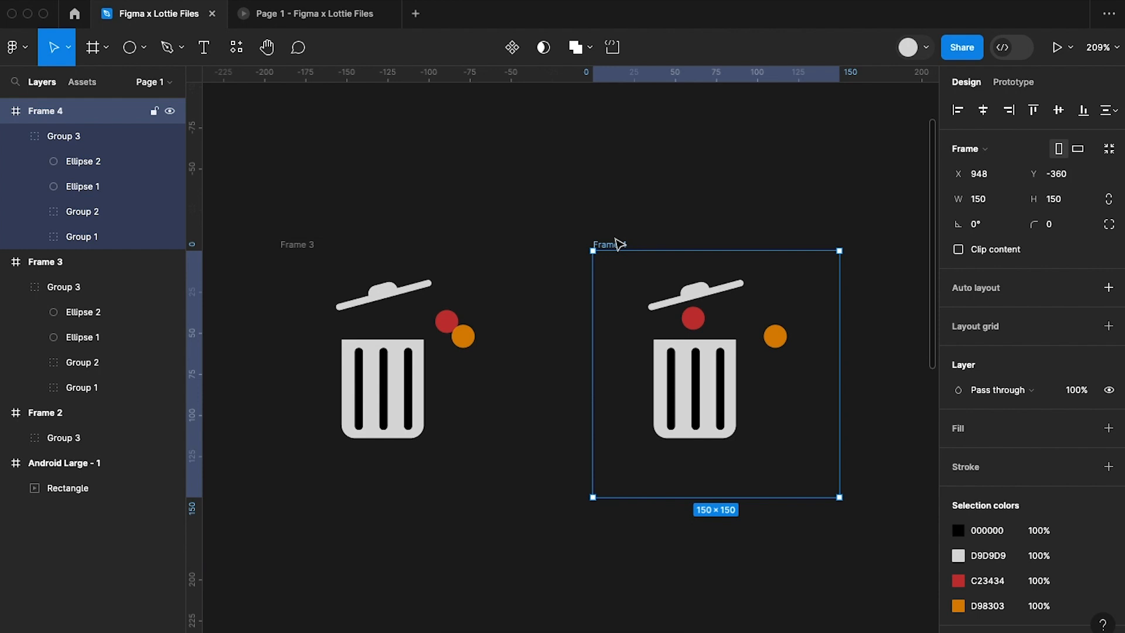
{"action": "key", "text": "ctrl+d"}
Connect Frame 4 to Frame 5 with a prototype interaction.
{"action": "scroll", "coordinate": [618, 243], "scroll_direction": "down", "scroll_amount": 5}
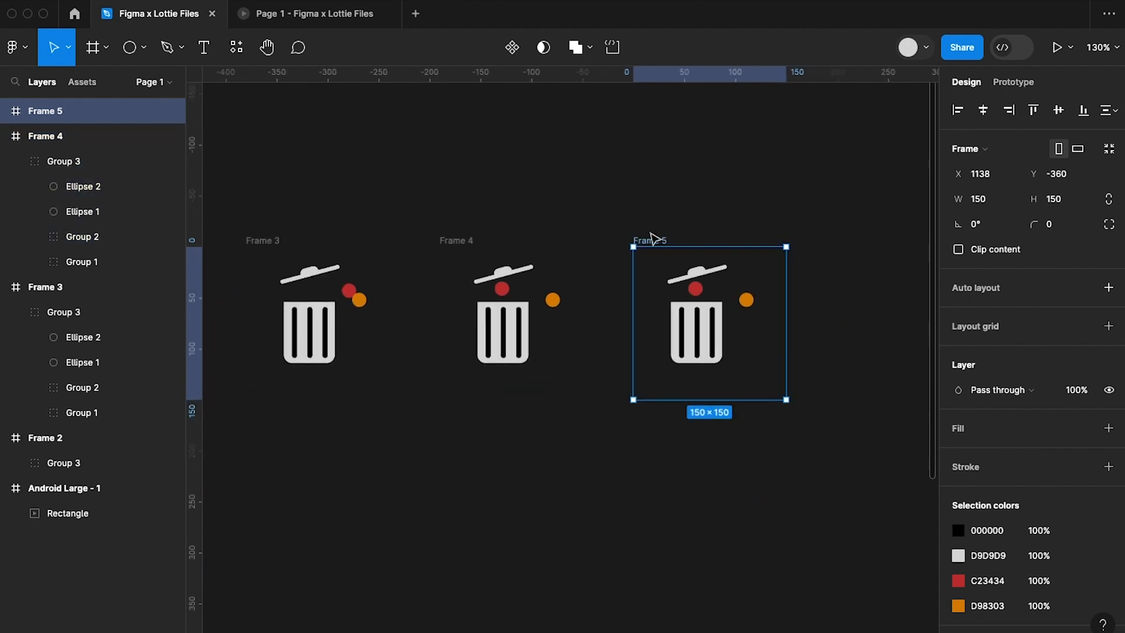
{"action": "left_click", "coordinate": [467, 243]}
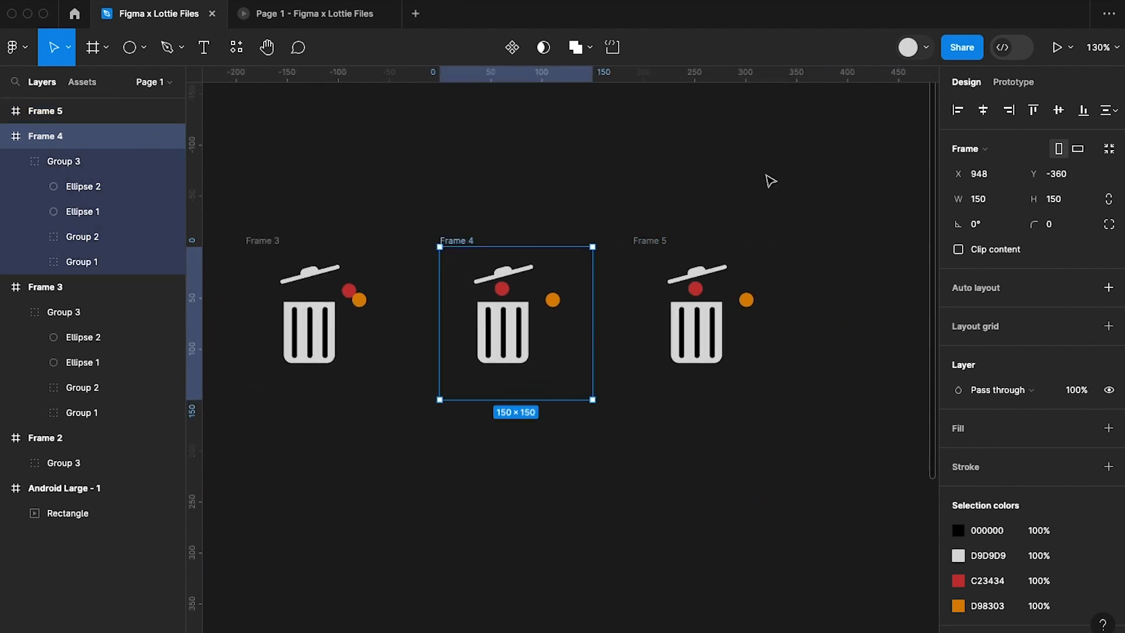
{"action": "left_click", "coordinate": [1008, 85]}
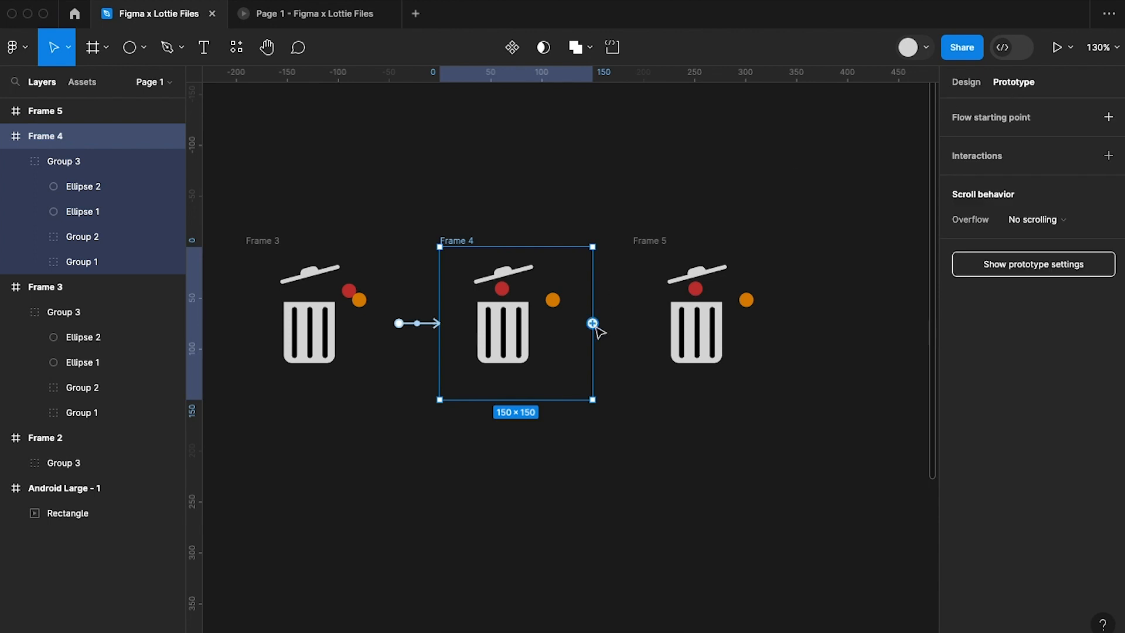
{"action": "left_click_drag", "start_coordinate": [593, 323], "coordinate": [709, 352]}
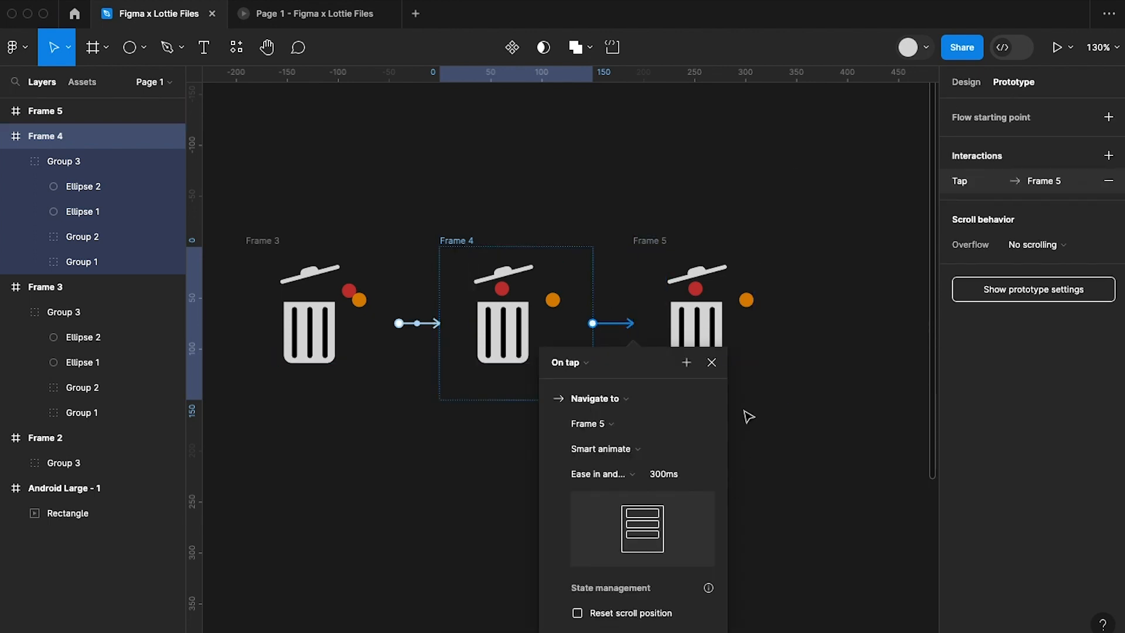
Set the Frame 4 to Frame 5 interaction to trigger After delay at 200 ms and close its settings.
{"action": "left_click", "coordinate": [588, 365]}
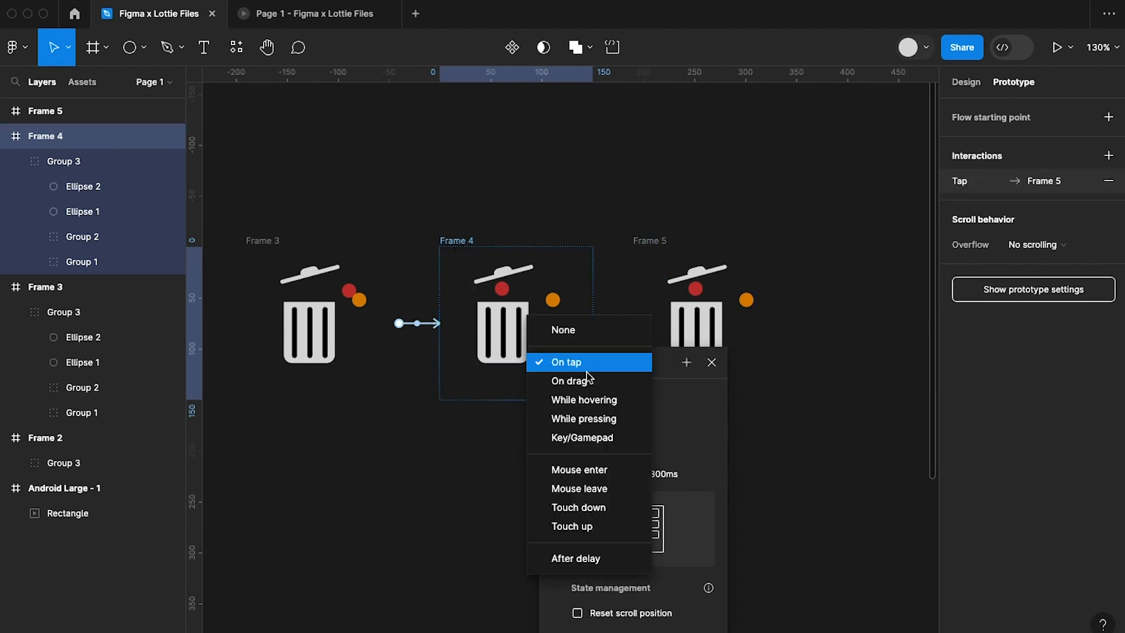
{"action": "left_click", "coordinate": [584, 557]}
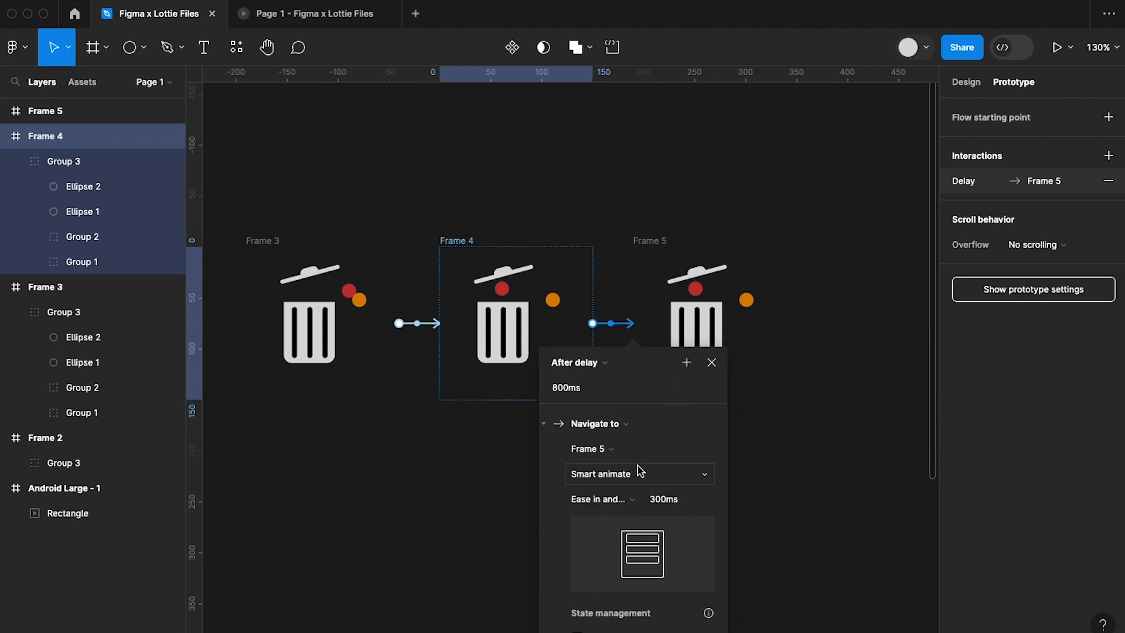
{"action": "left_click", "coordinate": [582, 384]}
{"action": "type", "text": "200"}
{"action": "key", "text": "Return"}
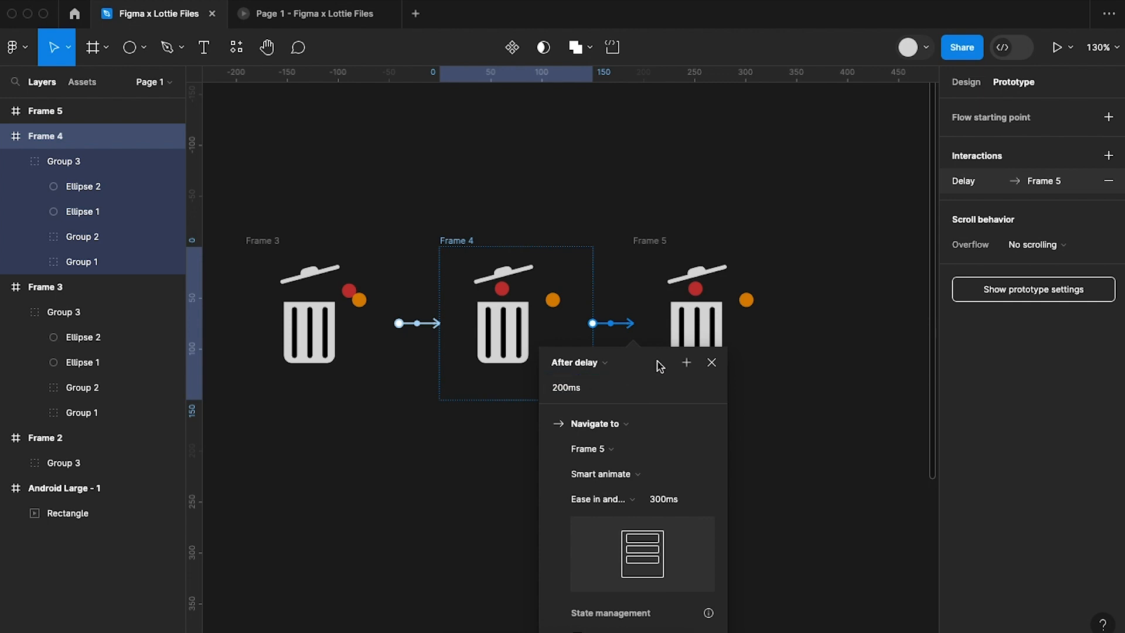
{"action": "left_click", "coordinate": [712, 362]}
Move the orange circle in Frame 5 under the lid so it overlaps the red circle.
{"action": "left_click", "coordinate": [799, 463]}
{"action": "scroll", "coordinate": [802, 464], "scroll_direction": "up", "scroll_amount": 1}
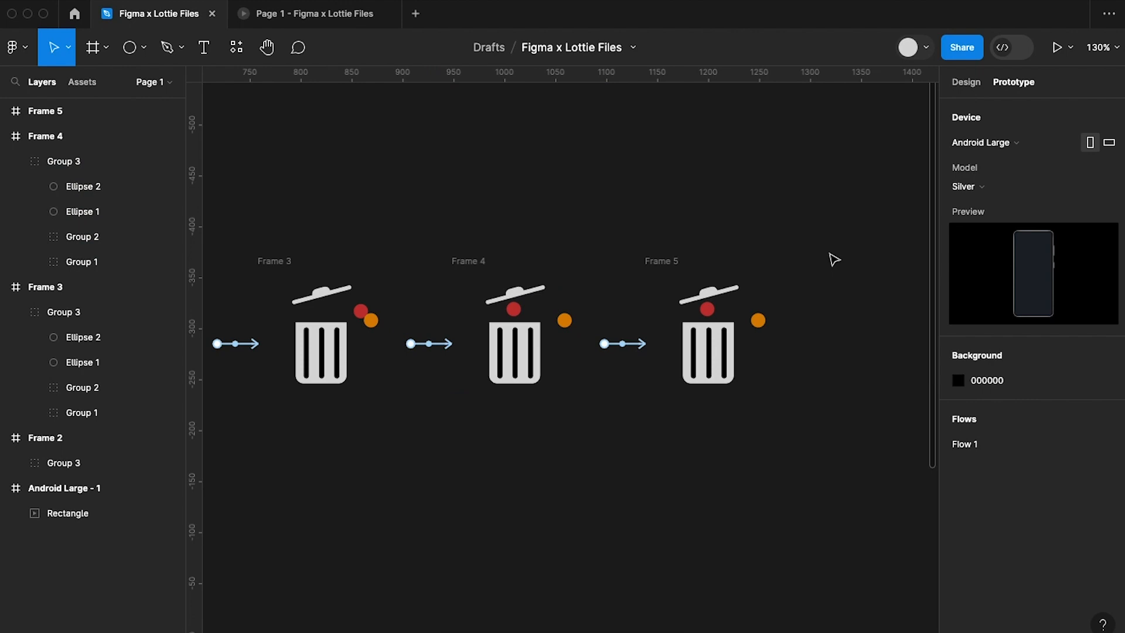
{"action": "double_click", "coordinate": [759, 322]}
{"action": "scroll", "coordinate": [760, 326], "scroll_direction": "up", "scroll_amount": 5}
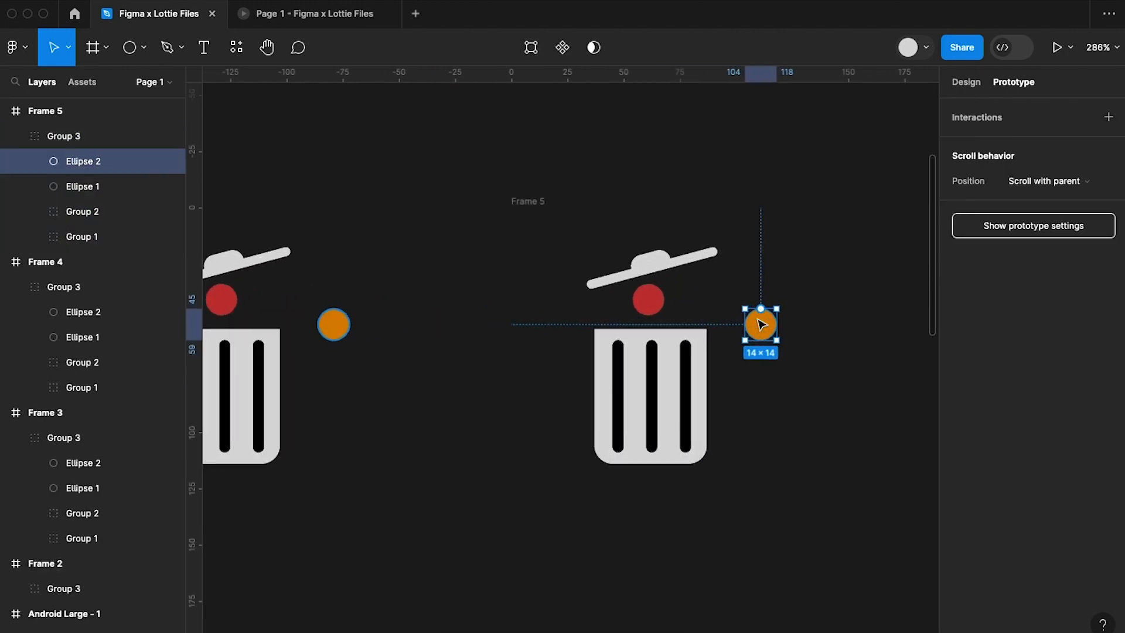
{"action": "left_click_drag", "start_coordinate": [761, 331], "coordinate": [673, 302]}
{"action": "left_click", "coordinate": [791, 263]}
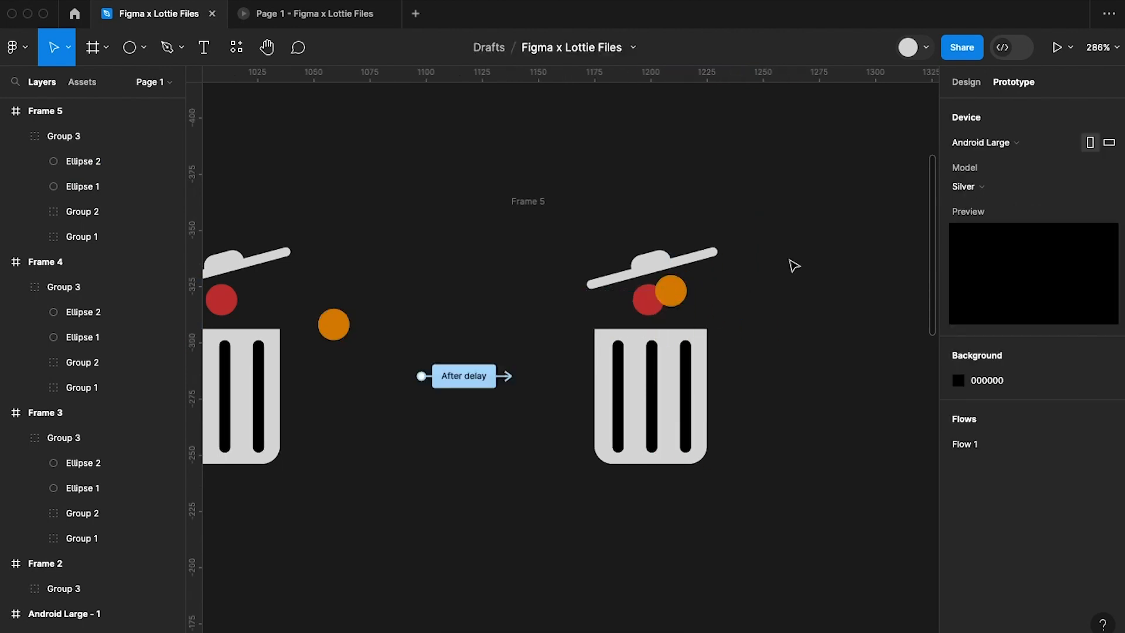
Duplicate Frame 5 with both circles under the lid, placing the copy beside it.
{"action": "scroll", "coordinate": [791, 263], "scroll_direction": "down", "scroll_amount": 2}
{"action": "left_click", "coordinate": [579, 212]}
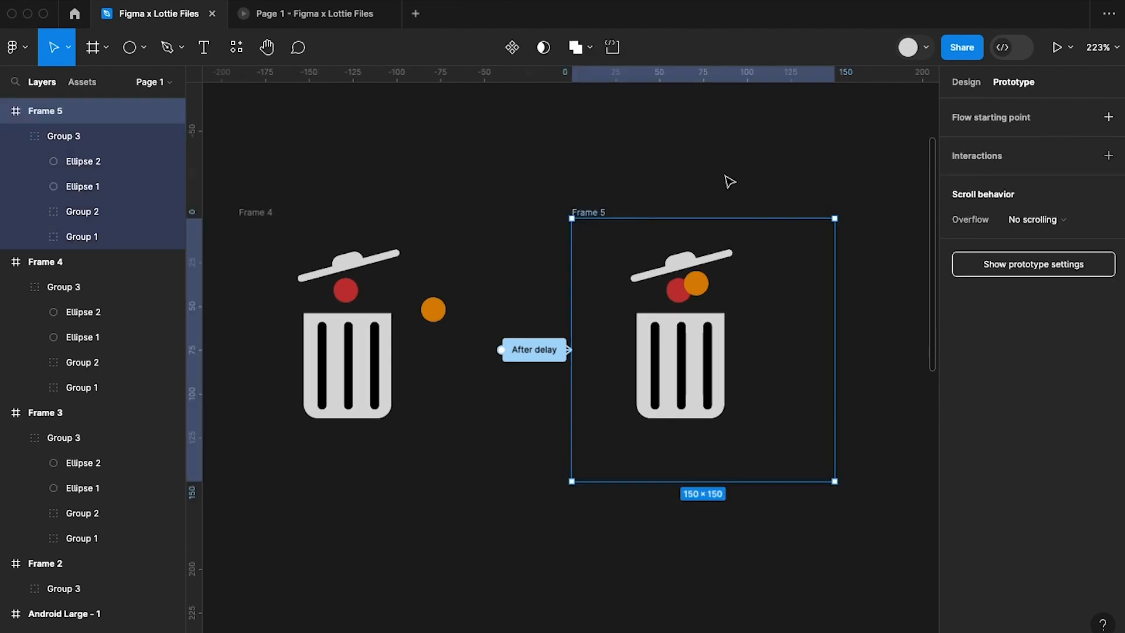
{"action": "key", "text": "ctrl+d"}
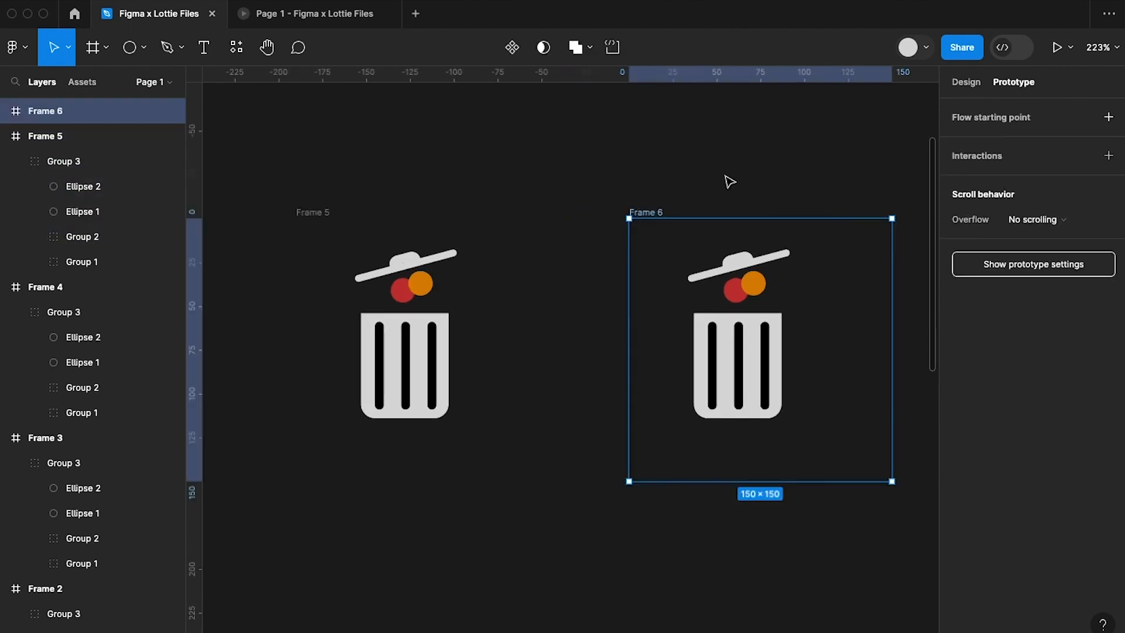
Connect Frame 5 to Frame 6 with a prototype interaction.
{"action": "scroll", "coordinate": [730, 181], "scroll_direction": "down", "scroll_amount": 3}
{"action": "left_click", "coordinate": [515, 199]}
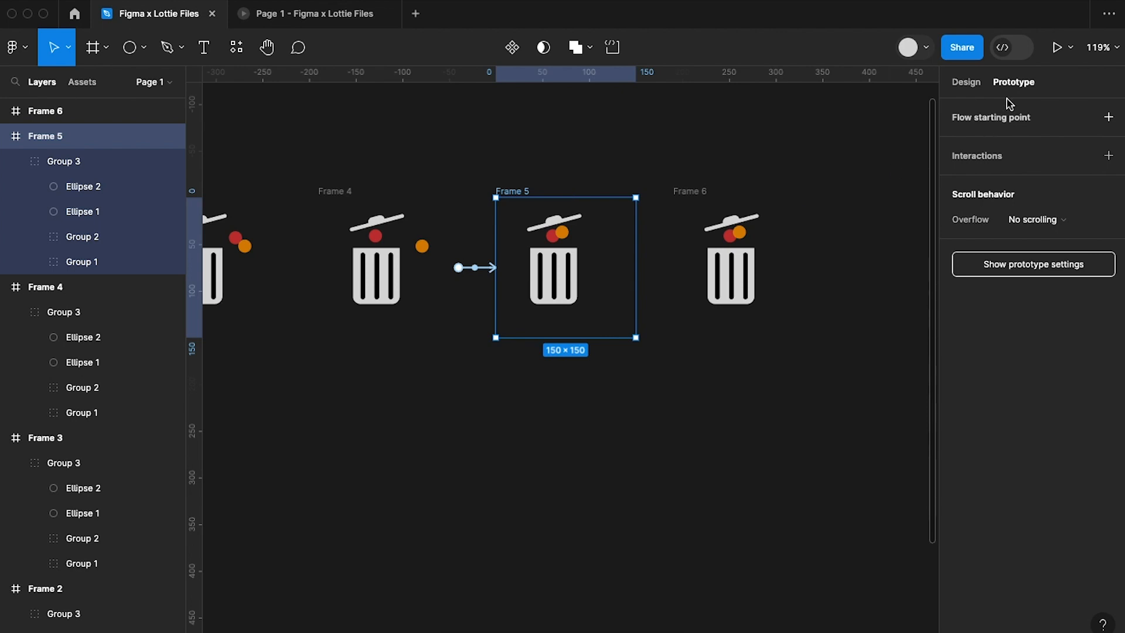
{"action": "left_click_drag", "start_coordinate": [636, 267], "coordinate": [751, 234]}
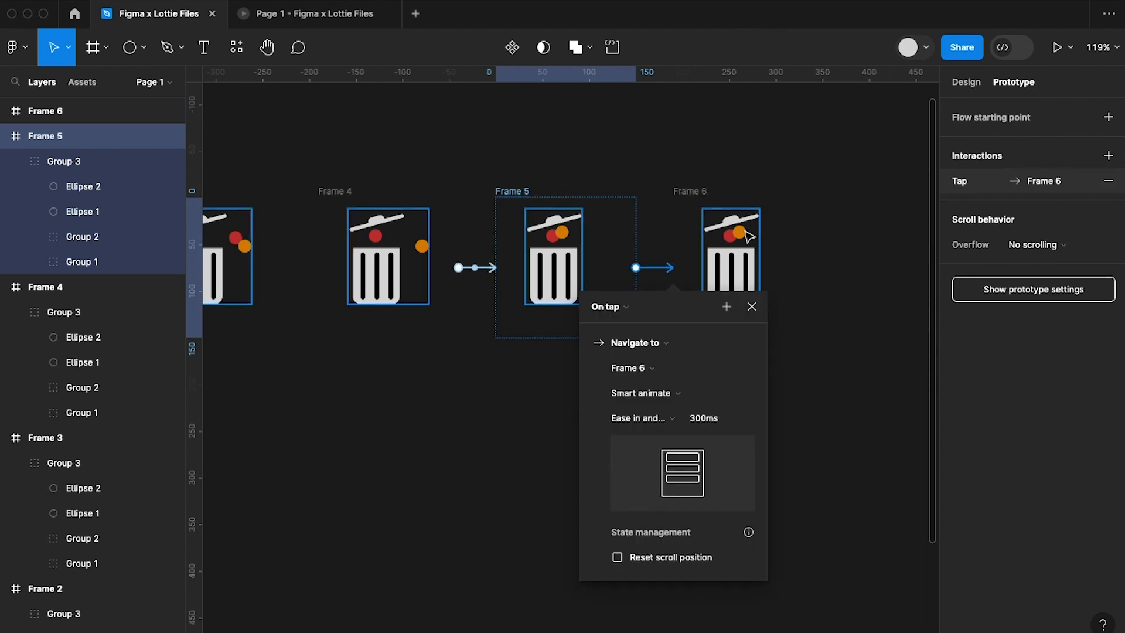
{"action": "scroll", "coordinate": [745, 235], "scroll_direction": "up", "scroll_amount": 3}
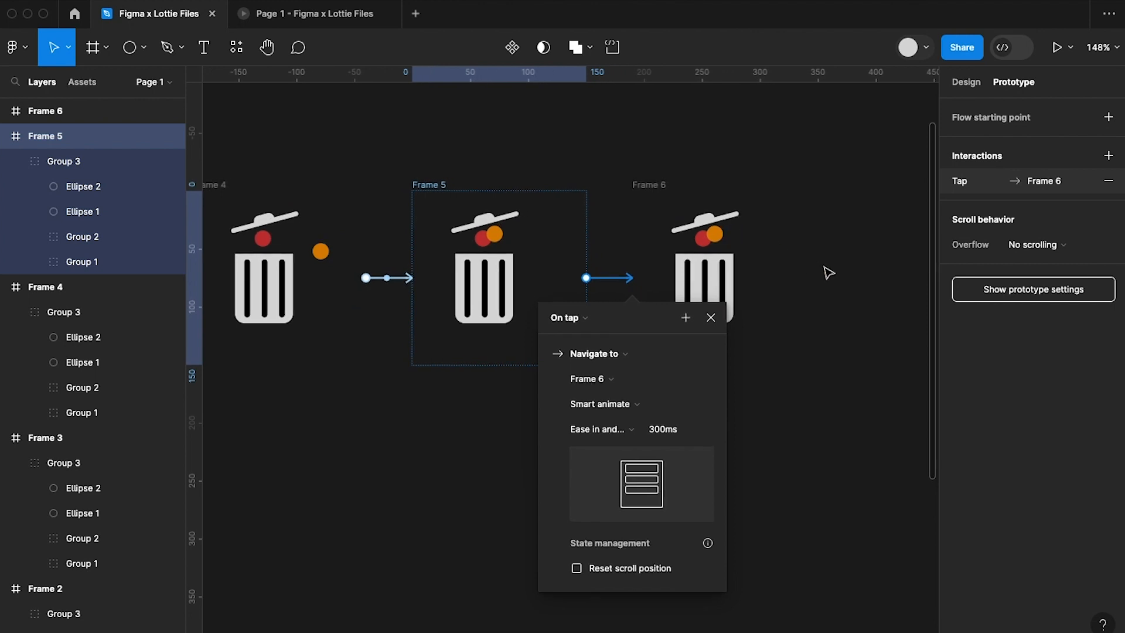
Set the Frame 5 to Frame 6 interaction to trigger After delay, enter its delay time, and close its settings.
{"action": "left_click", "coordinate": [571, 319]}
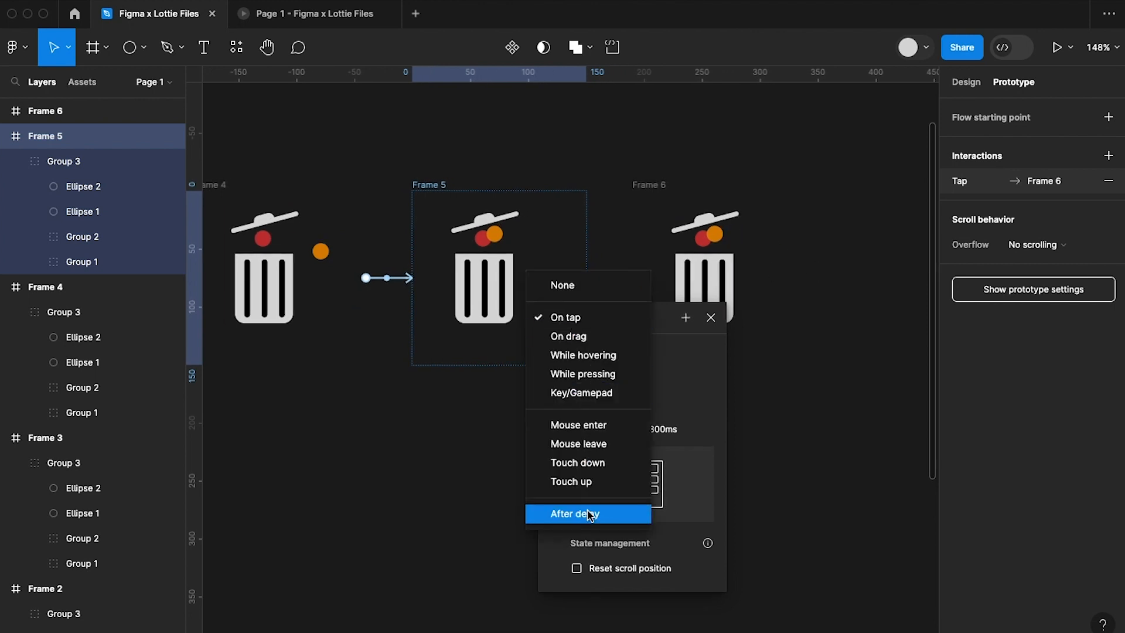
{"action": "left_click", "coordinate": [590, 513]}
{"action": "left_click", "coordinate": [566, 343]}
{"action": "type", "text": "200"}
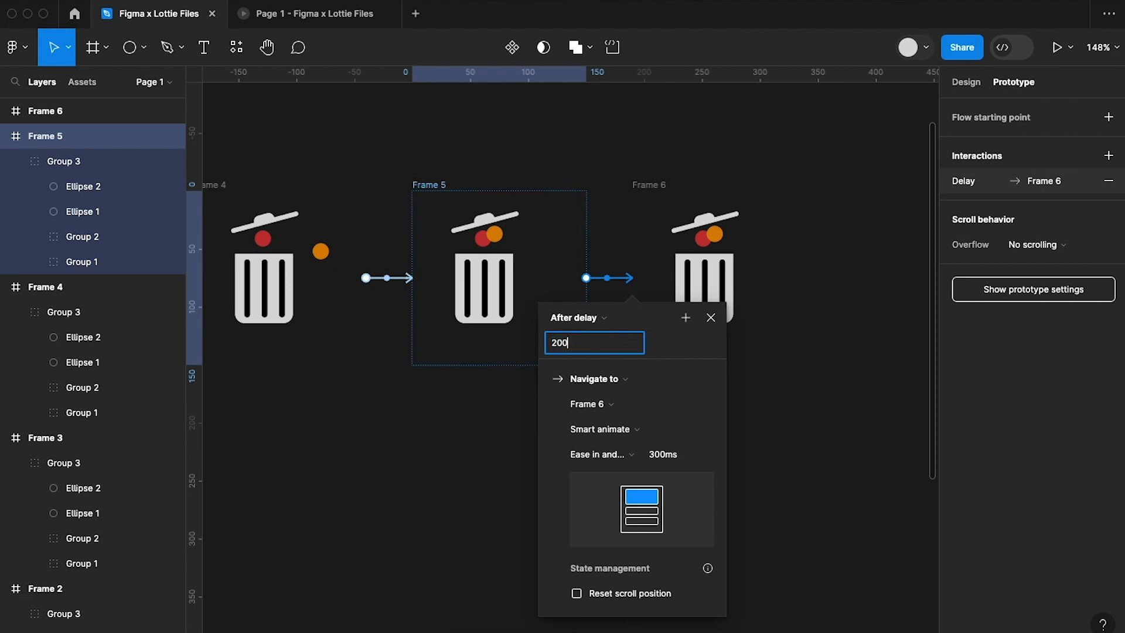
{"action": "key", "text": "Return"}
{"action": "left_click", "coordinate": [877, 443]}
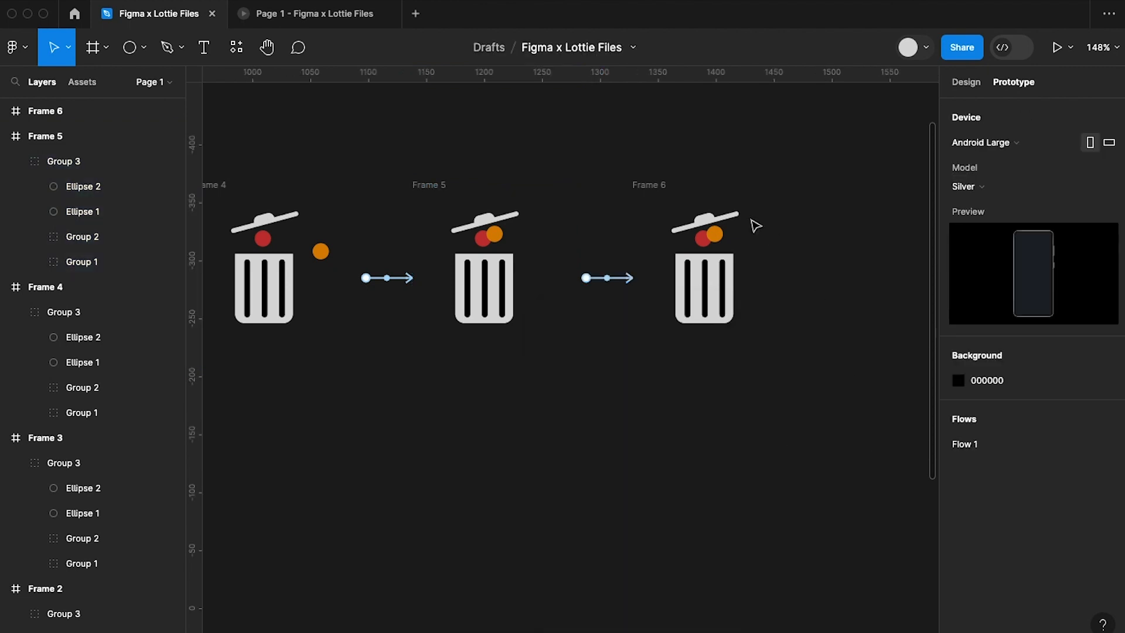
Move the red and orange circles in Frame 6 together 30 px down onto the bin body.
{"action": "scroll", "coordinate": [713, 246], "scroll_direction": "up", "scroll_amount": 5}
{"action": "left_click", "coordinate": [698, 235], "text": "super"}
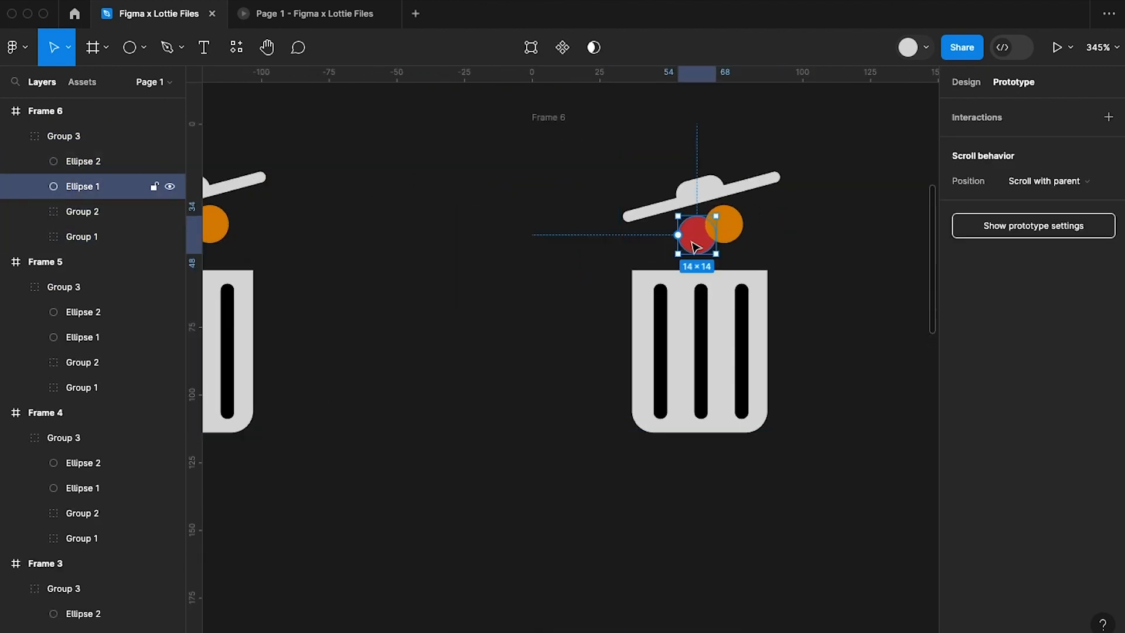
{"action": "left_click", "coordinate": [740, 235], "text": "shift"}
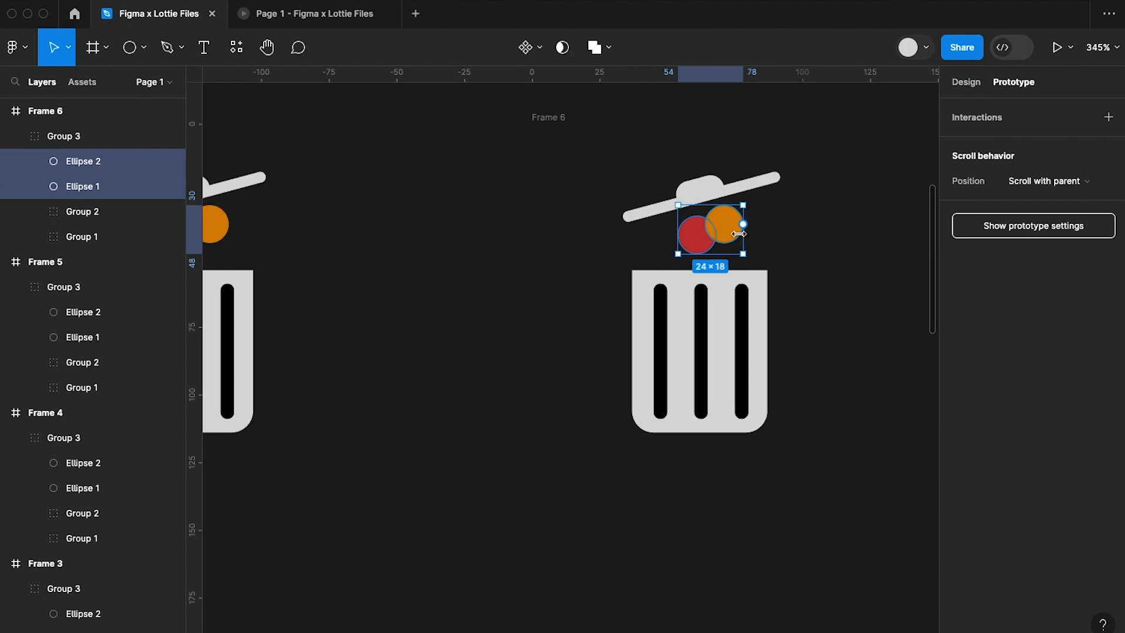
{"action": "key", "text": "shift+Down"}
{"action": "key", "text": "shift+Down"}
{"action": "key", "text": "shift+Down"}
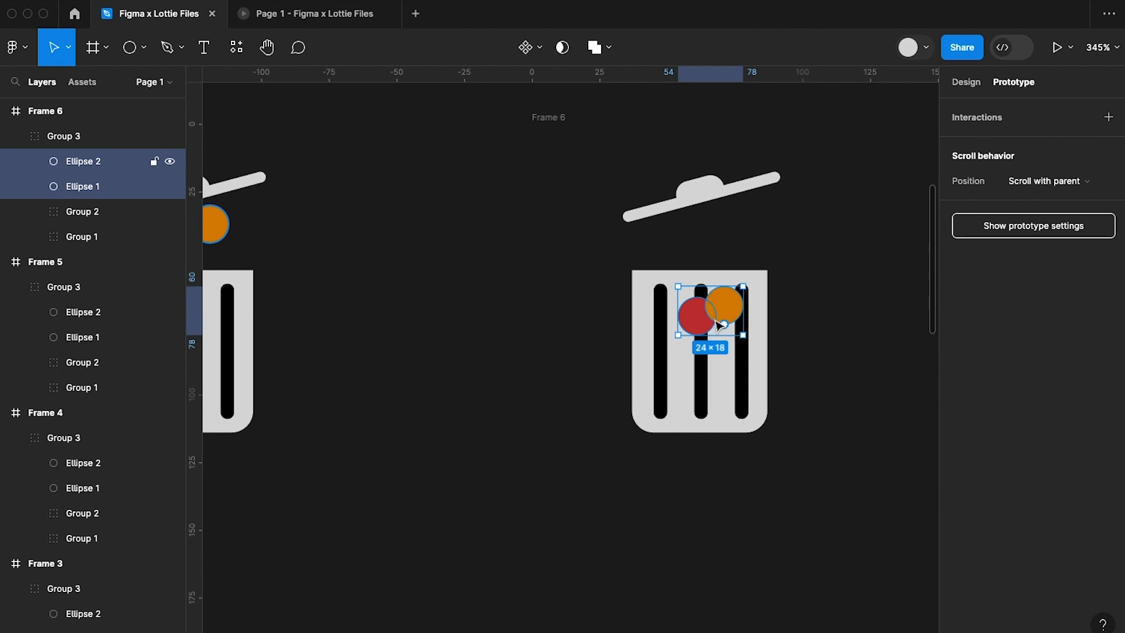
Send the red and orange circles in Frame 6 to the back, behind the bin body.
{"action": "left_click", "coordinate": [968, 81]}
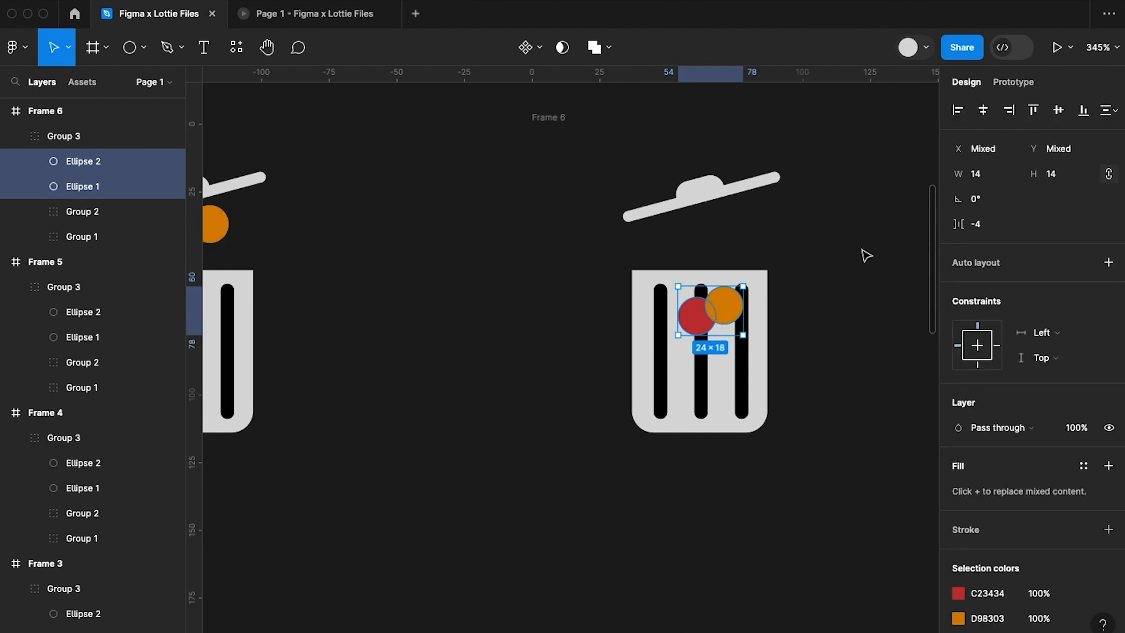
{"action": "right_click", "coordinate": [726, 310]}
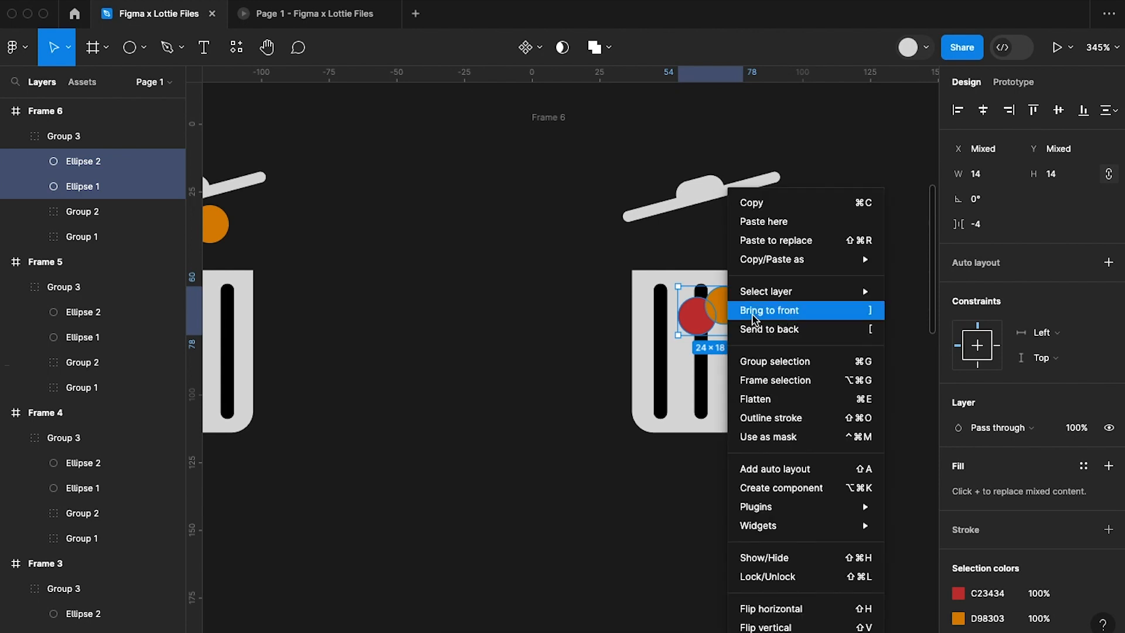
{"action": "left_click", "coordinate": [783, 330]}
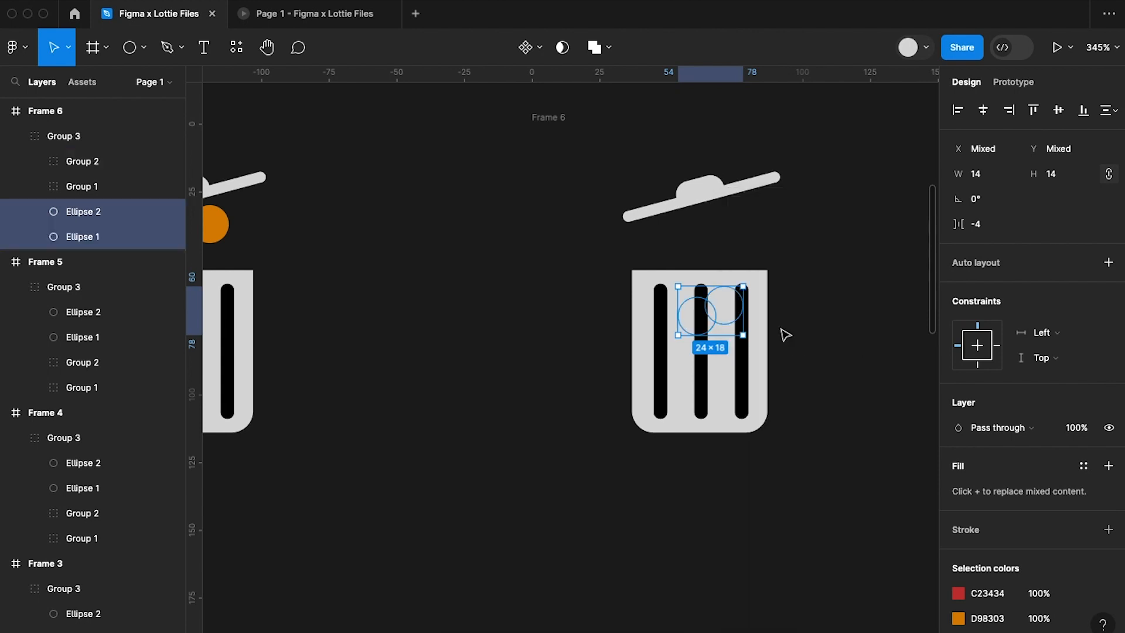
Select both circles in Frame 5 and send them to the back of their group.
{"action": "scroll", "coordinate": [785, 334], "scroll_direction": "left", "scroll_amount": 10}
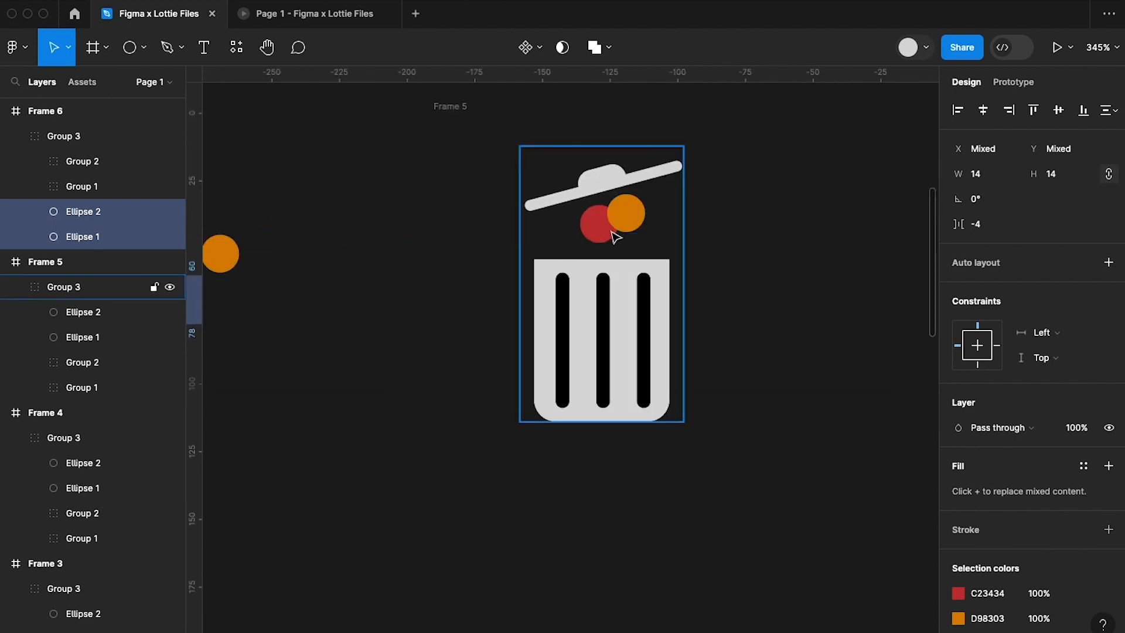
{"action": "left_click", "coordinate": [614, 235]}
{"action": "left_click", "coordinate": [624, 214], "text": "shift"}
{"action": "right_click", "coordinate": [637, 228]}
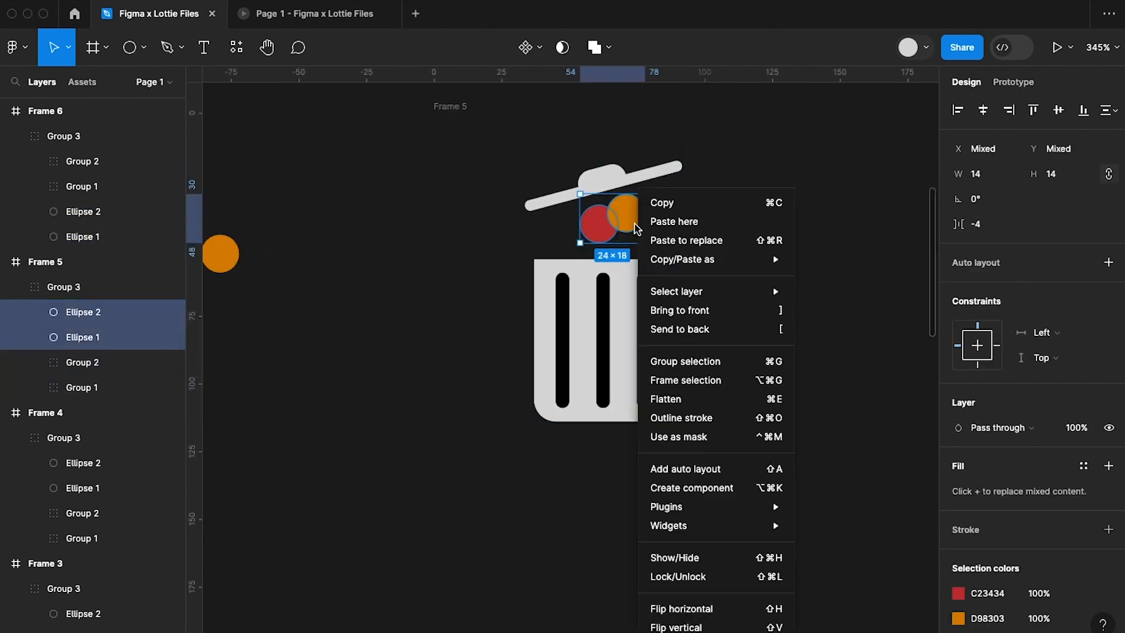
{"action": "left_click", "coordinate": [700, 329]}
Select the orange and red circles in Frame 4 and send them behind the bin groups.
{"action": "scroll", "coordinate": [697, 330], "scroll_direction": "left", "scroll_amount": 3}
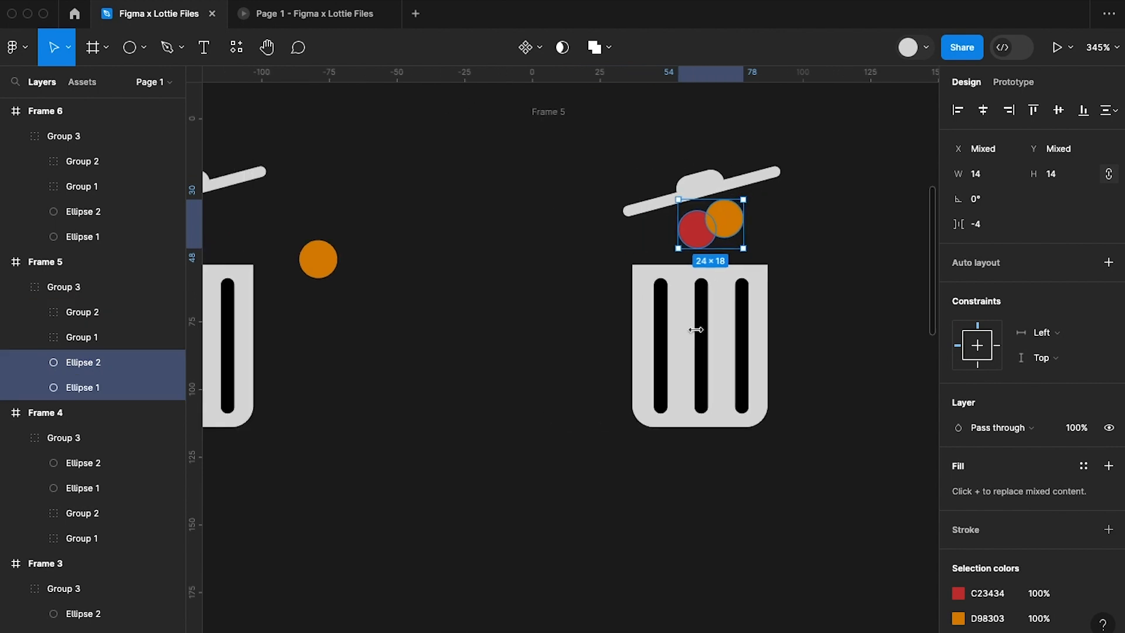
{"action": "scroll", "coordinate": [697, 330], "scroll_direction": "left", "scroll_amount": 8}
{"action": "left_click", "coordinate": [567, 259]}
{"action": "double_click", "coordinate": [567, 258]}
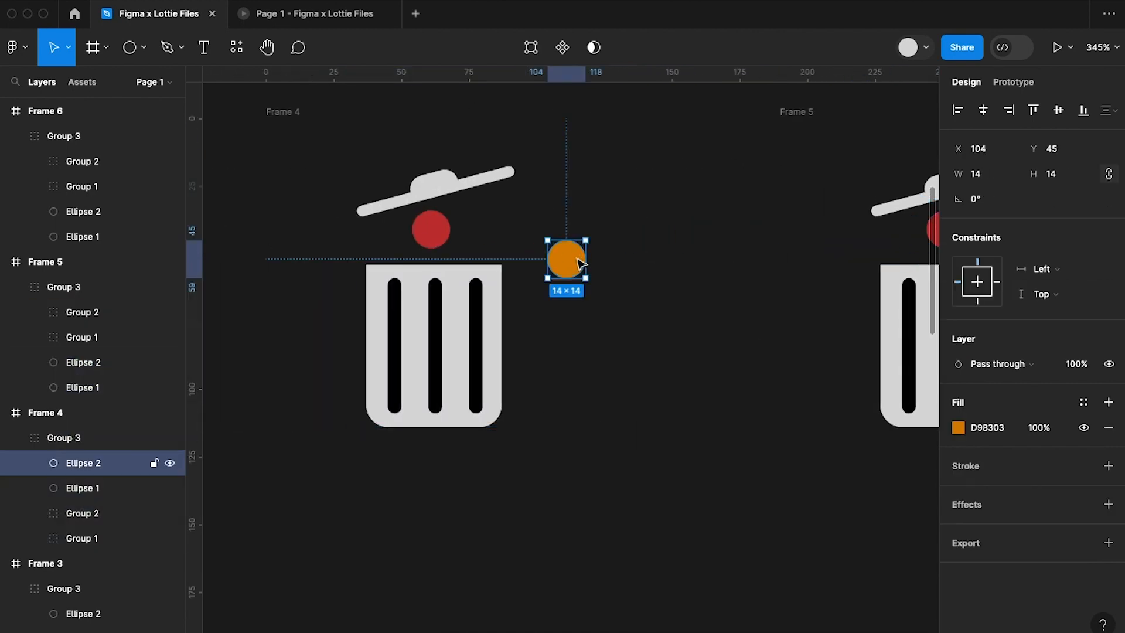
{"action": "left_click", "coordinate": [444, 232], "text": "shift"}
{"action": "right_click", "coordinate": [434, 228]}
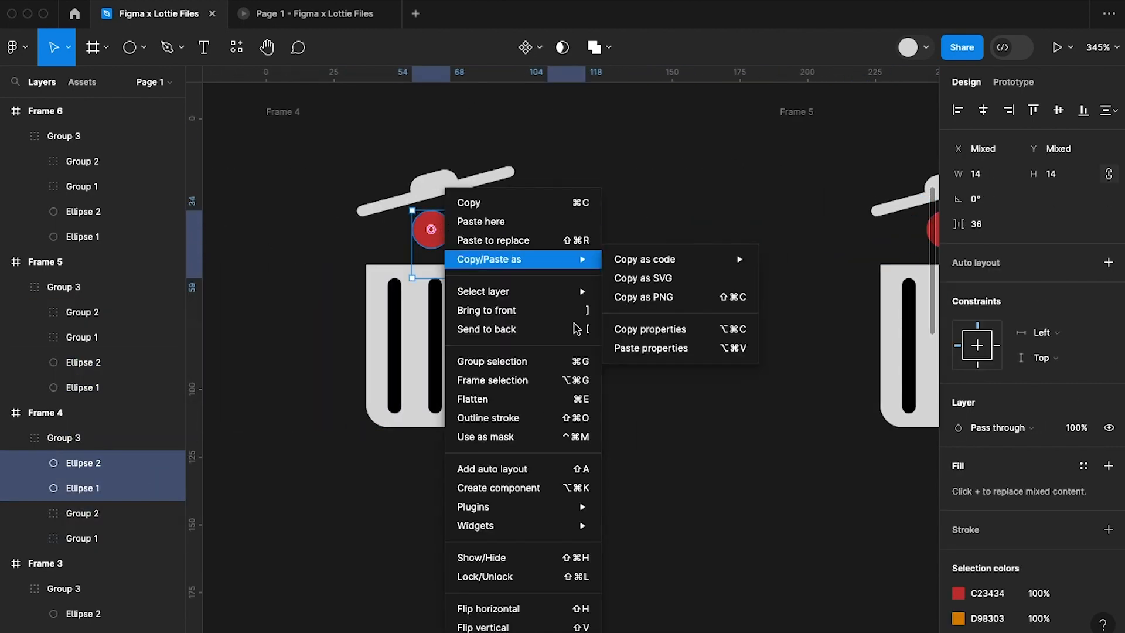
{"action": "left_click", "coordinate": [514, 331]}
Select both circles beside the bin in Frame 3 and send them to the back.
{"action": "scroll", "coordinate": [517, 334], "scroll_direction": "left", "scroll_amount": 15}
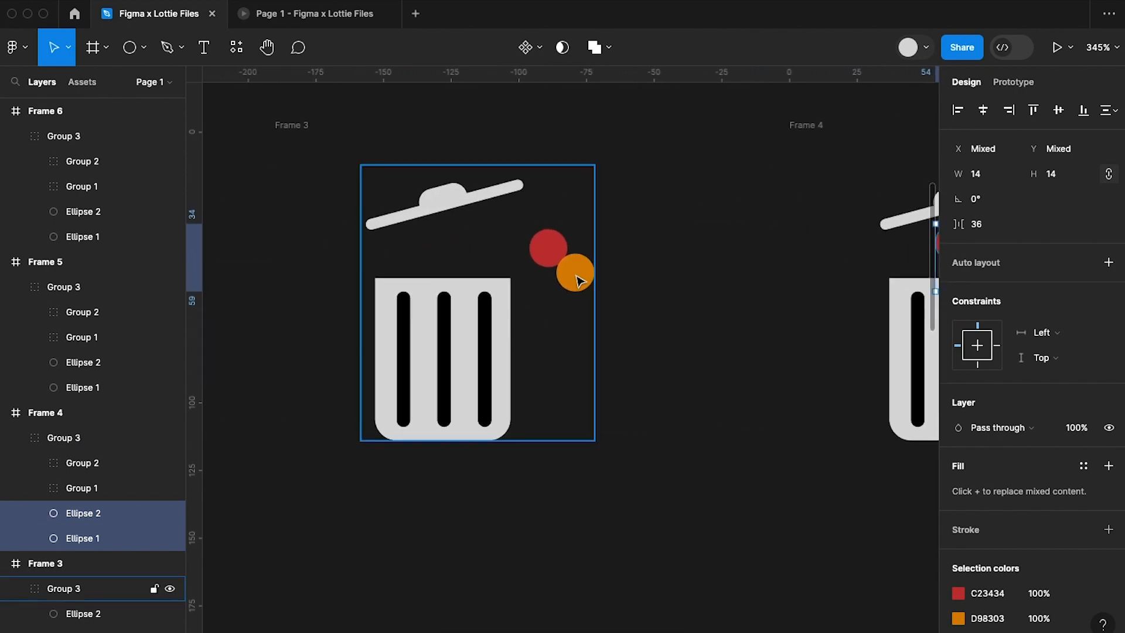
{"action": "double_click", "coordinate": [579, 281]}
{"action": "left_click", "coordinate": [545, 251], "text": "shift"}
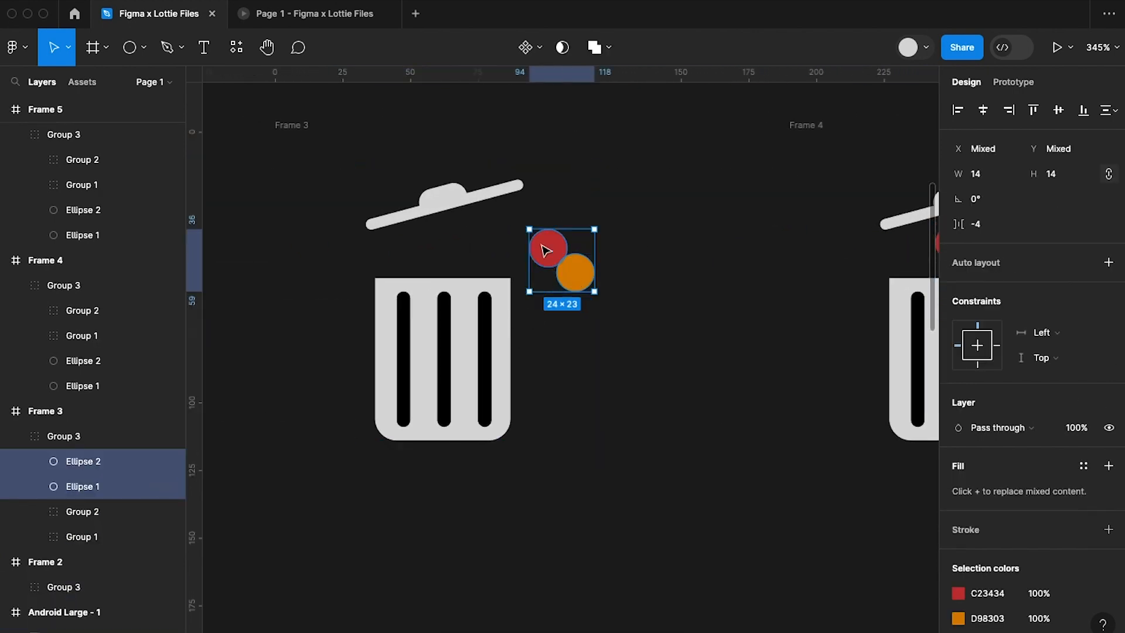
{"action": "right_click", "coordinate": [545, 250]}
{"action": "left_click", "coordinate": [624, 329]}
Select both circles beside the closed bin in Frame 2 and send them to the back.
{"action": "scroll", "coordinate": [680, 454], "scroll_direction": "down", "scroll_amount": 5}
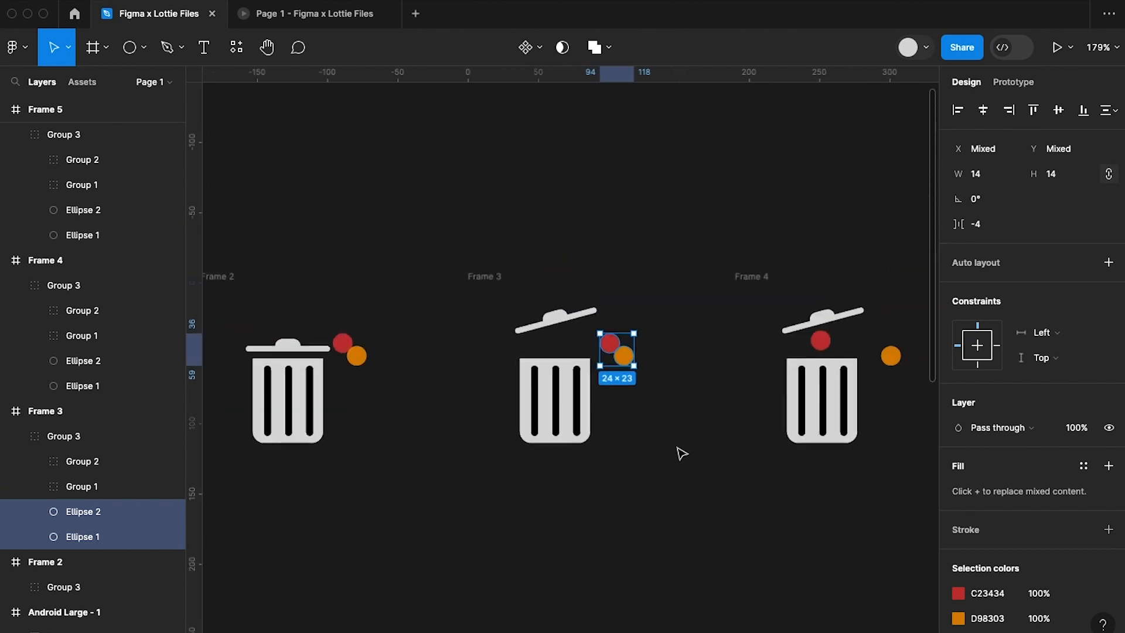
{"action": "scroll", "coordinate": [679, 455], "scroll_direction": "left", "scroll_amount": 10}
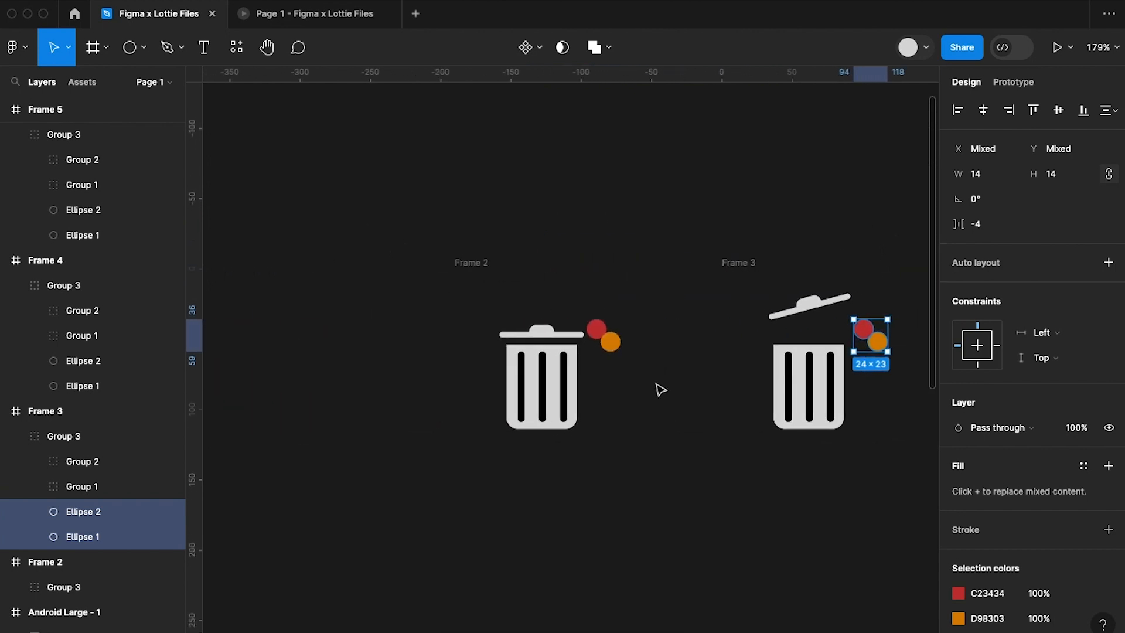
{"action": "left_click", "coordinate": [615, 351]}
{"action": "double_click", "coordinate": [610, 340]}
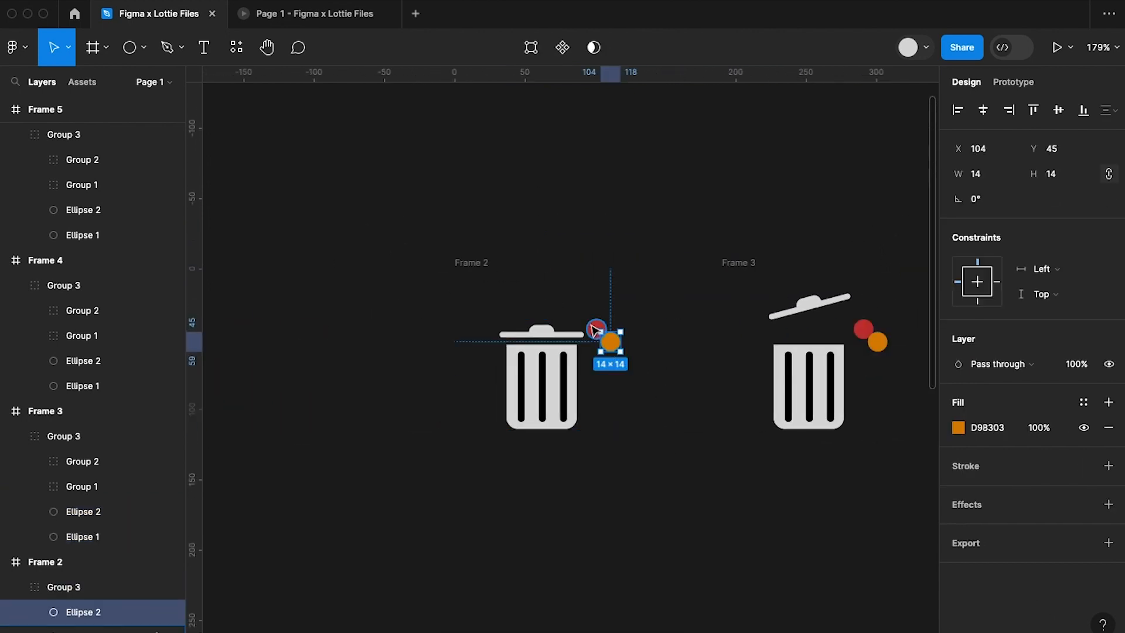
{"action": "left_click", "coordinate": [595, 330], "text": "shift"}
{"action": "right_click", "coordinate": [591, 324]}
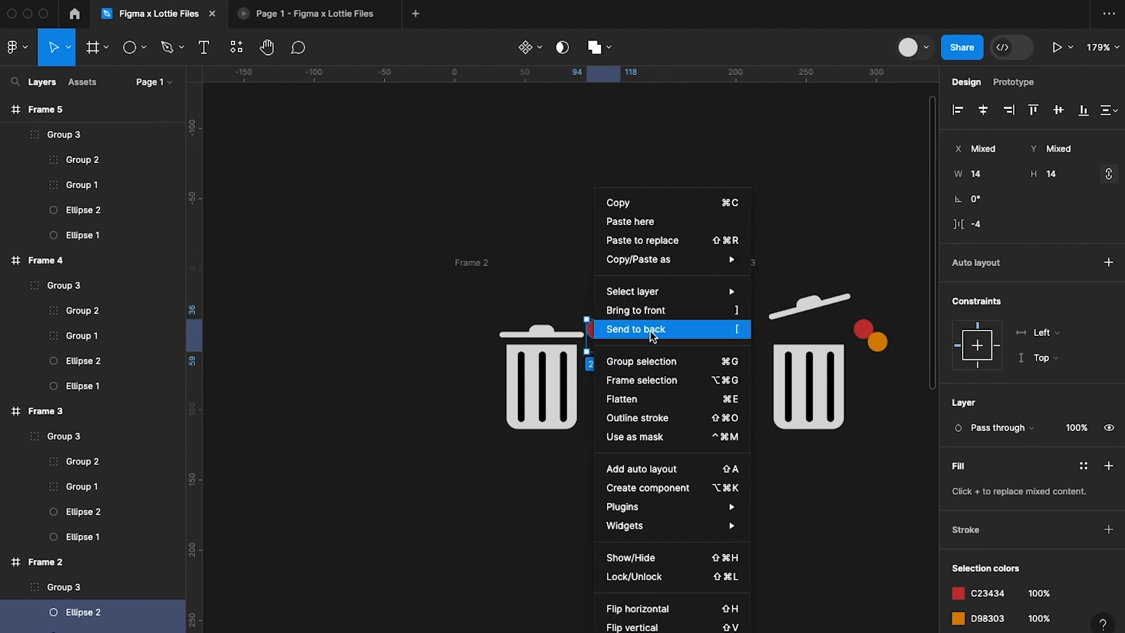
{"action": "left_click", "coordinate": [652, 334]}
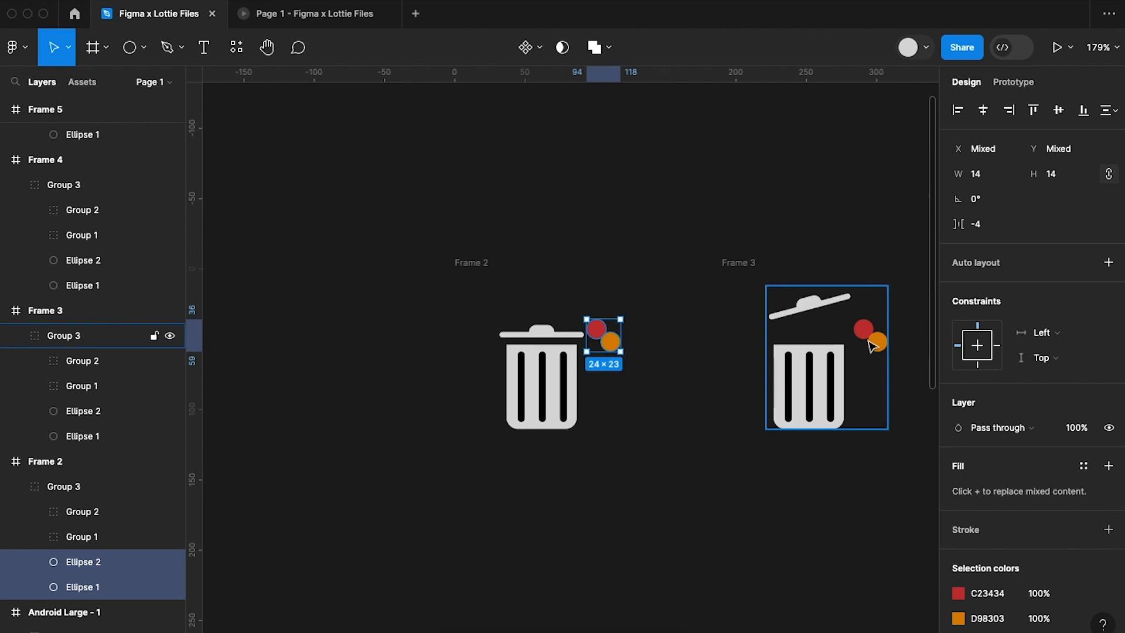
Set the layer opacity of the two selected circles in Frame 2 to 0%.
{"action": "left_click", "coordinate": [1080, 435]}
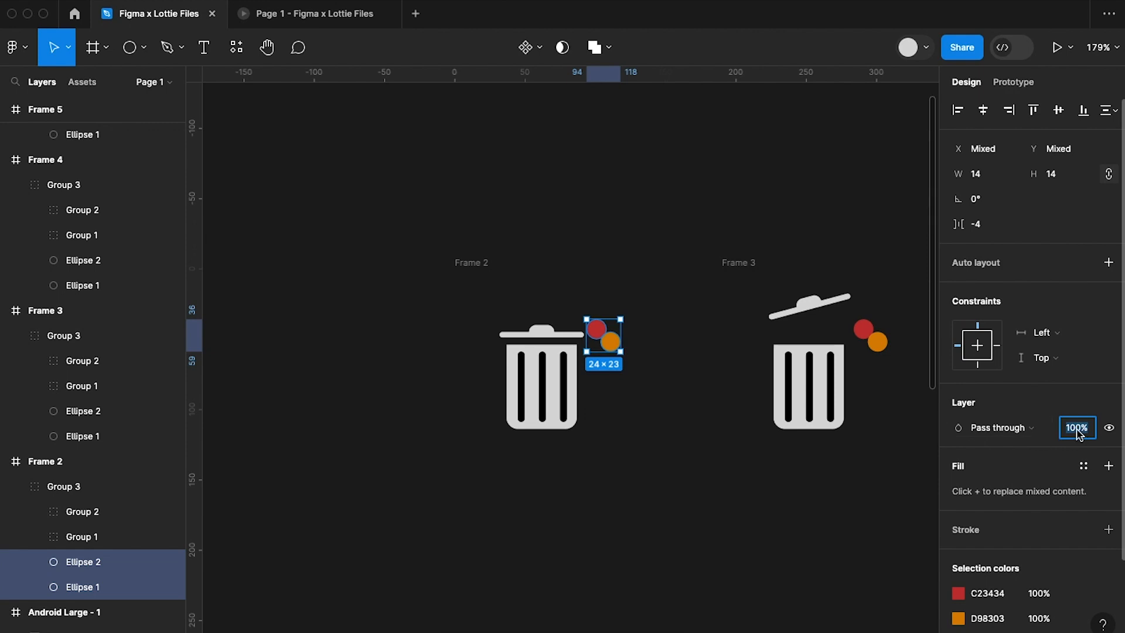
{"action": "type", "text": "0"}
{"action": "key", "text": "Return"}
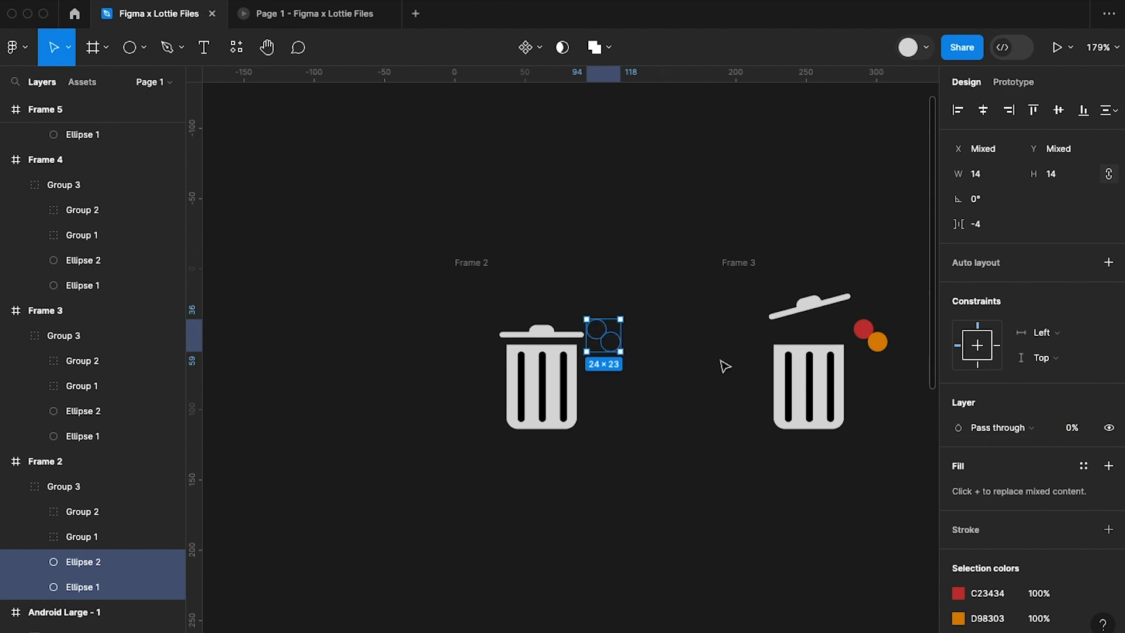
Select both circles in Frame 3 and set their layer opacity to 0%.
{"action": "scroll", "coordinate": [729, 351], "scroll_direction": "right", "scroll_amount": 3}
{"action": "double_click", "coordinate": [699, 336]}
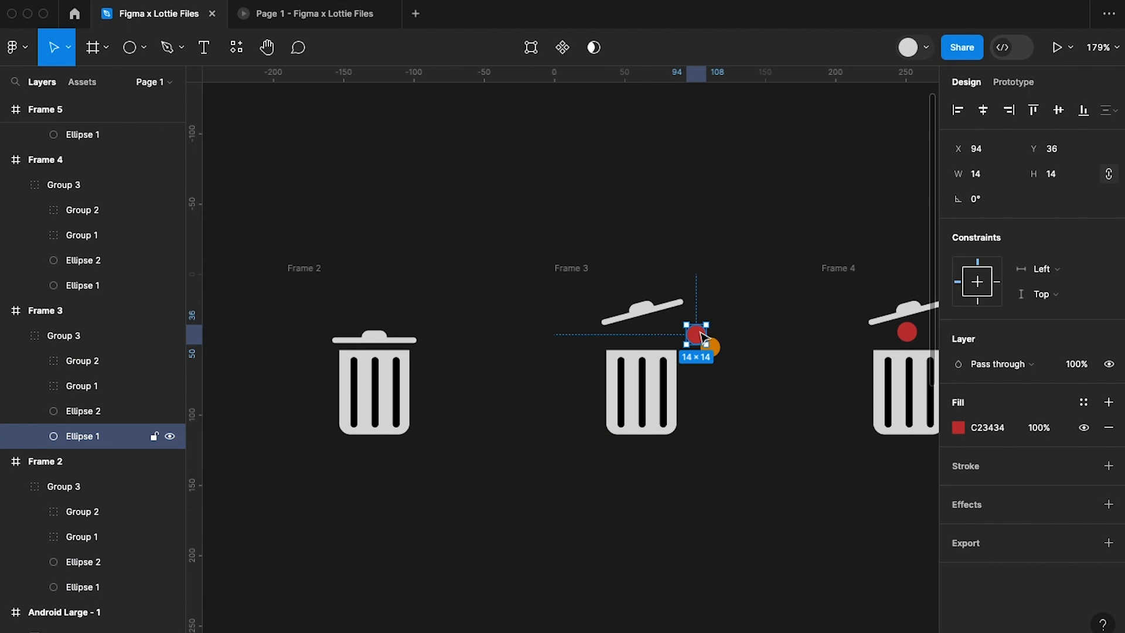
{"action": "left_click", "coordinate": [1077, 427]}
{"action": "key", "text": "Return"}
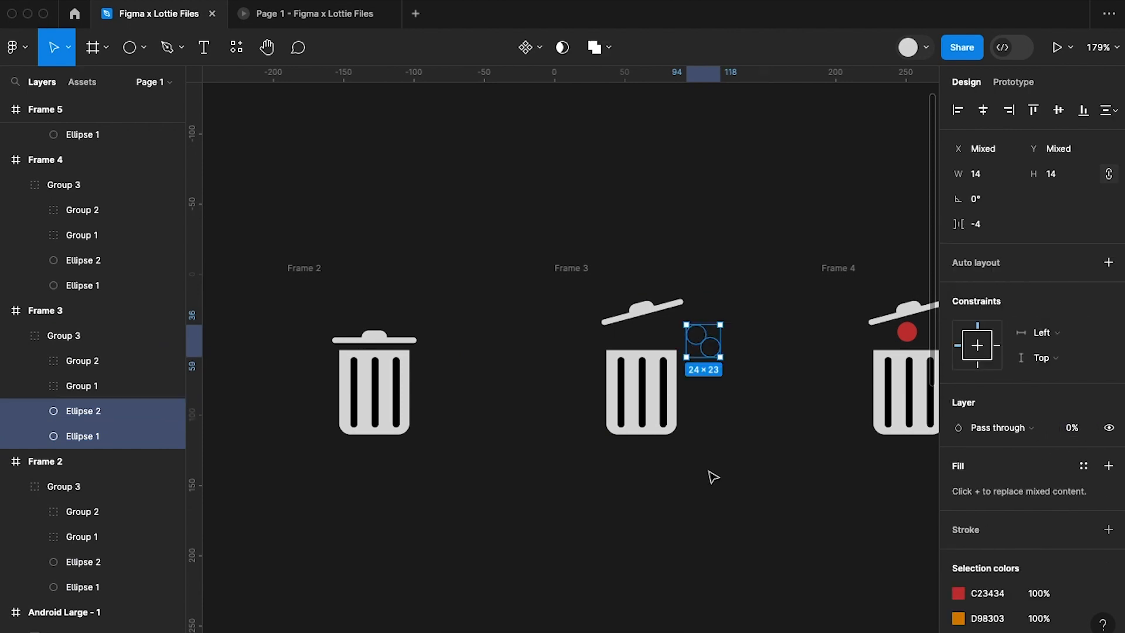
Set the layer opacity of the orange circle outside the bin in Frame 4 to 0%.
{"action": "scroll", "coordinate": [712, 475], "scroll_direction": "right", "scroll_amount": 5}
{"action": "double_click", "coordinate": [693, 360]}
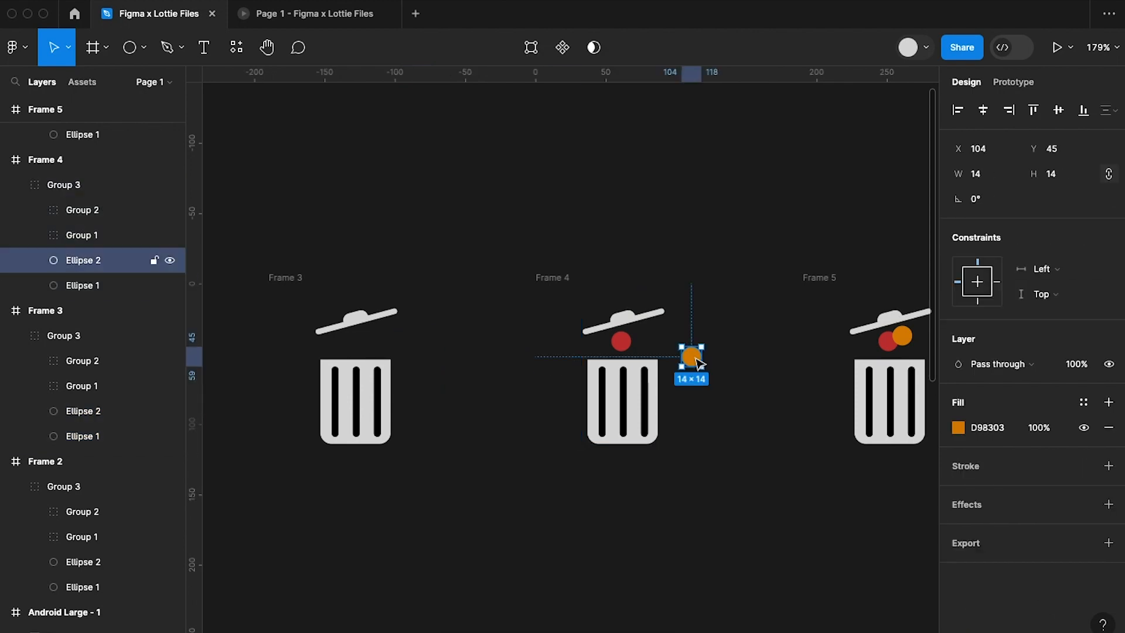
{"action": "left_click", "coordinate": [1088, 372]}
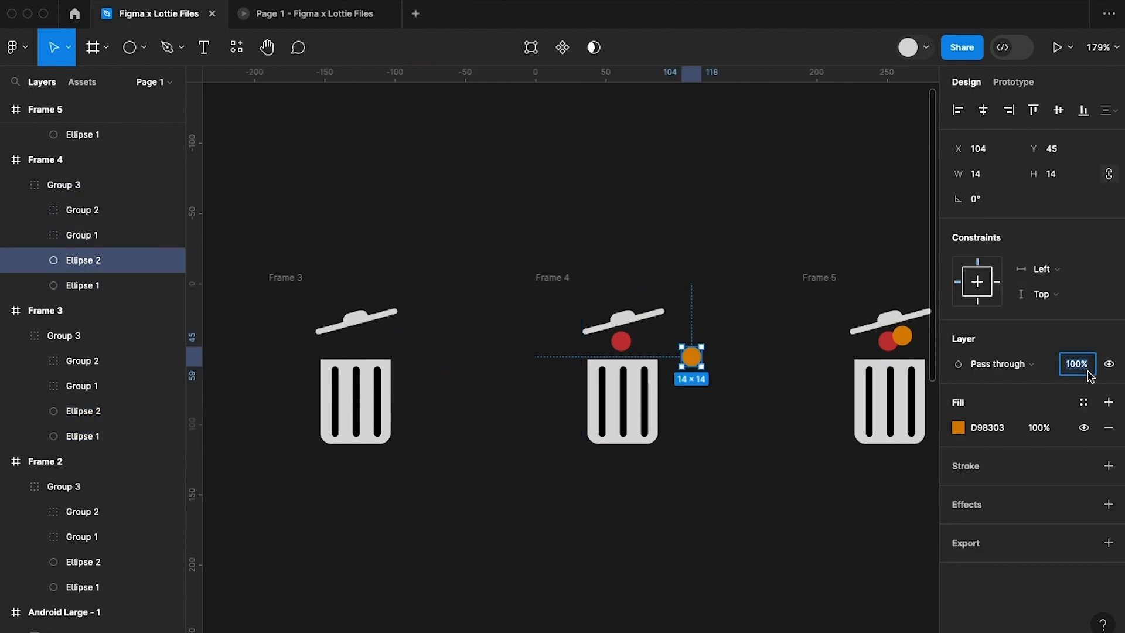
{"action": "key", "text": "Return"}
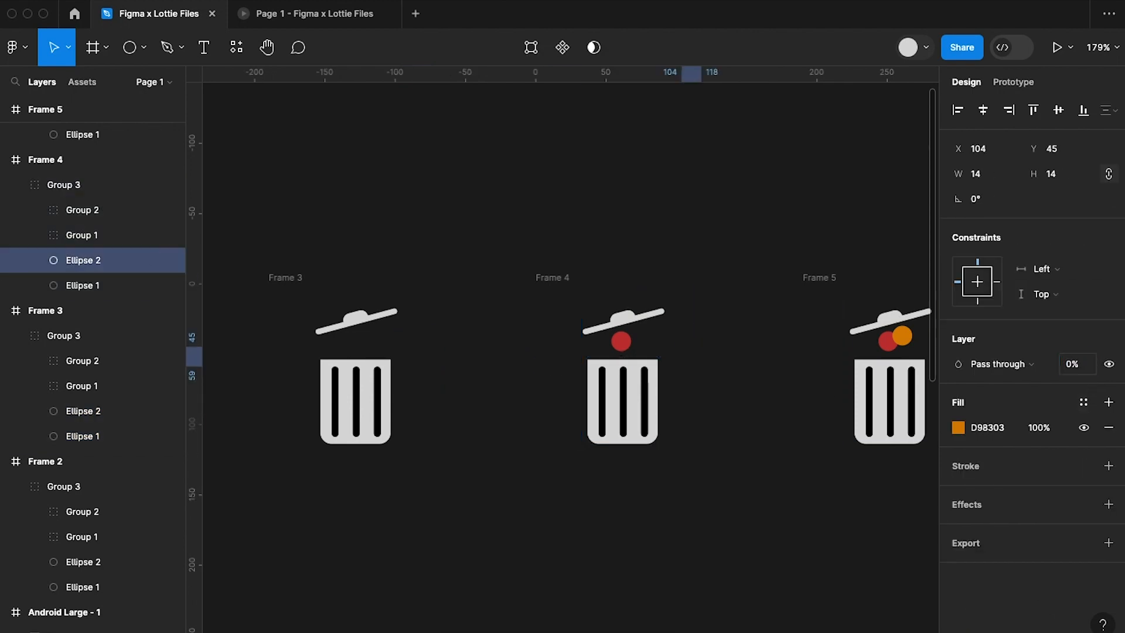
Connect Frame 6 back to Frame 2 with a prototype interaction to loop the animation.
{"action": "scroll", "coordinate": [753, 412], "scroll_direction": "right", "scroll_amount": 4}
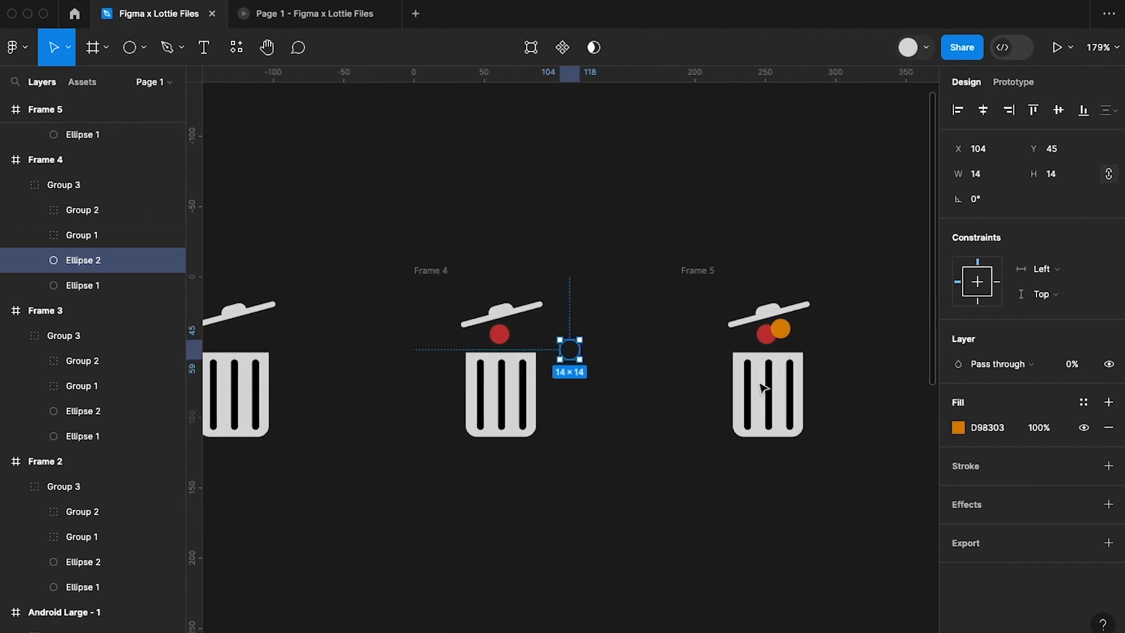
{"action": "scroll", "coordinate": [786, 352], "scroll_direction": "right", "scroll_amount": 3}
{"action": "scroll", "coordinate": [786, 355], "scroll_direction": "right", "scroll_amount": 3}
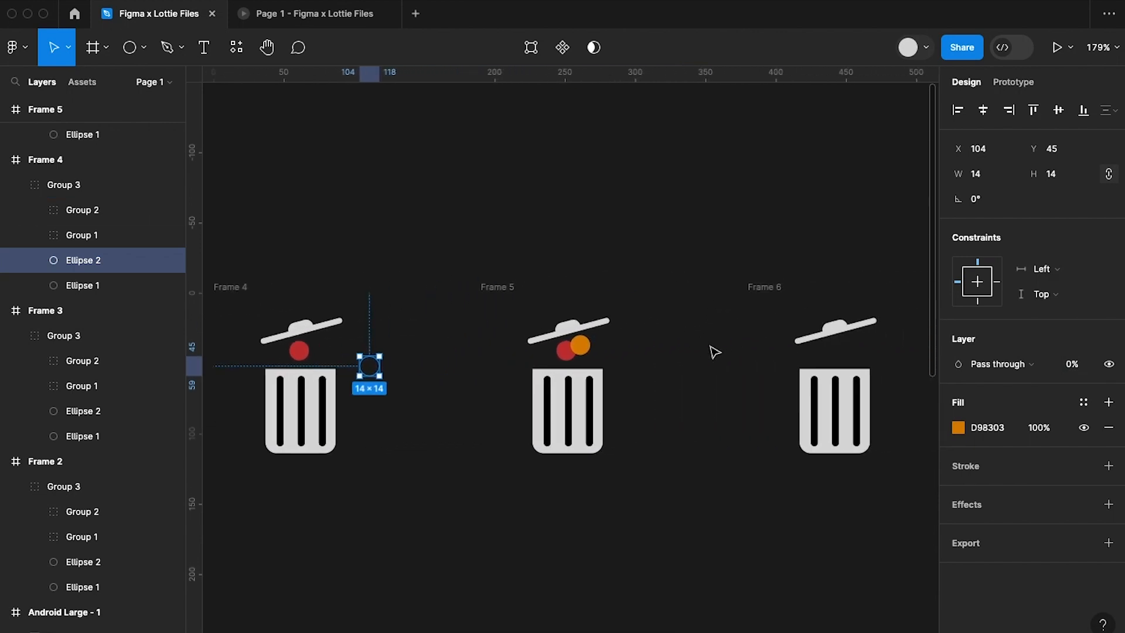
{"action": "scroll", "coordinate": [797, 386], "scroll_direction": "right", "scroll_amount": 4}
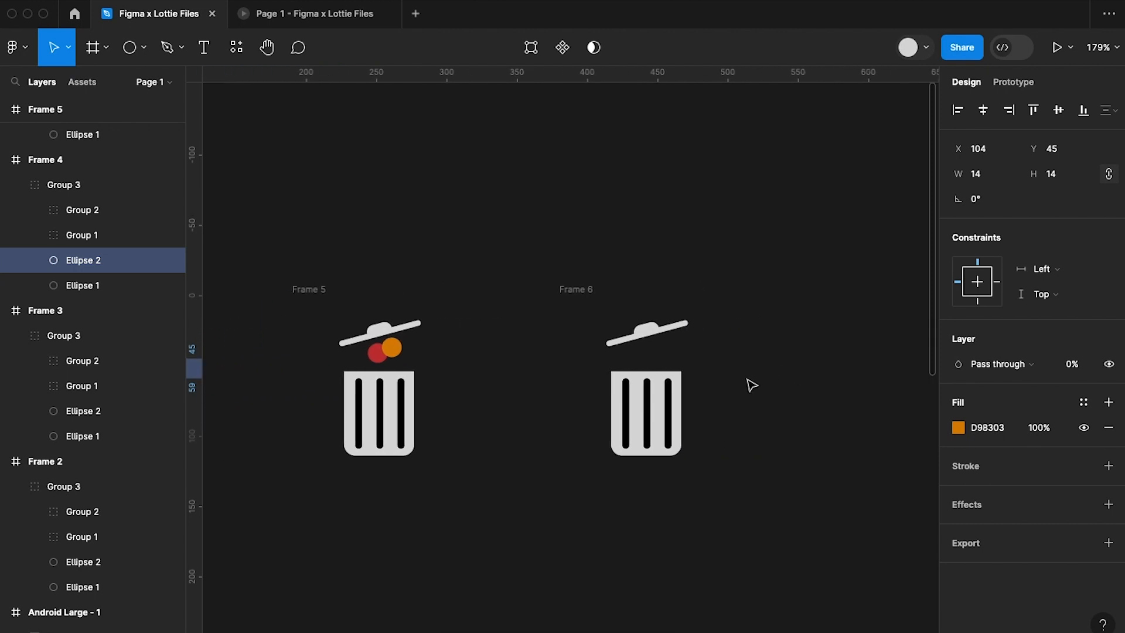
{"action": "scroll", "coordinate": [677, 421], "scroll_direction": "left", "scroll_amount": 1}
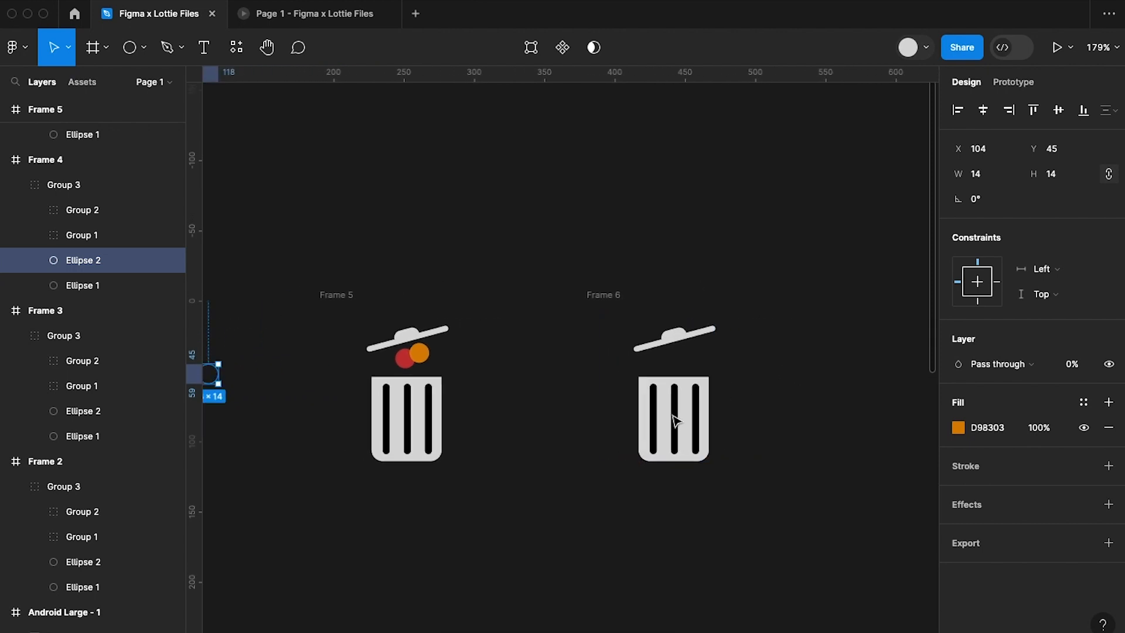
{"action": "left_click", "coordinate": [605, 297]}
{"action": "scroll", "coordinate": [604, 296], "scroll_direction": "down", "scroll_amount": 5}
{"action": "scroll", "coordinate": [844, 382], "scroll_direction": "down", "scroll_amount": 4}
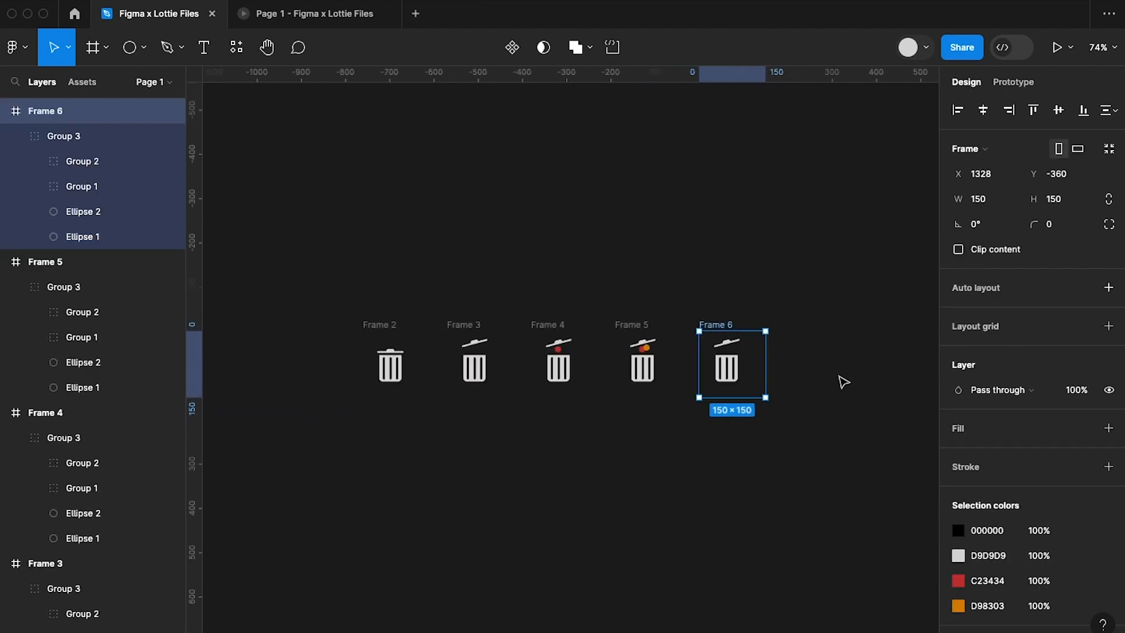
{"action": "left_click", "coordinate": [1015, 85]}
{"action": "left_click_drag", "start_coordinate": [784, 368], "coordinate": [409, 403]}
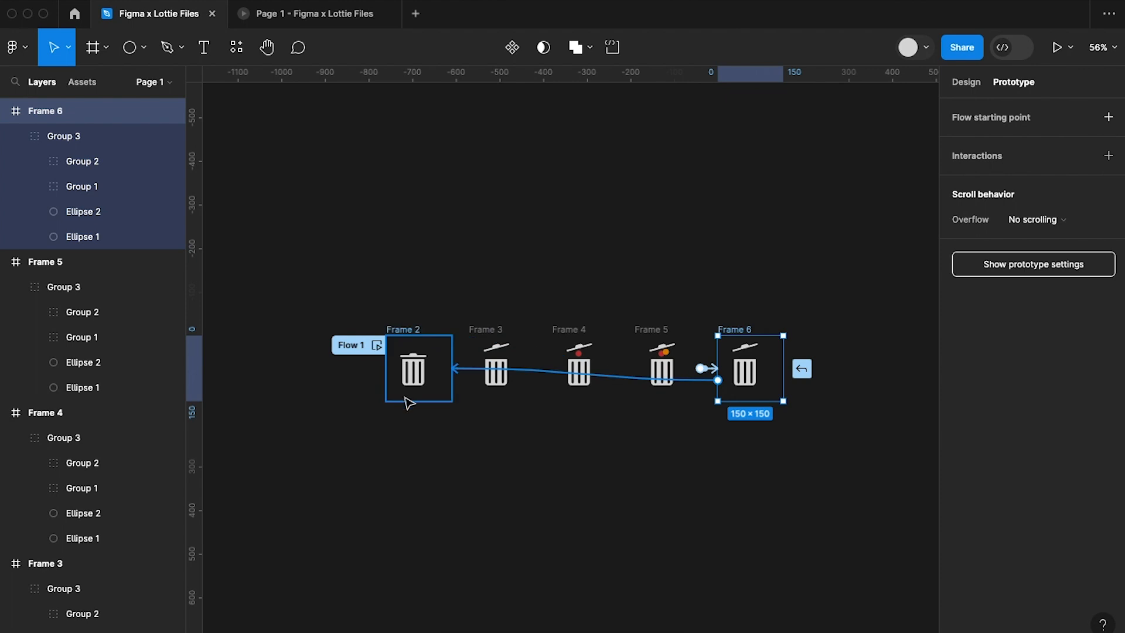
Set the Frame 6 to Frame 2 interaction to trigger After delay with a 200 ms delay, and close its settings.
{"action": "scroll", "coordinate": [404, 403], "scroll_direction": "left", "scroll_amount": 5}
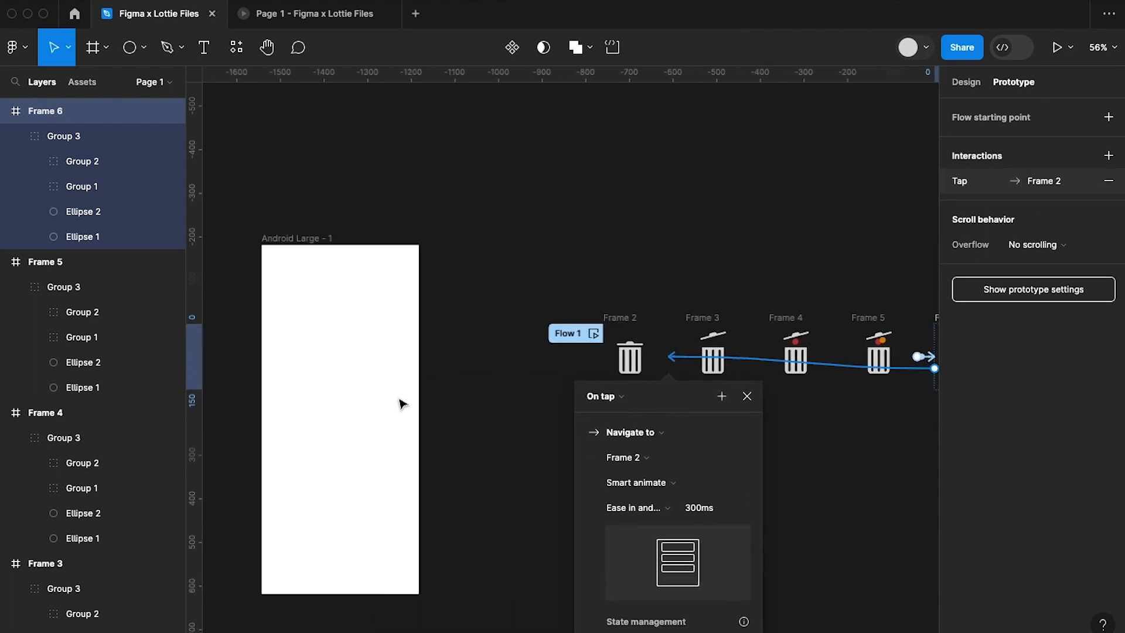
{"action": "scroll", "coordinate": [471, 373], "scroll_direction": "right", "scroll_amount": 3}
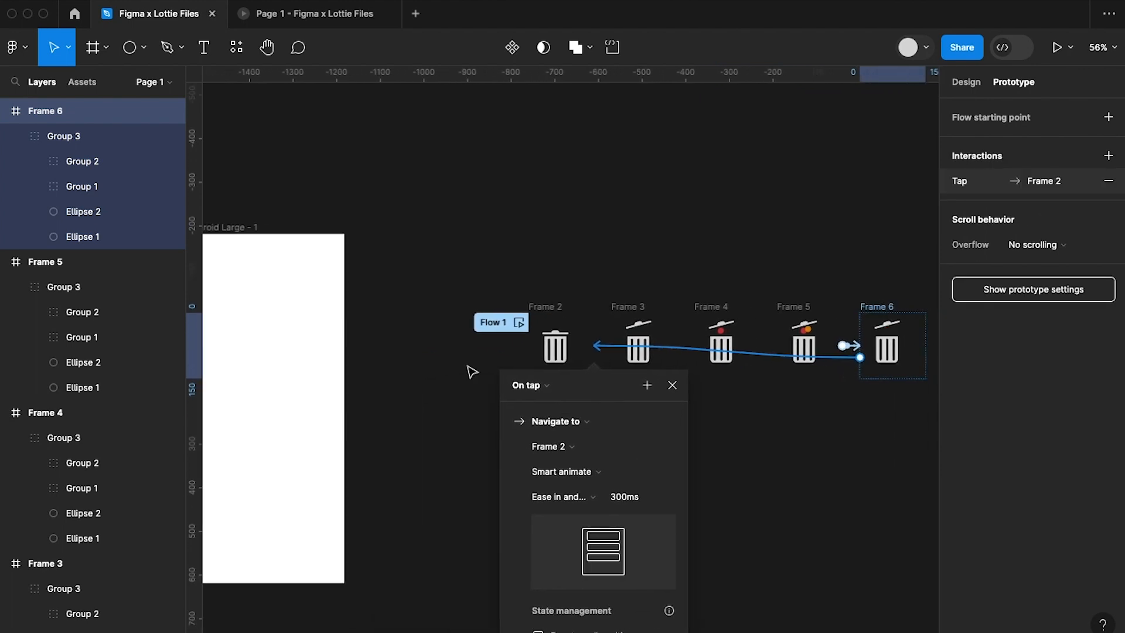
{"action": "left_click", "coordinate": [518, 386]}
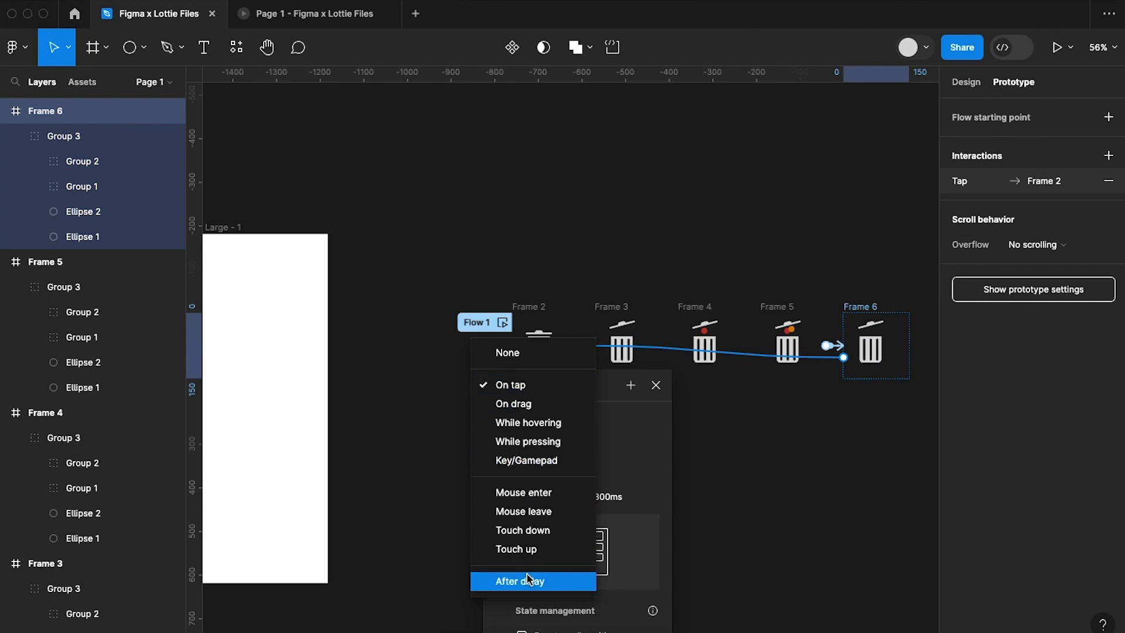
{"action": "left_click", "coordinate": [530, 580]}
{"action": "left_click", "coordinate": [532, 411]}
{"action": "type", "text": "200"}
{"action": "key", "text": "Return"}
{"action": "left_click", "coordinate": [682, 528]}
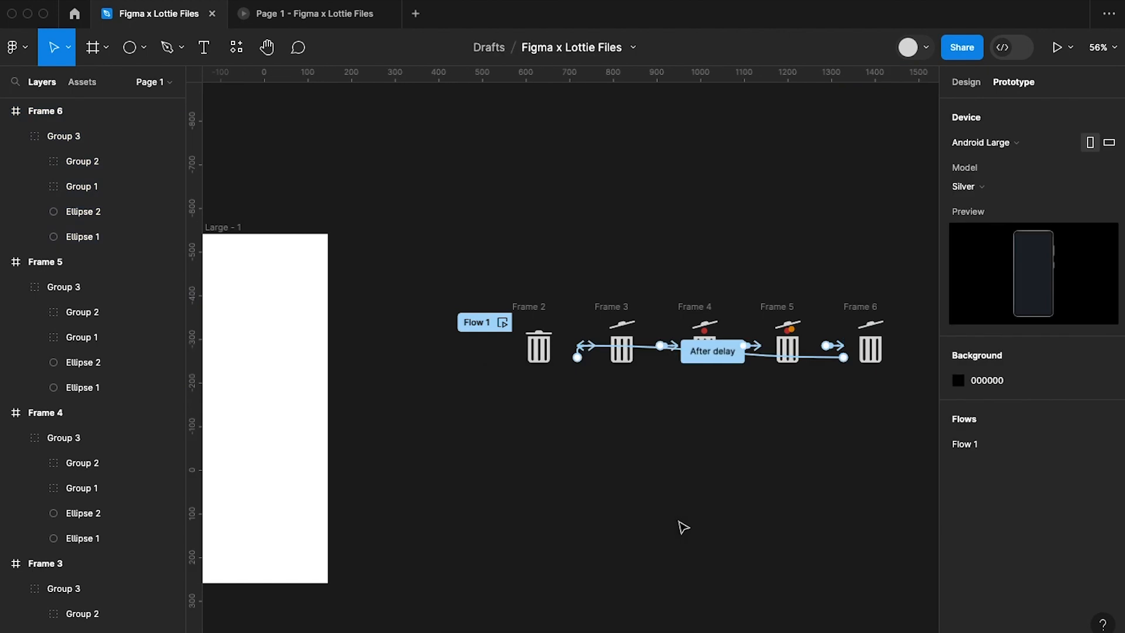
Preview Flow 1 from Frame 2 to check the looping trash bin animation.
{"action": "scroll", "coordinate": [772, 485], "scroll_direction": "right", "scroll_amount": 2}
{"action": "scroll", "coordinate": [771, 485], "scroll_direction": "up", "scroll_amount": 1}
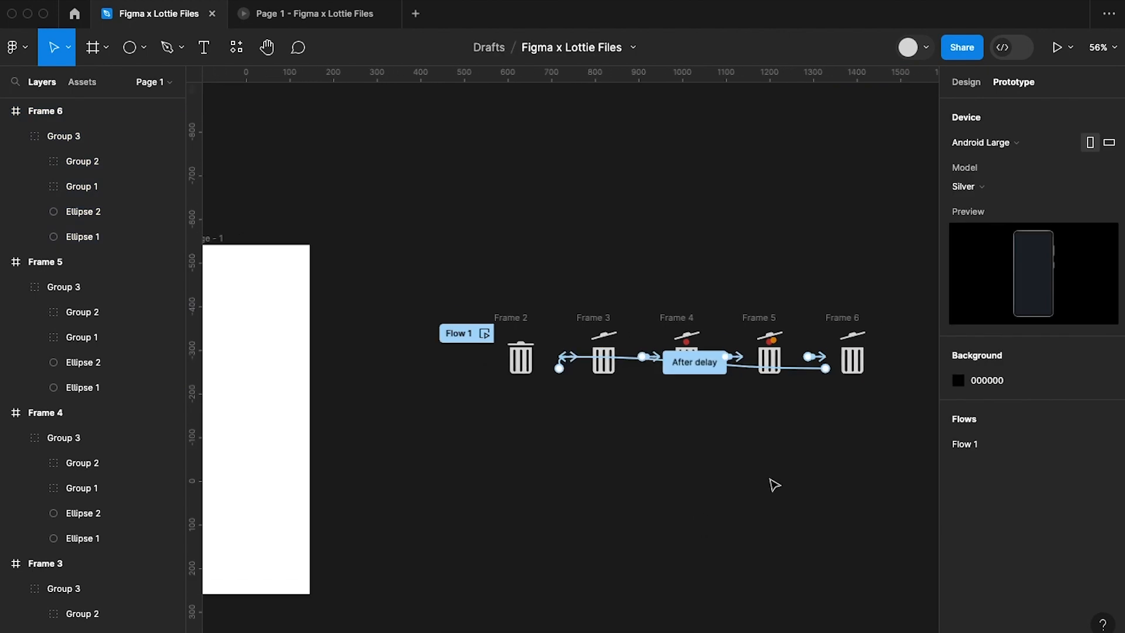
{"action": "left_click", "coordinate": [476, 342]}
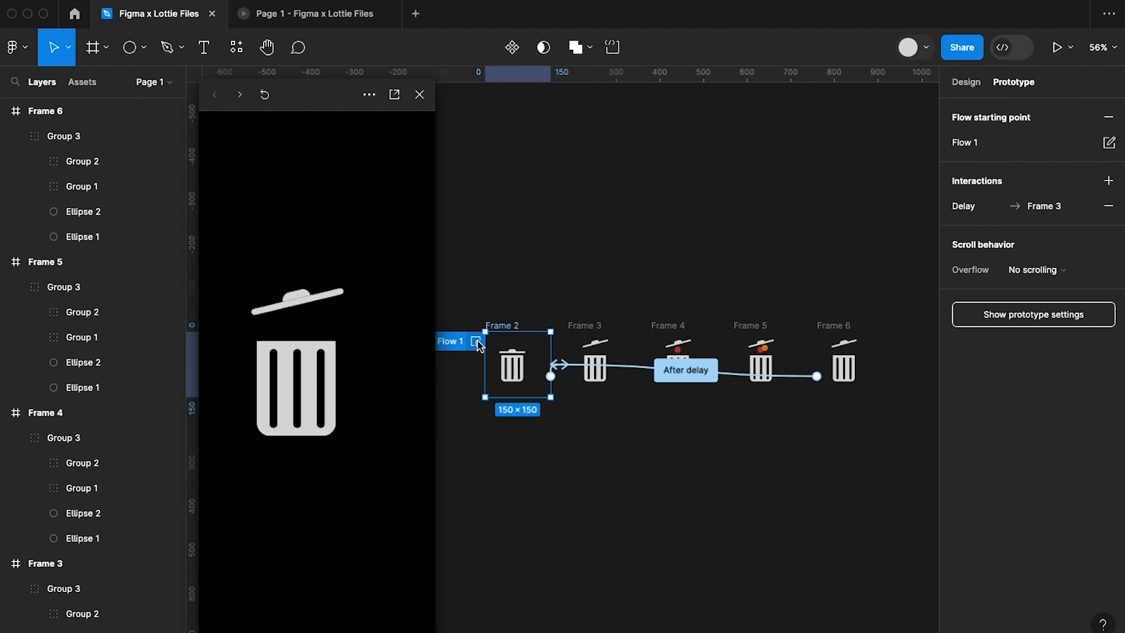
{"action": "scroll", "coordinate": [746, 252], "scroll_direction": "up", "scroll_amount": 5}
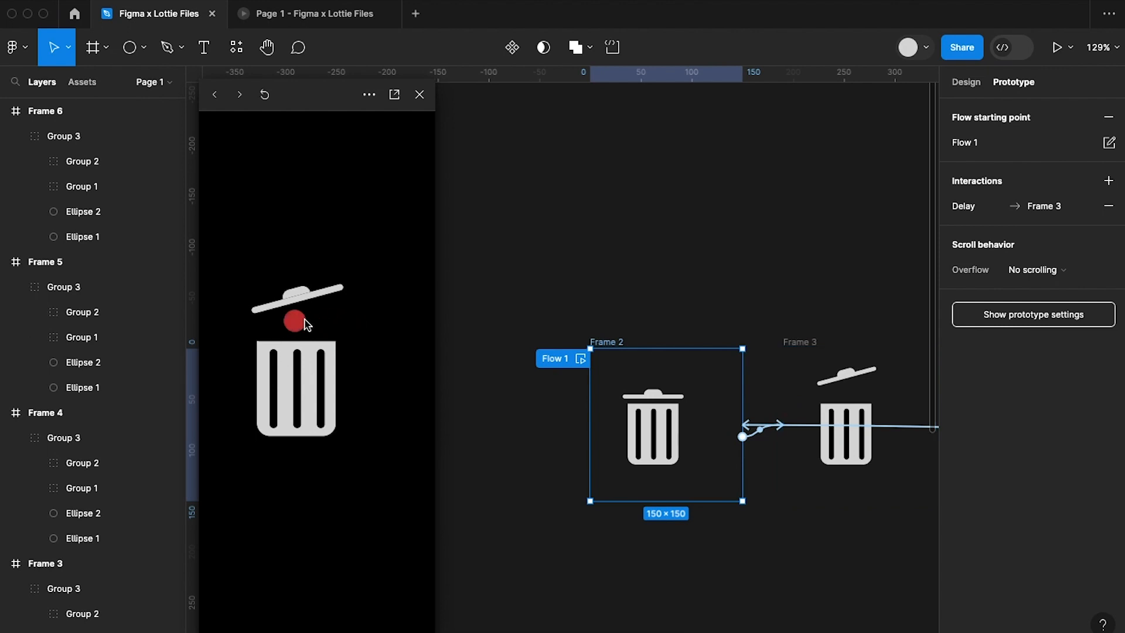
Delete the two transparent circles, Ellipse 1 and Ellipse 2, from Frame 2's bin group, and close the prototype preview.
{"action": "left_click", "coordinate": [978, 84]}
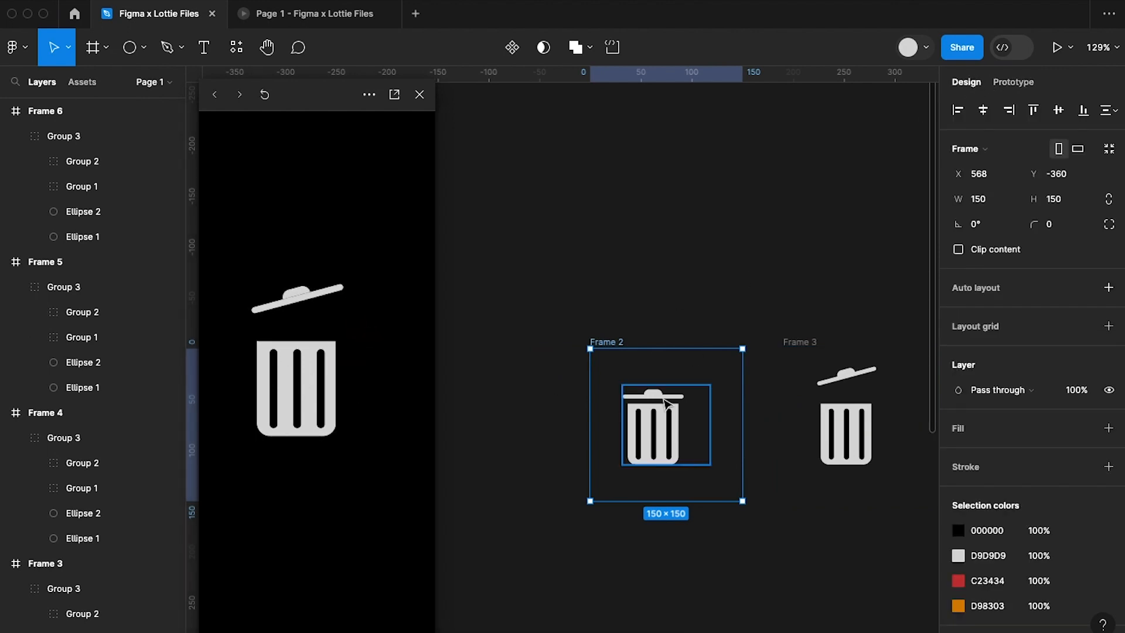
{"action": "scroll", "coordinate": [668, 403], "scroll_direction": "up", "scroll_amount": 3}
{"action": "left_click", "coordinate": [668, 404]}
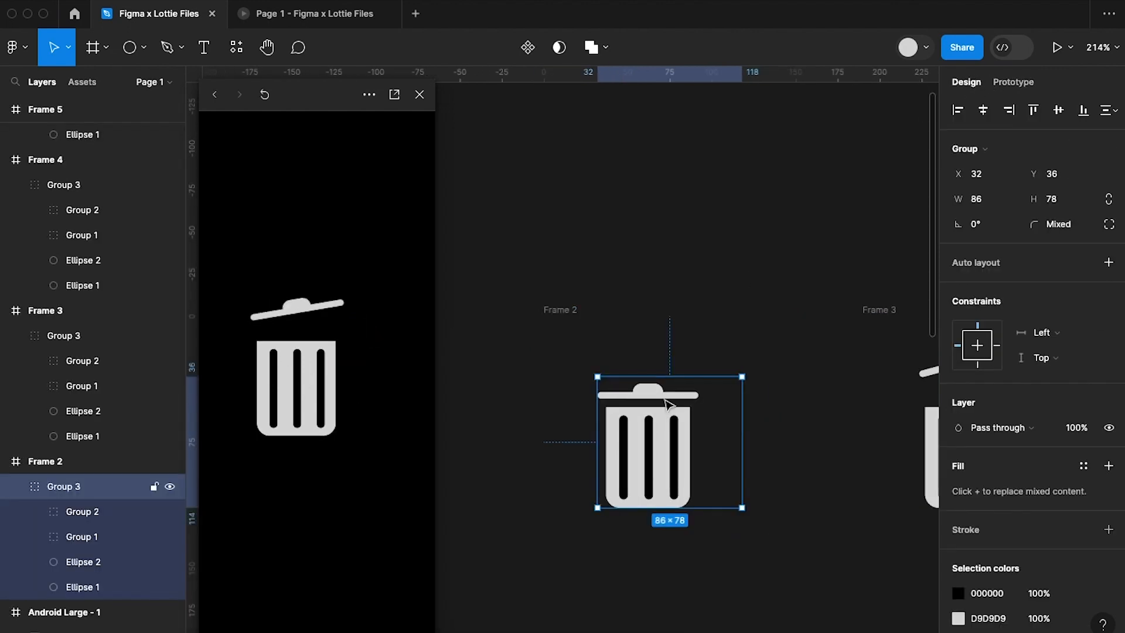
{"action": "left_click", "coordinate": [82, 562]}
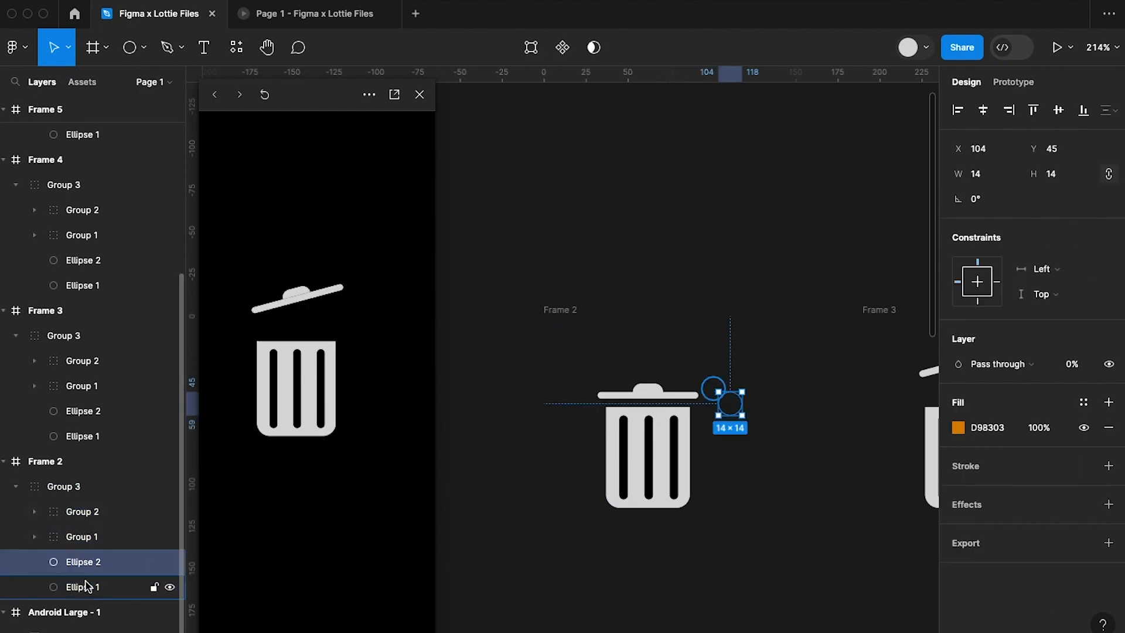
{"action": "left_click", "coordinate": [85, 586], "text": "shift"}
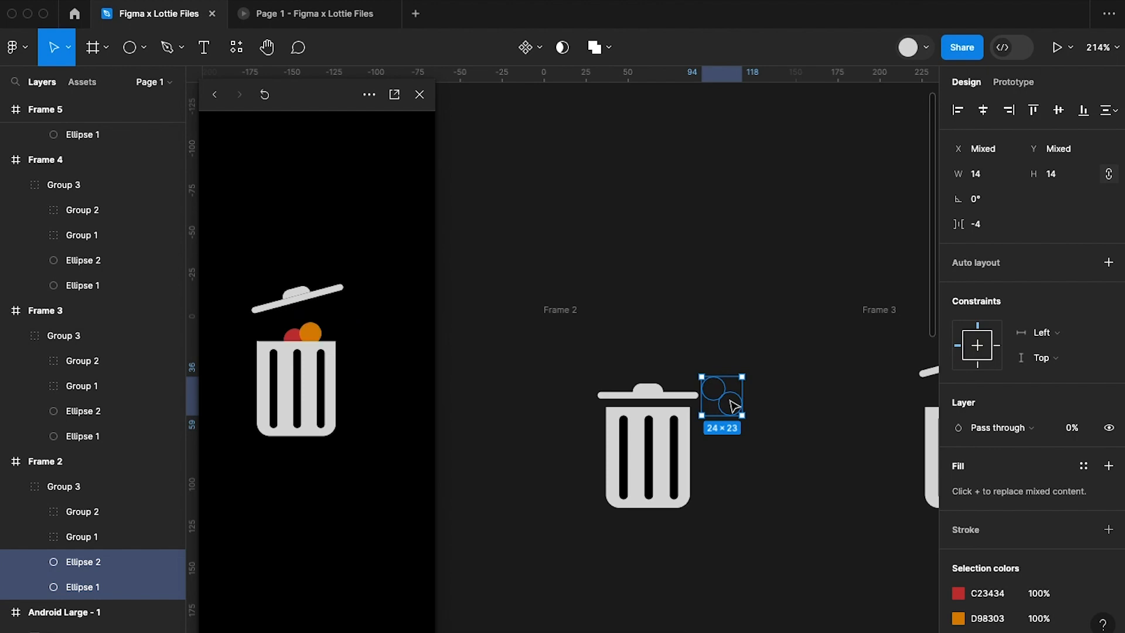
{"action": "key", "text": "Delete"}
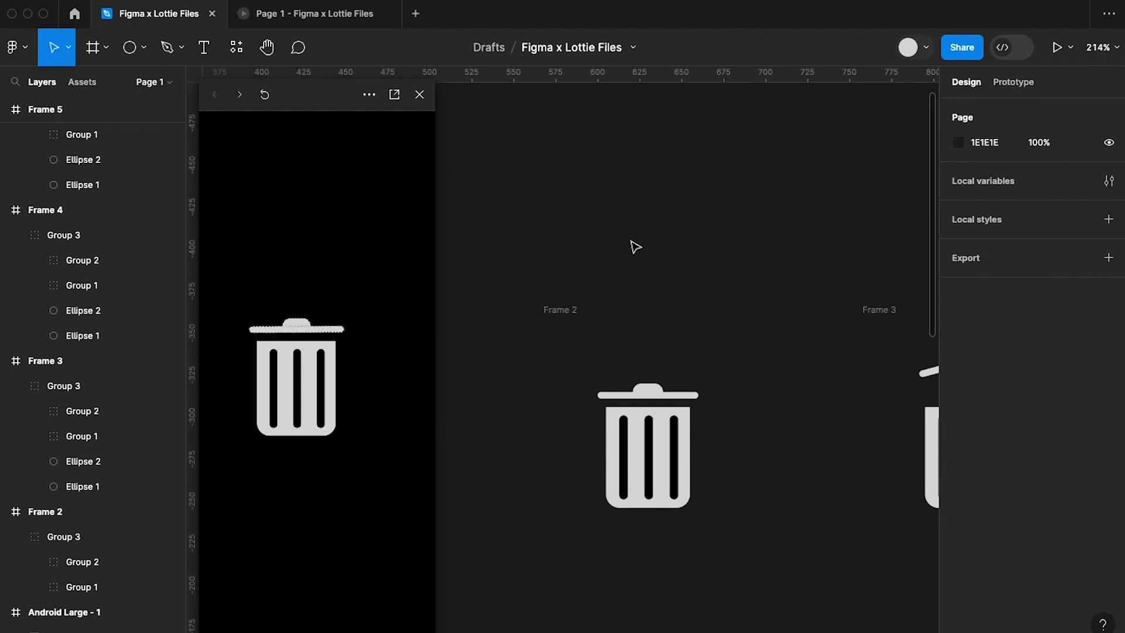
{"action": "scroll", "coordinate": [635, 247], "scroll_direction": "down", "scroll_amount": 5}
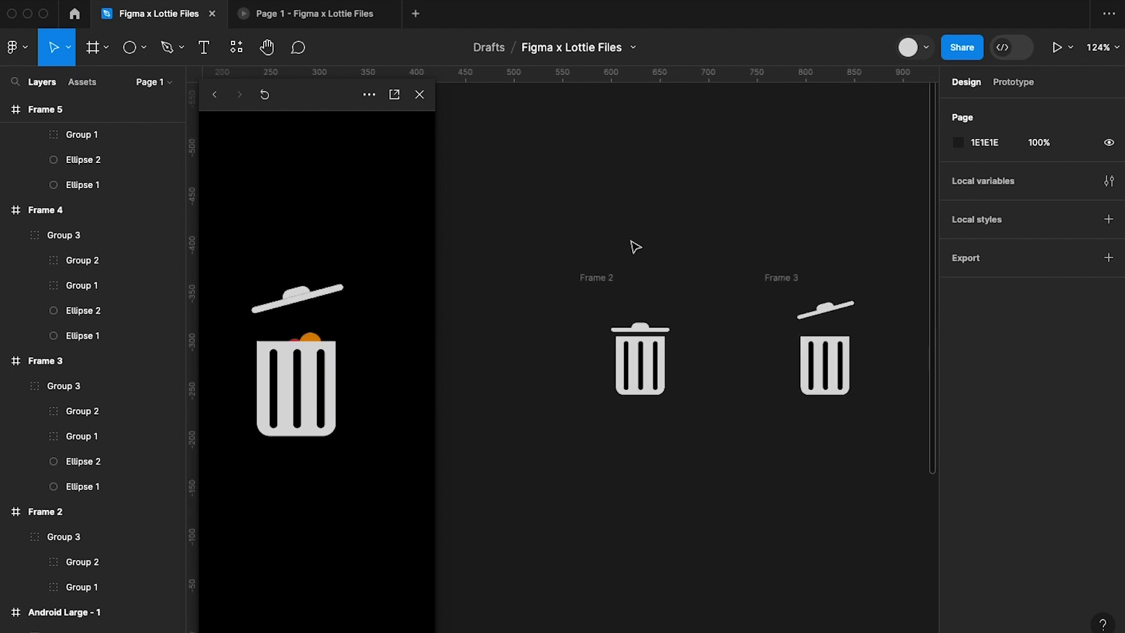
{"action": "left_click", "coordinate": [419, 95]}
Move the 200 × 200 GIF higher in the Android Large - 1 frame to about Y 77 and center it horizontally.
{"action": "scroll", "coordinate": [507, 345], "scroll_direction": "down", "scroll_amount": 4}
{"action": "scroll", "coordinate": [507, 345], "scroll_direction": "down", "scroll_amount": 3}
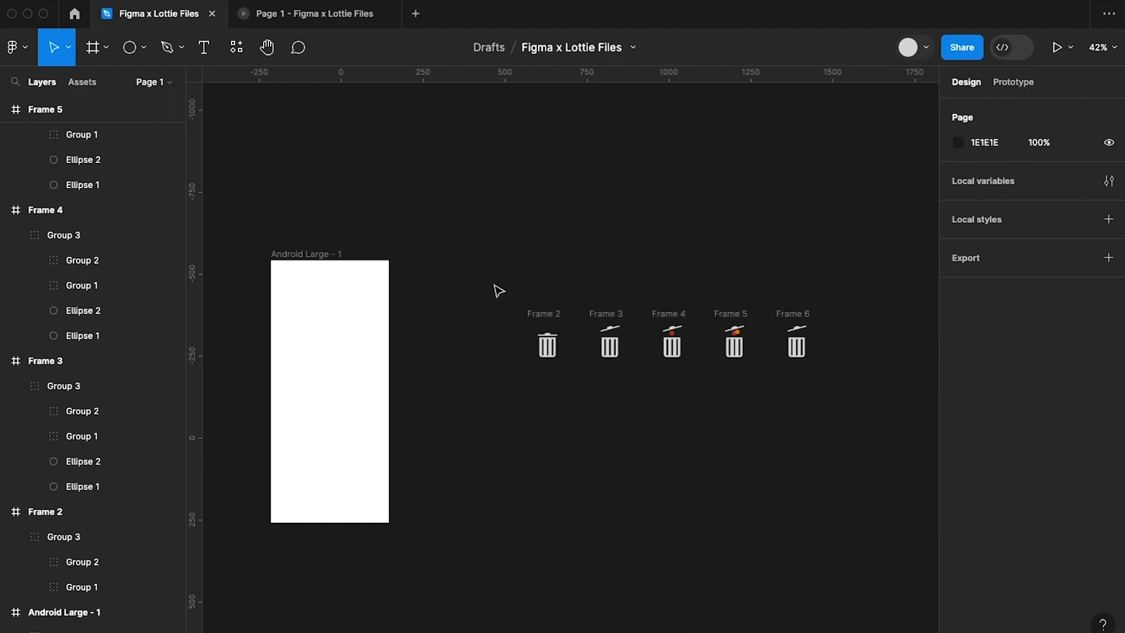
{"action": "left_click", "coordinate": [327, 373]}
{"action": "left_click_drag", "start_coordinate": [346, 391], "coordinate": [351, 318]}
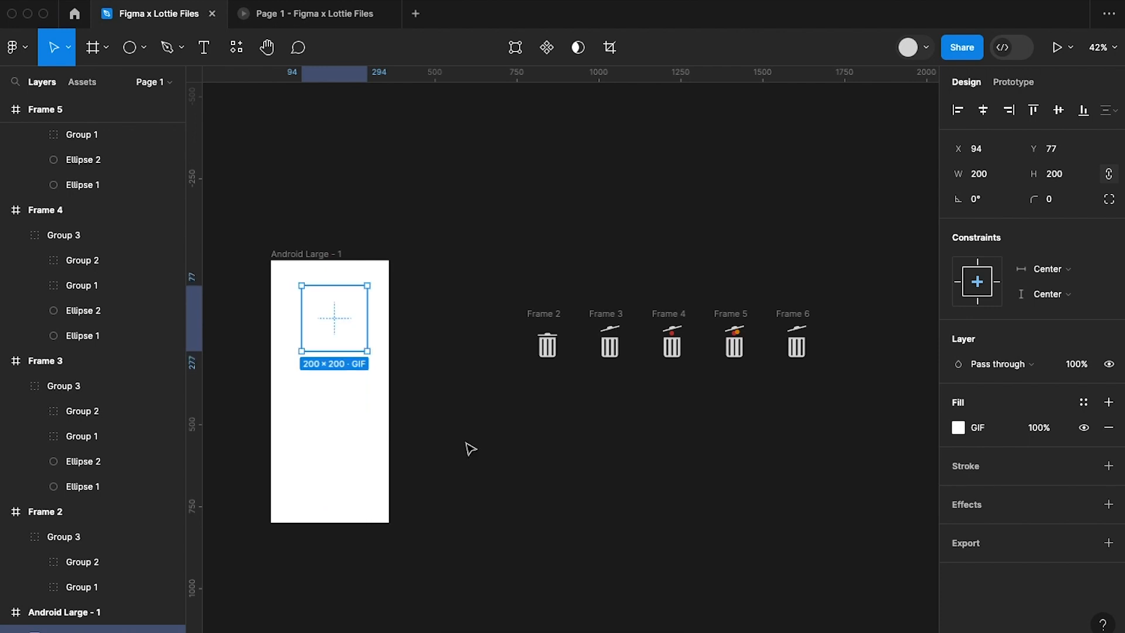
{"action": "left_click", "coordinate": [471, 449]}
{"action": "left_click", "coordinate": [346, 326]}
{"action": "left_click", "coordinate": [986, 109]}
{"action": "left_click", "coordinate": [518, 499]}
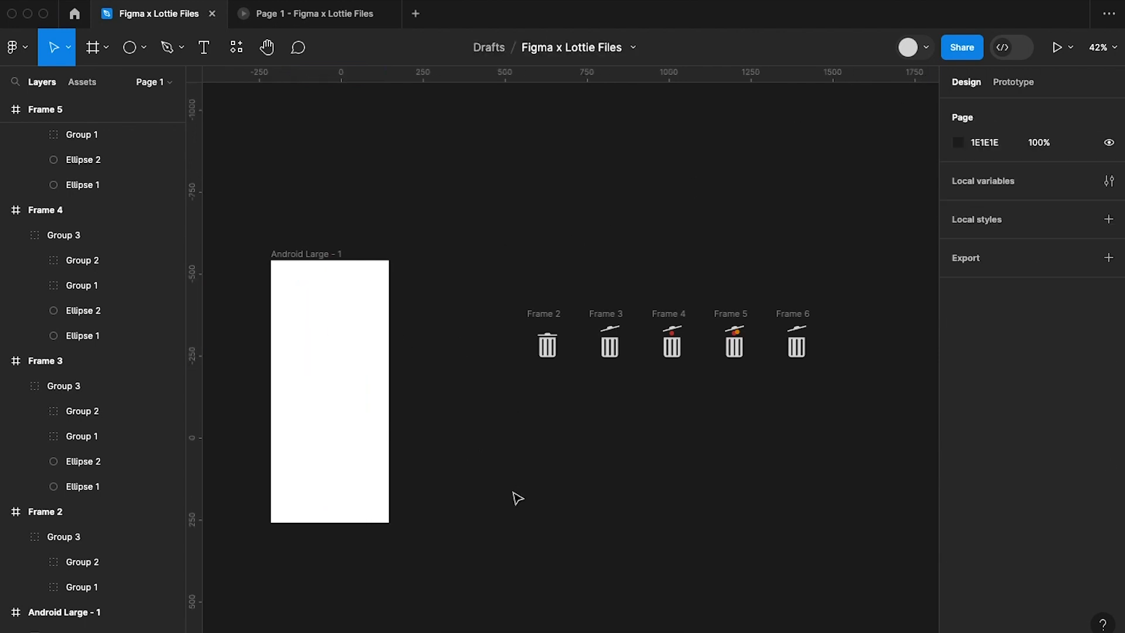
Run the LottieFiles plugin and select Frame 2 as the frame to export.
{"action": "right_click", "coordinate": [581, 443]}
{"action": "mouse_move", "coordinate": [613, 579]}
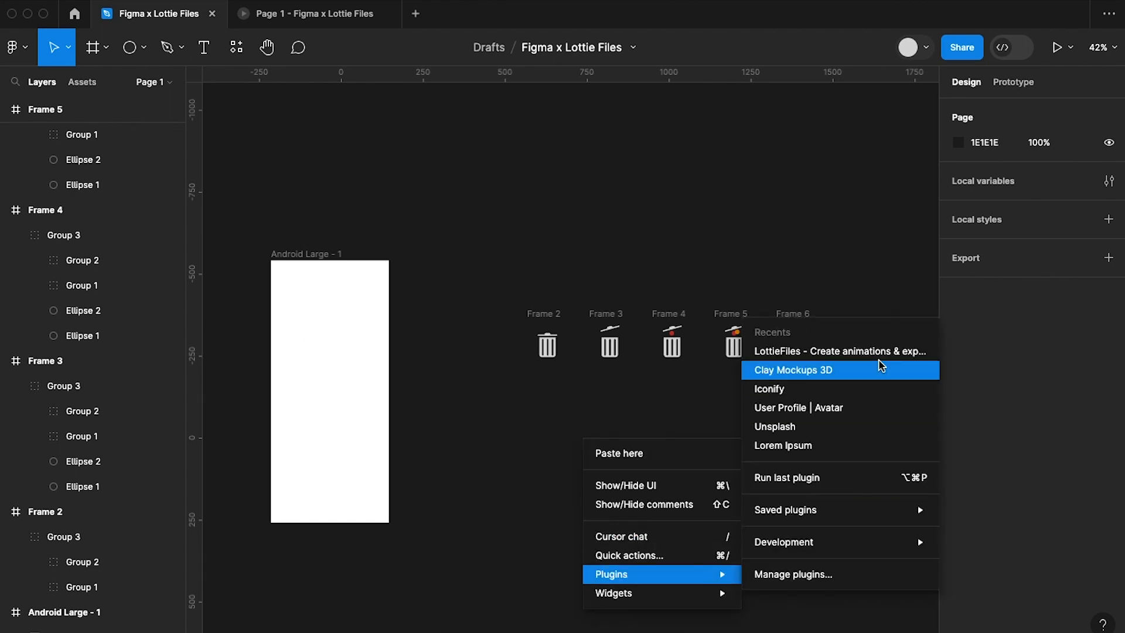
{"action": "left_click", "coordinate": [799, 354]}
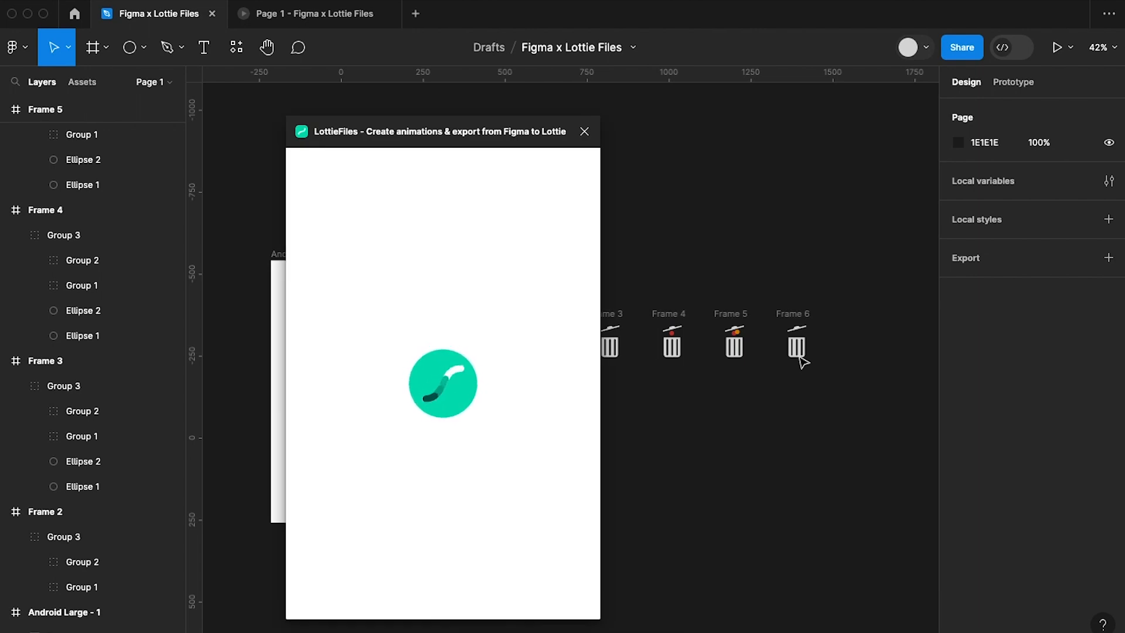
{"action": "scroll", "coordinate": [798, 360], "scroll_direction": "left", "scroll_amount": 5}
{"action": "scroll", "coordinate": [798, 359], "scroll_direction": "up", "scroll_amount": 1}
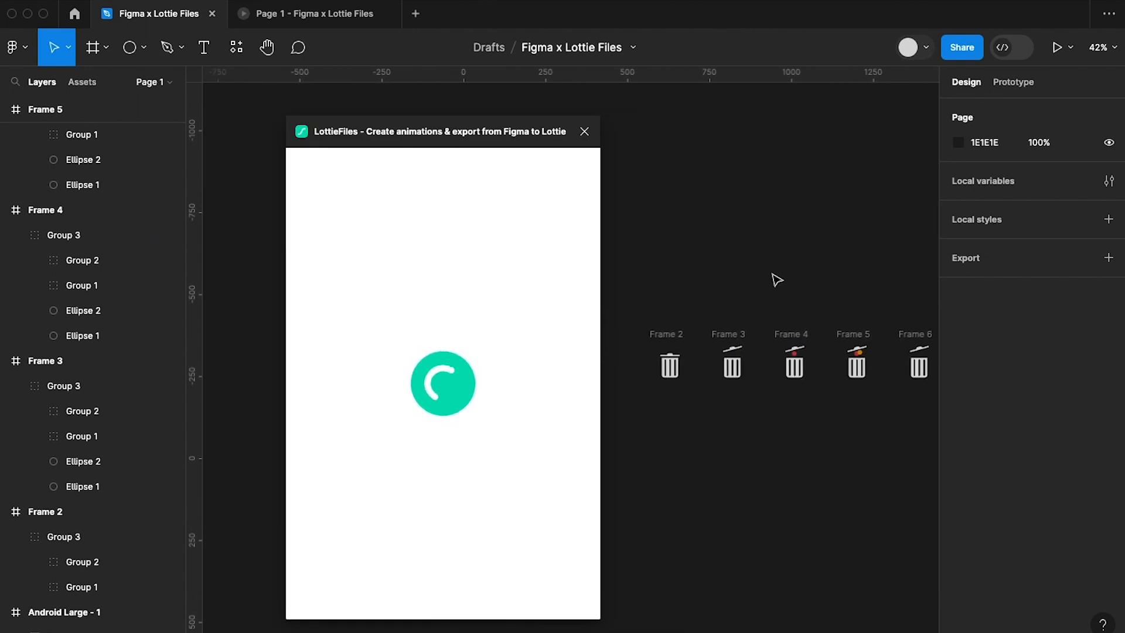
{"action": "left_click", "coordinate": [666, 335]}
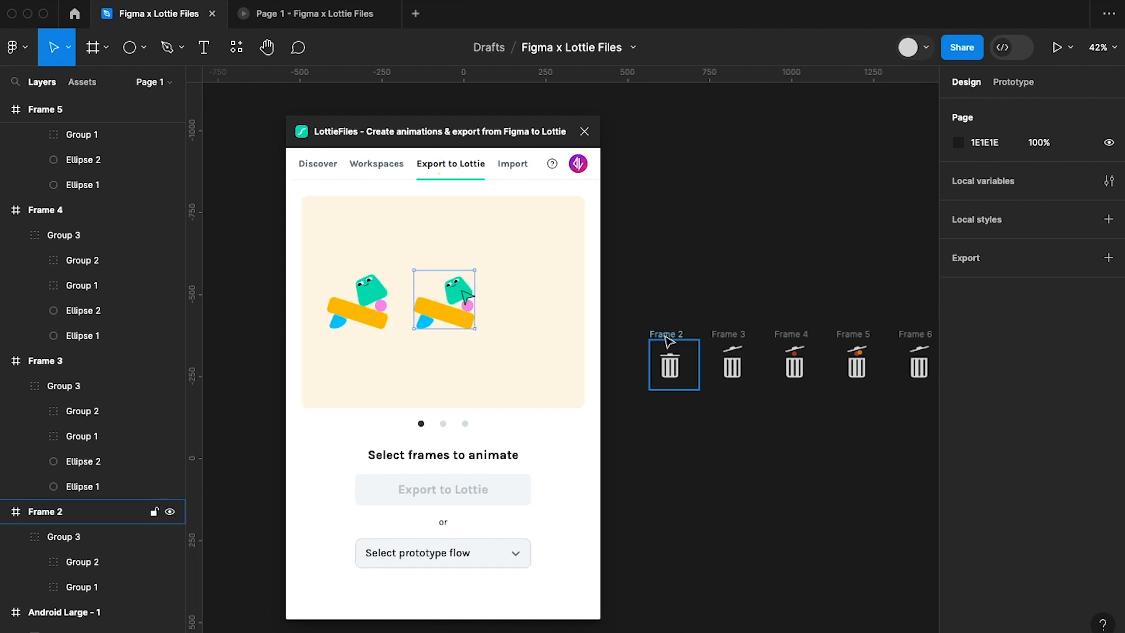
{"action": "left_click", "coordinate": [668, 340]}
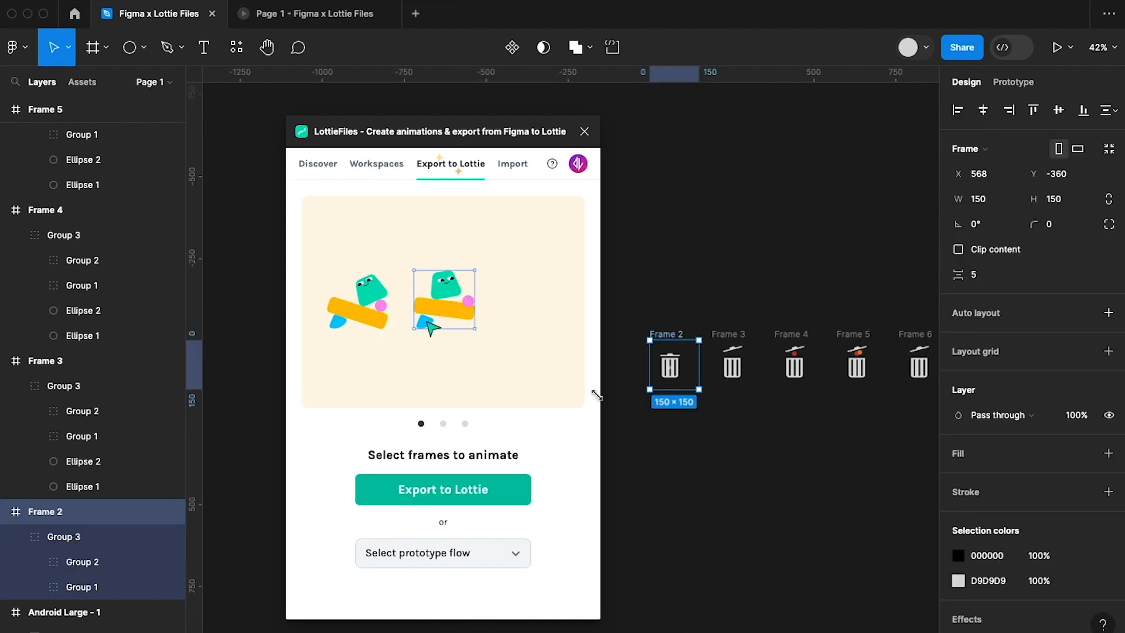
Choose the prototype flow Flow 1 for the export to Lottie.
{"action": "left_click", "coordinate": [517, 561]}
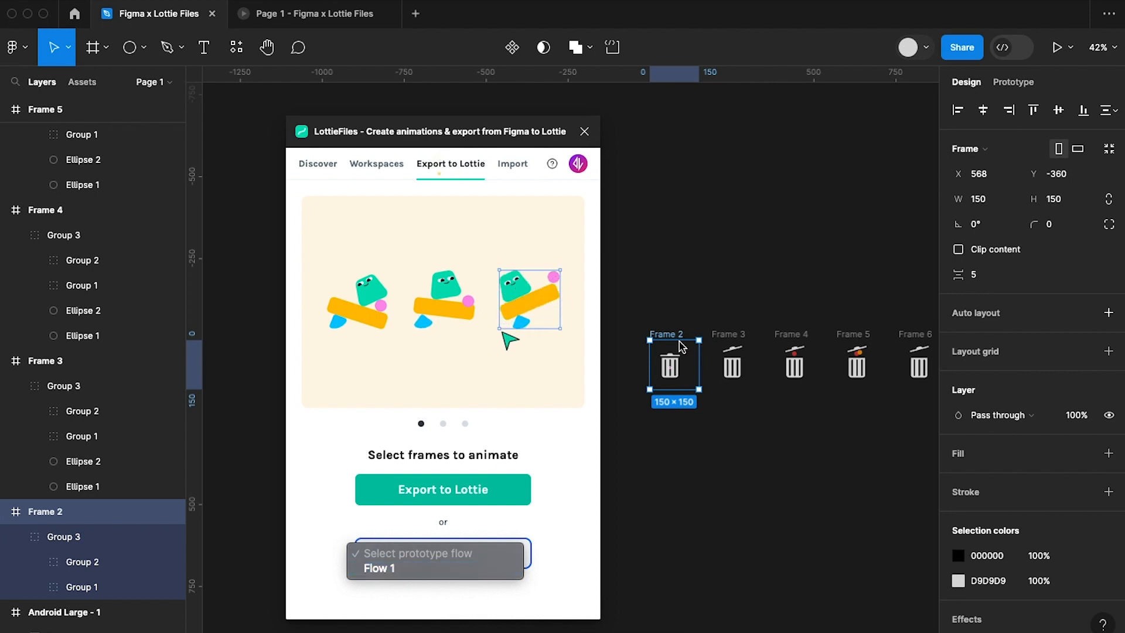
{"action": "left_click", "coordinate": [1013, 83]}
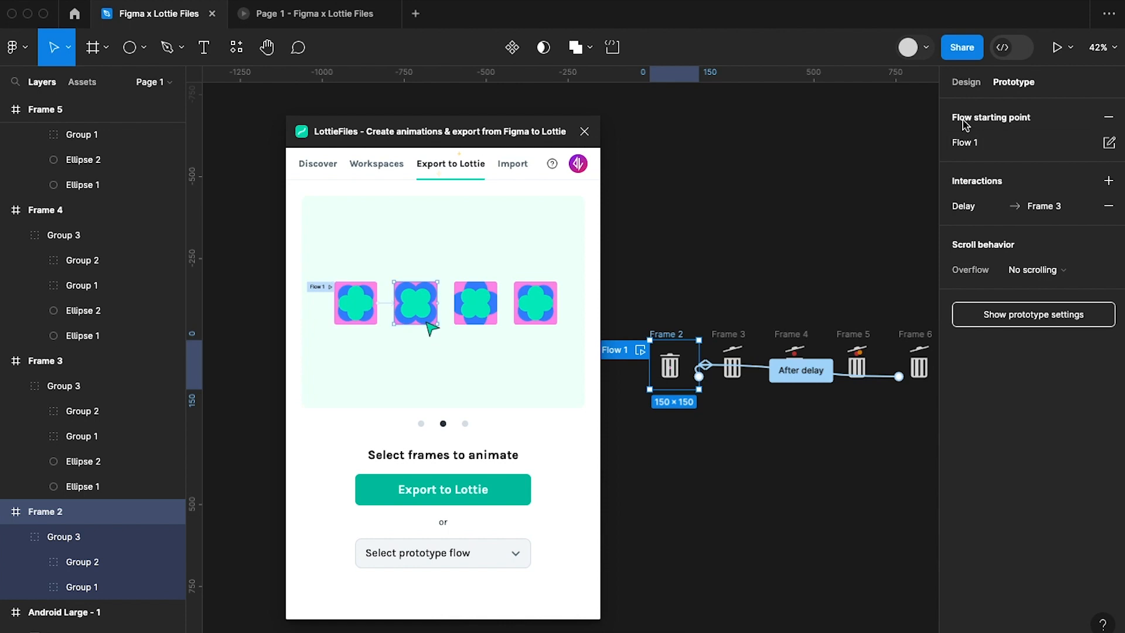
{"action": "left_click", "coordinate": [519, 553]}
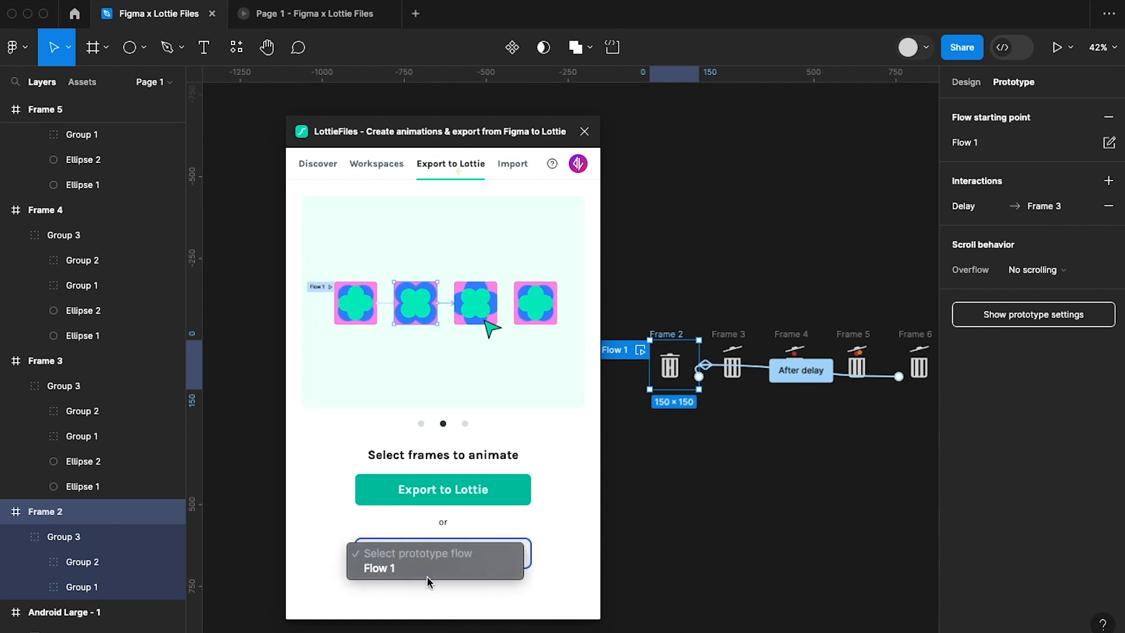
{"action": "left_click", "coordinate": [395, 570]}
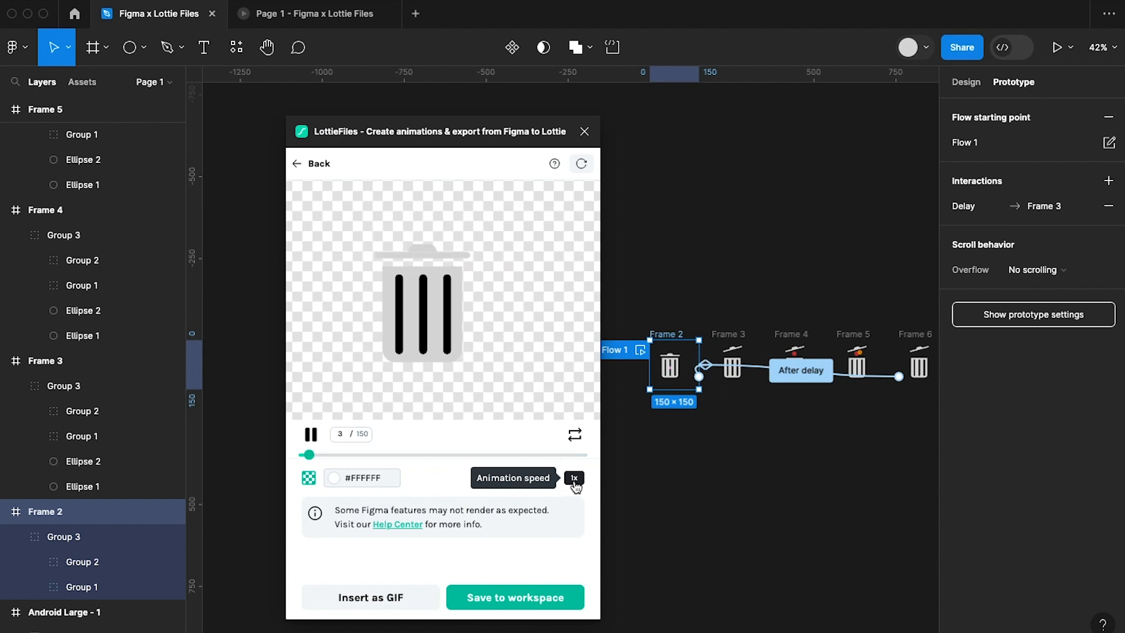
Set the exported animation's speed to 0.5x and save it to First Project in the LottieFiles workspace.
{"action": "left_click", "coordinate": [575, 479]}
{"action": "left_click", "coordinate": [576, 480]}
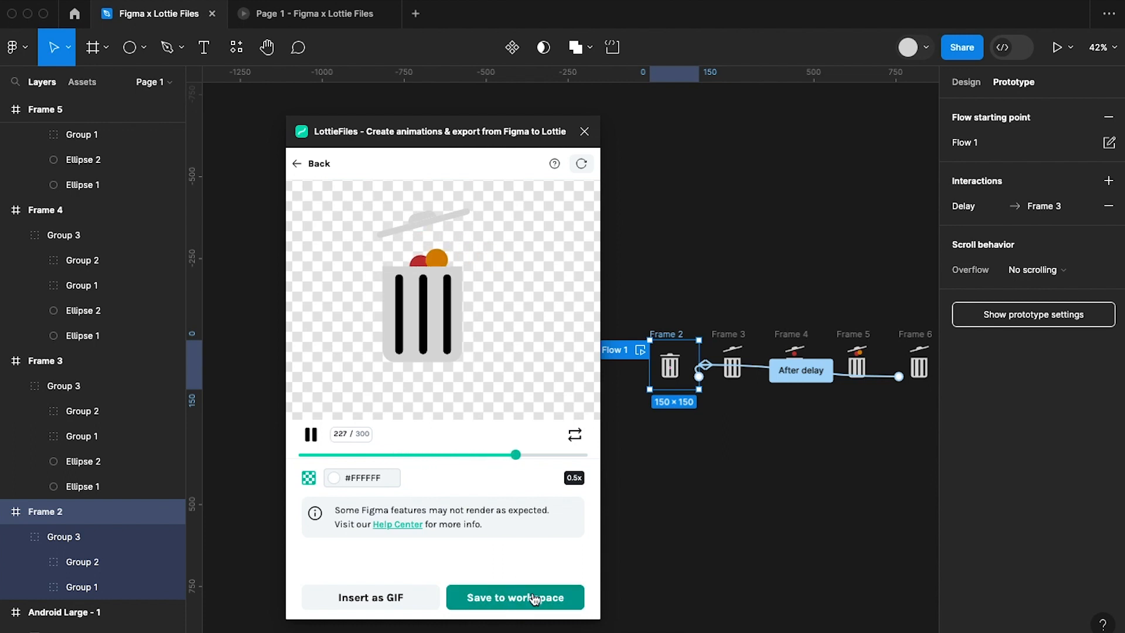
{"action": "left_click", "coordinate": [515, 600]}
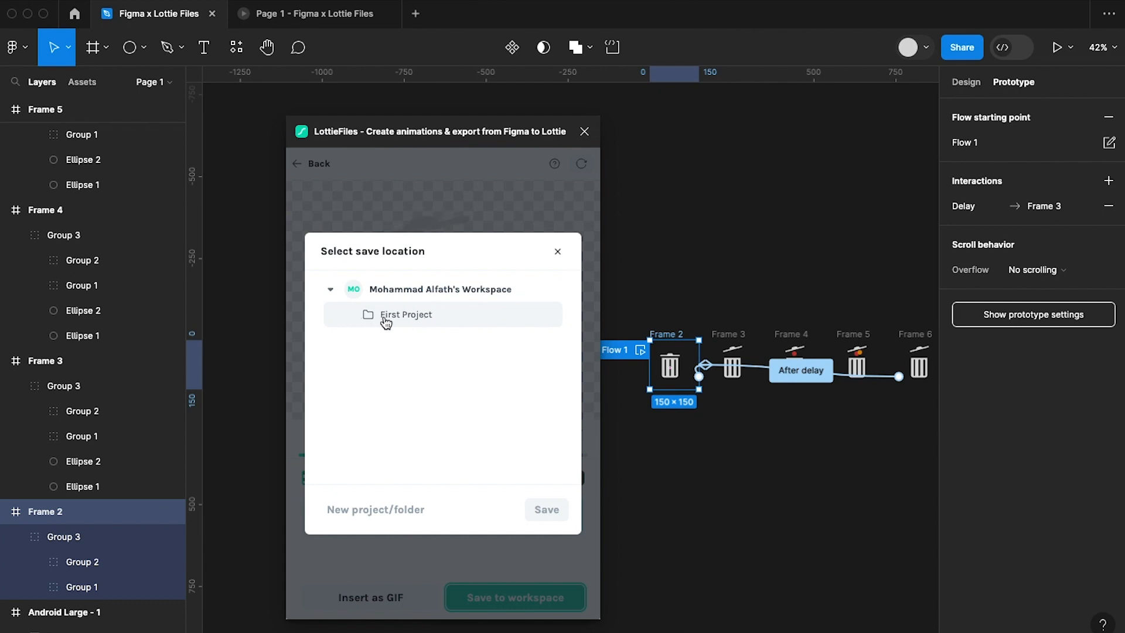
{"action": "left_click", "coordinate": [421, 319]}
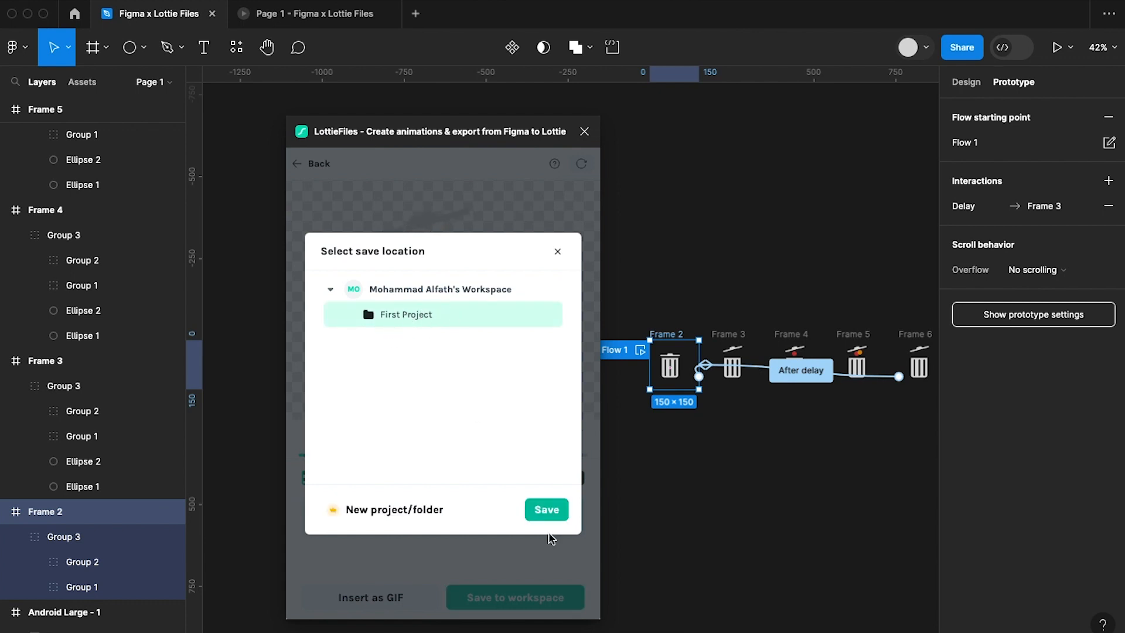
{"action": "left_click", "coordinate": [546, 509]}
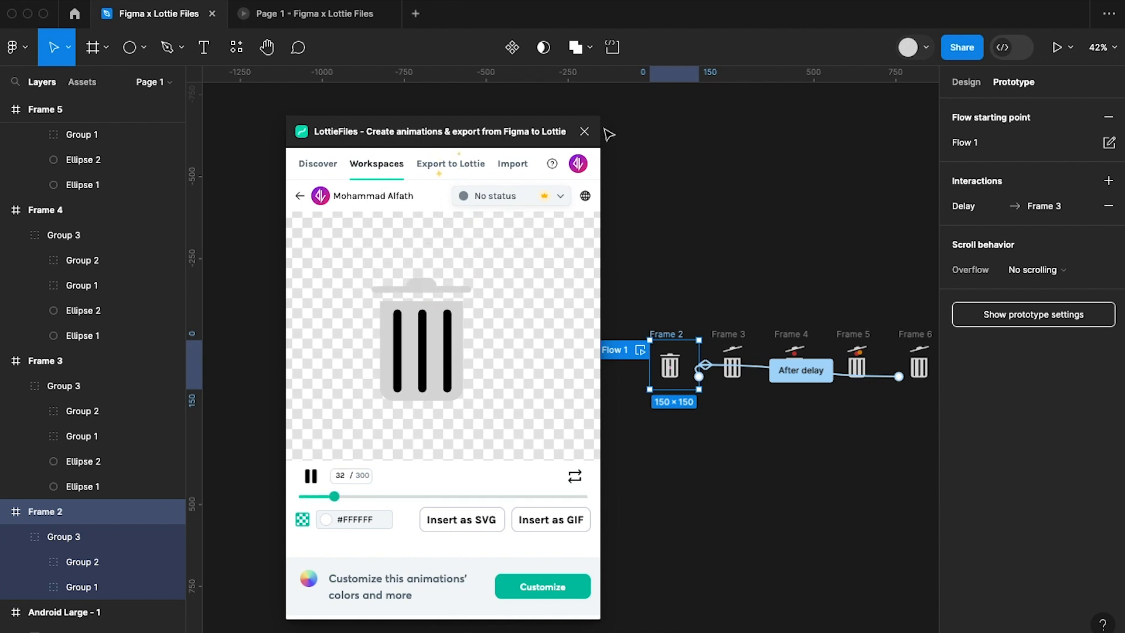
Switch to the browser and open the personal workspace dashboard from the LottieFiles account on lottiefiles.com.
{"action": "left_click", "coordinate": [579, 631]}
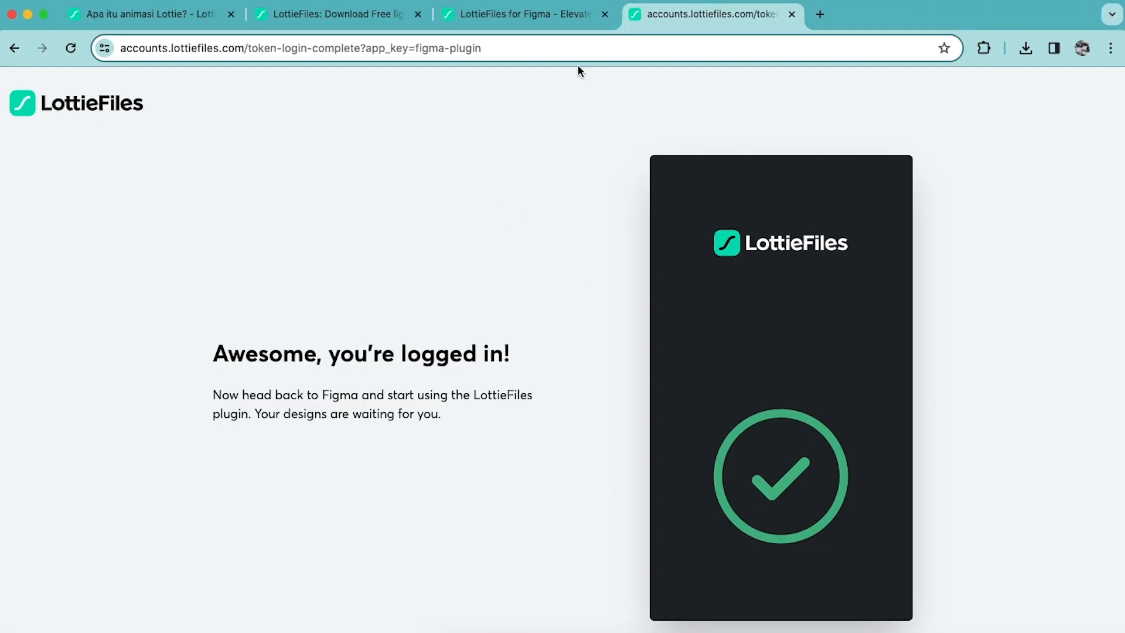
{"action": "left_click", "coordinate": [356, 26]}
{"action": "left_click", "coordinate": [1089, 102]}
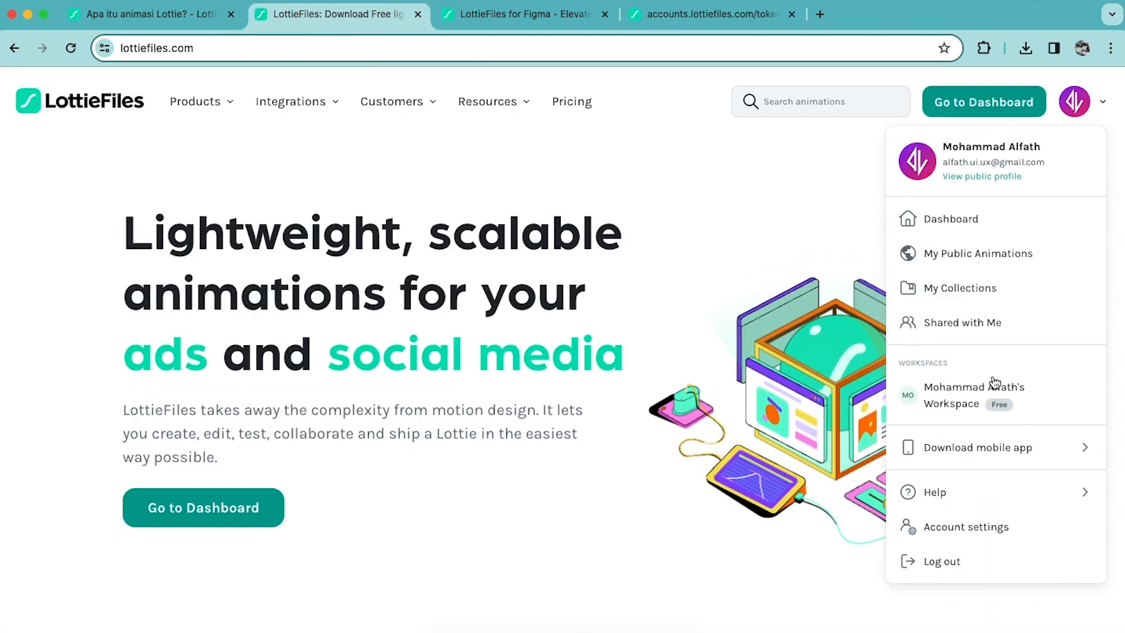
{"action": "mouse_move", "coordinate": [982, 465]}
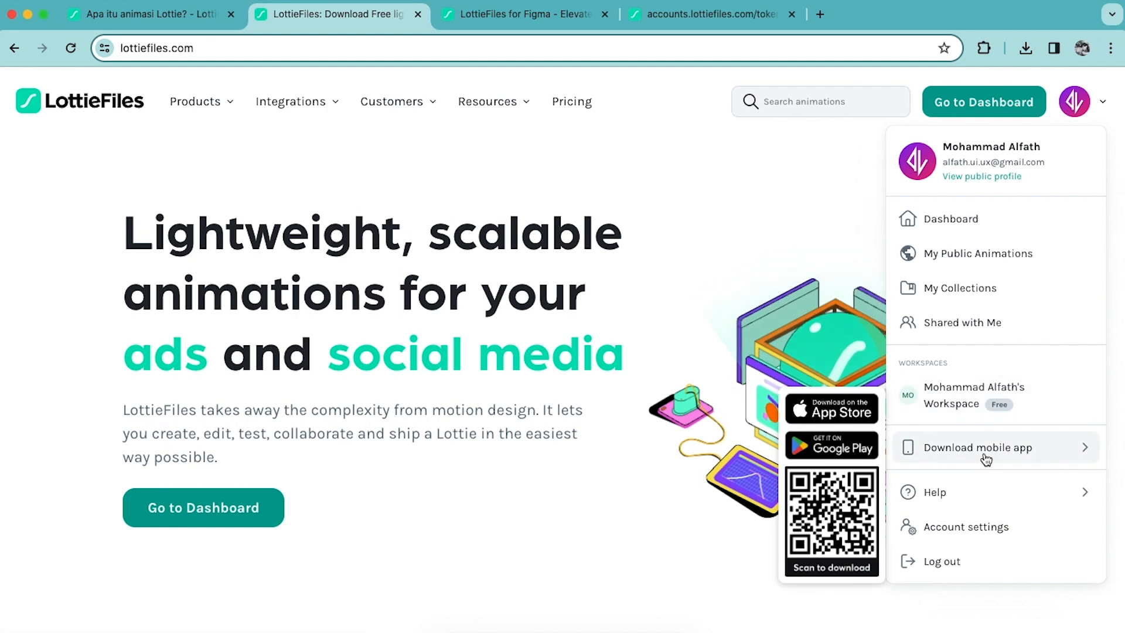
{"action": "left_click", "coordinate": [976, 398]}
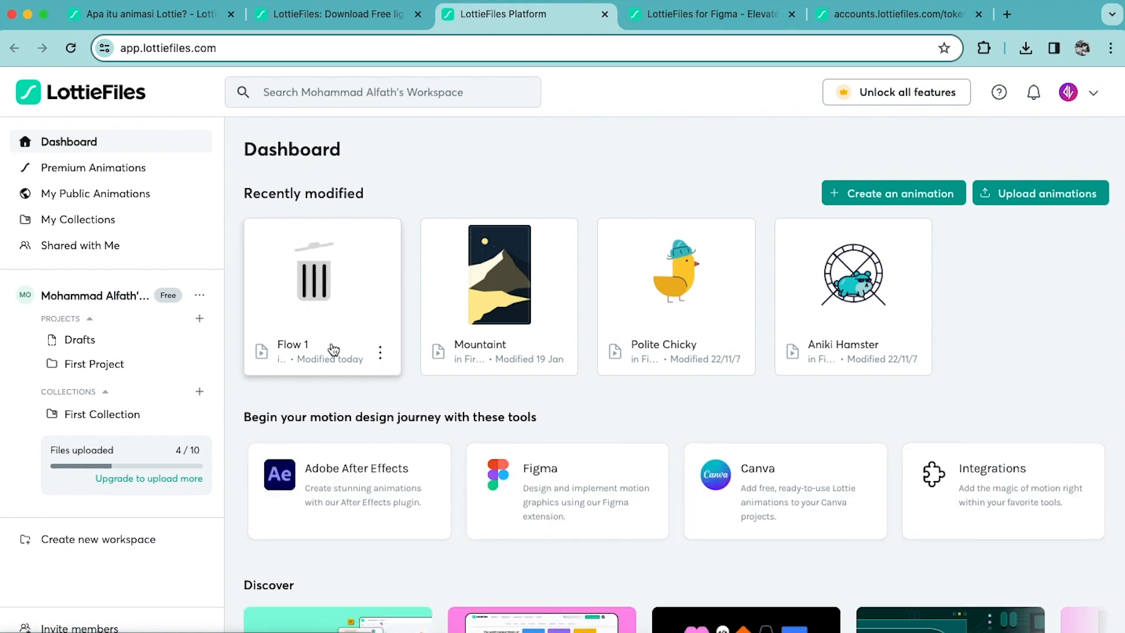
Open the Flow 1 animation, examine its download and export formats, and return to the dashboard.
{"action": "left_click", "coordinate": [335, 307]}
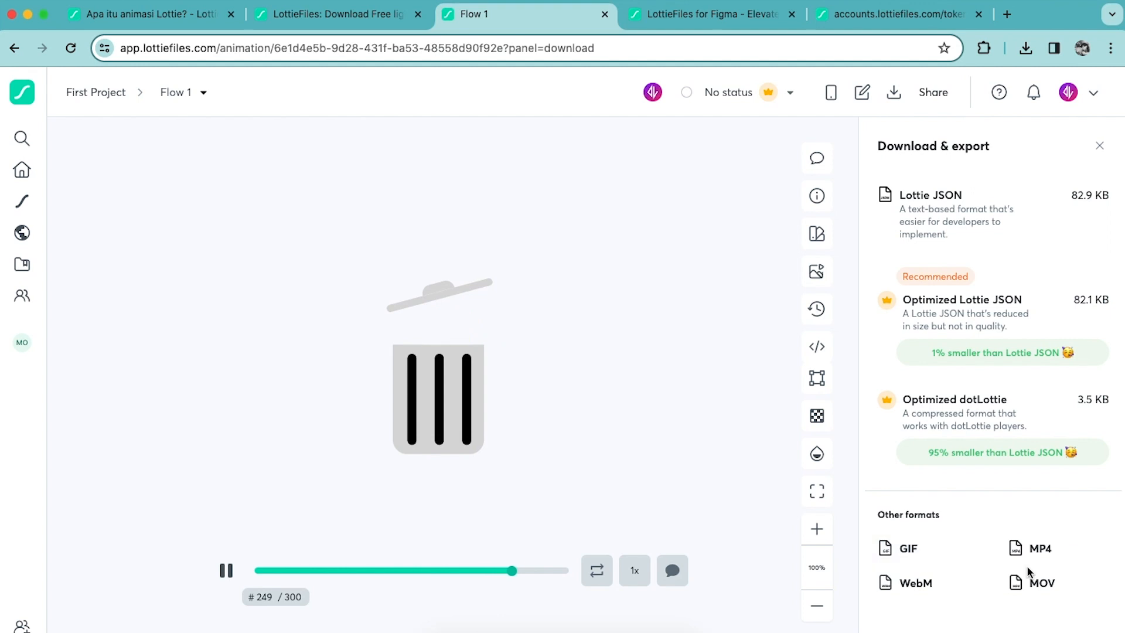
{"action": "mouse_move", "coordinate": [1073, 422]}
{"action": "mouse_move", "coordinate": [932, 294]}
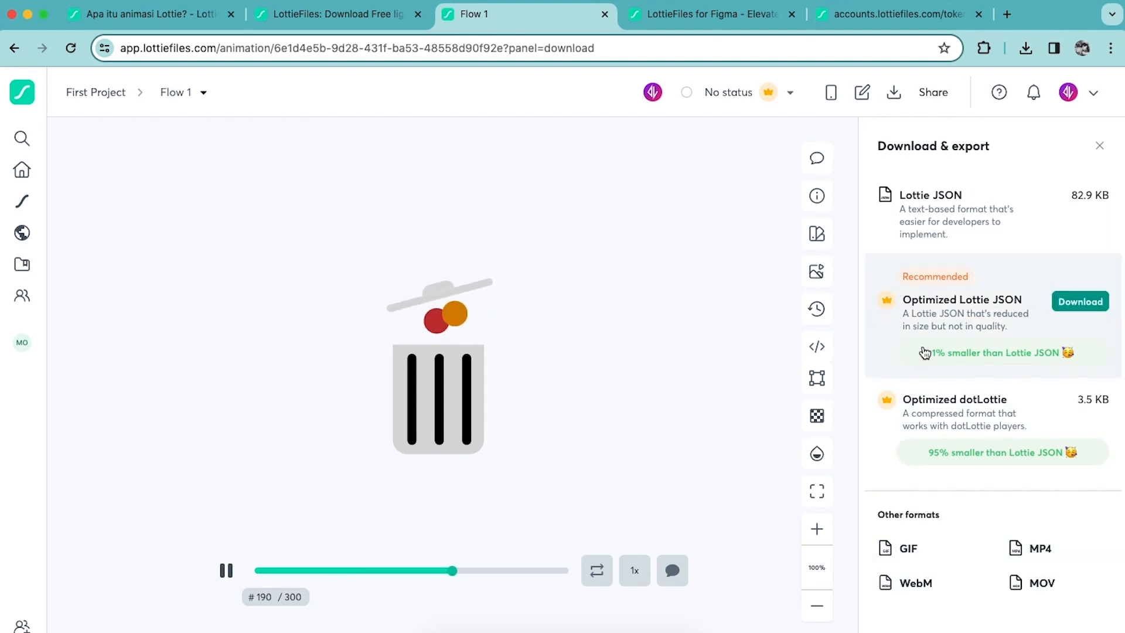
{"action": "mouse_move", "coordinate": [1005, 210]}
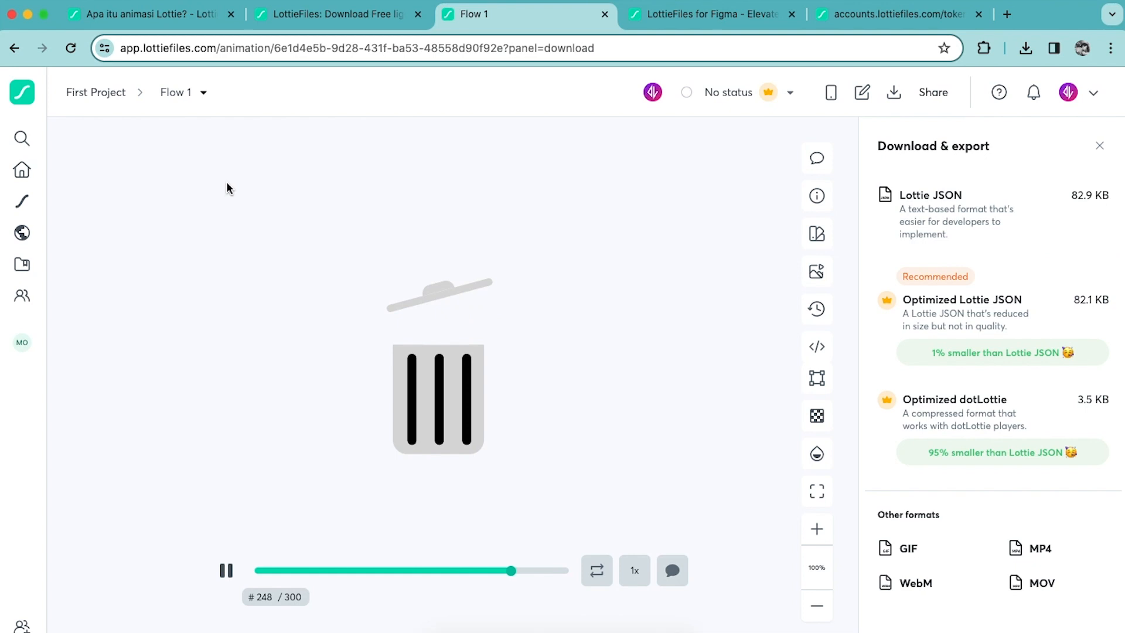
{"action": "left_click", "coordinate": [14, 48]}
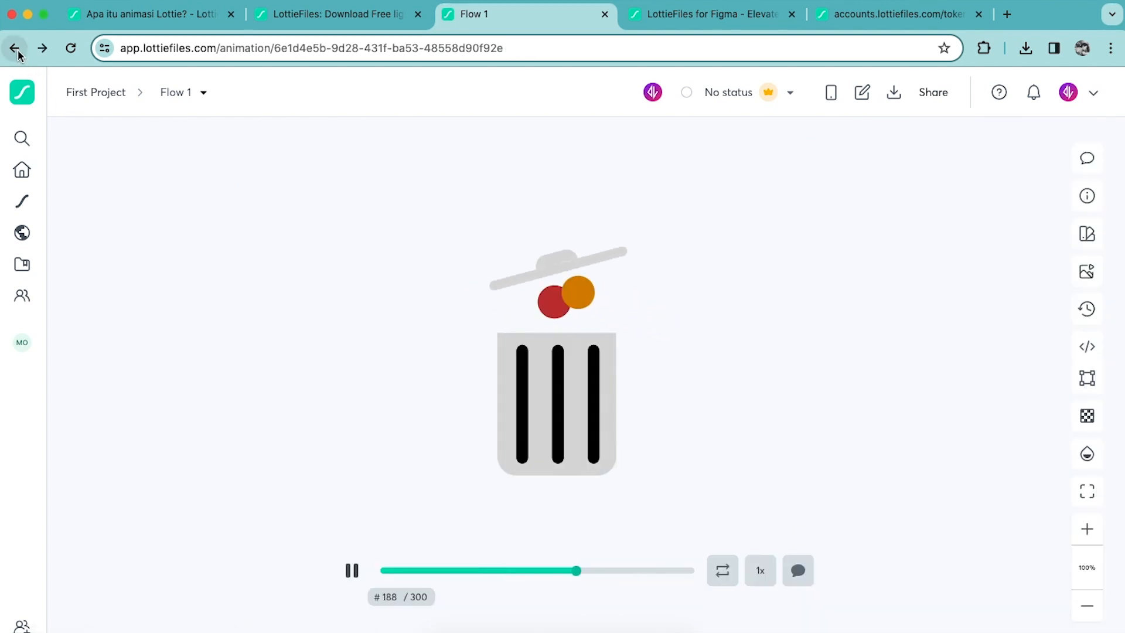
{"action": "left_click", "coordinate": [16, 49]}
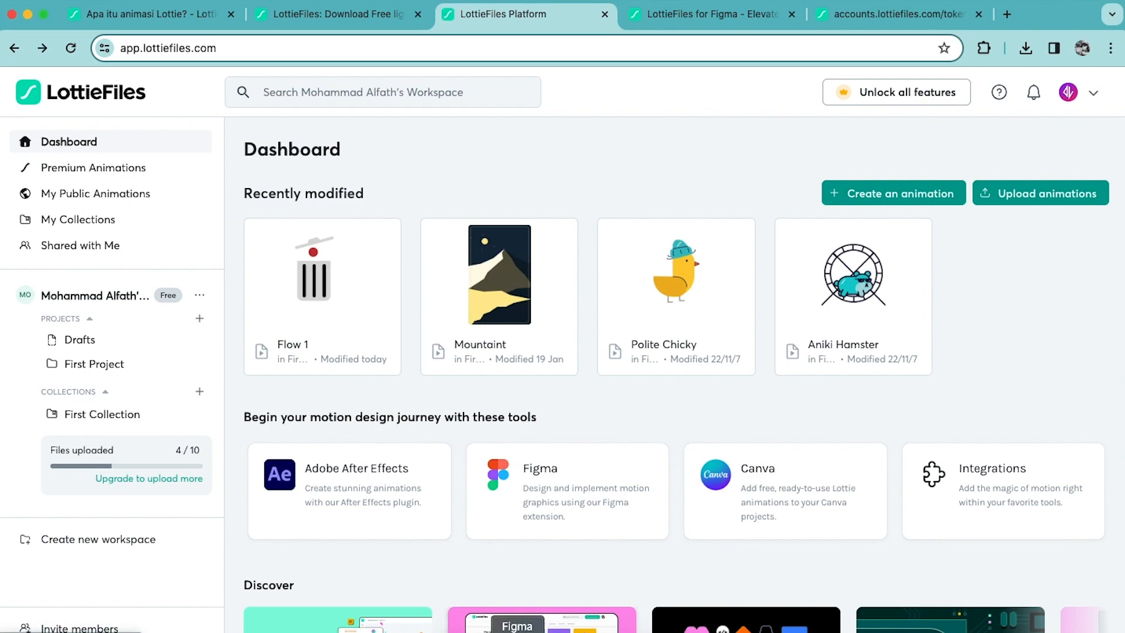
Switch to Figma and close the LottieFiles plugin.
{"action": "left_click", "coordinate": [515, 630]}
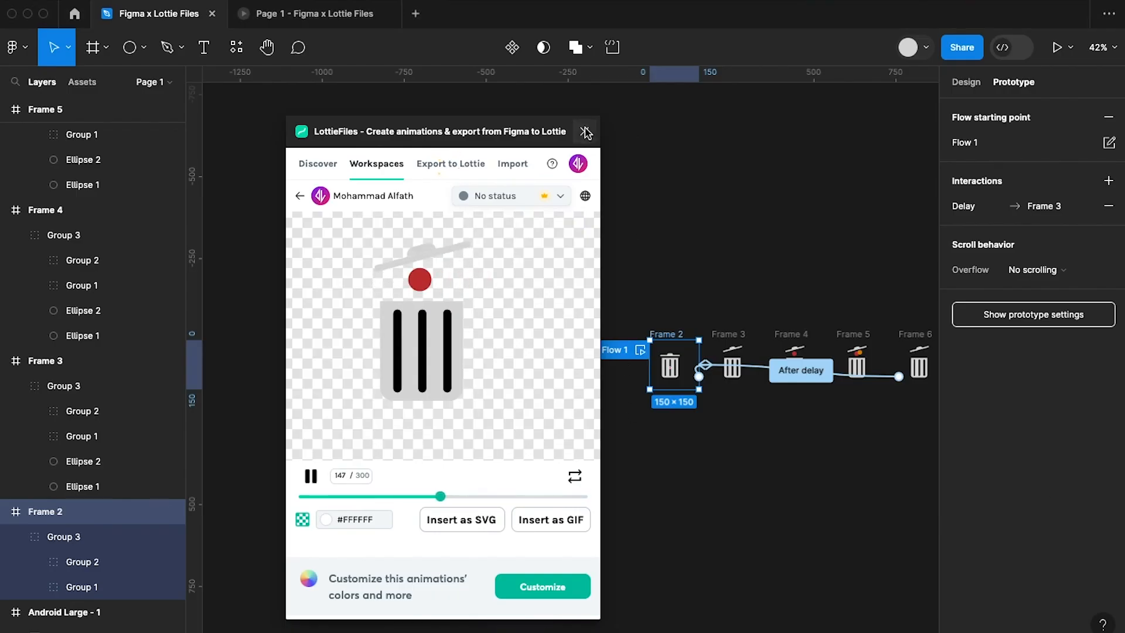
{"action": "left_click", "coordinate": [586, 133]}
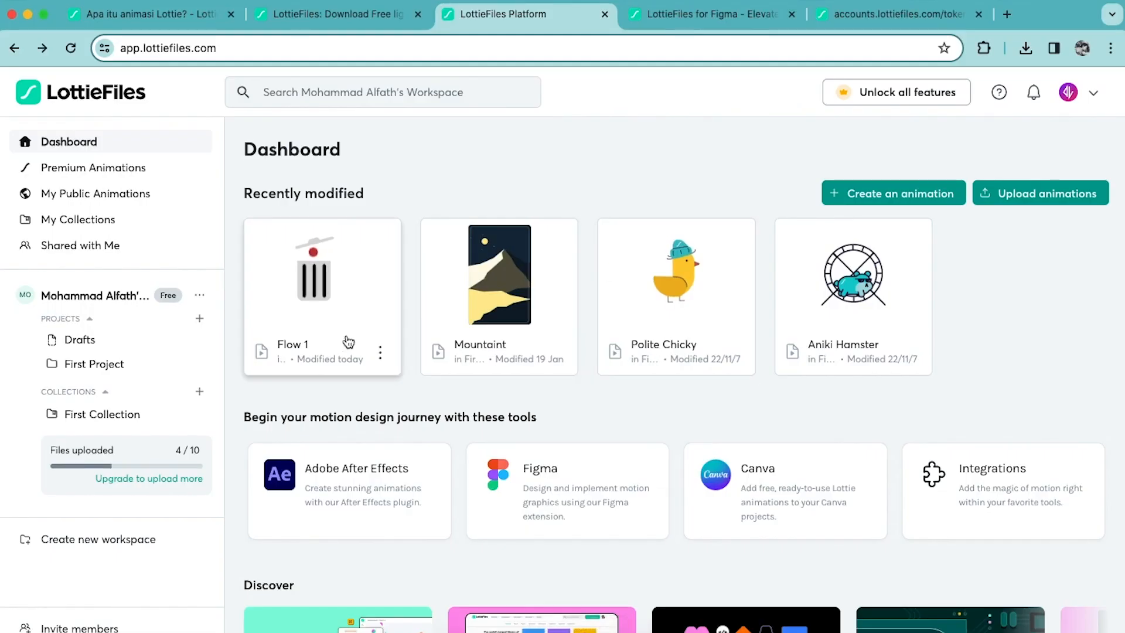
Open the Flow 1 animation from the dashboard and export it as a Small (150 × 150) GIF at 60 fps.
{"action": "left_click", "coordinate": [367, 333]}
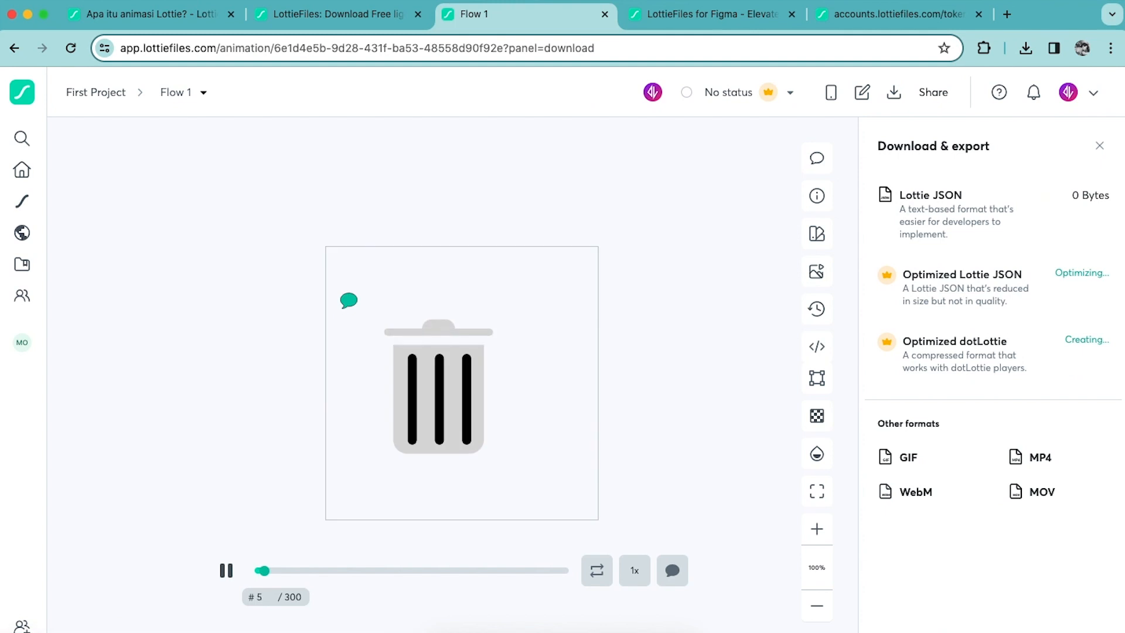
{"action": "mouse_move", "coordinate": [1061, 206]}
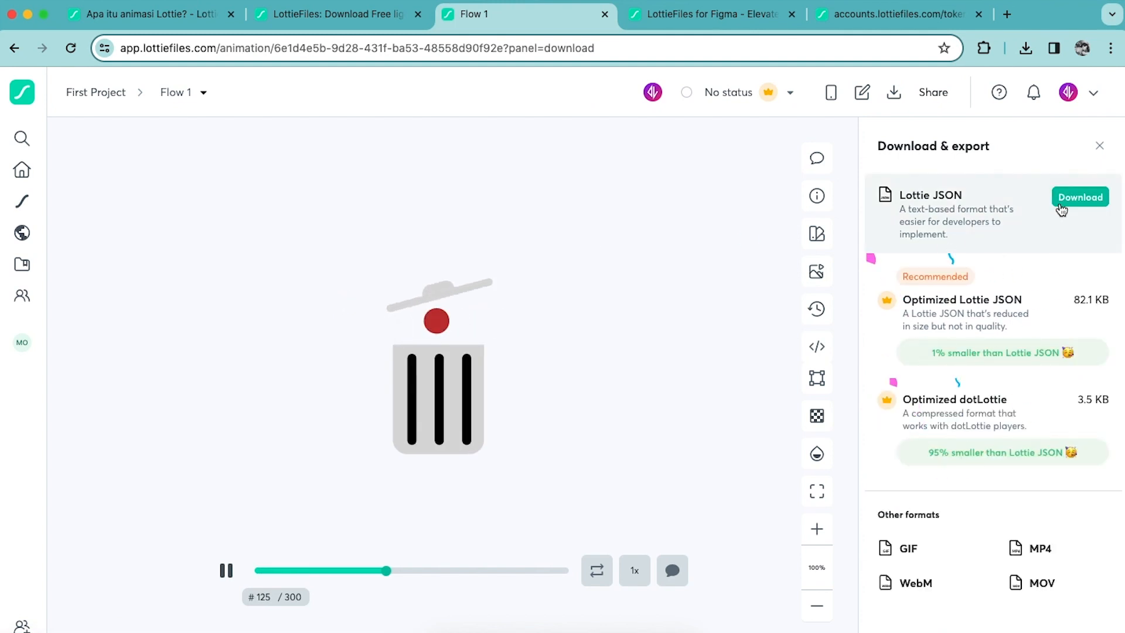
{"action": "left_click", "coordinate": [917, 553]}
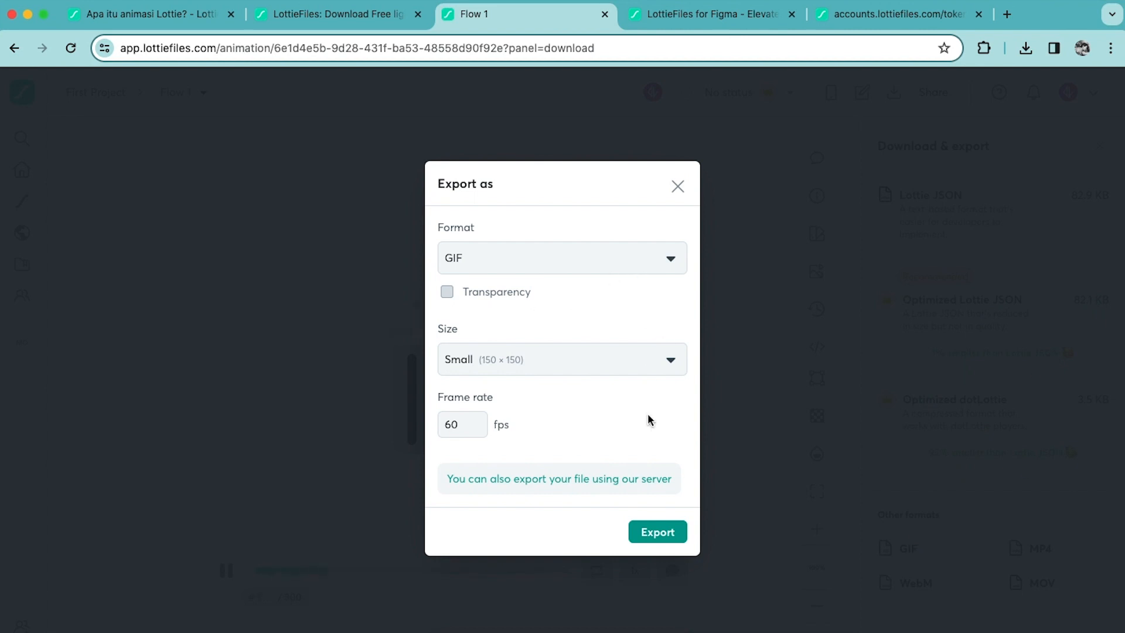
{"action": "left_click", "coordinate": [660, 532]}
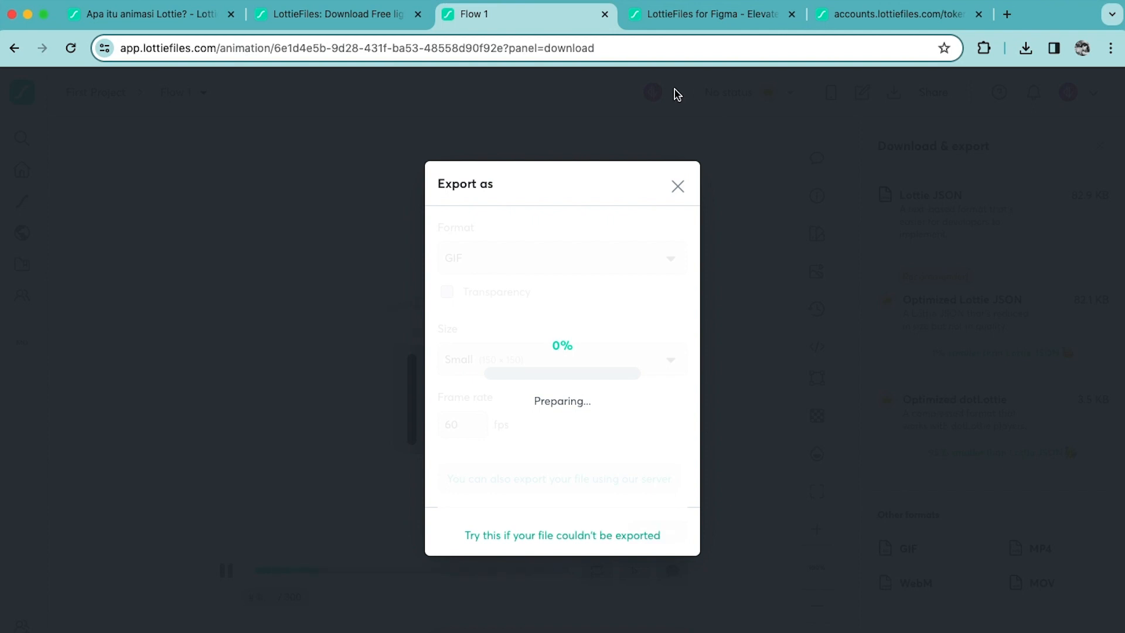
{"action": "left_click", "coordinate": [518, 632]}
{"action": "left_click", "coordinate": [579, 632]}
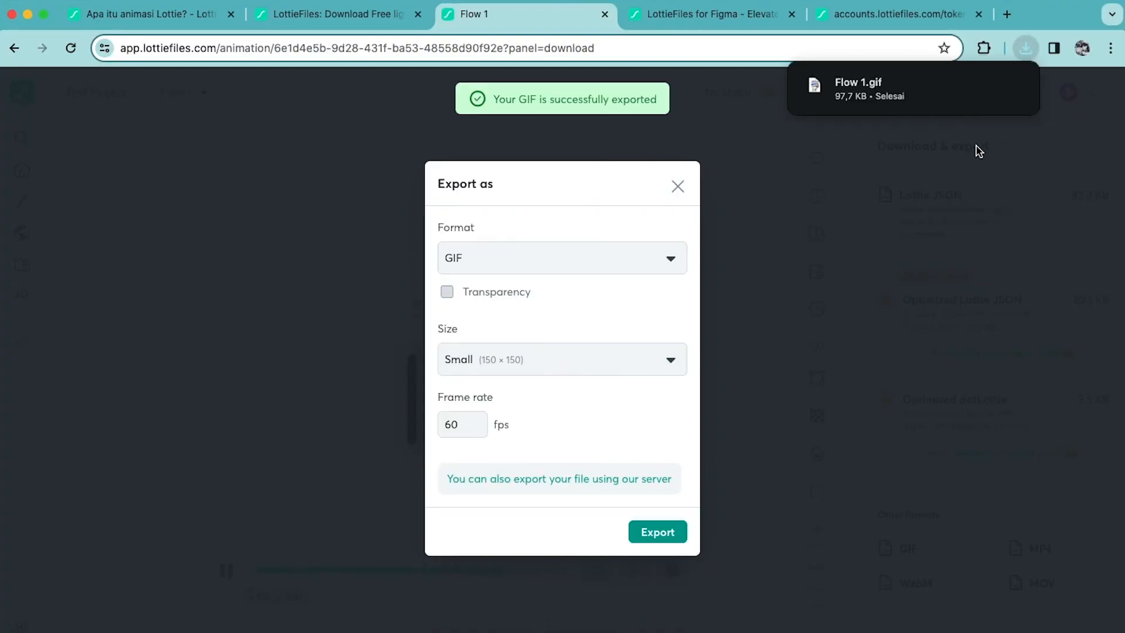
Reveal the downloaded Flow 1.gif in Finder and select it.
{"action": "mouse_move", "coordinate": [955, 94]}
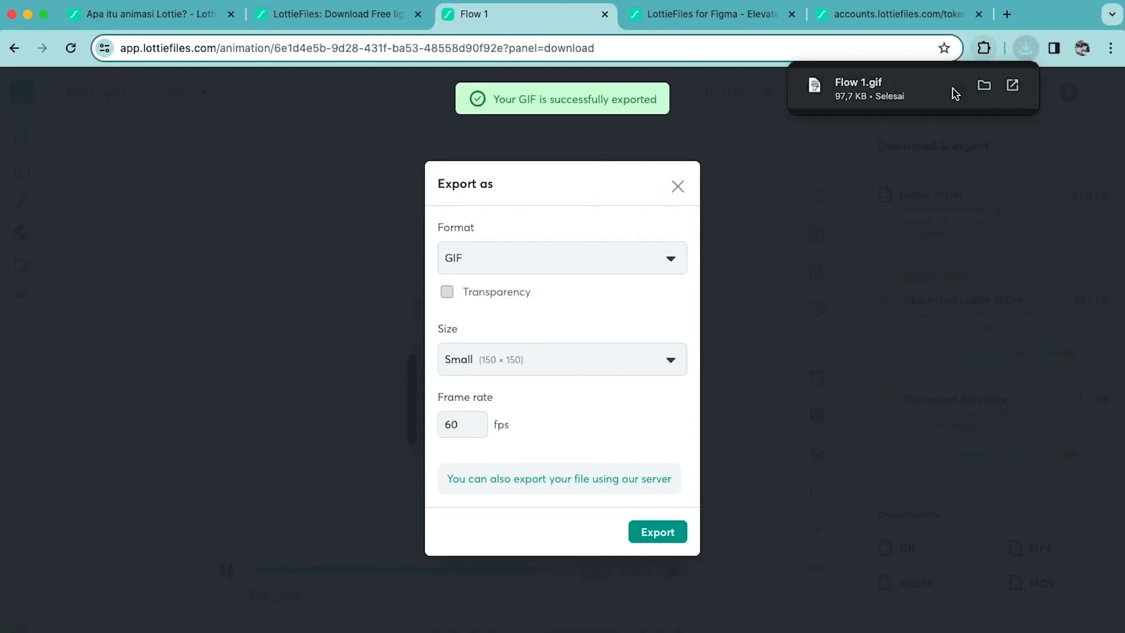
{"action": "left_click", "coordinate": [984, 85]}
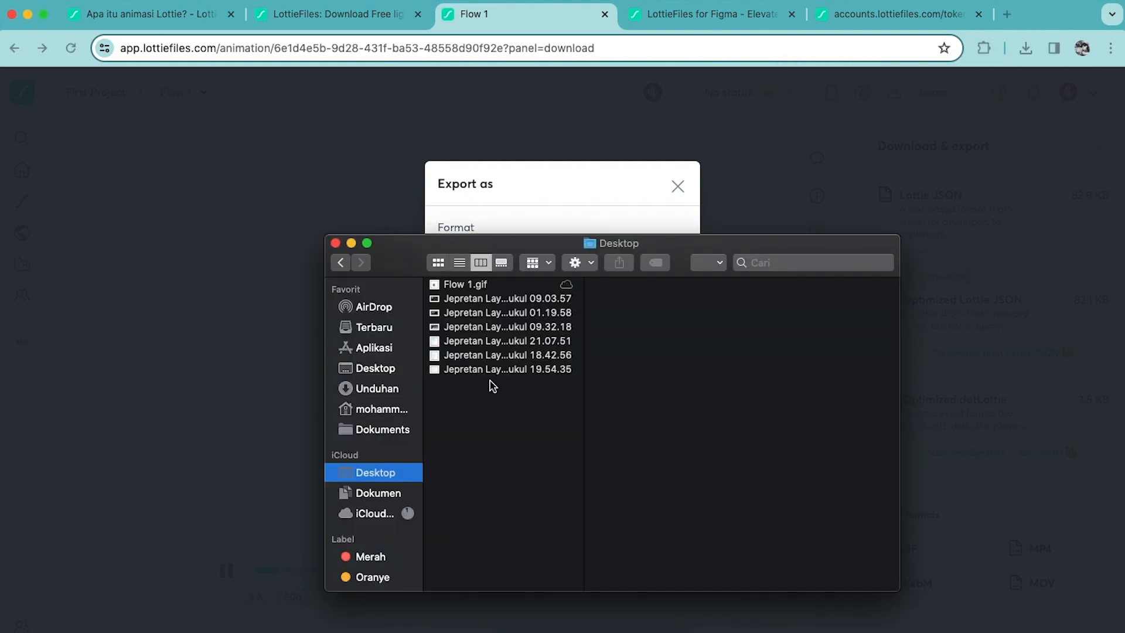
{"action": "left_click", "coordinate": [459, 290]}
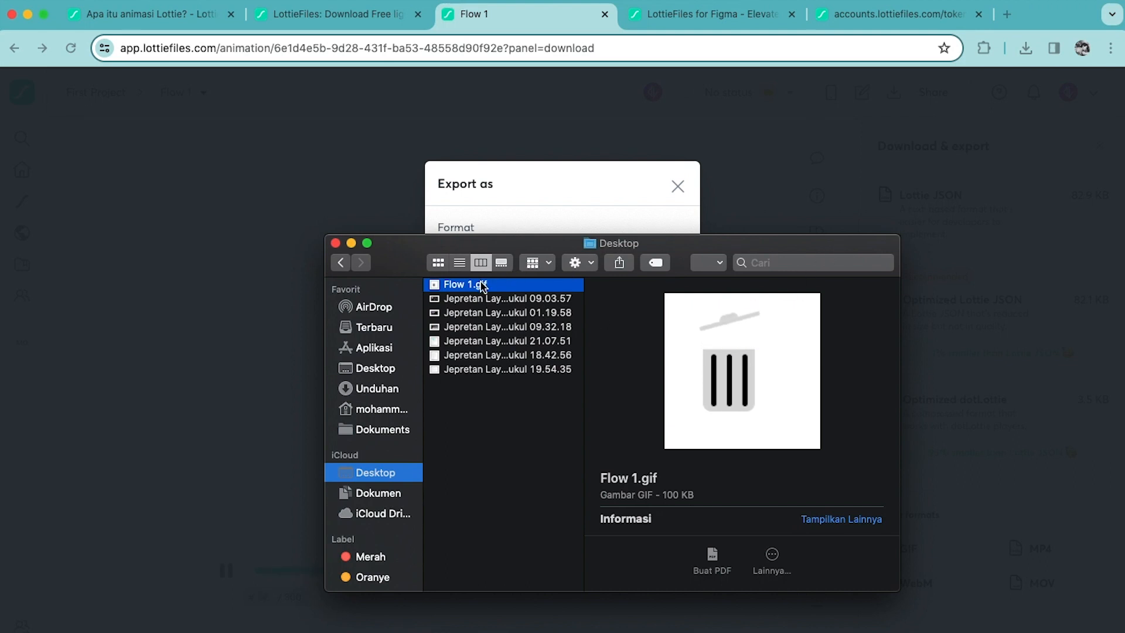
Switch to Figma, place Flow 1.gif from Finder in the Android Large - 1 frame, and centre it horizontally in the frame's lower half.
{"action": "left_click", "coordinate": [516, 630]}
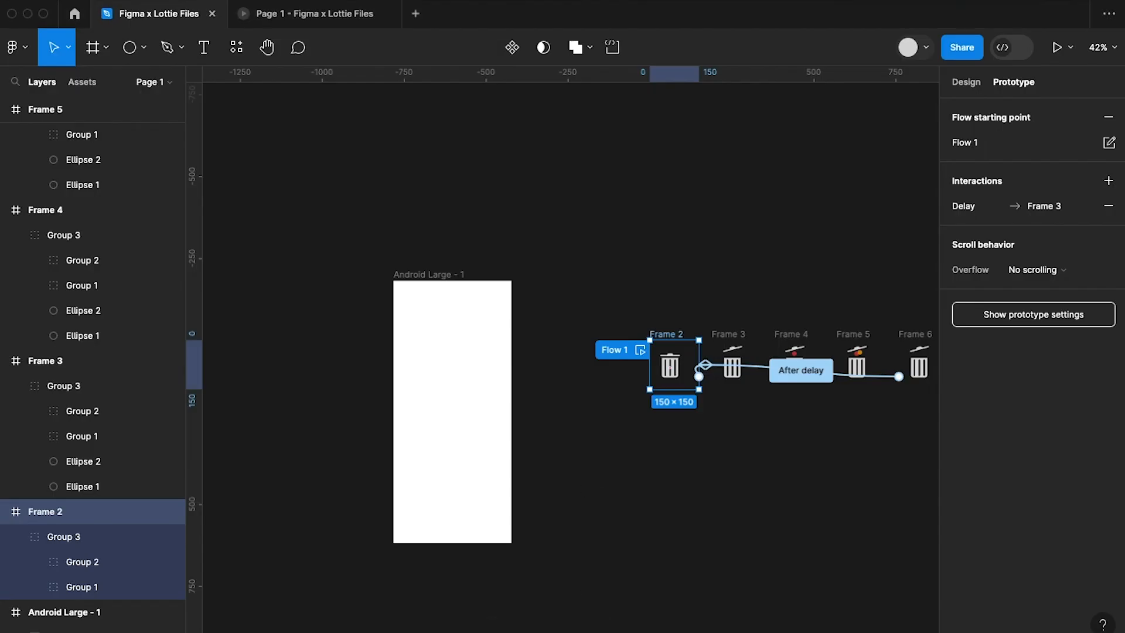
{"action": "left_click", "coordinate": [457, 630]}
{"action": "left_click_drag", "start_coordinate": [469, 286], "coordinate": [452, 460]}
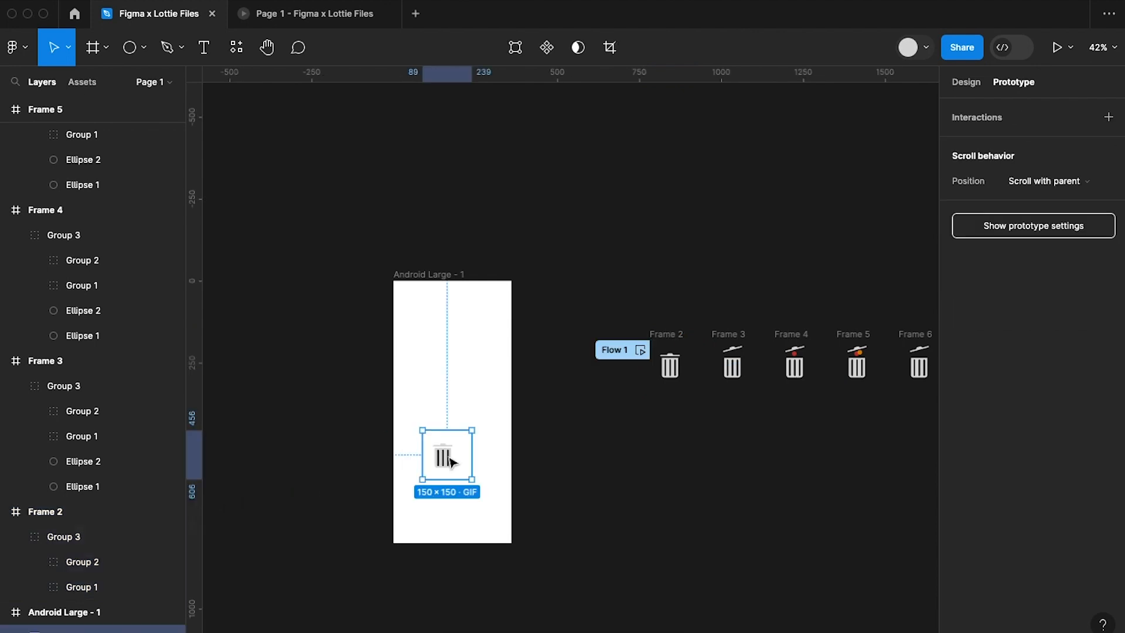
{"action": "scroll", "coordinate": [452, 460], "scroll_direction": "up", "scroll_amount": 5}
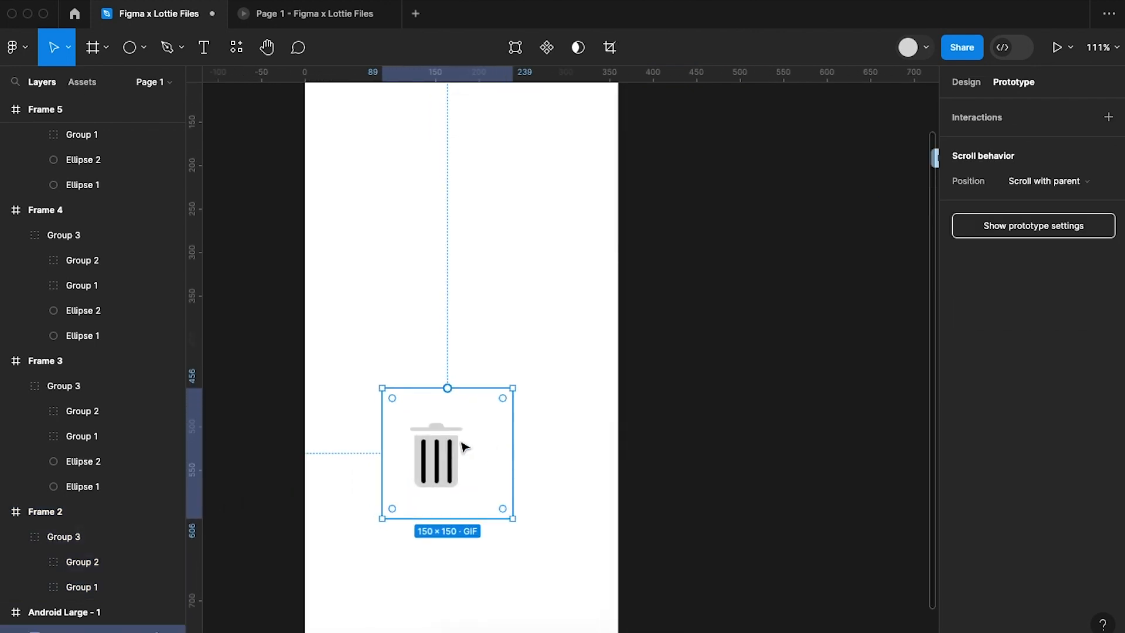
{"action": "left_click_drag", "start_coordinate": [448, 450], "coordinate": [462, 455]}
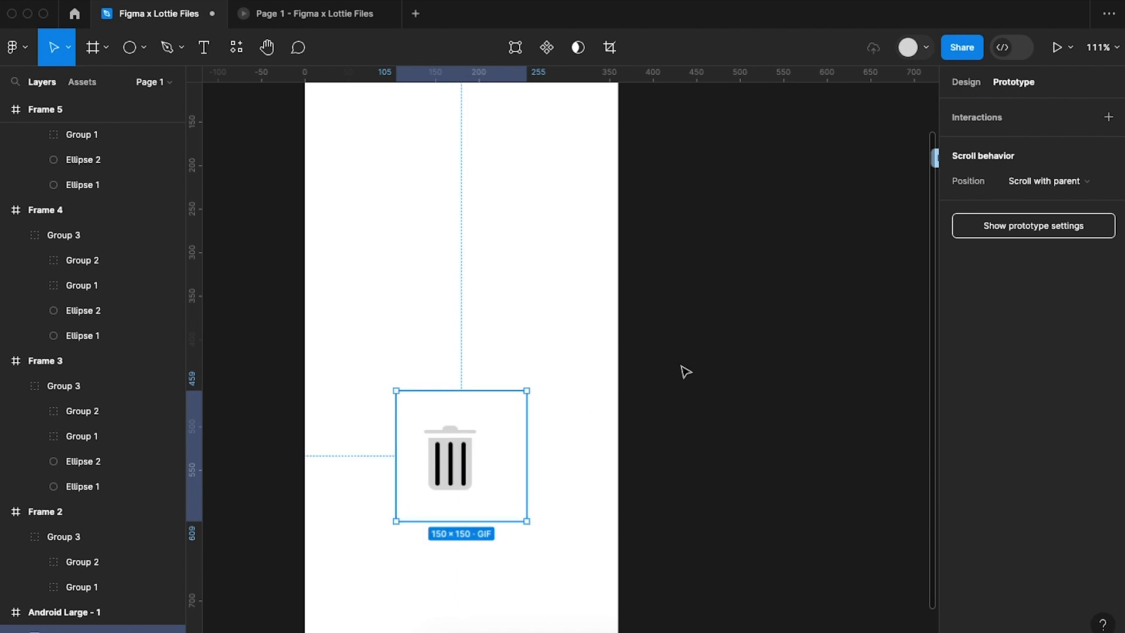
Select the Android Large - 1 frame and present it to check the GIF playing in the prototype preview.
{"action": "left_click", "coordinate": [681, 369]}
{"action": "scroll", "coordinate": [680, 369], "scroll_direction": "down", "scroll_amount": 5}
{"action": "left_click", "coordinate": [537, 167]}
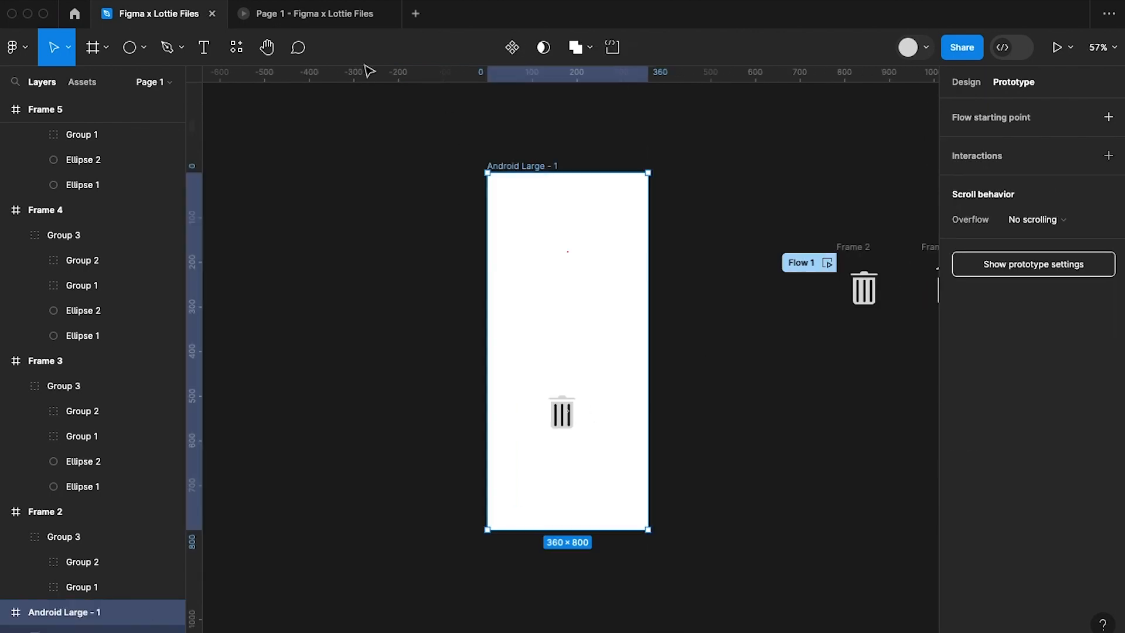
{"action": "left_click", "coordinate": [311, 13]}
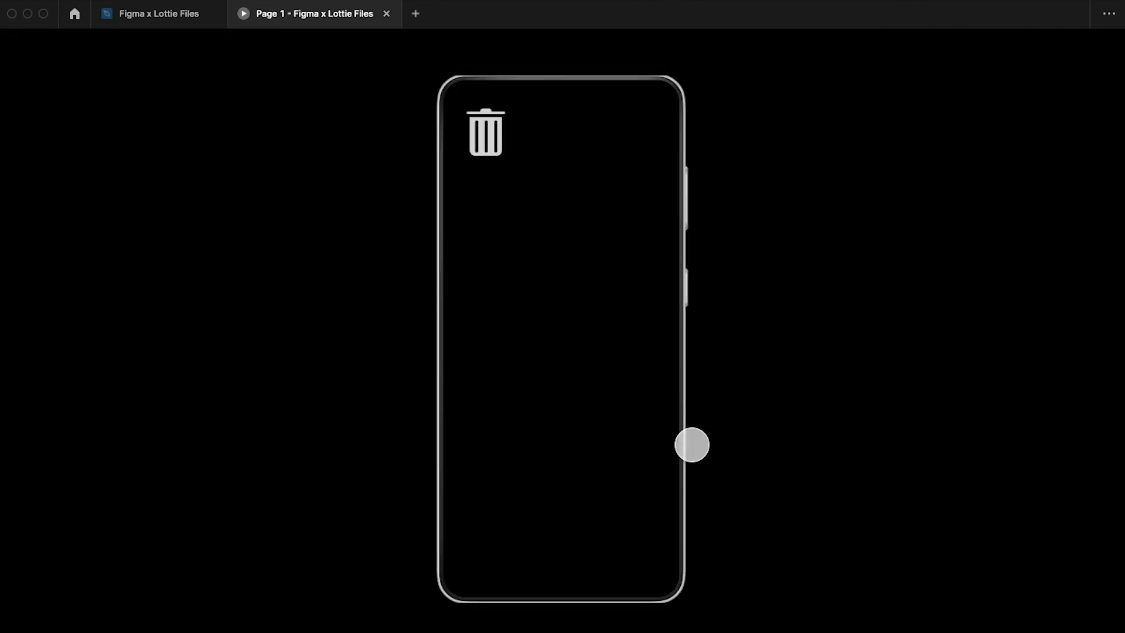
{"action": "left_click", "coordinate": [173, 17]}
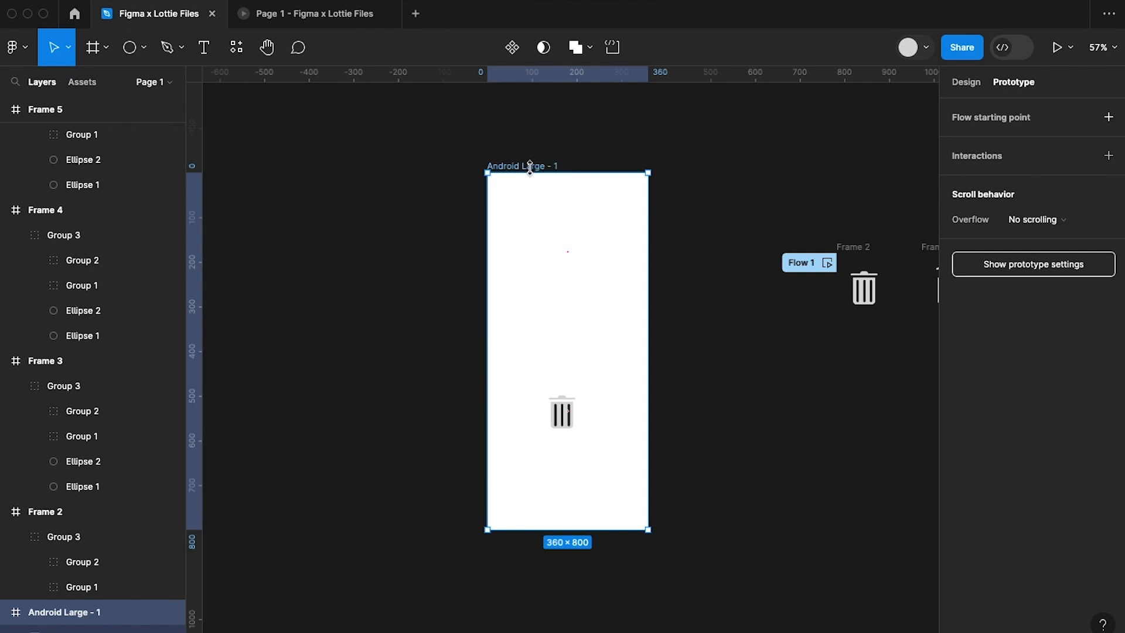
{"action": "left_click", "coordinate": [1055, 47]}
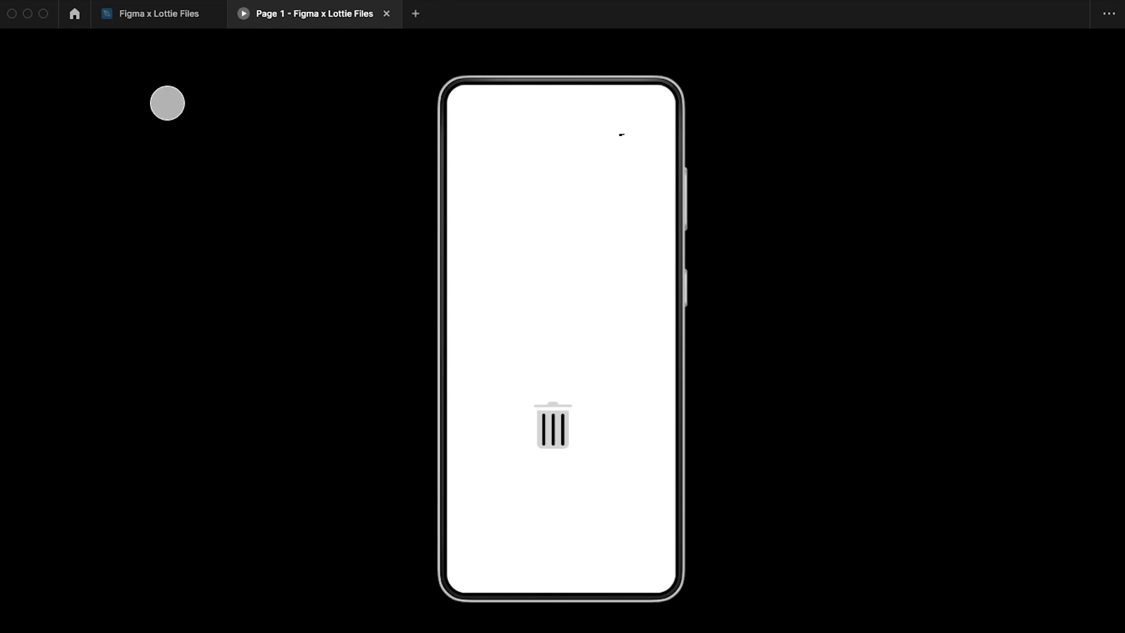
Enlarge the trash bin GIF to about 209 × 209, centred horizontally in Android Large - 1, and check it in the prototype preview.
{"action": "left_click", "coordinate": [156, 14]}
{"action": "left_click", "coordinate": [561, 414]}
{"action": "scroll", "coordinate": [592, 404], "scroll_direction": "up", "scroll_amount": 6}
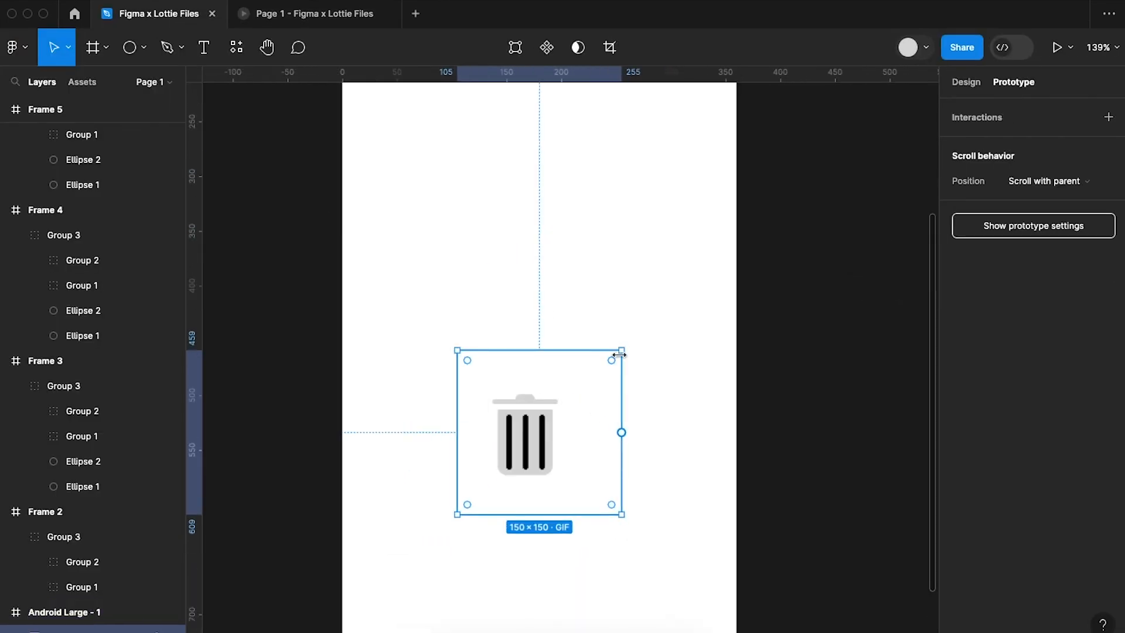
{"action": "left_click_drag", "start_coordinate": [678, 308], "coordinate": [687, 302]}
{"action": "left_click_drag", "start_coordinate": [621, 394], "coordinate": [583, 394]}
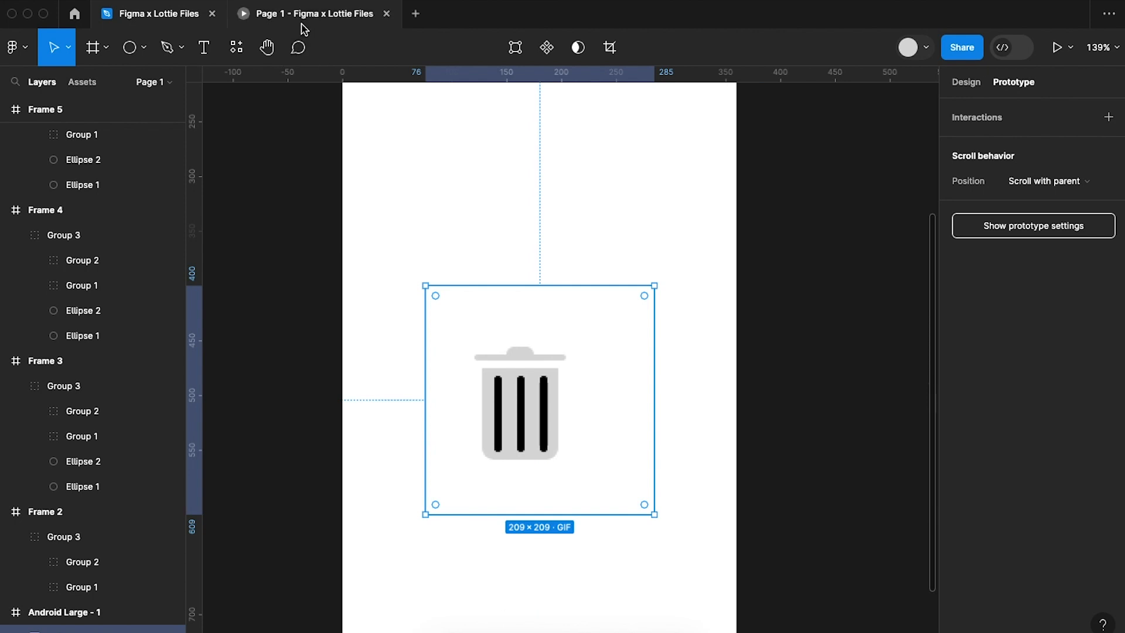
{"action": "left_click", "coordinate": [302, 17]}
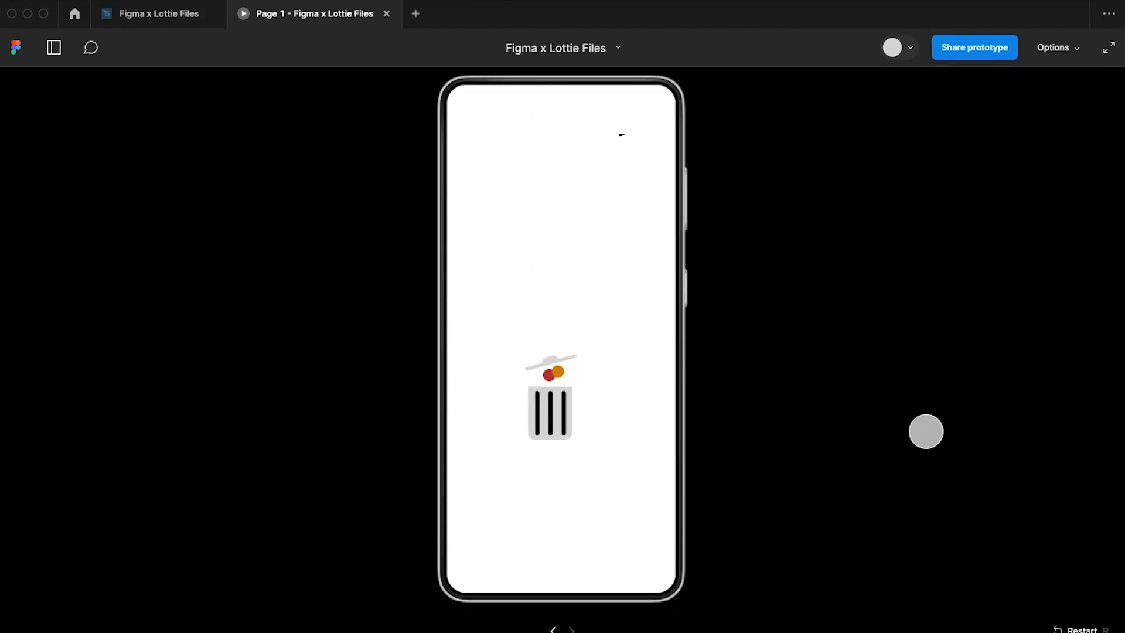